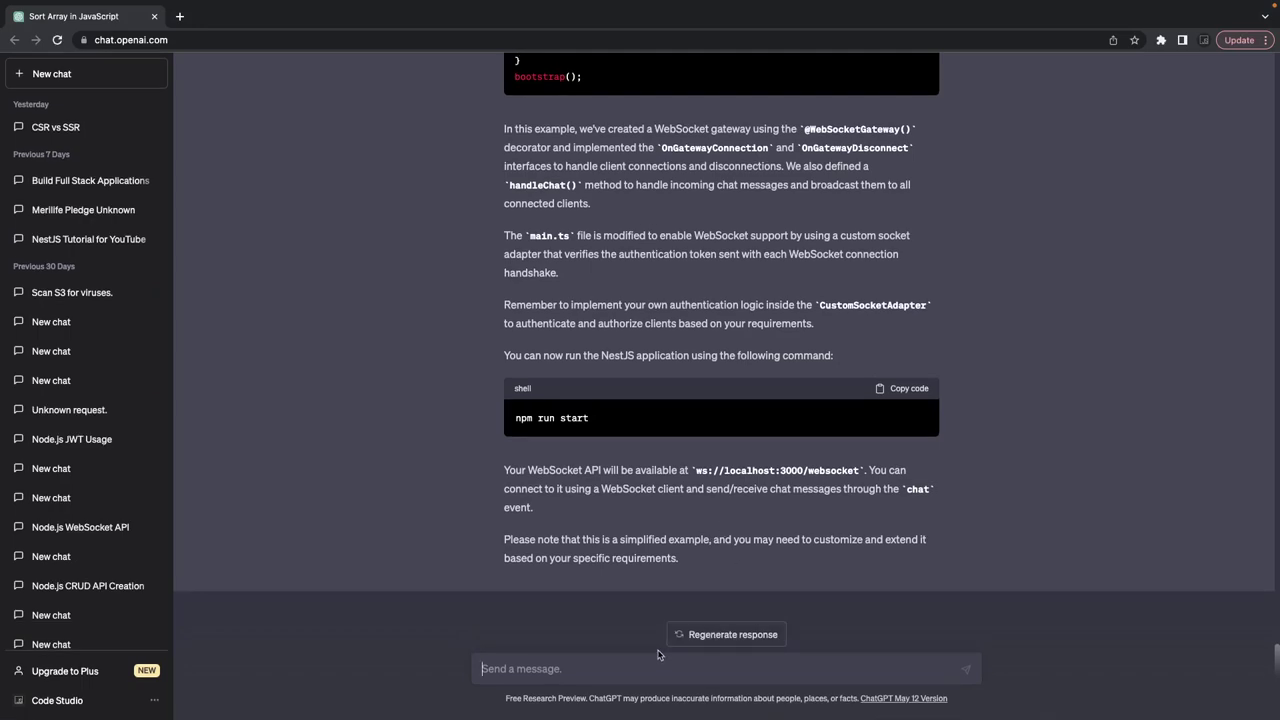
Step: Copy the earlier prompt "nestjs websocket api" from the conversation and send it again as a new message
scroll(704, 478, up, 15)
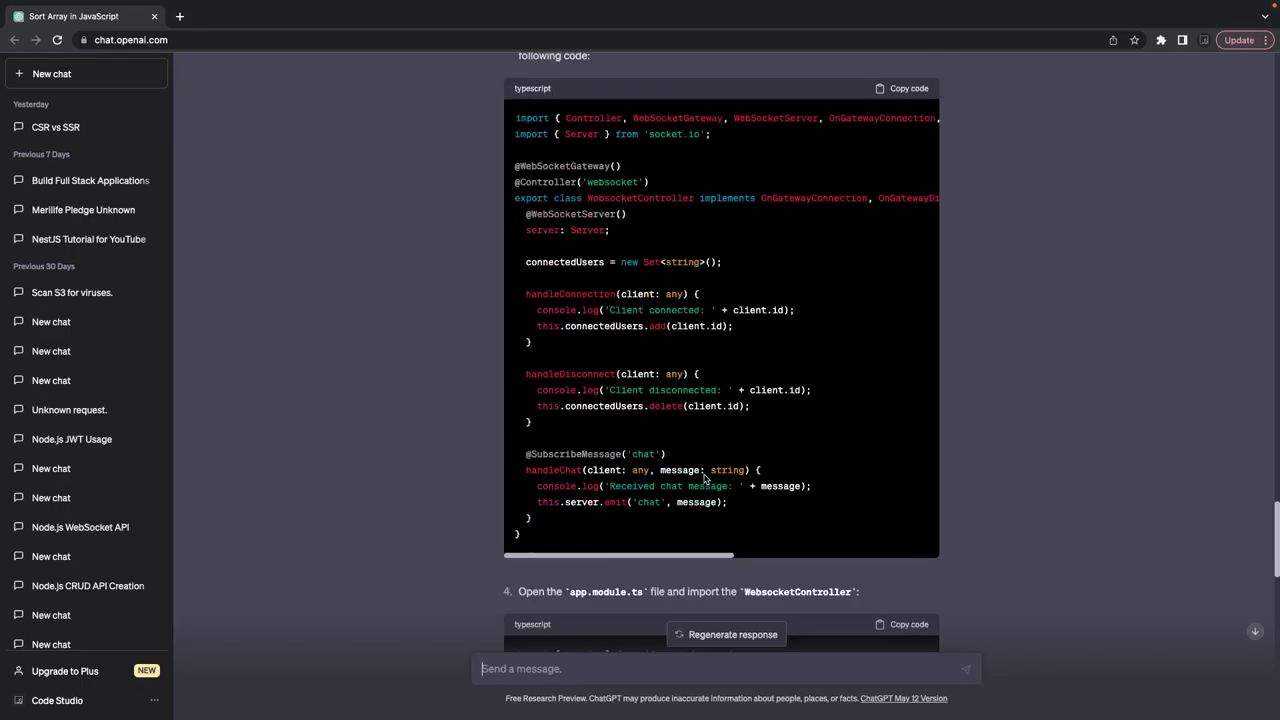
scroll(704, 478, down, 1)
drag(604, 392, 505, 394)
key(ctrl+c)
scroll(508, 430, down, 15)
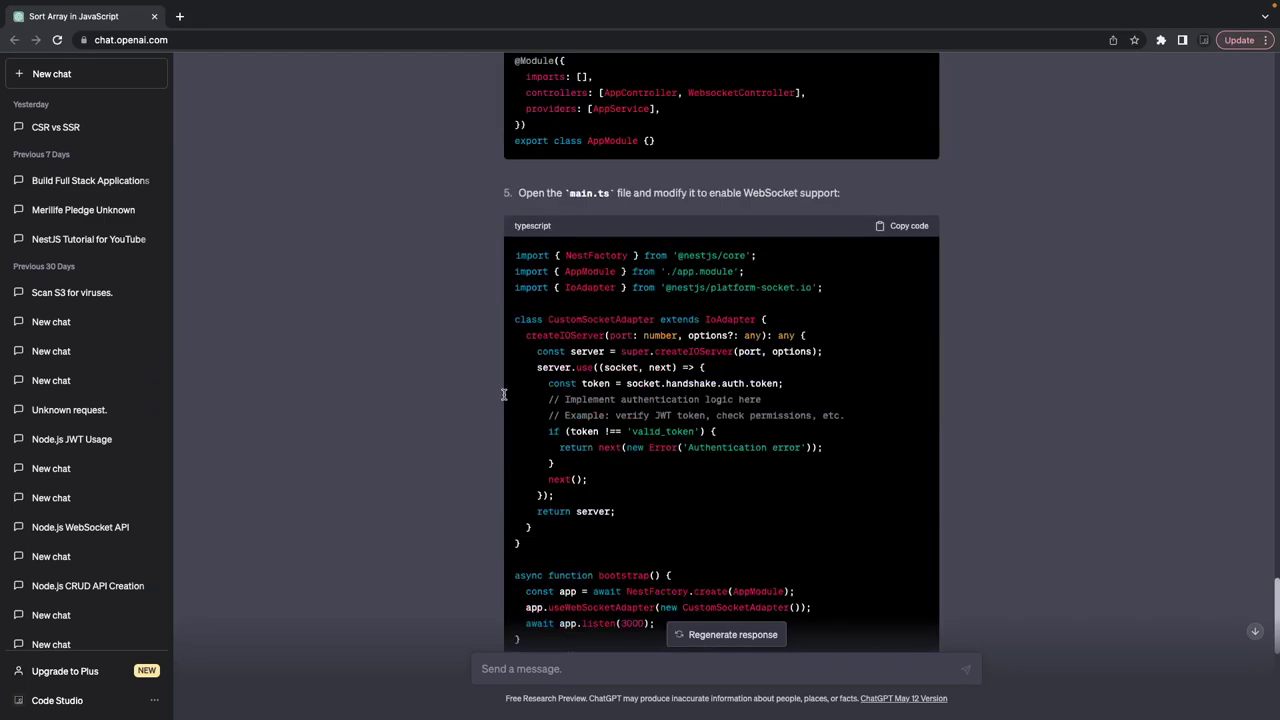
click(518, 666)
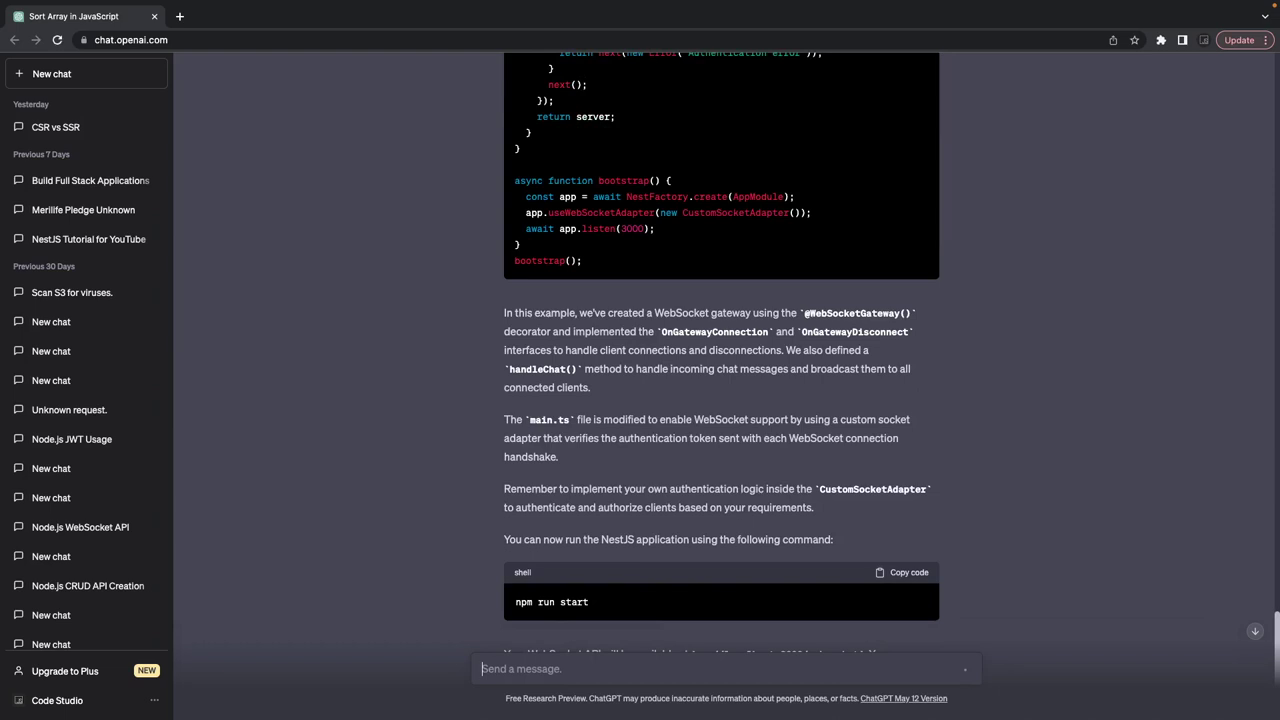
key(ctrl+v)
key(Return)
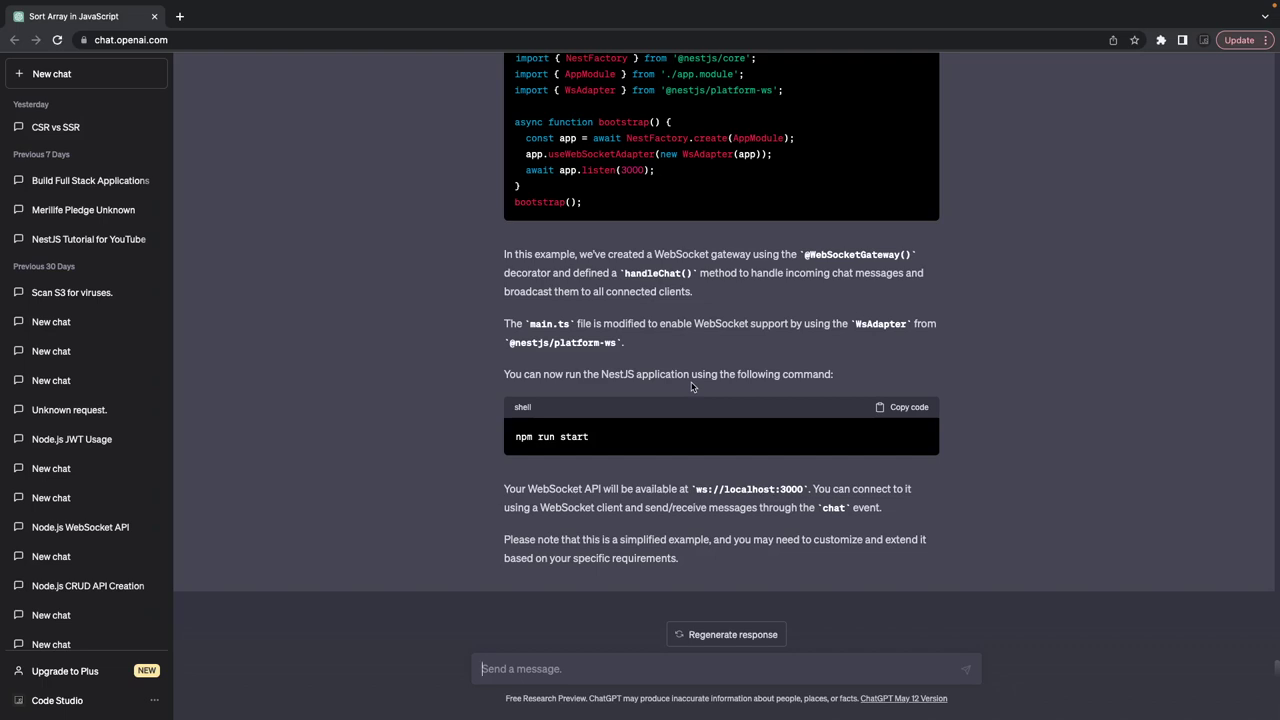
Step: Send the prompt "create auth apis in express using jwt token and bcrypt"
text(create auth apis in express using jwt token and)
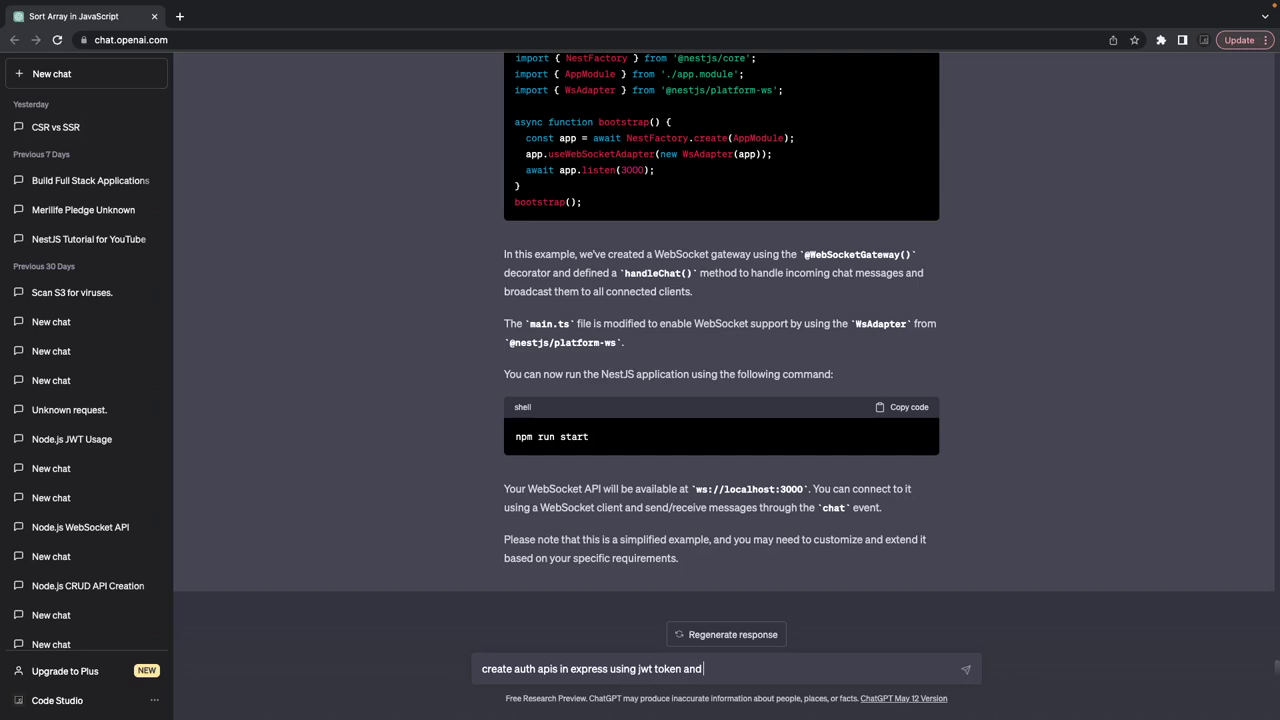
text(t)
key(Return)
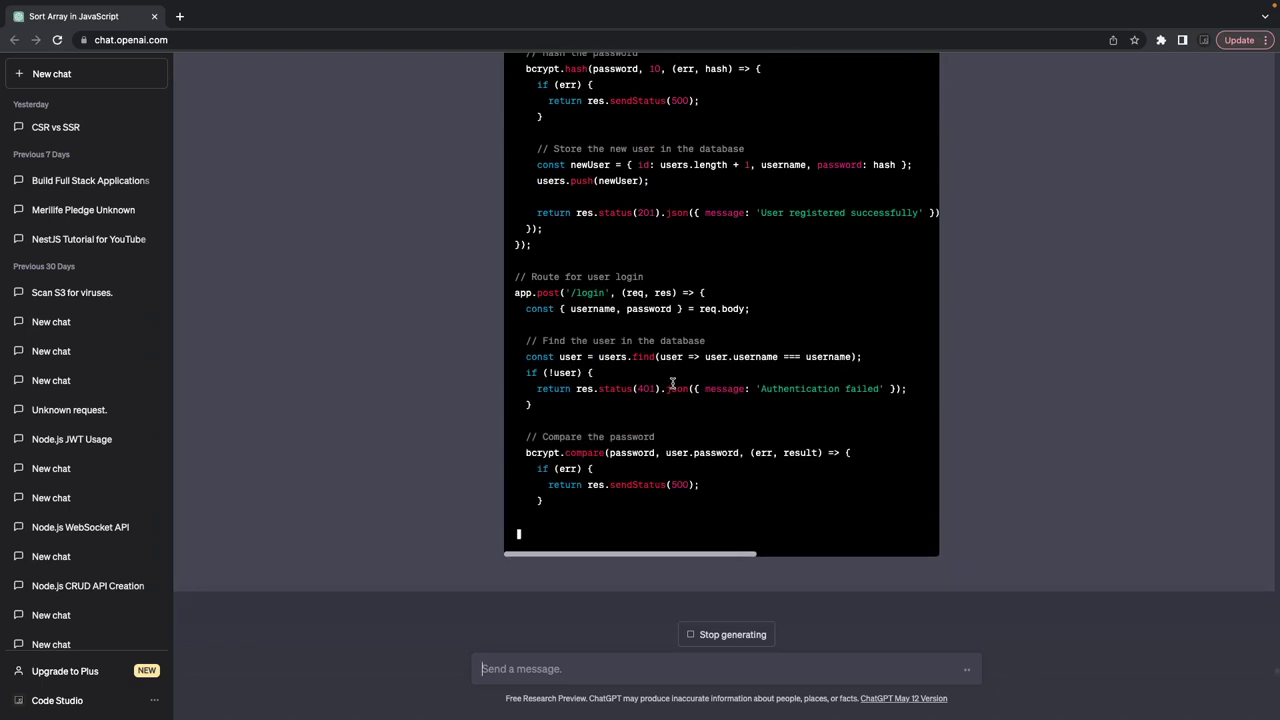
Step: Read through the generated Express code for the registration, login and protected routes
scroll(715, 288, up, 3)
scroll(715, 288, up, 3)
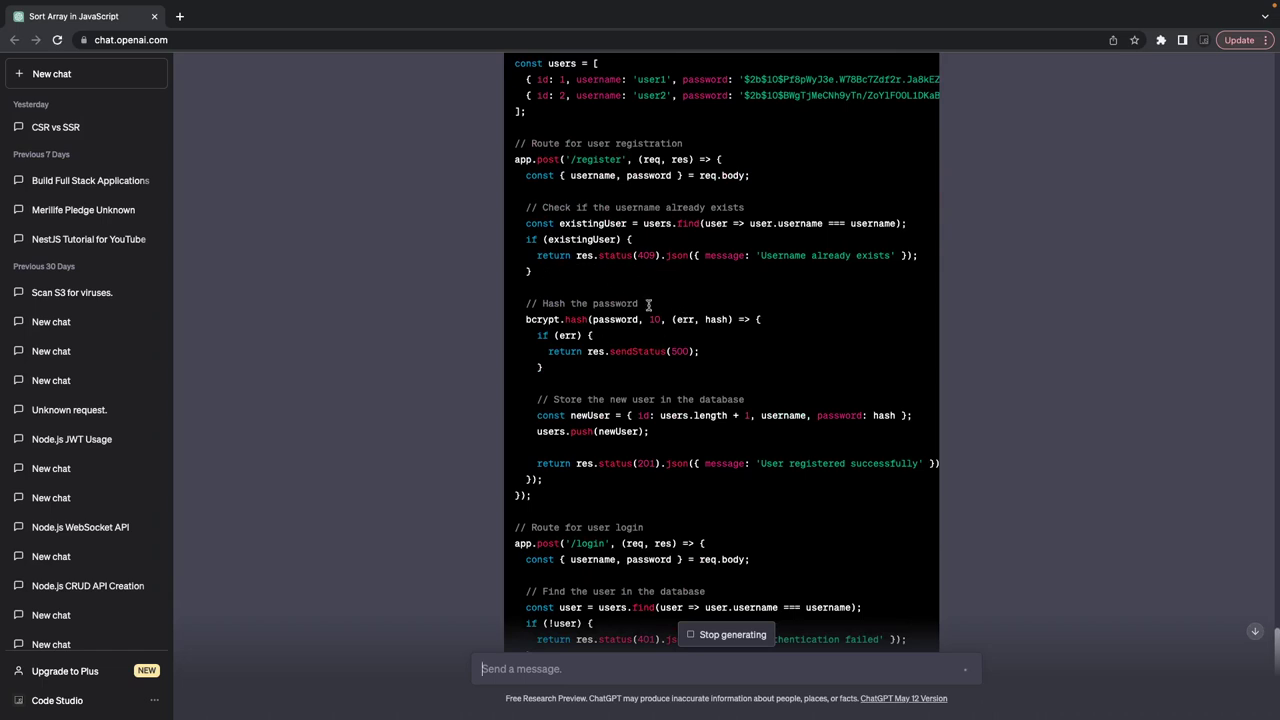
scroll(686, 294, down, 1)
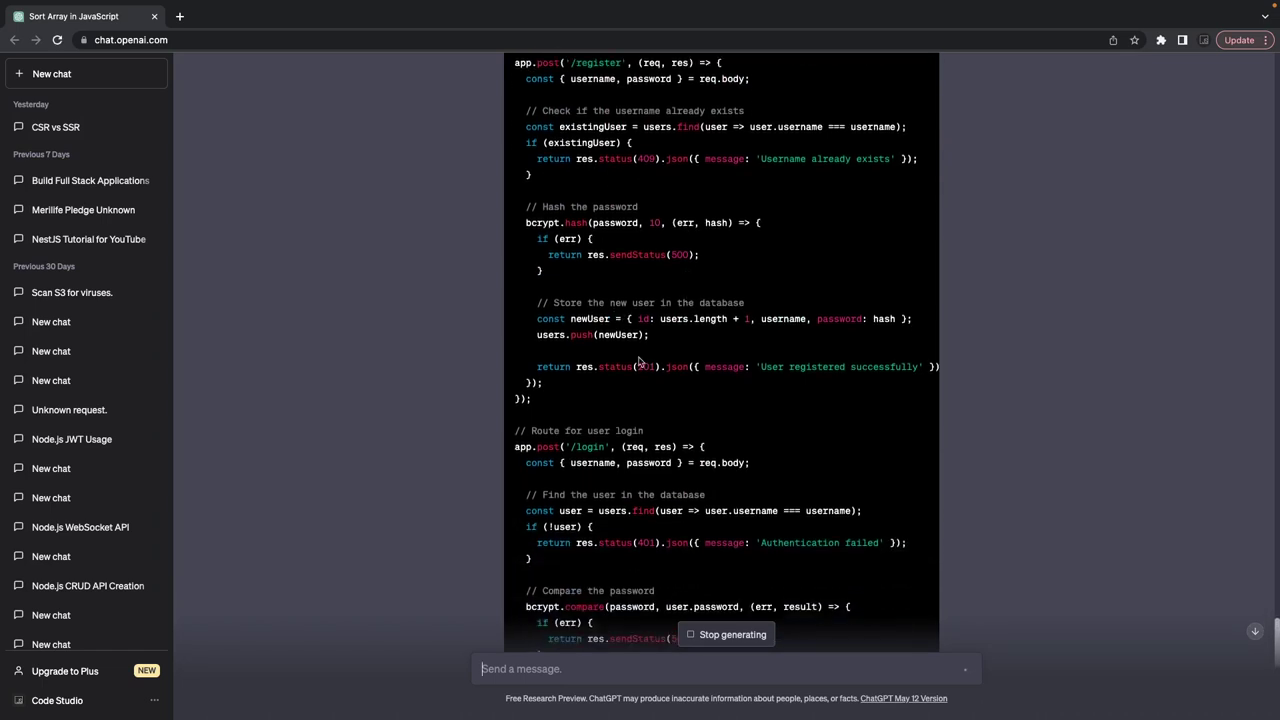
scroll(640, 360, down, 3)
scroll(640, 362, down, 3)
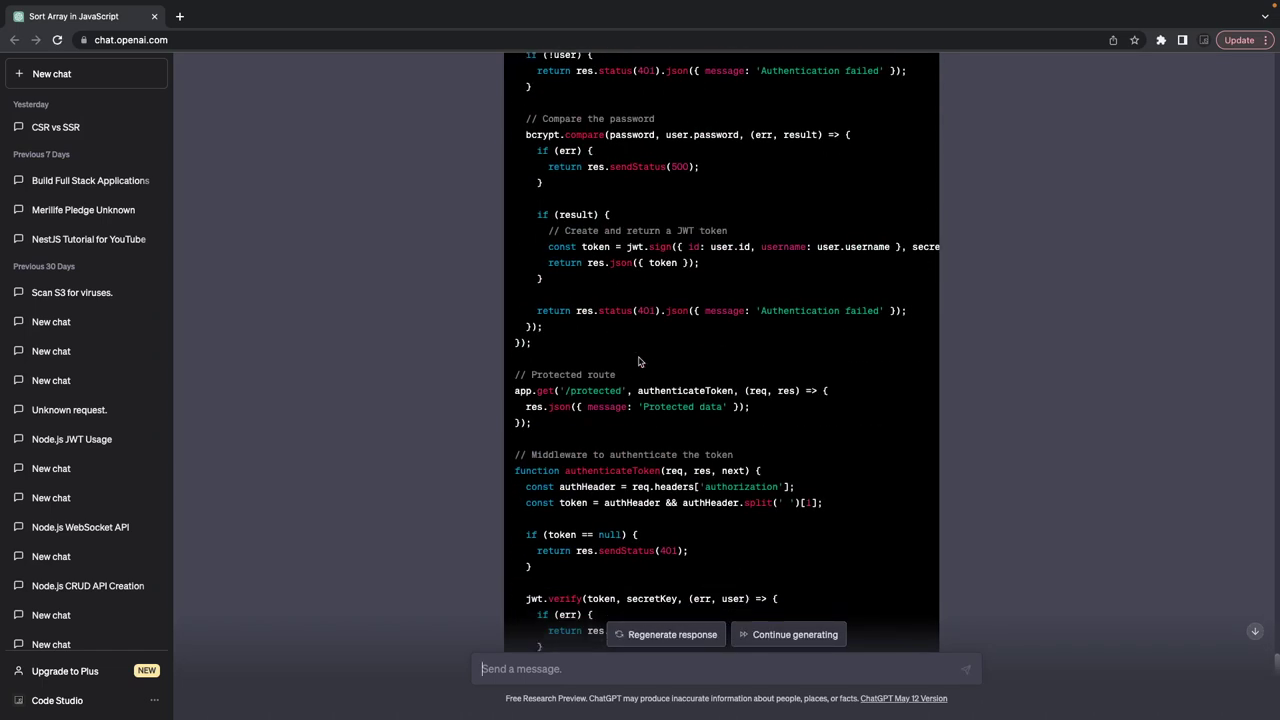
scroll(630, 352, down, 2)
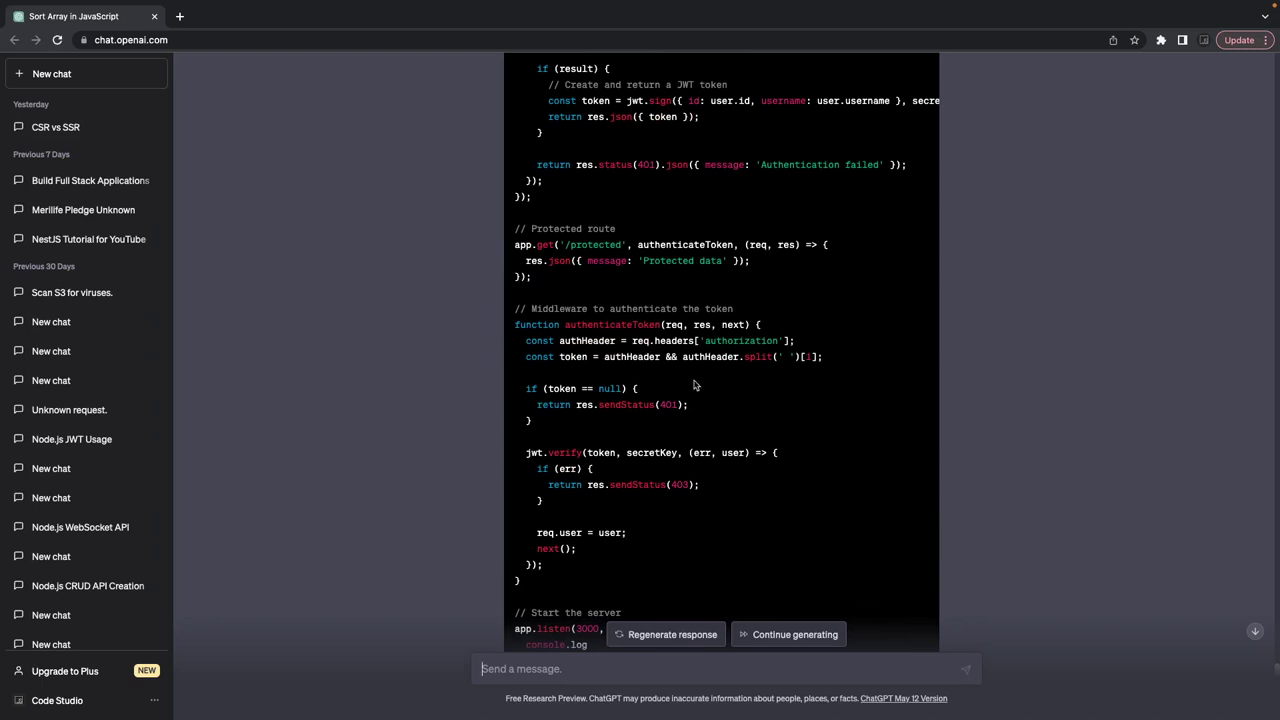
scroll(695, 385, down, 1)
Step: Enlarge the page and examine the authenticateToken middleware, including its authorization header and jwt.verify block
ctrl+scroll(695, 385, up, 5)
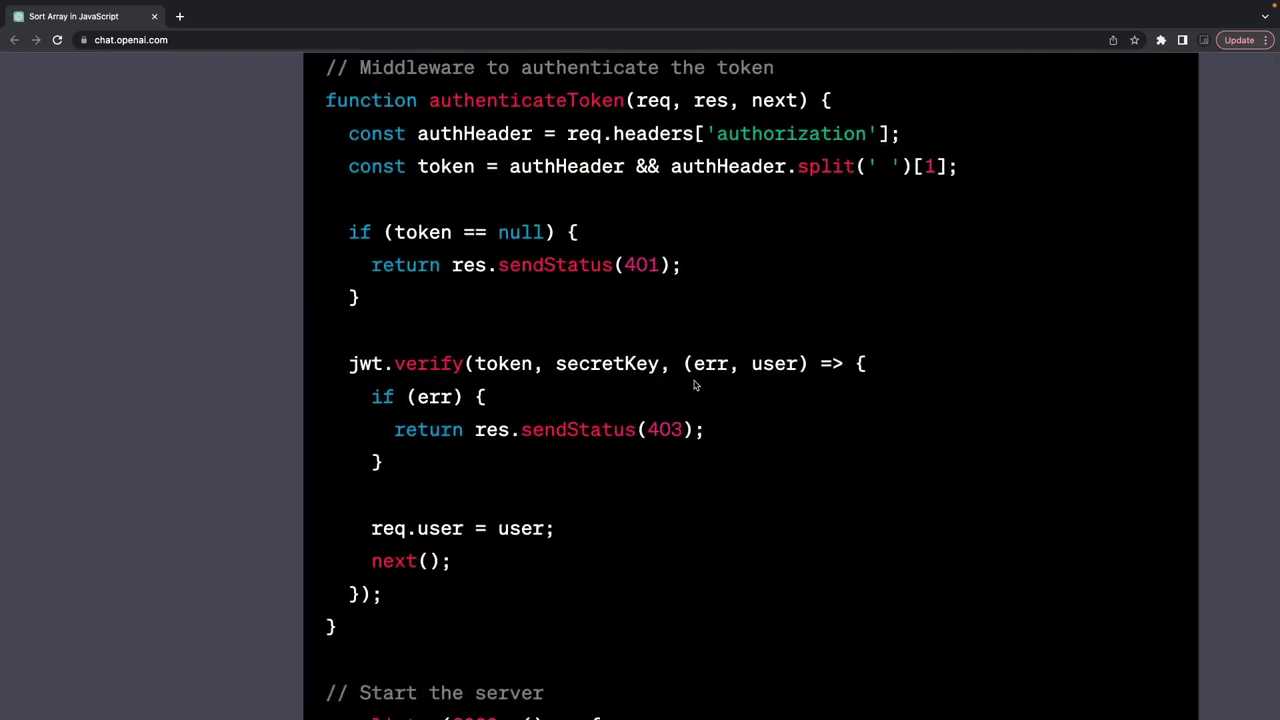
double_click(494, 147)
click(790, 186)
double_click(790, 186)
scroll(551, 371, down, 1)
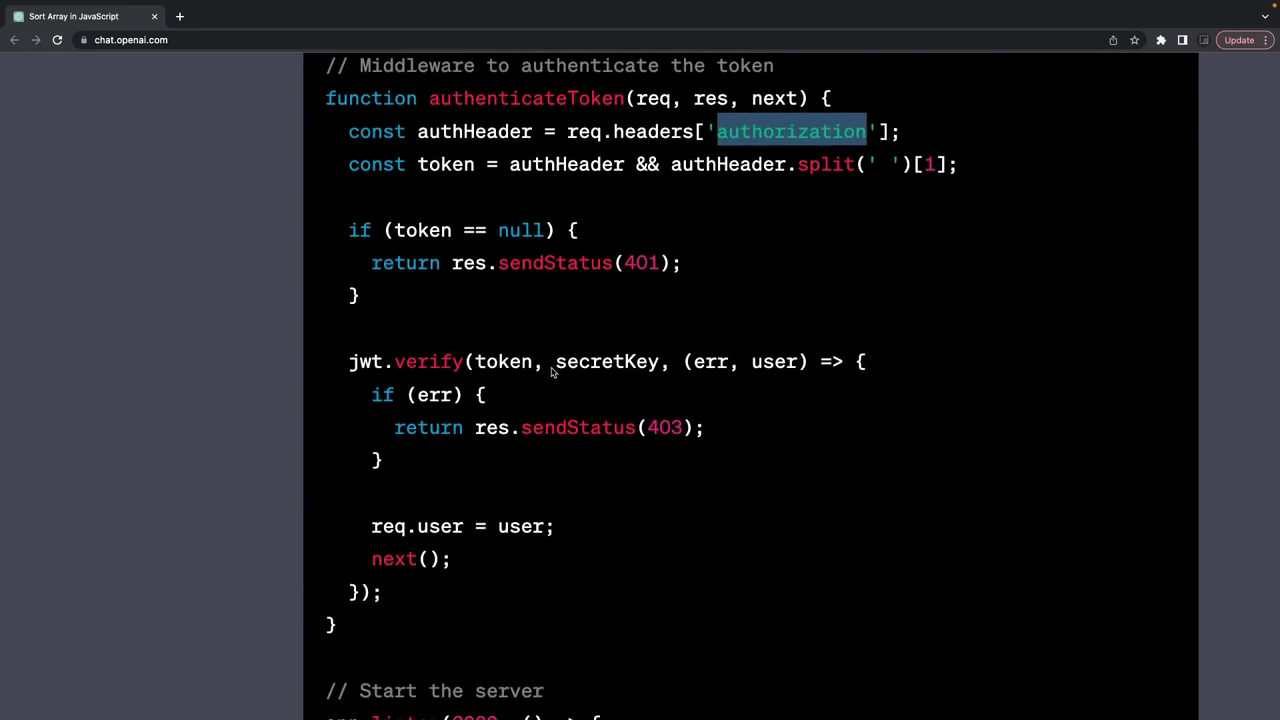
drag(396, 600, 329, 364)
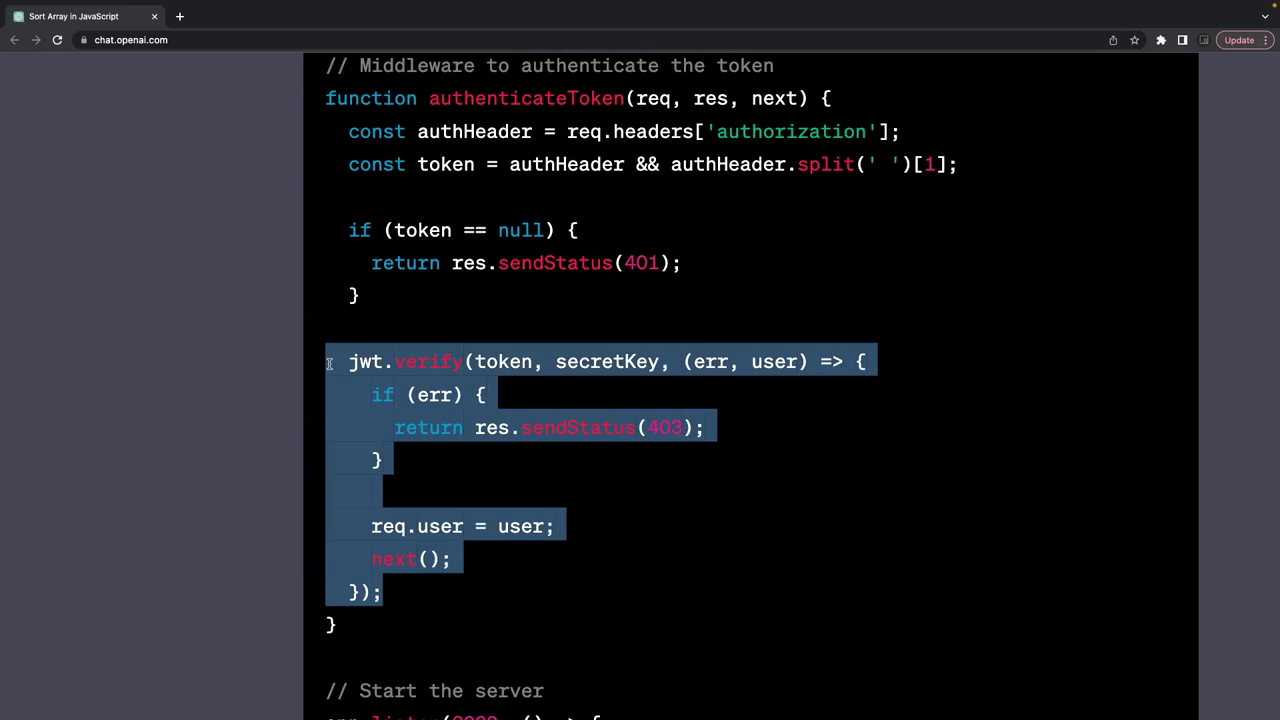
key(super+minus)
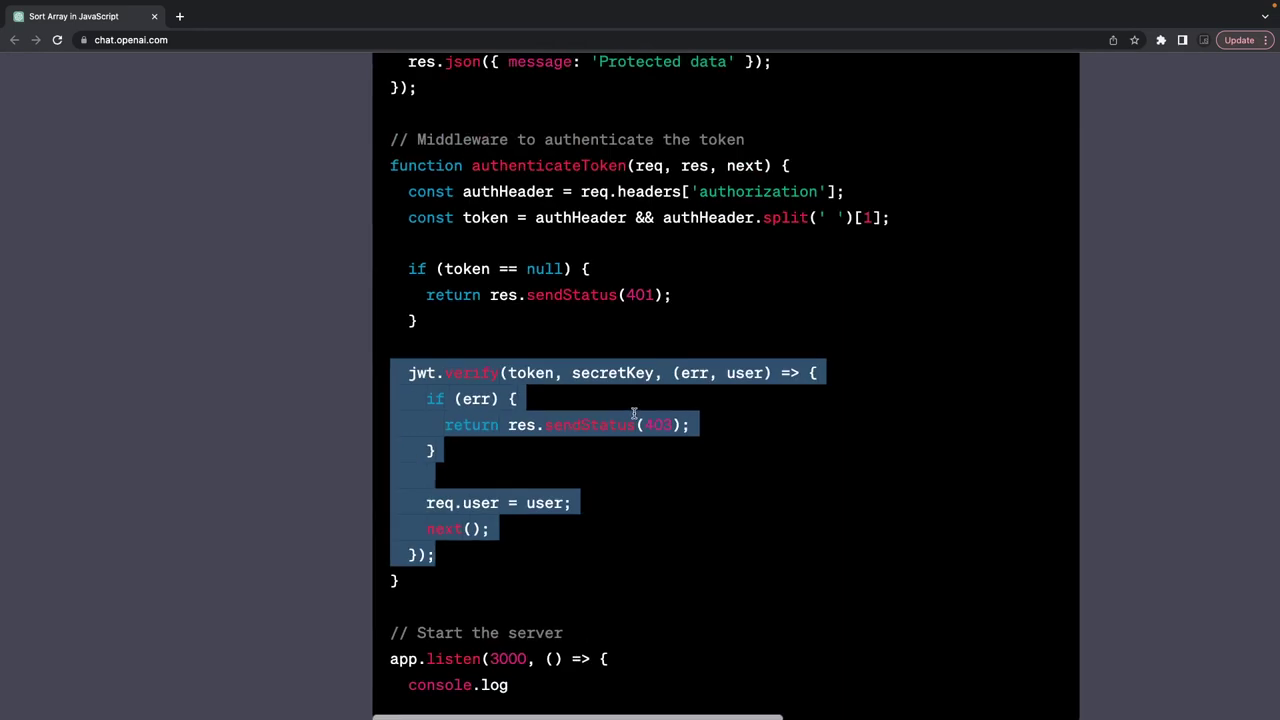
scroll(634, 418, down, 1)
scroll(612, 398, down, 3)
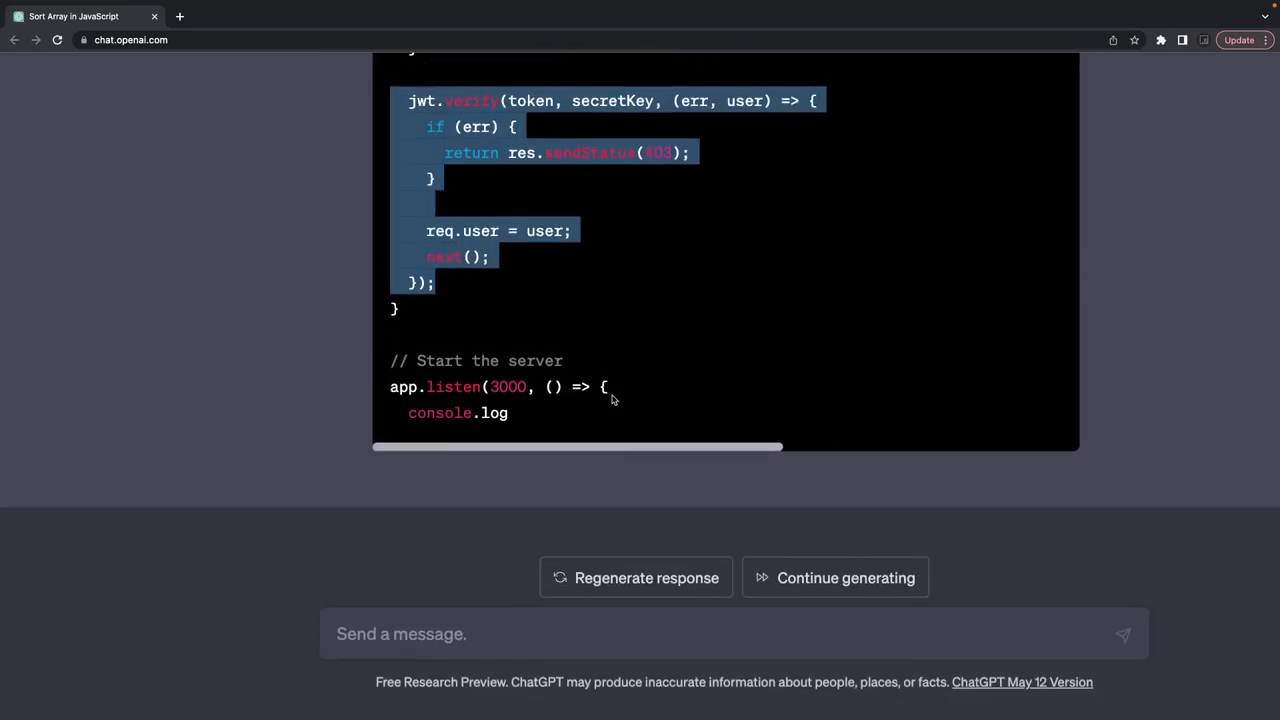
click(467, 637)
text(nestjs websocket api)
key(super+z)
Step: Copy the Express auth prompt with JWT token and bcrypt, and resend it with "using mongoose" added at the end
scroll(289, 386, up, 15)
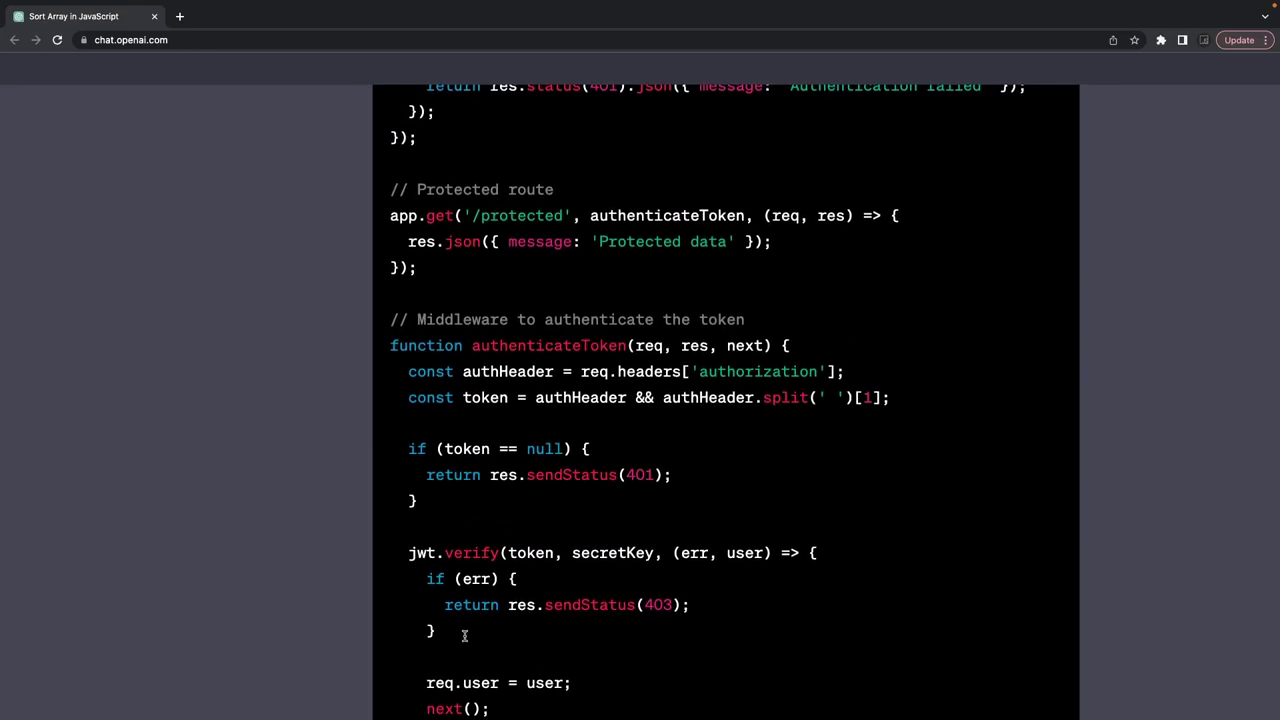
scroll(289, 386, down, 5)
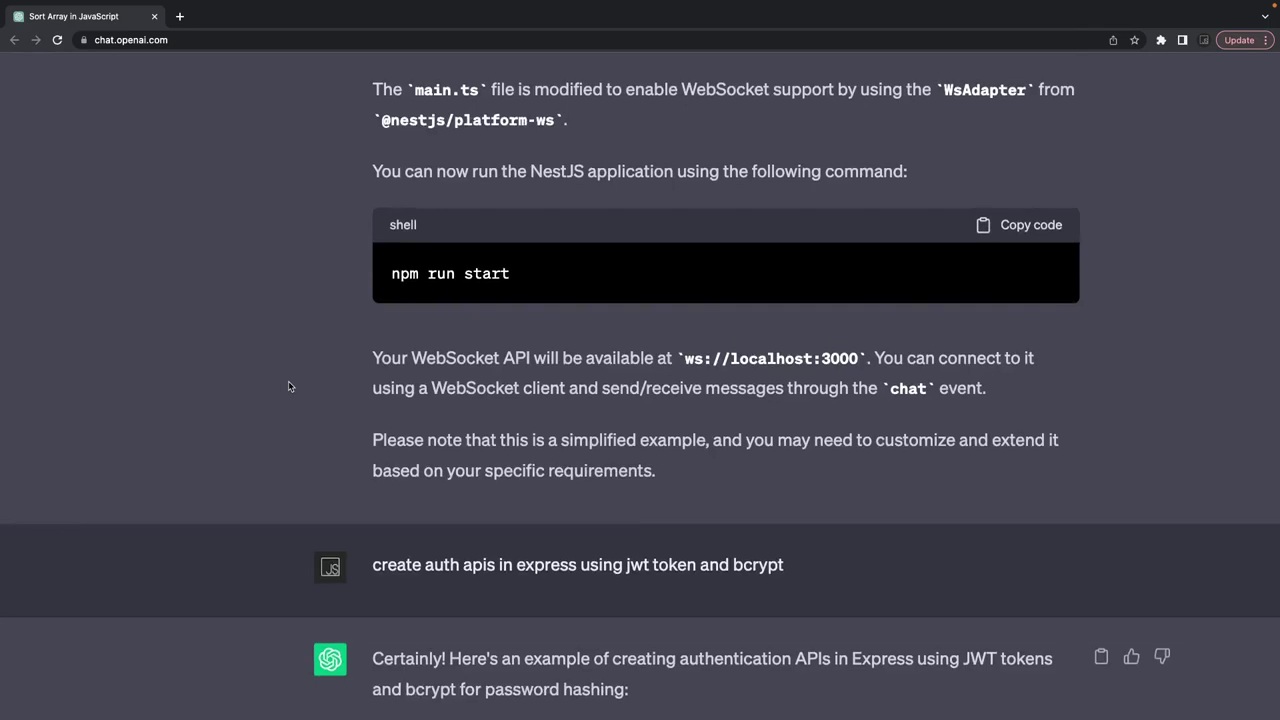
drag(786, 340, 370, 342)
key(super+c)
scroll(370, 342, down, 20)
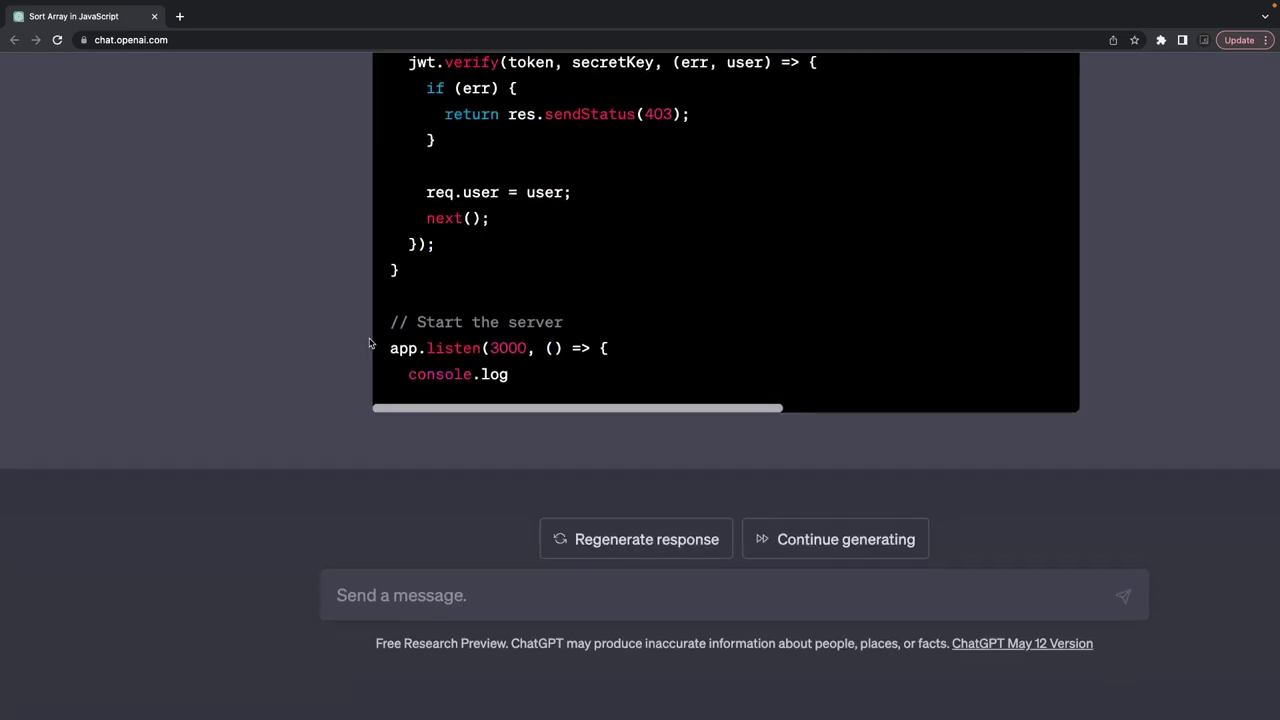
click(381, 628)
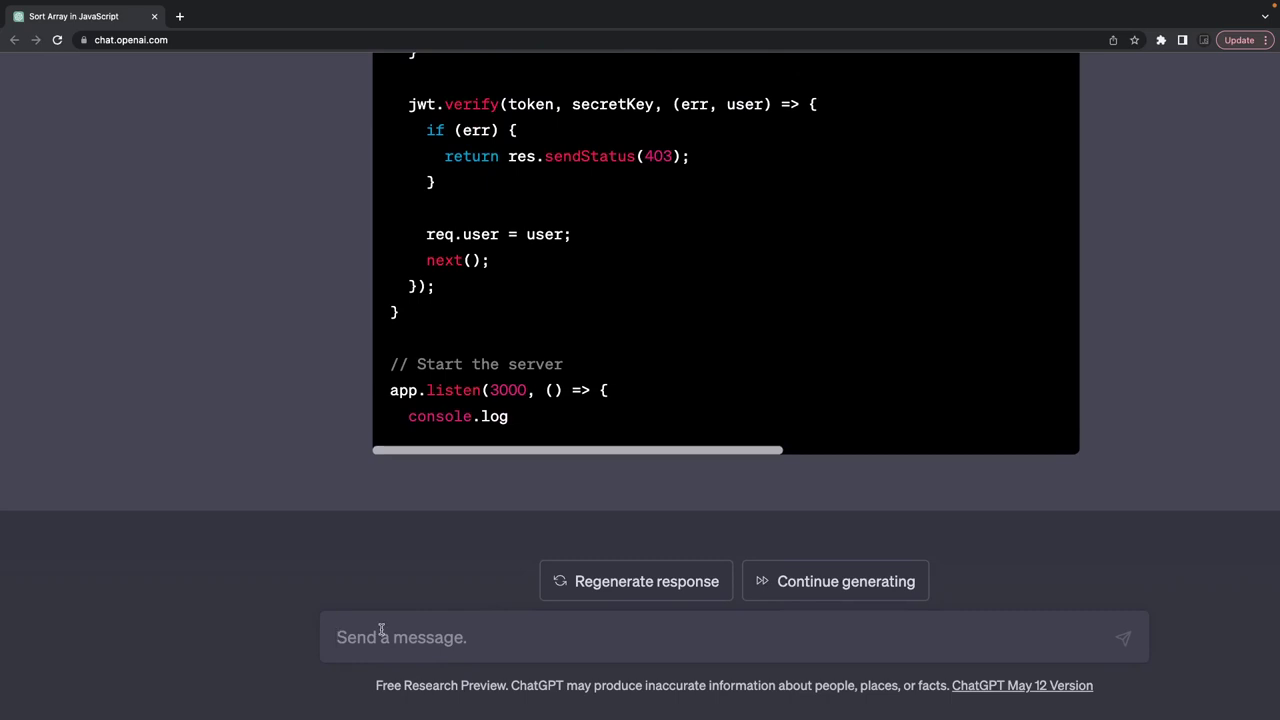
key(super+v)
text(using mongoose)
key(Return)
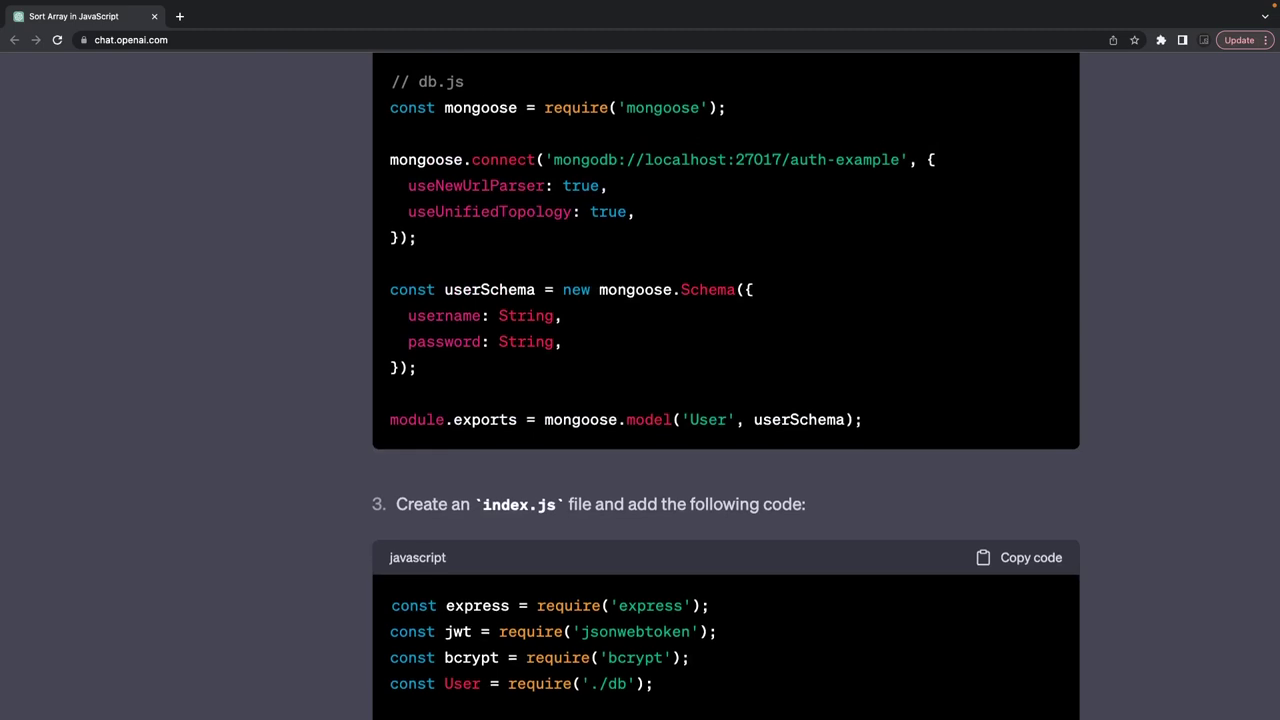
Step: Examine the Mongoose version's setup code and registration route, including the User.findOne lookup and the existing-username response
scroll(453, 394, up, 1)
scroll(693, 440, down, 10)
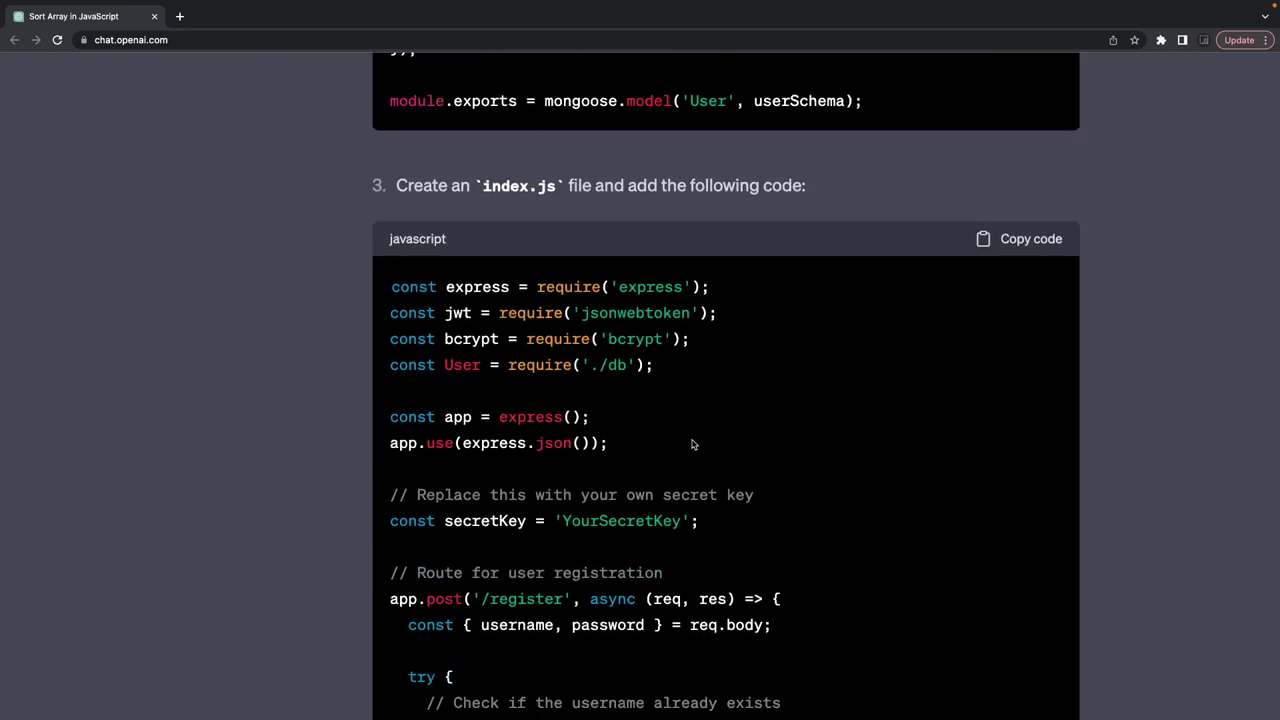
scroll(596, 345, down, 4)
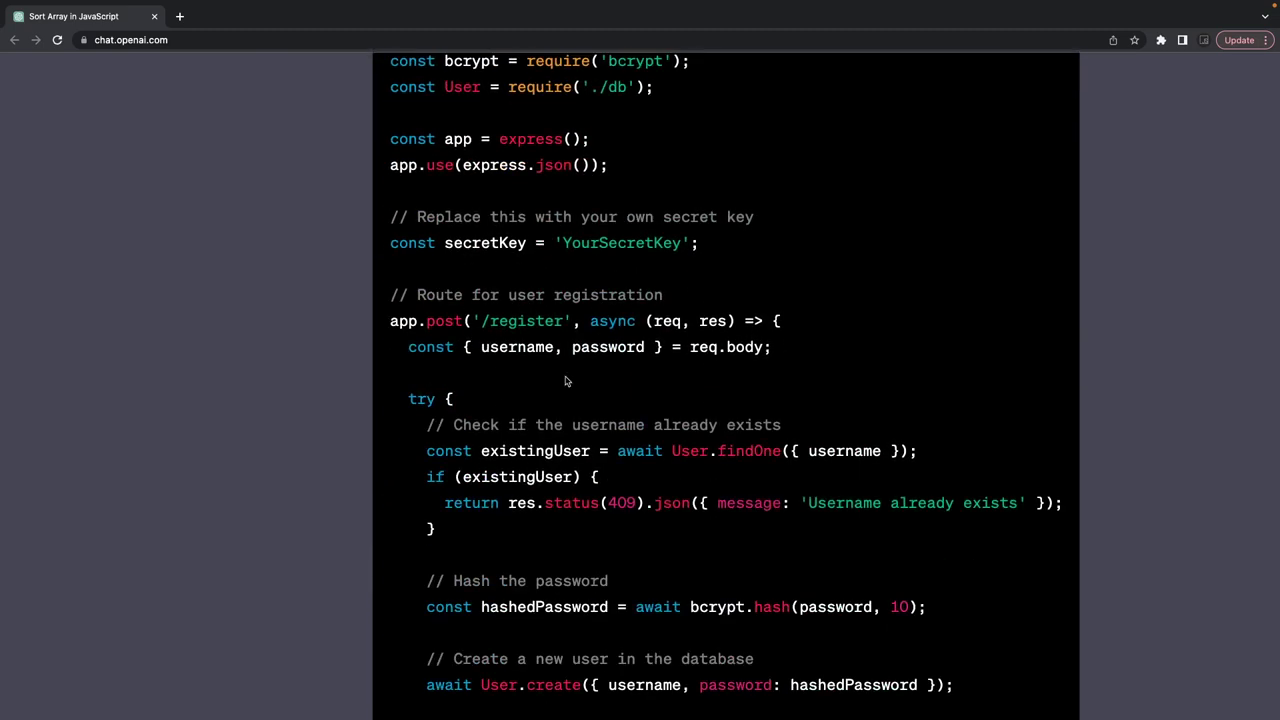
scroll(565, 381, down, 4)
drag(668, 288, 900, 288)
scroll(900, 288, down, 2)
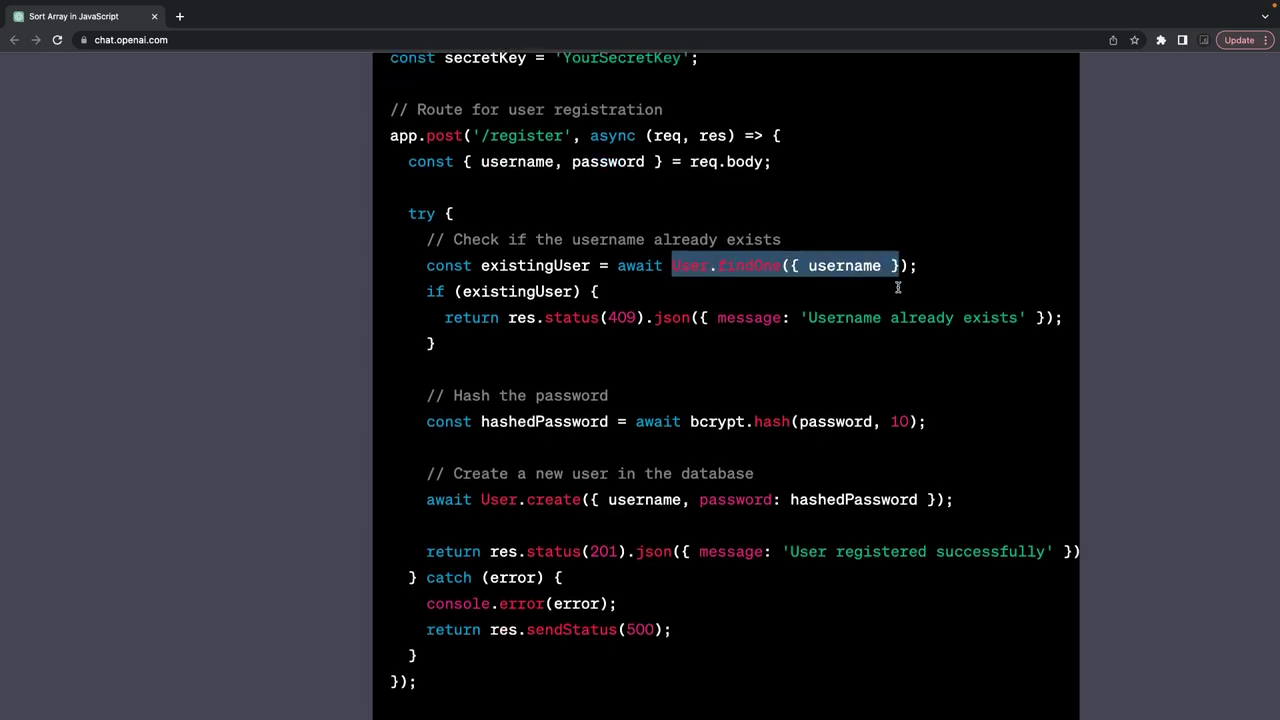
drag(625, 271, 836, 268)
scroll(519, 274, down, 3)
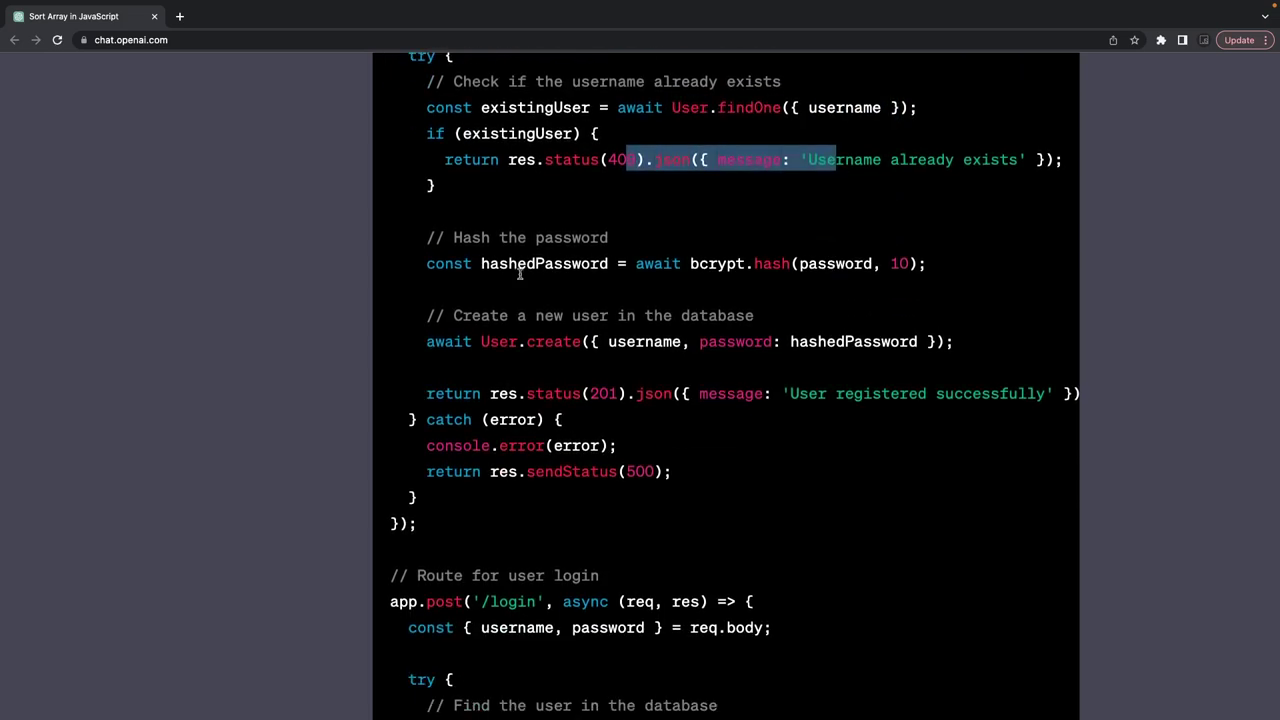
Step: Examine the login route's user lookup, password comparison and JWT token creation
scroll(447, 229, down, 10)
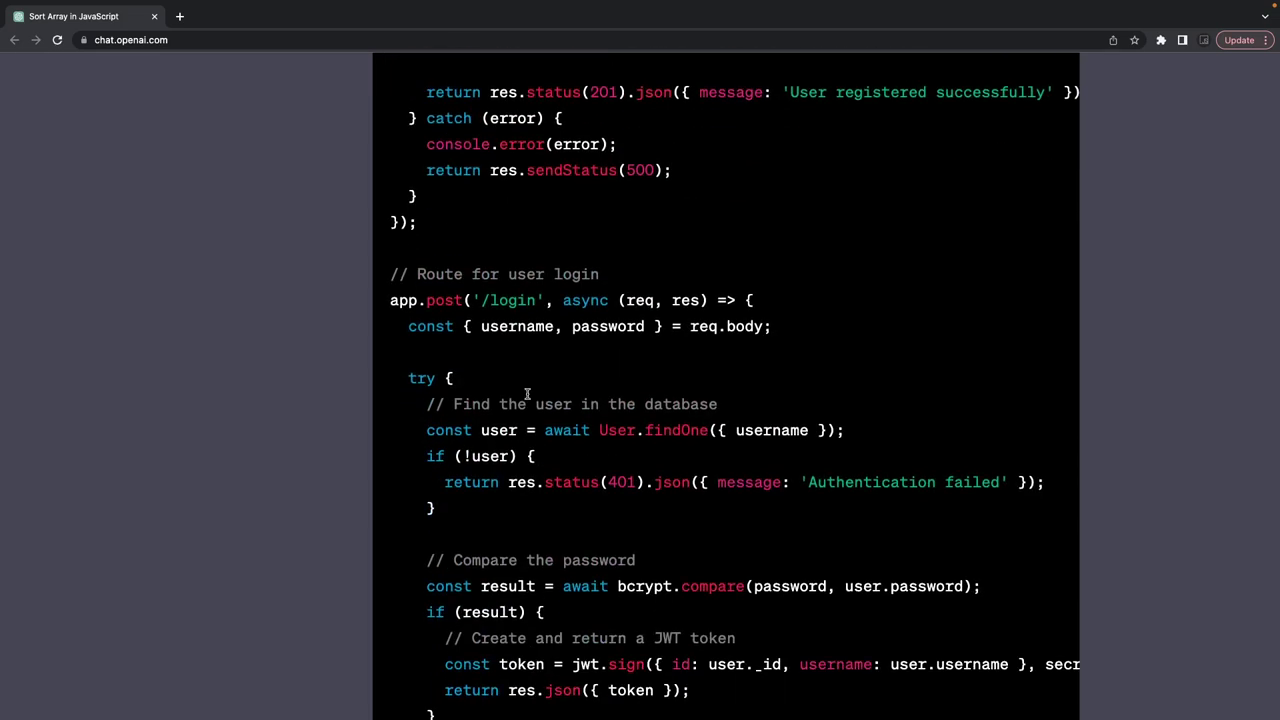
drag(600, 326, 762, 326)
scroll(766, 329, down, 4)
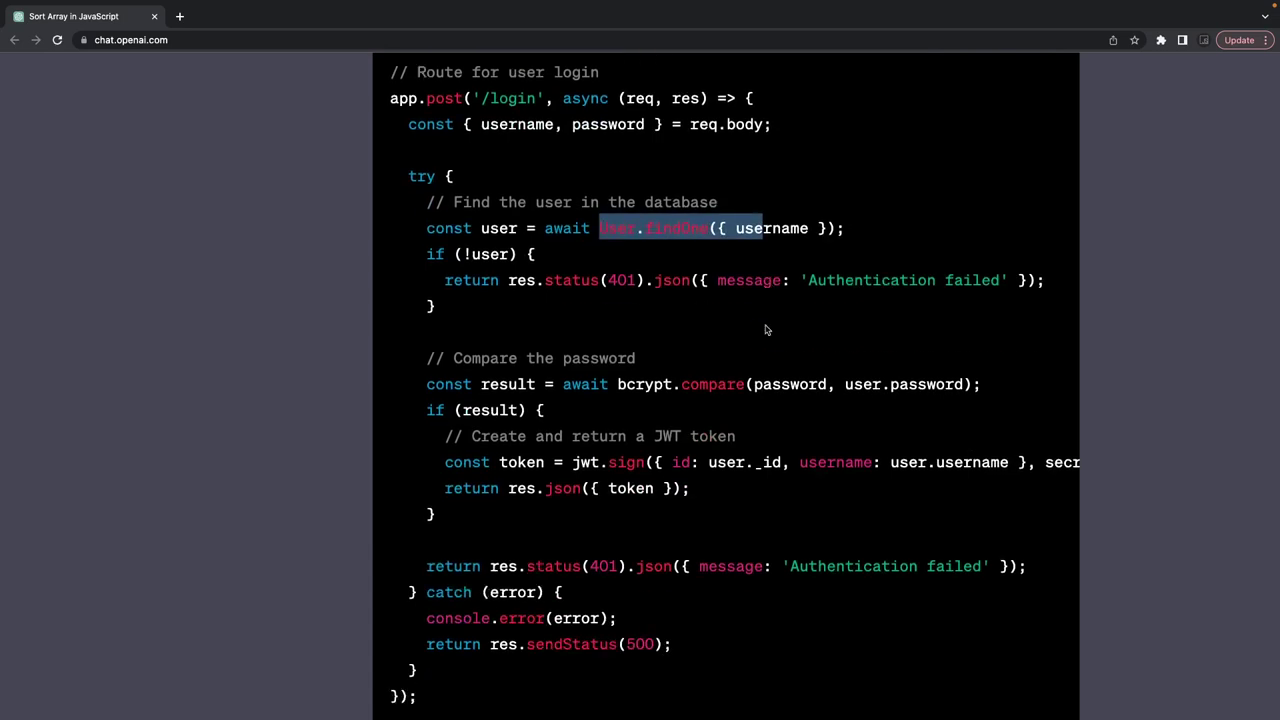
drag(455, 449, 401, 285)
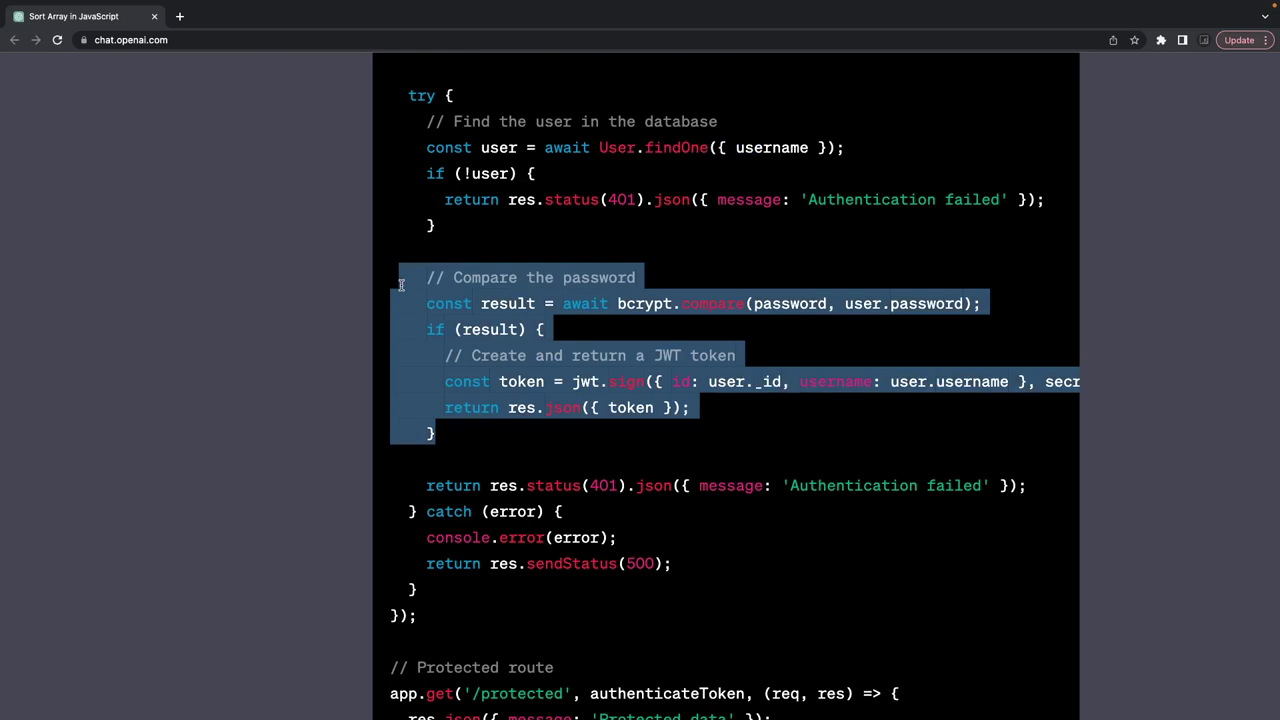
Step: Examine the protected route's authenticateToken usage and how the middleware verifies the token and assigns req.user
scroll(401, 285, down, 10)
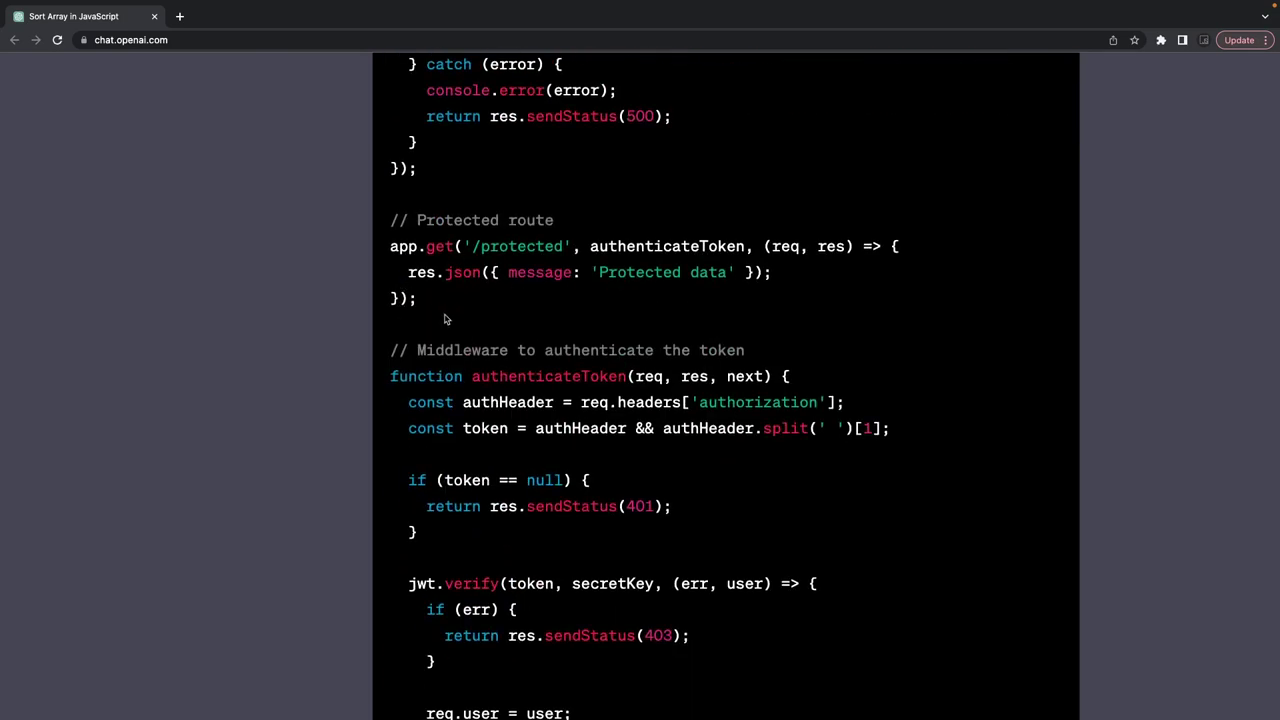
drag(446, 319, 410, 264)
double_click(690, 247)
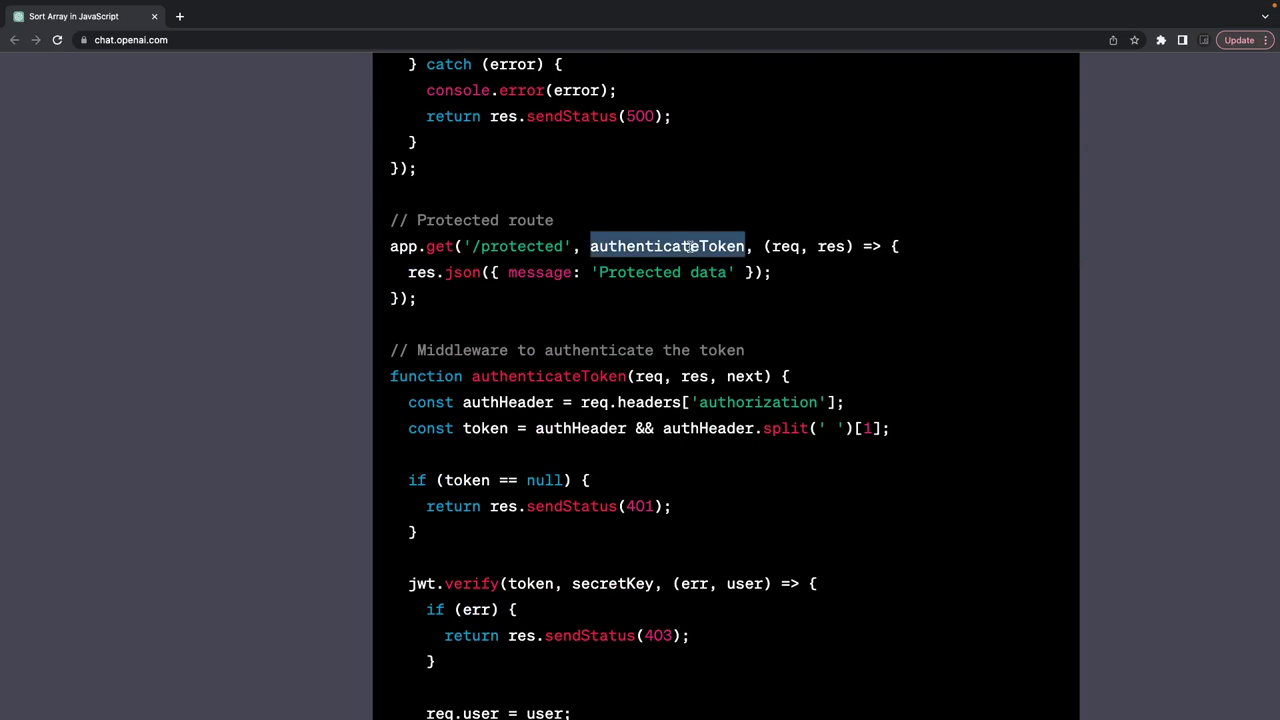
scroll(531, 329, down, 3)
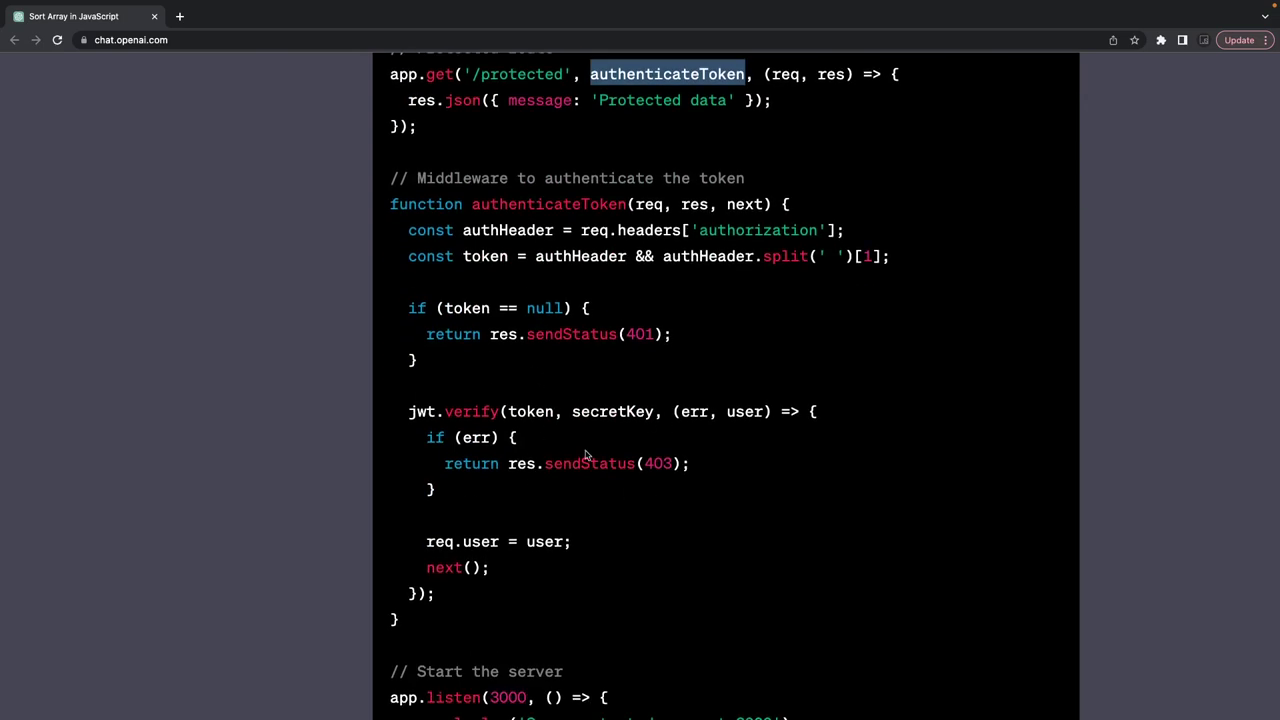
scroll(587, 455, down, 2)
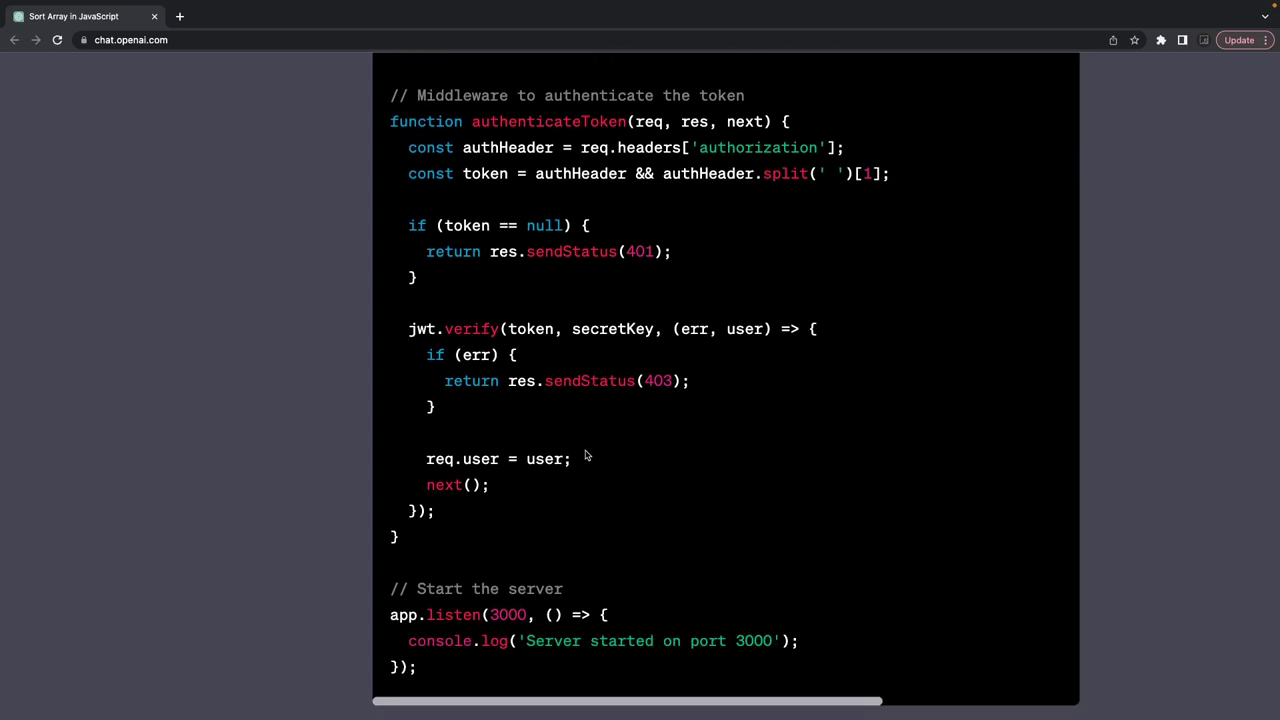
drag(491, 487, 380, 321)
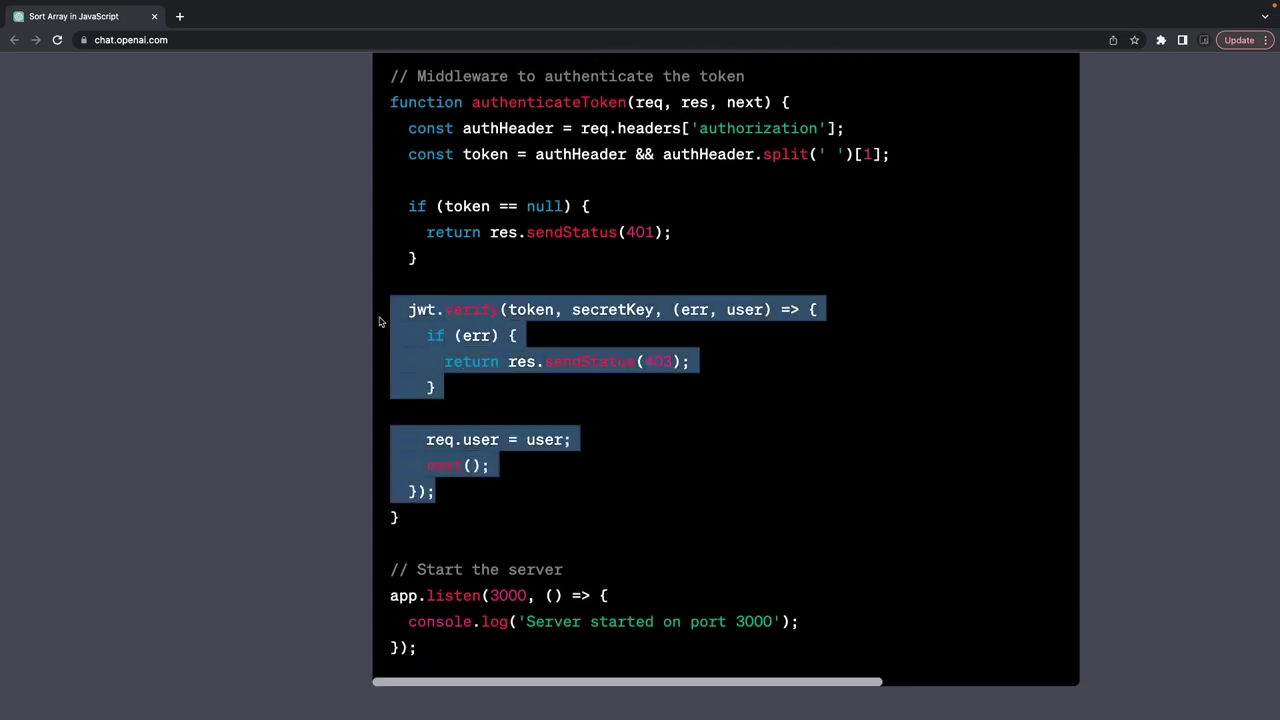
double_click(530, 440)
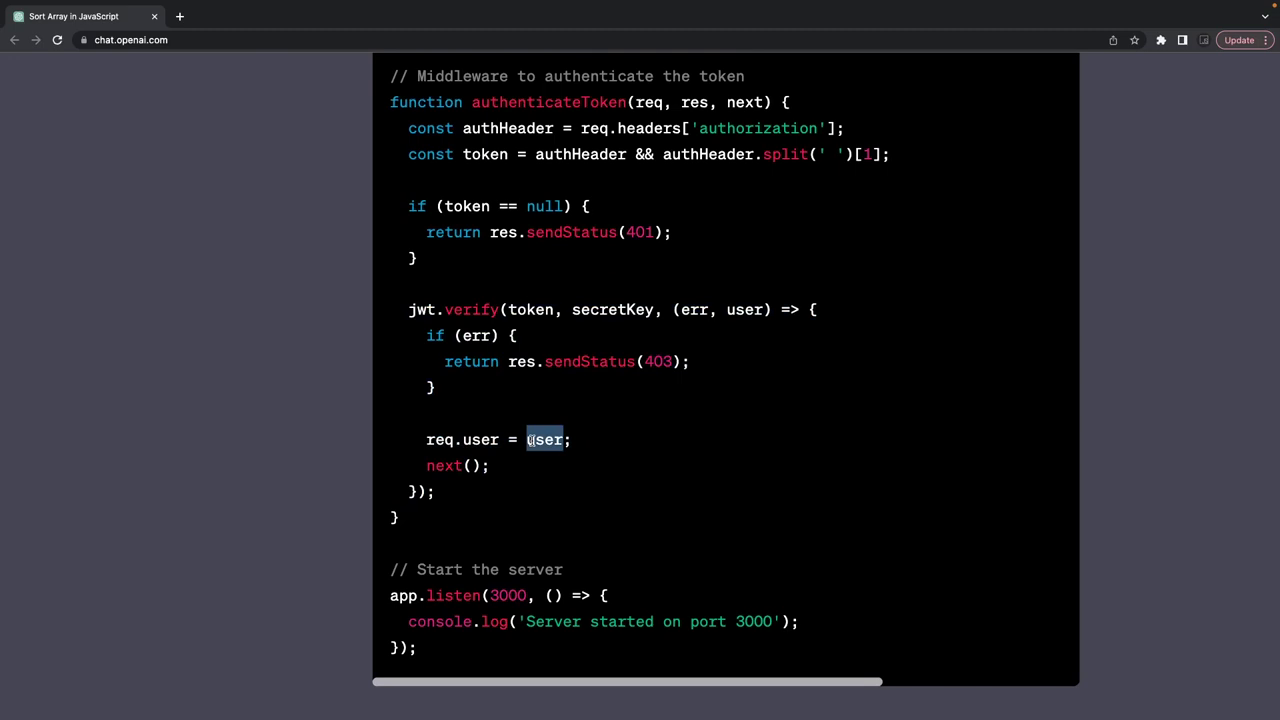
double_click(484, 441)
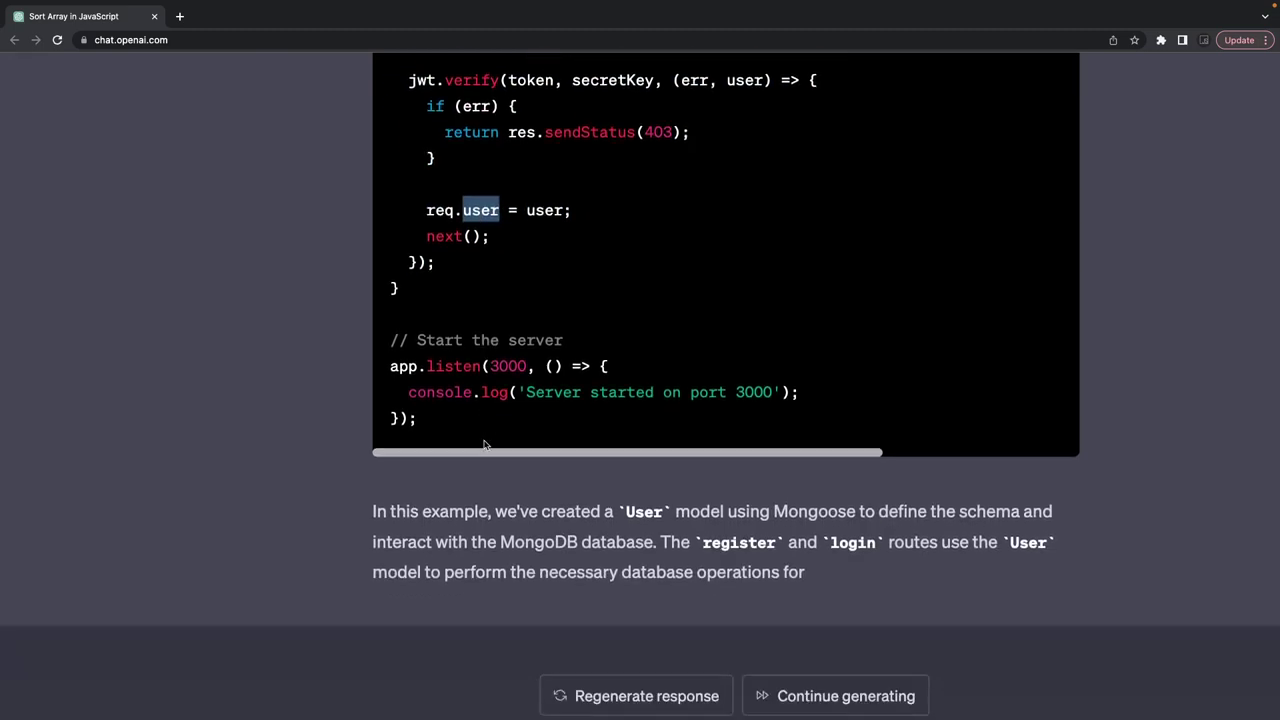
Step: Send the prompt "write blog on different message providers like sns, sqs, rmq"
scroll(484, 441, down, 2)
click(427, 648)
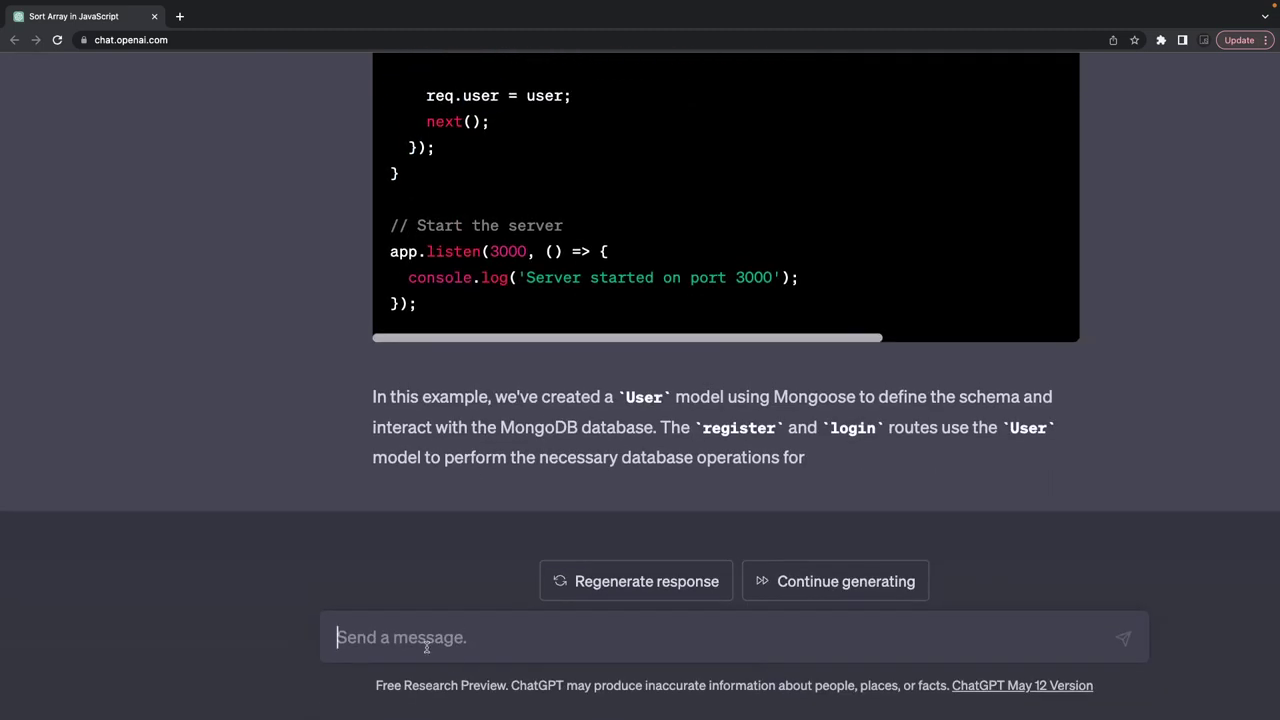
key(super+minus)
key(super+minus)
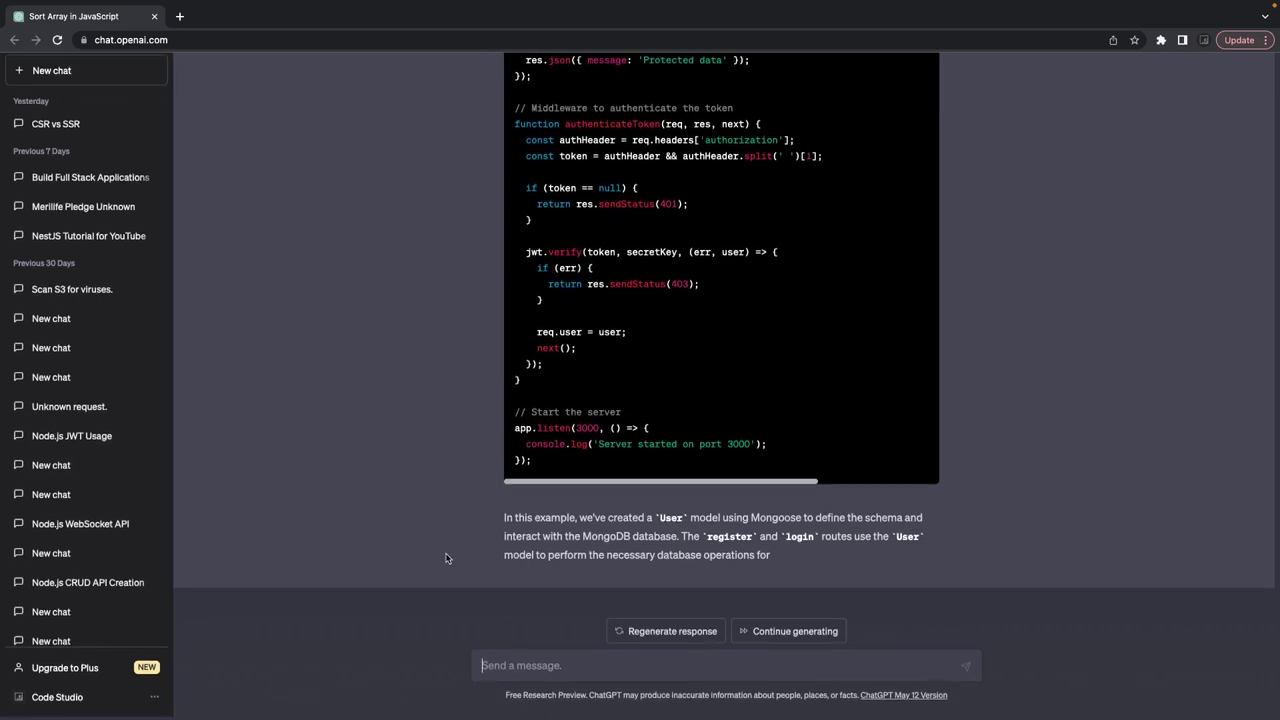
text(w)
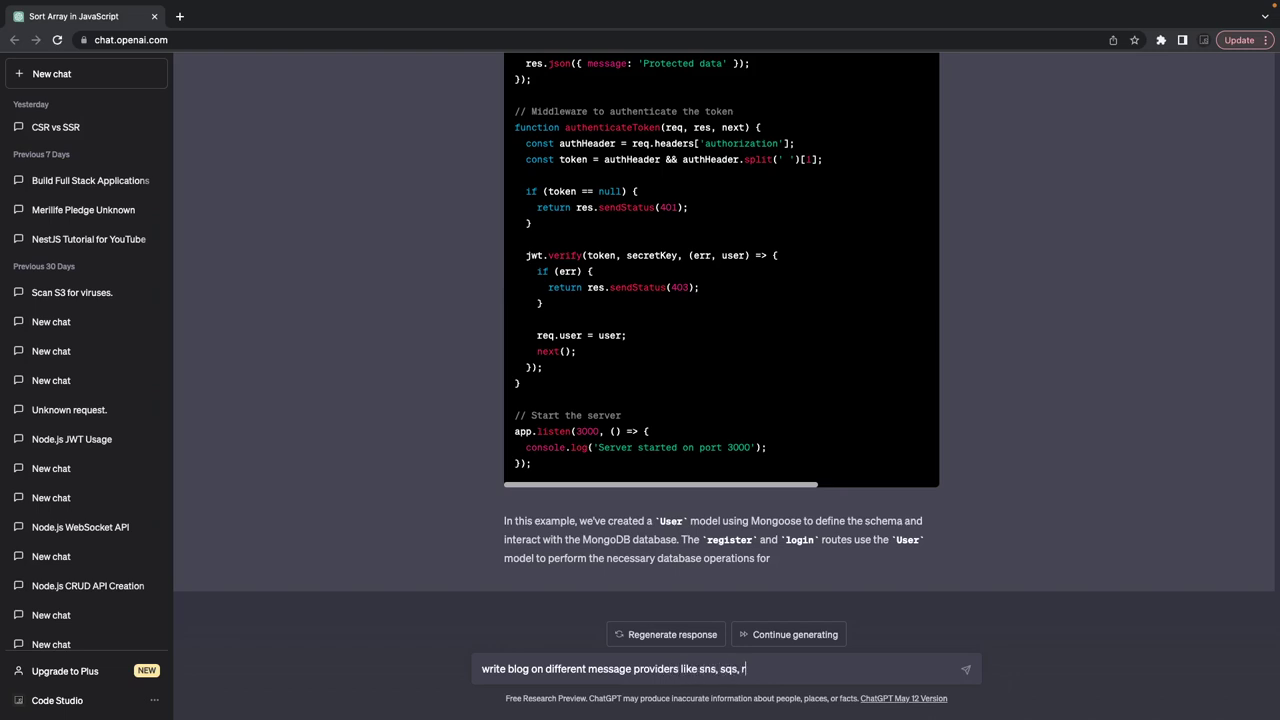
text(mq)
key(Return)
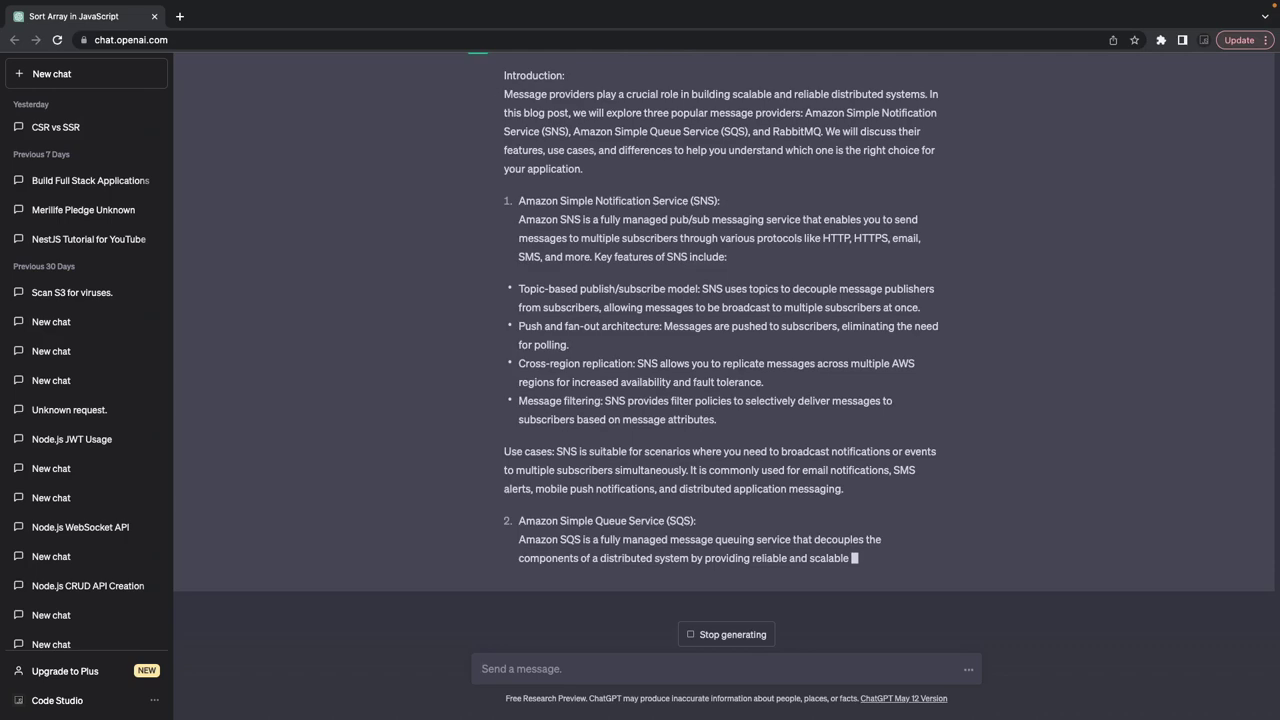
Step: Examine the blog's sections on SNS, SQS and RabbitMQ, including their features, use cases and comparison
scroll(570, 447, up, 2)
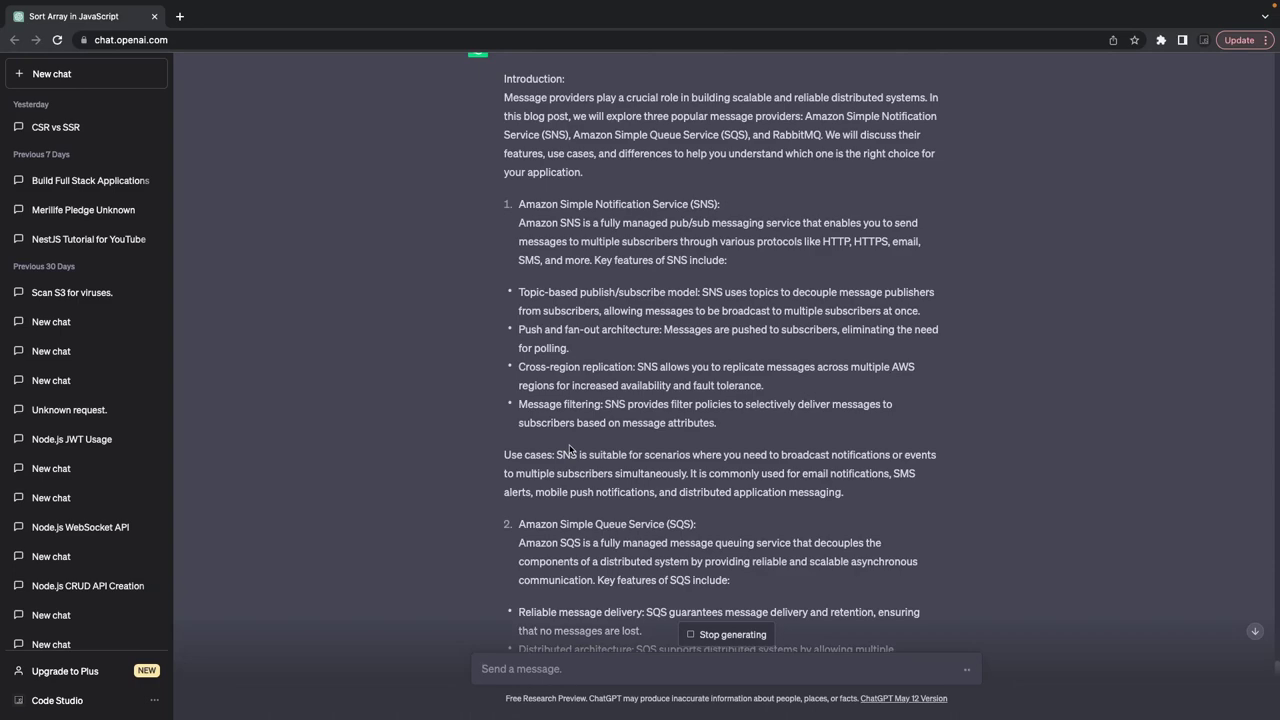
scroll(570, 447, down, 4)
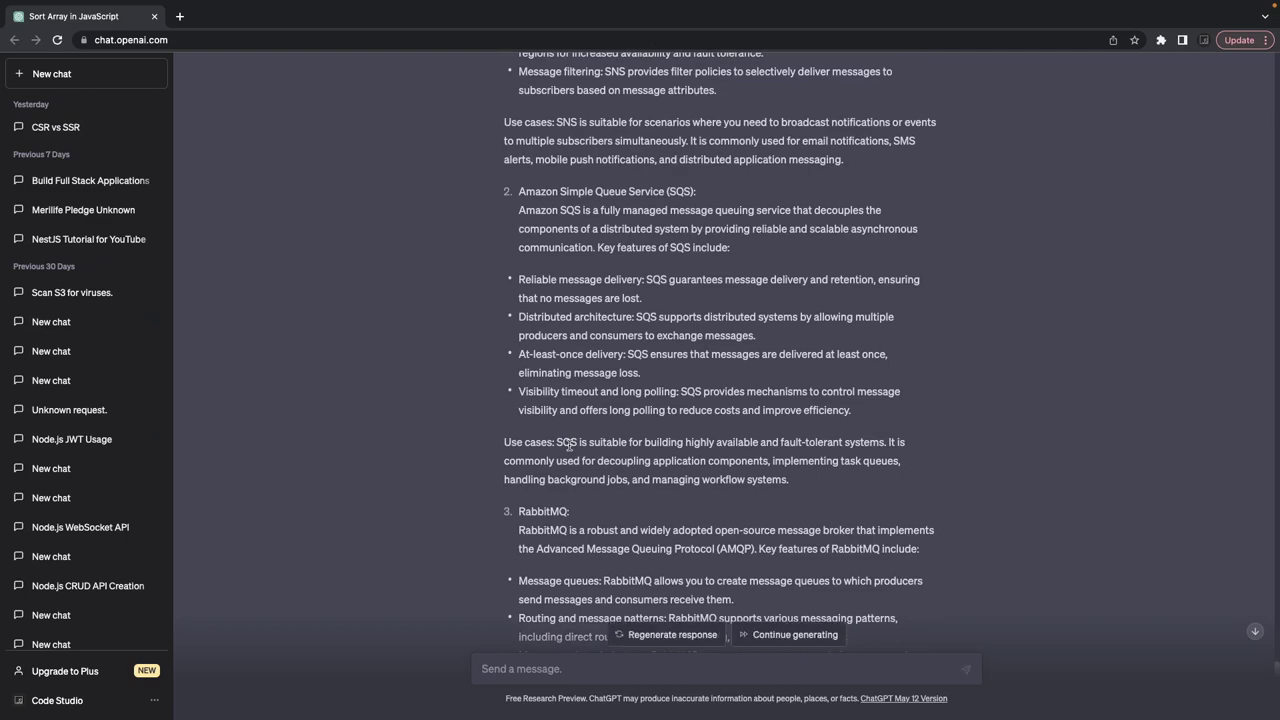
scroll(569, 447, down, 4)
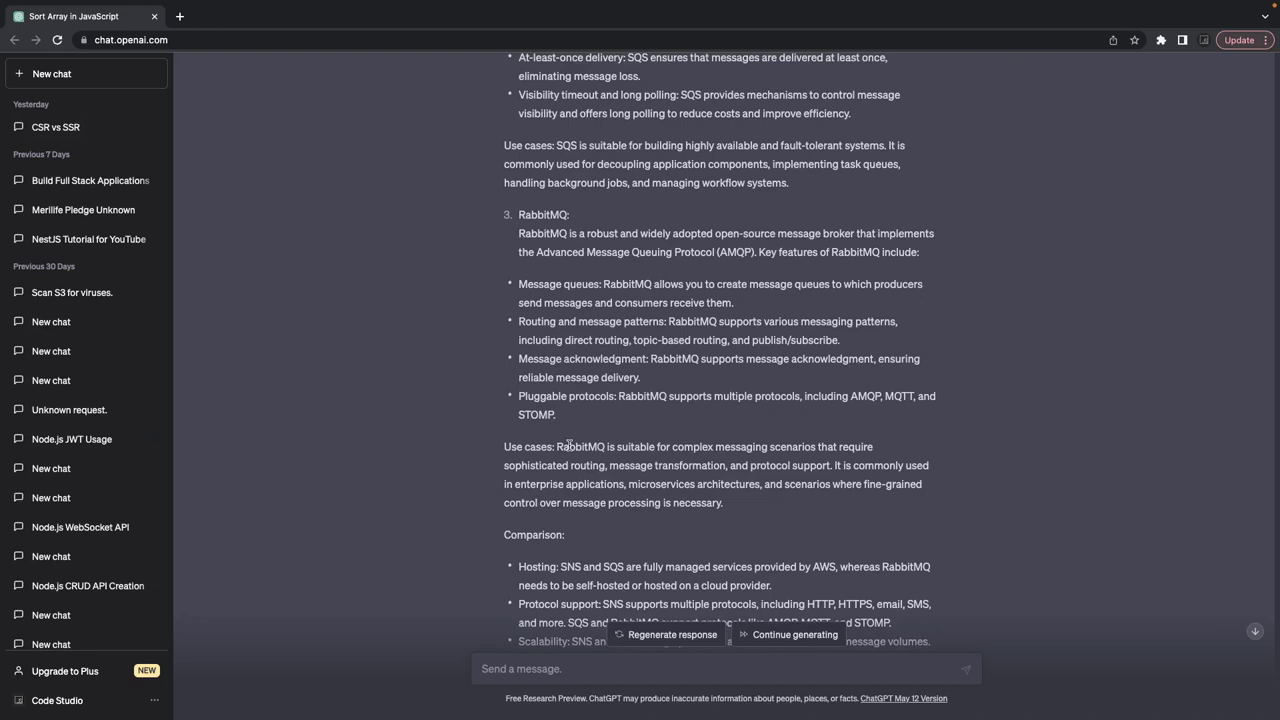
scroll(569, 447, down, 1)
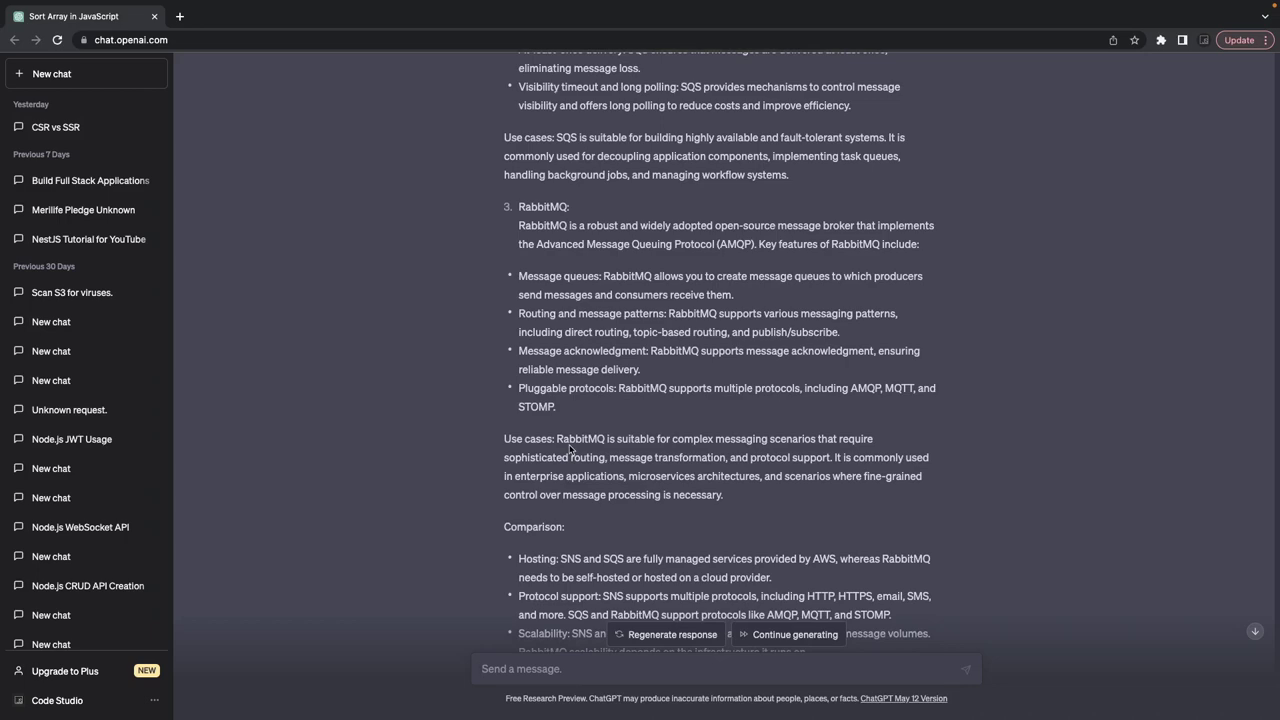
scroll(569, 447, down, 2)
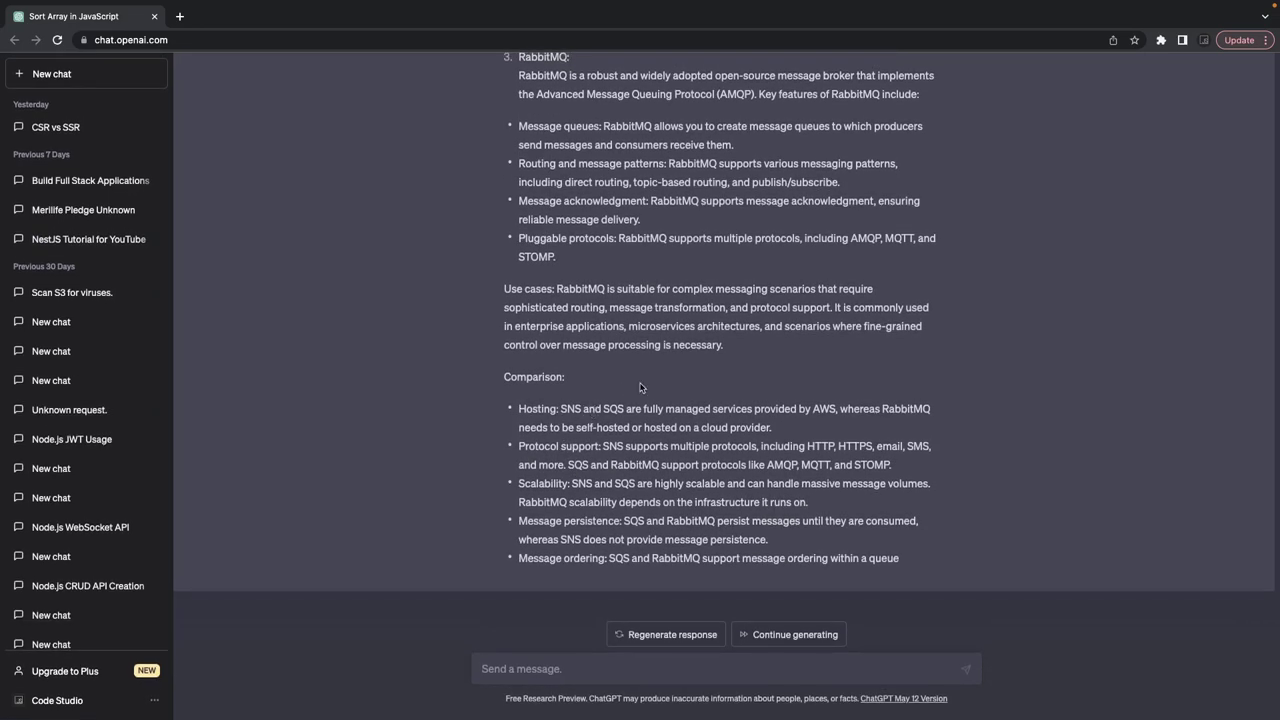
Step: Send "write a simple blog on building CRUD using nestjs postgres" and examine the SQL that creates the items table
text(wri)
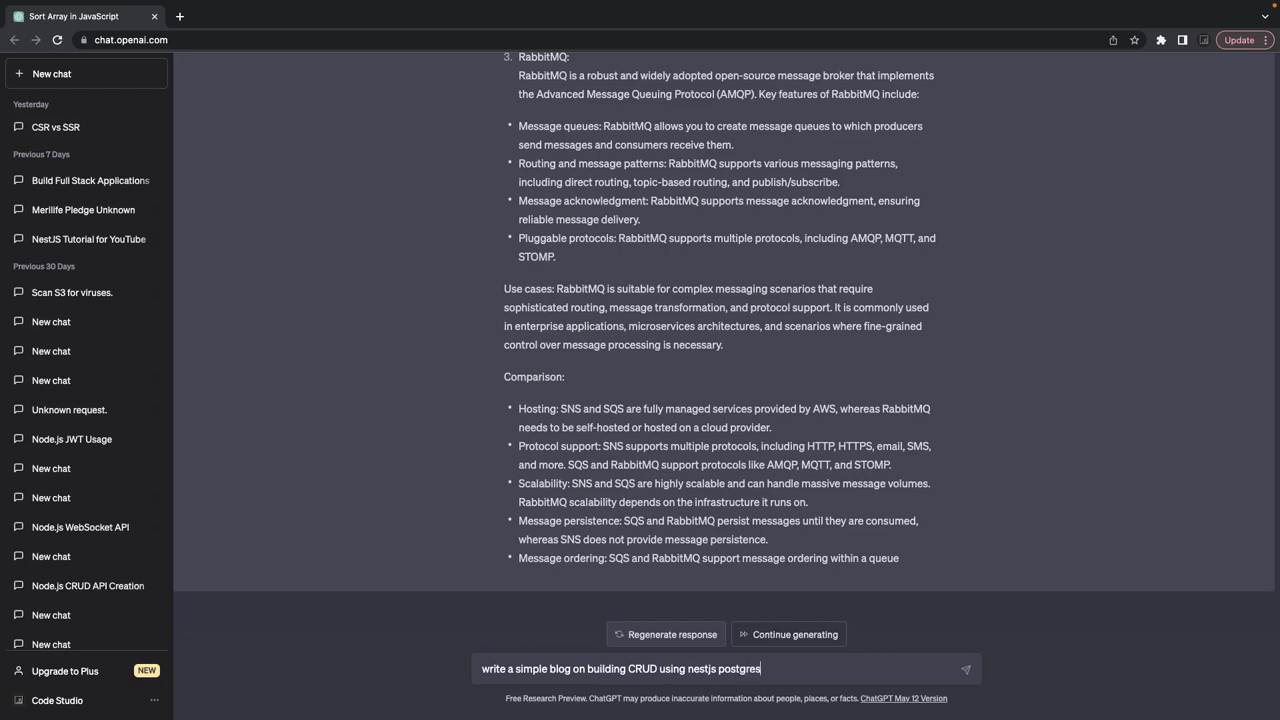
key(Return)
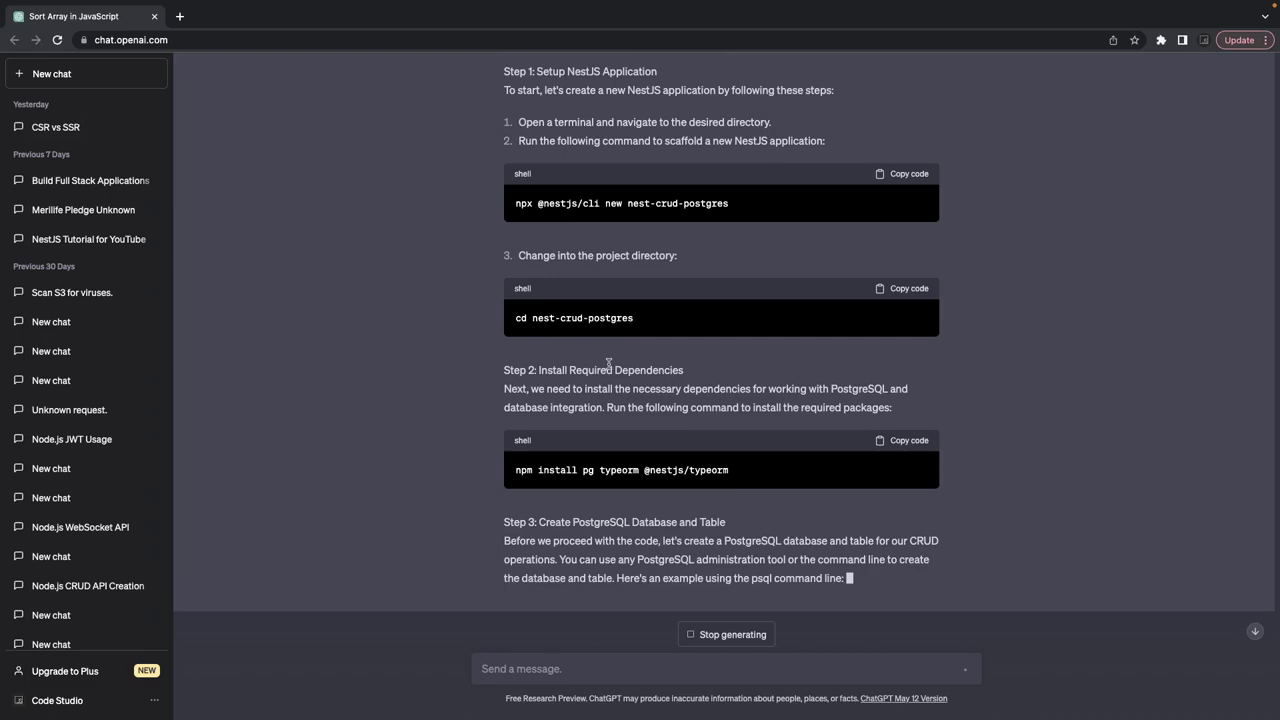
key(ctrl+plus)
key(ctrl+plus)
key(ctrl+plus)
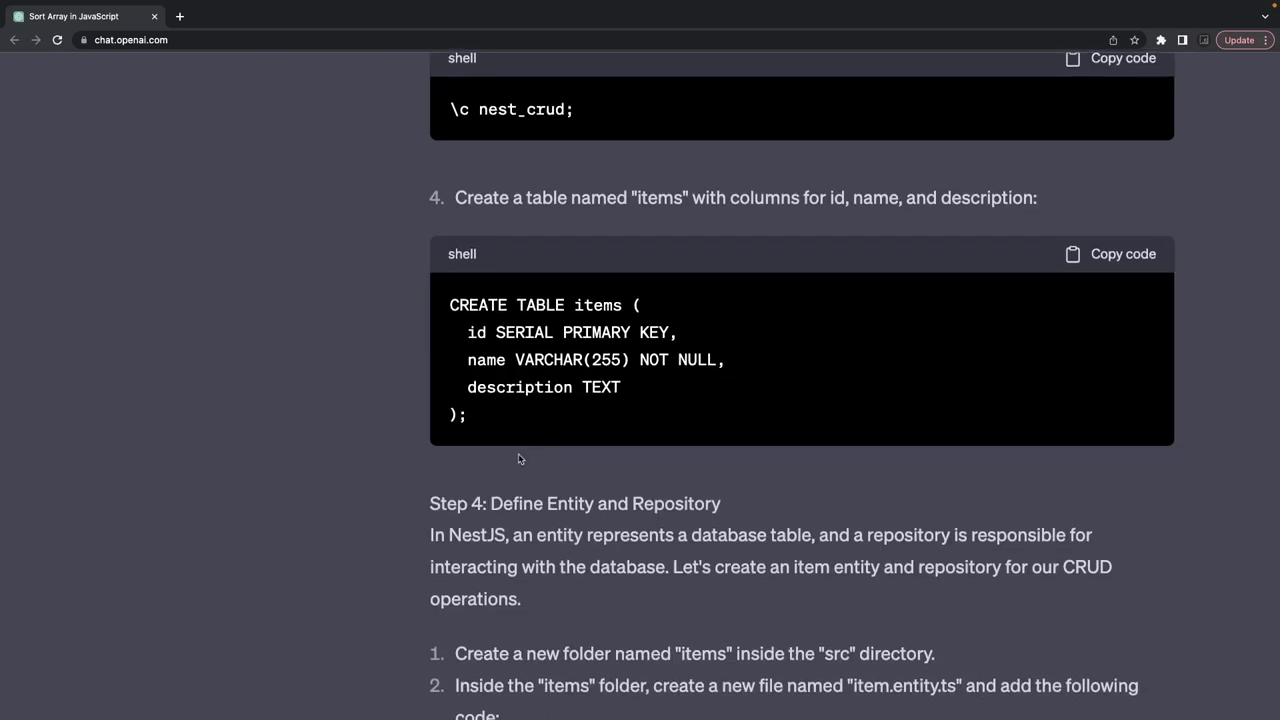
drag(505, 440, 435, 307)
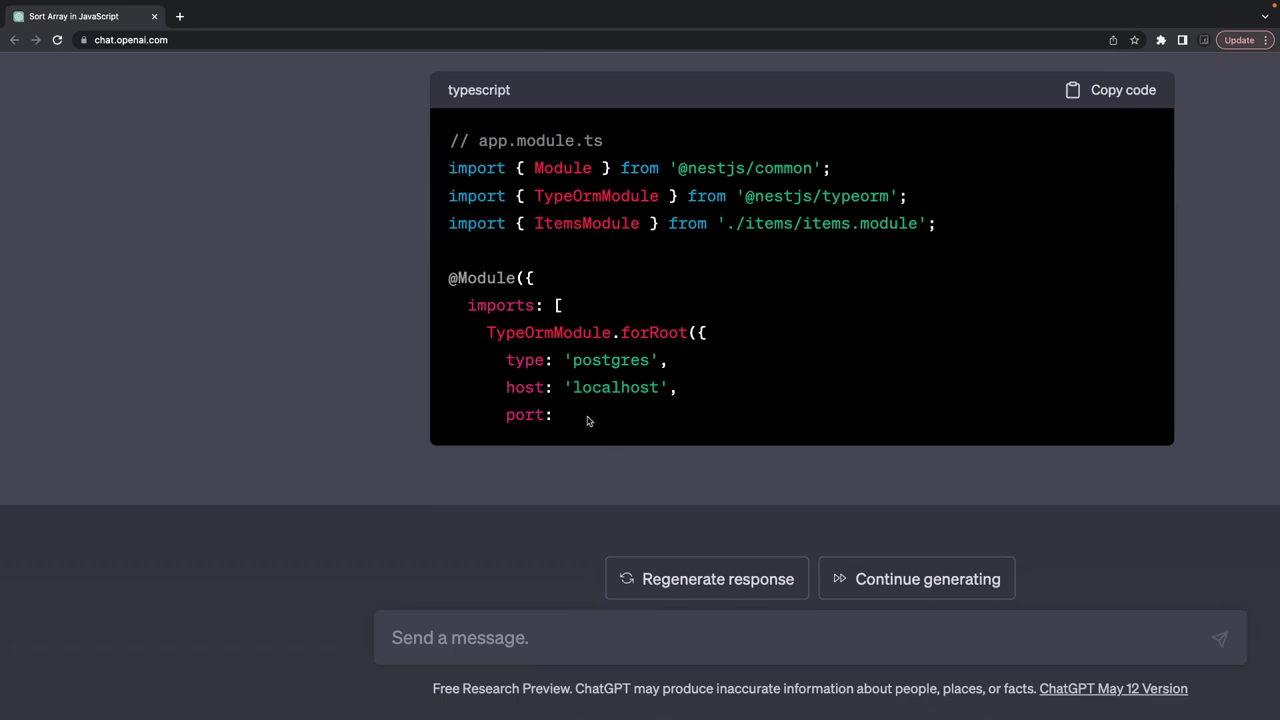
Step: Regenerate the CRUD blog response and rate it Better, continuing its generation past the unfinished todo service code
click(668, 580)
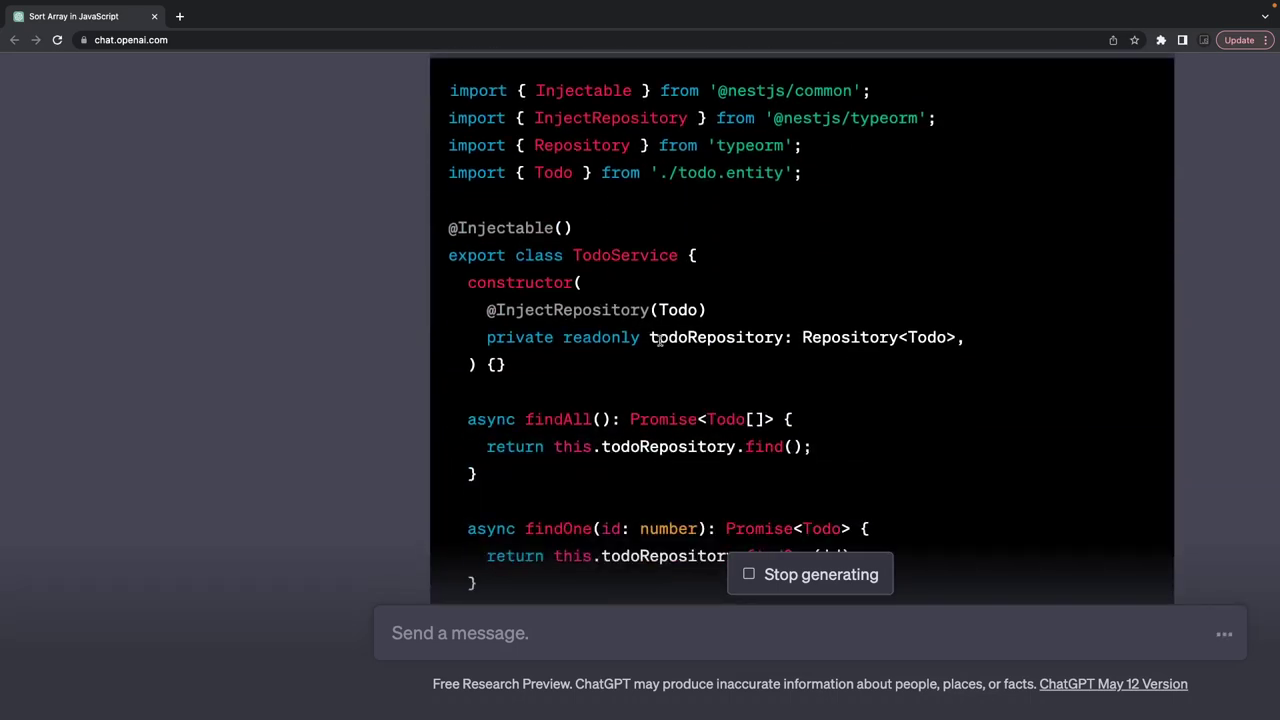
double_click(659, 341)
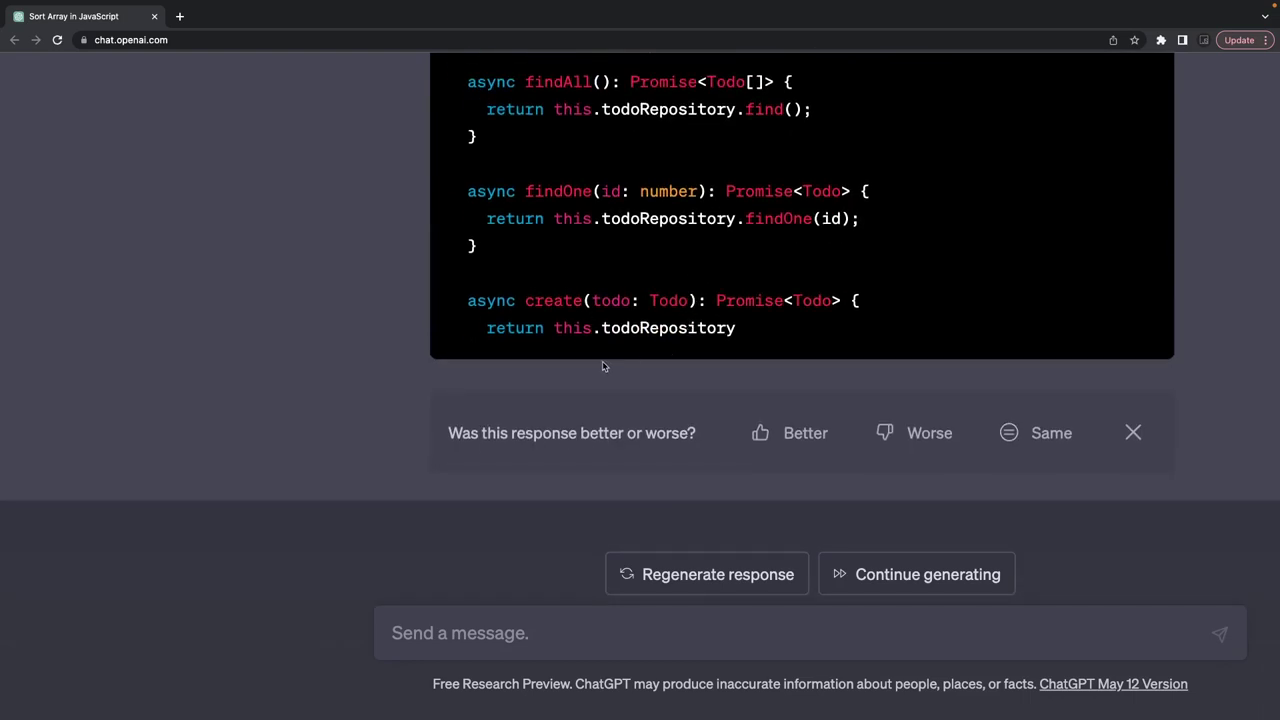
click(786, 438)
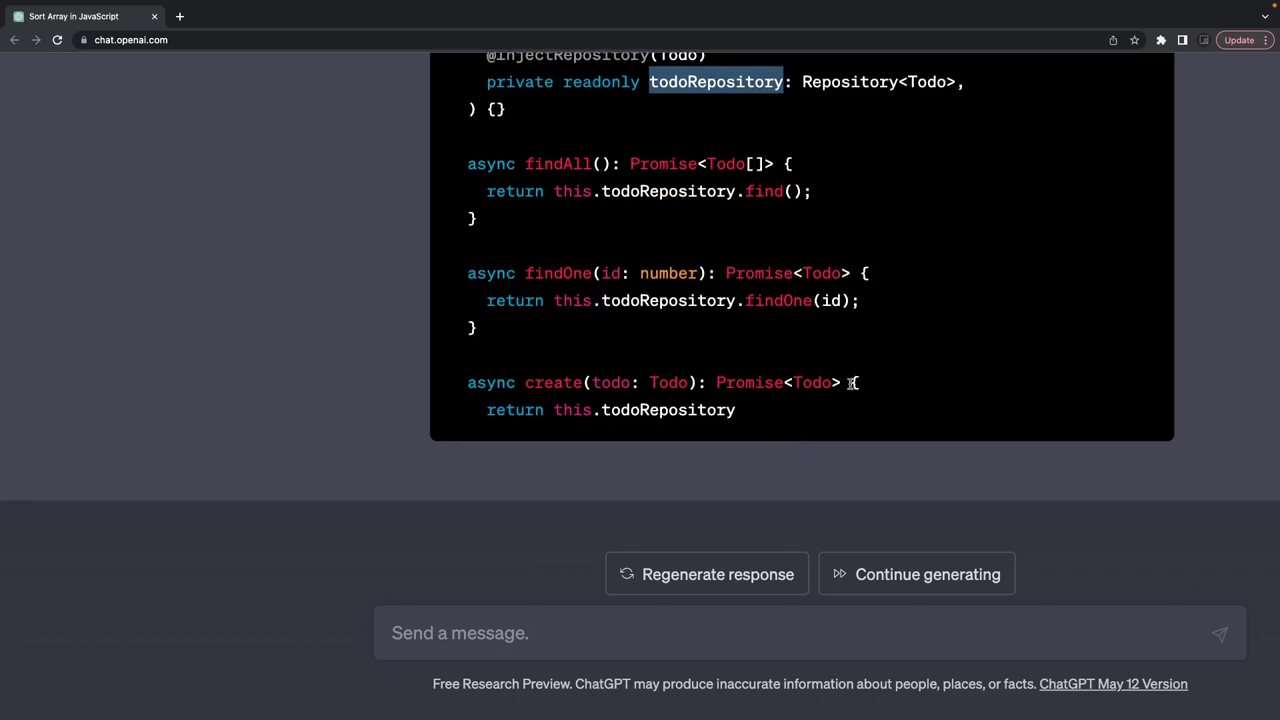
click(910, 592)
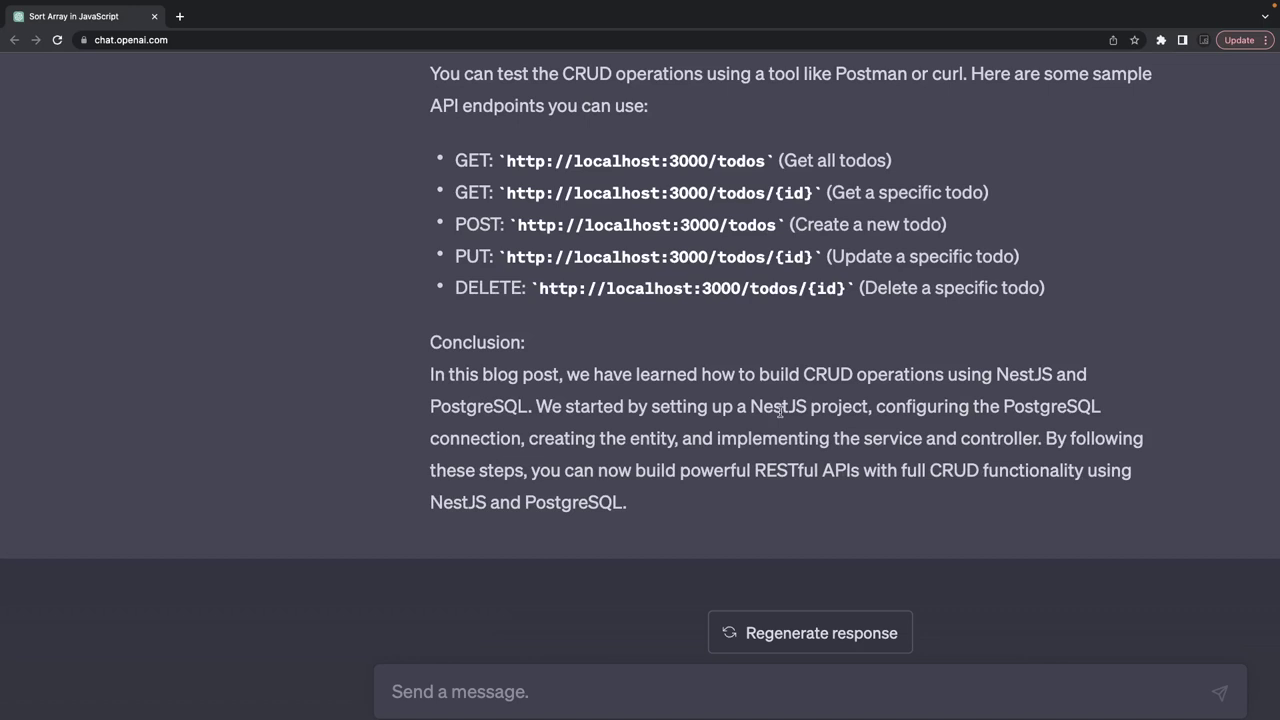
Step: Send the prompt "how to manage enviornments in nestjs application"
click(502, 690)
text(how to)
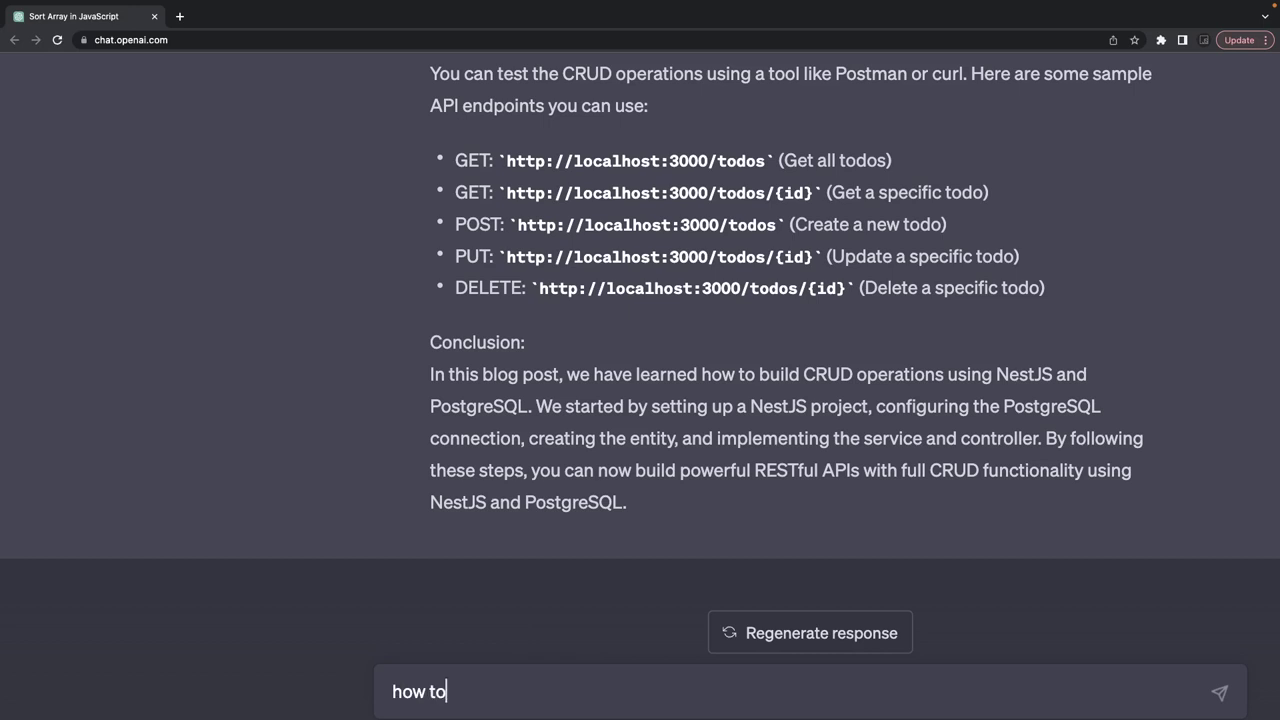
text( manage envior)
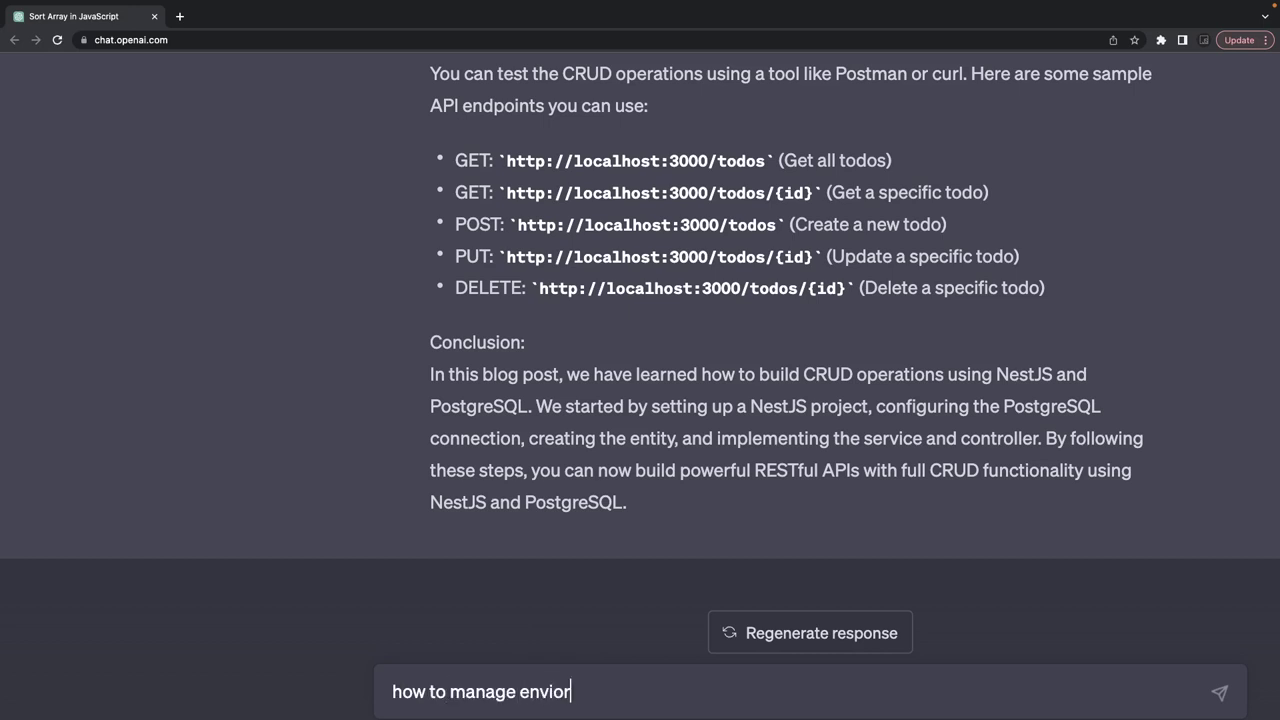
text(nments in nestjs applicat)
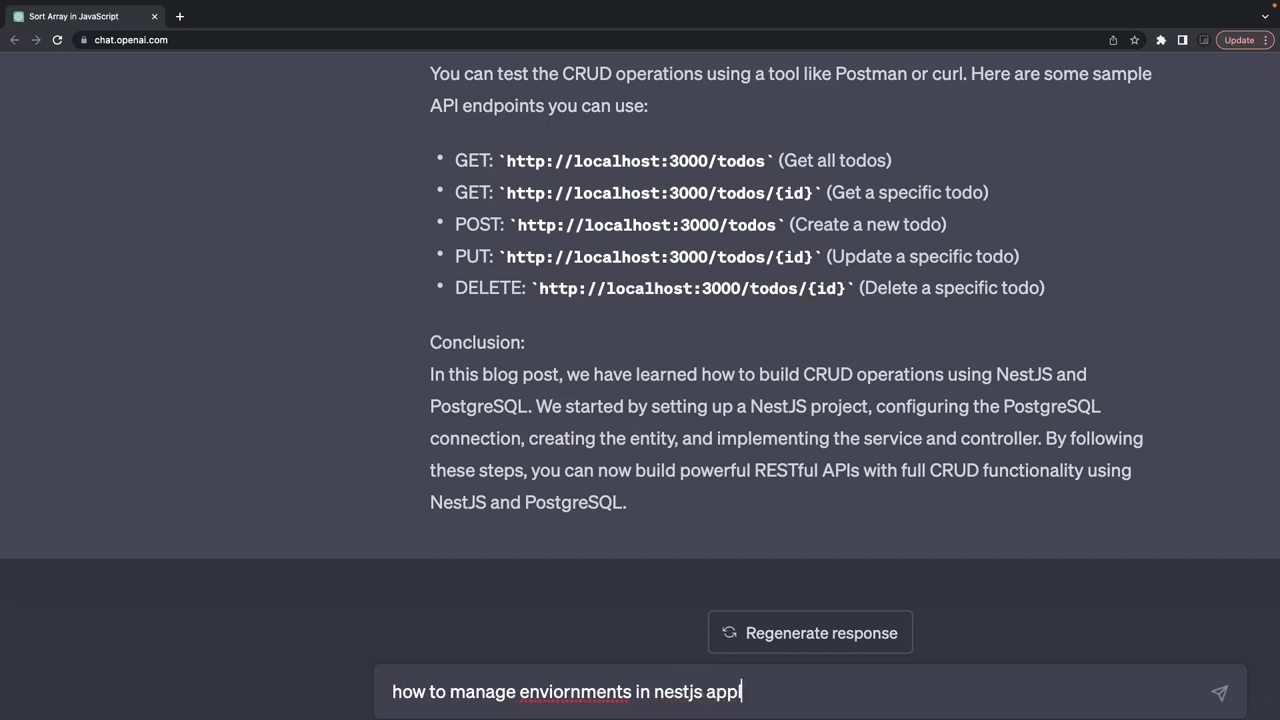
text(ion)
key(Return)
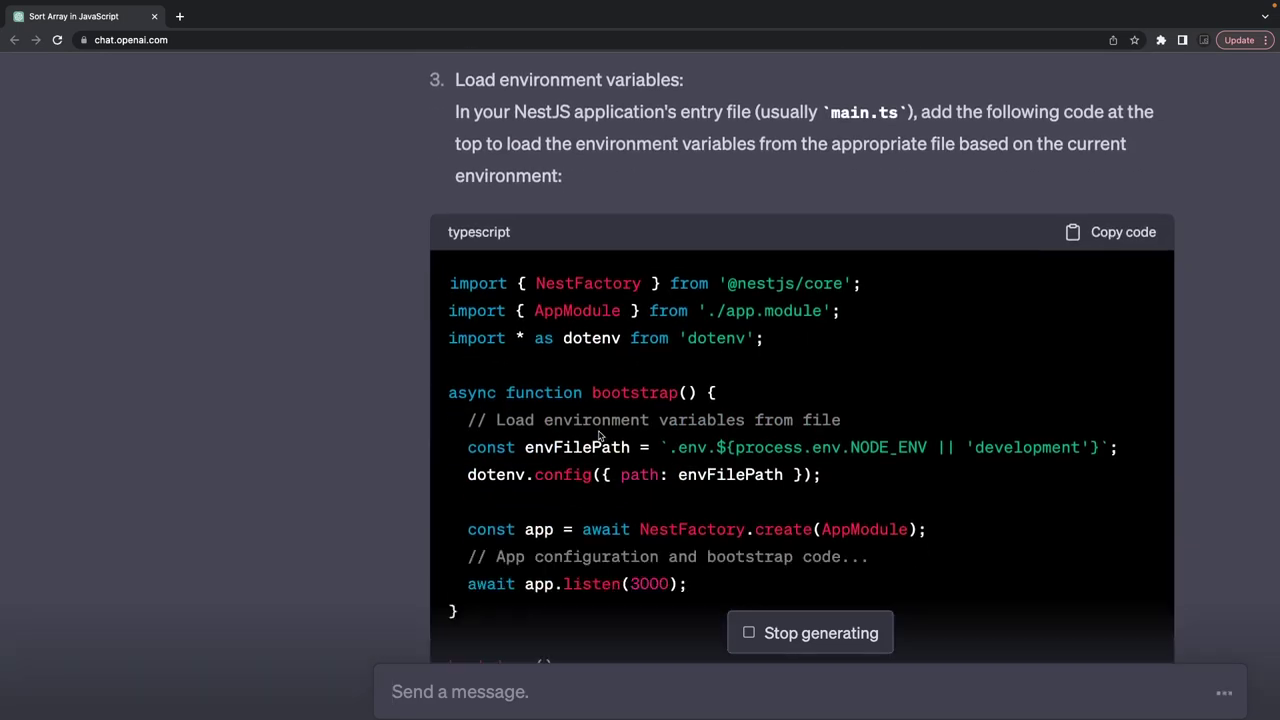
Step: Examine how the bootstrap code builds envFilePath and passes it to dotenv.config, and read on to the end of the answer
double_click(583, 447)
double_click(520, 476)
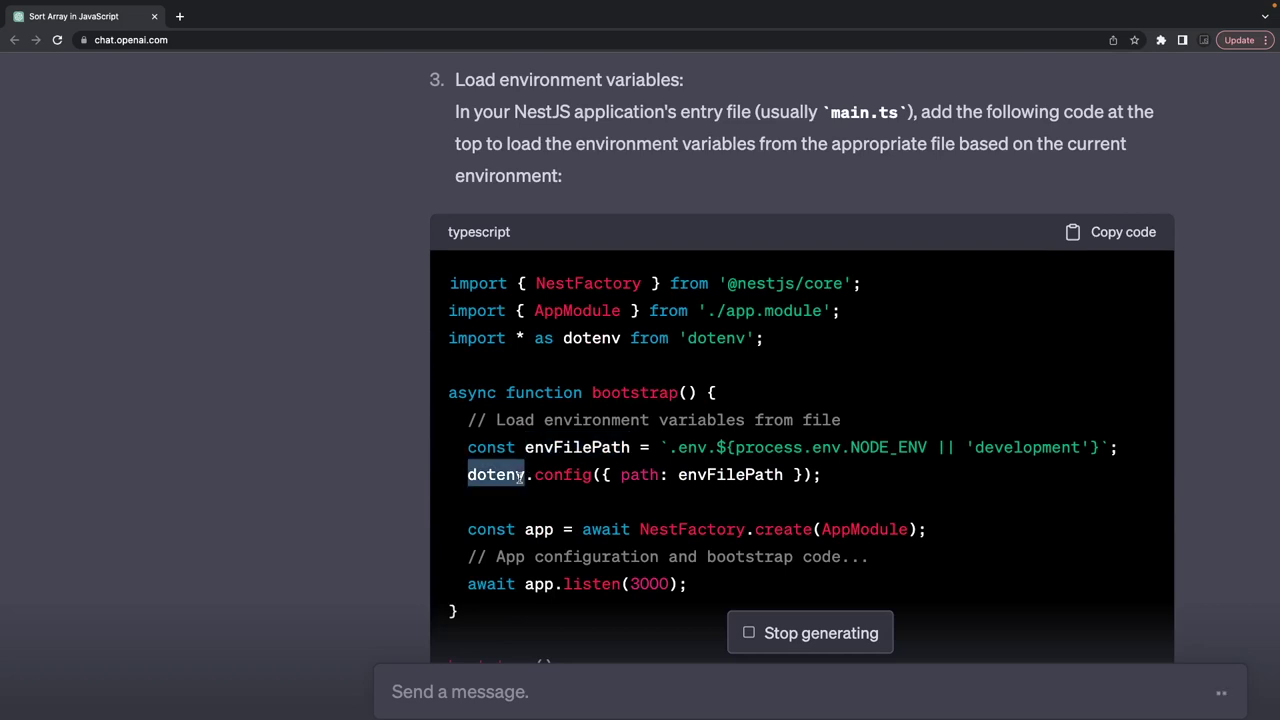
double_click(685, 475)
scroll(690, 476, down, 10)
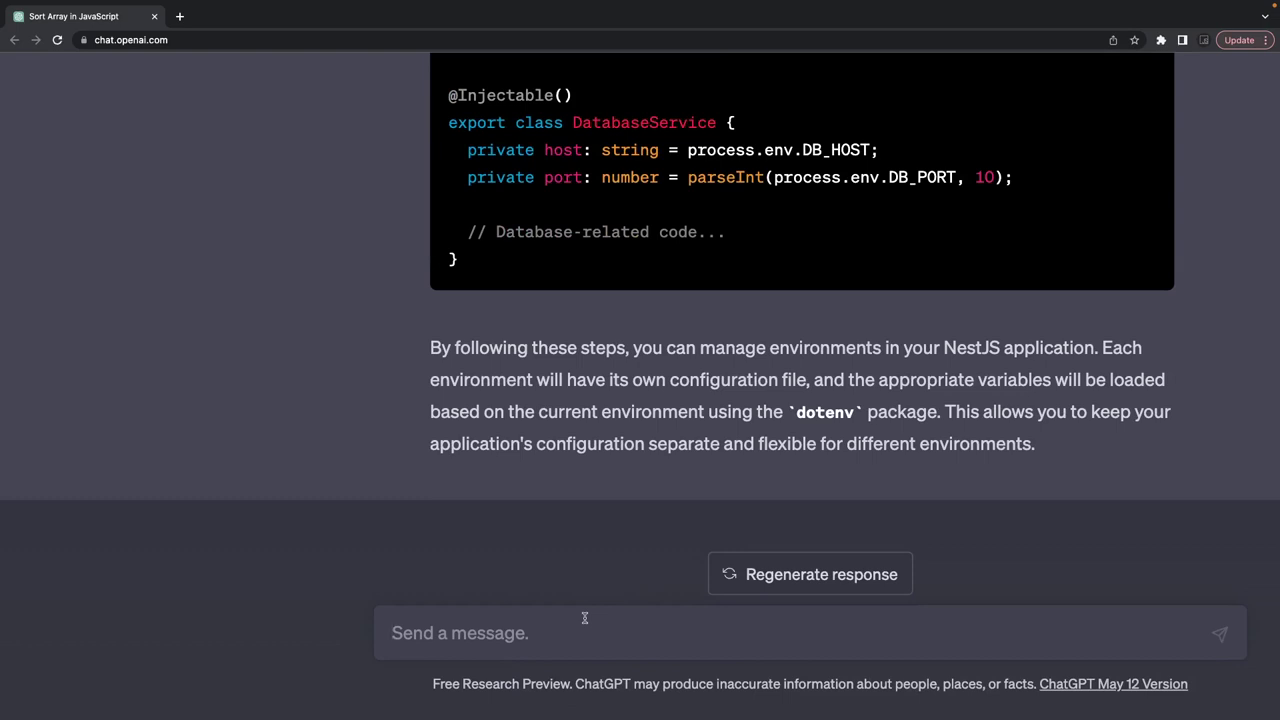
Step: Send the prompt "how to secure nestjs application code examples"
text(how)
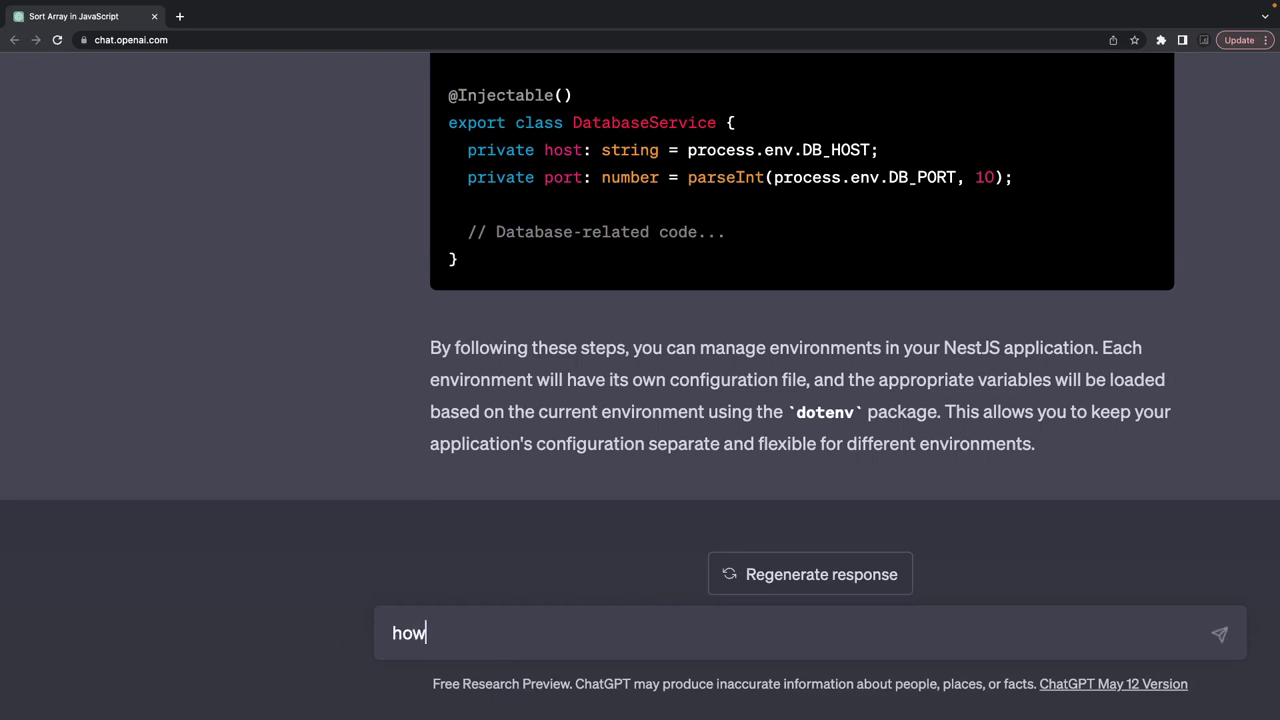
text( to secure )
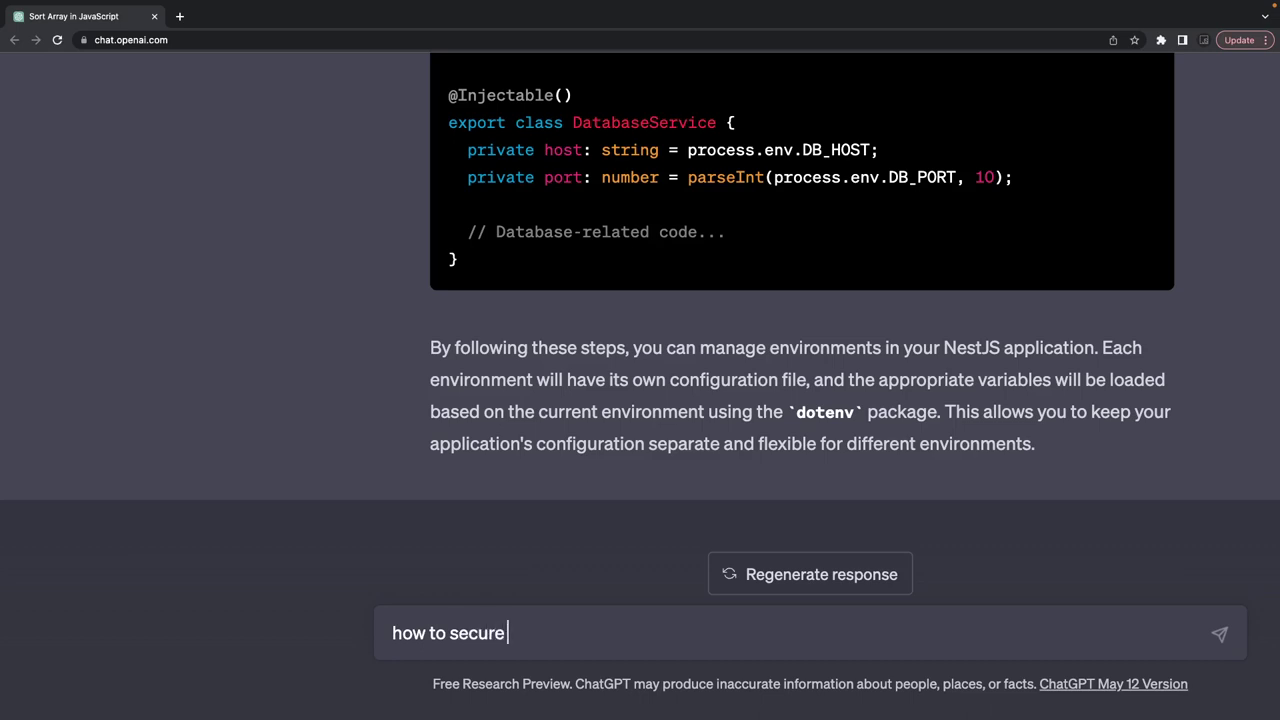
text(nestjs applic)
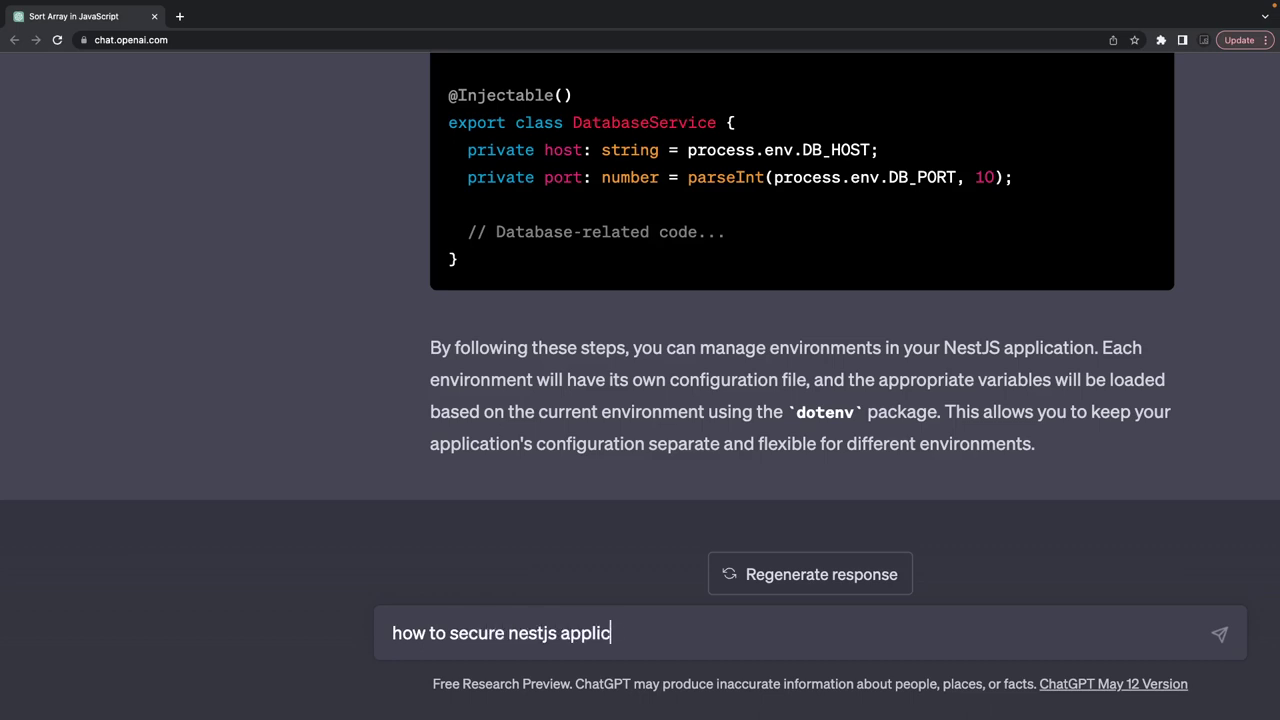
text(ation code examples)
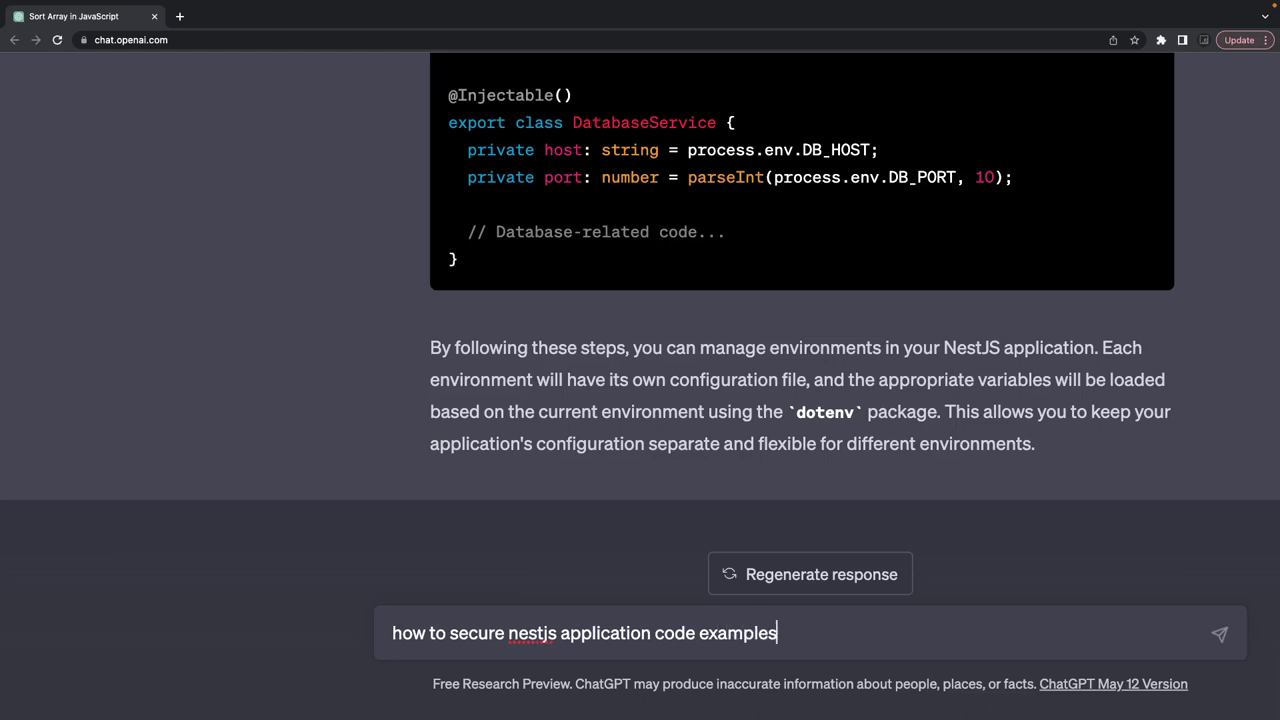
key(Return)
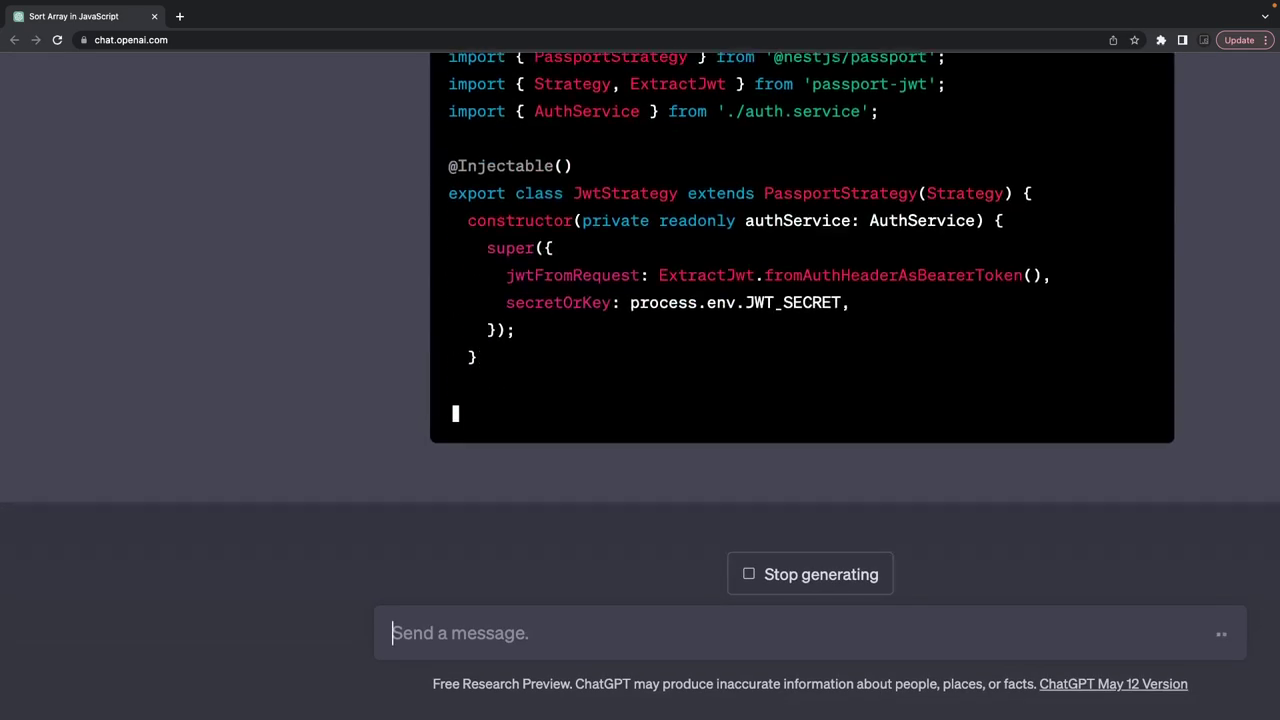
Step: Examine the JWT strategy's validate method and the rate limiting example with express-rate-limit, including the windowMs setting
scroll(640, 386, up, 3)
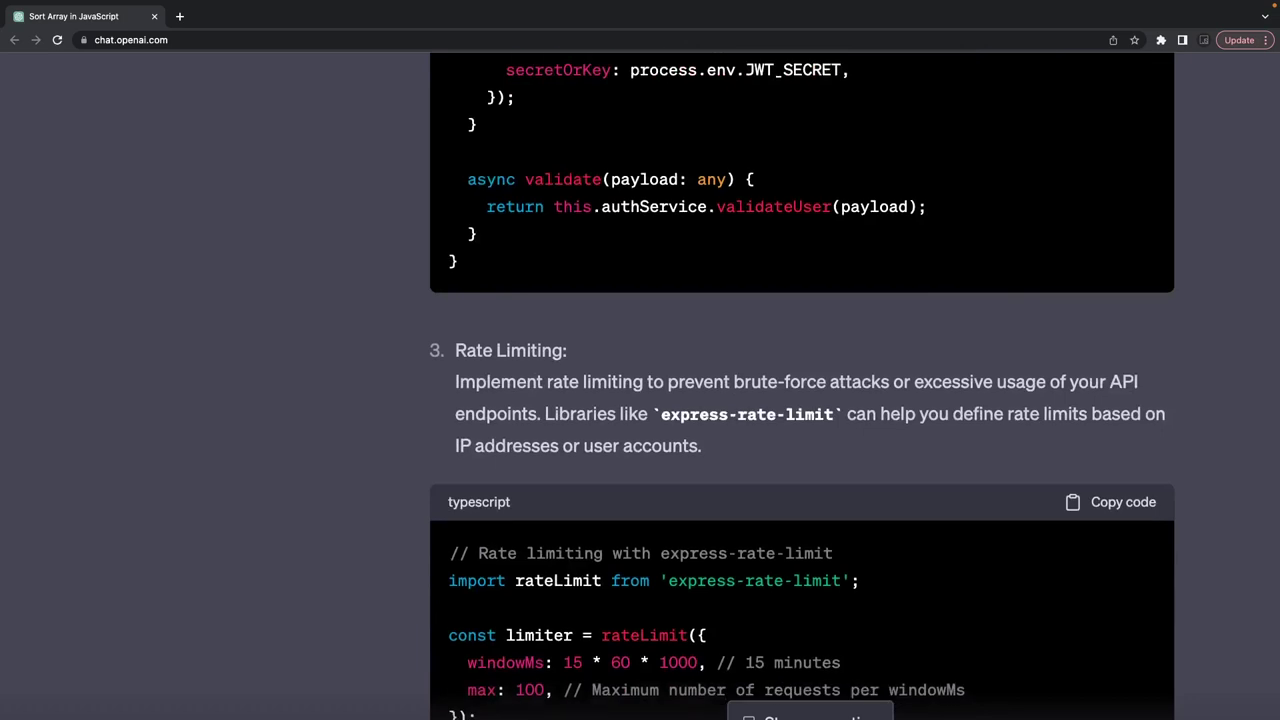
scroll(802, 382, up, 1)
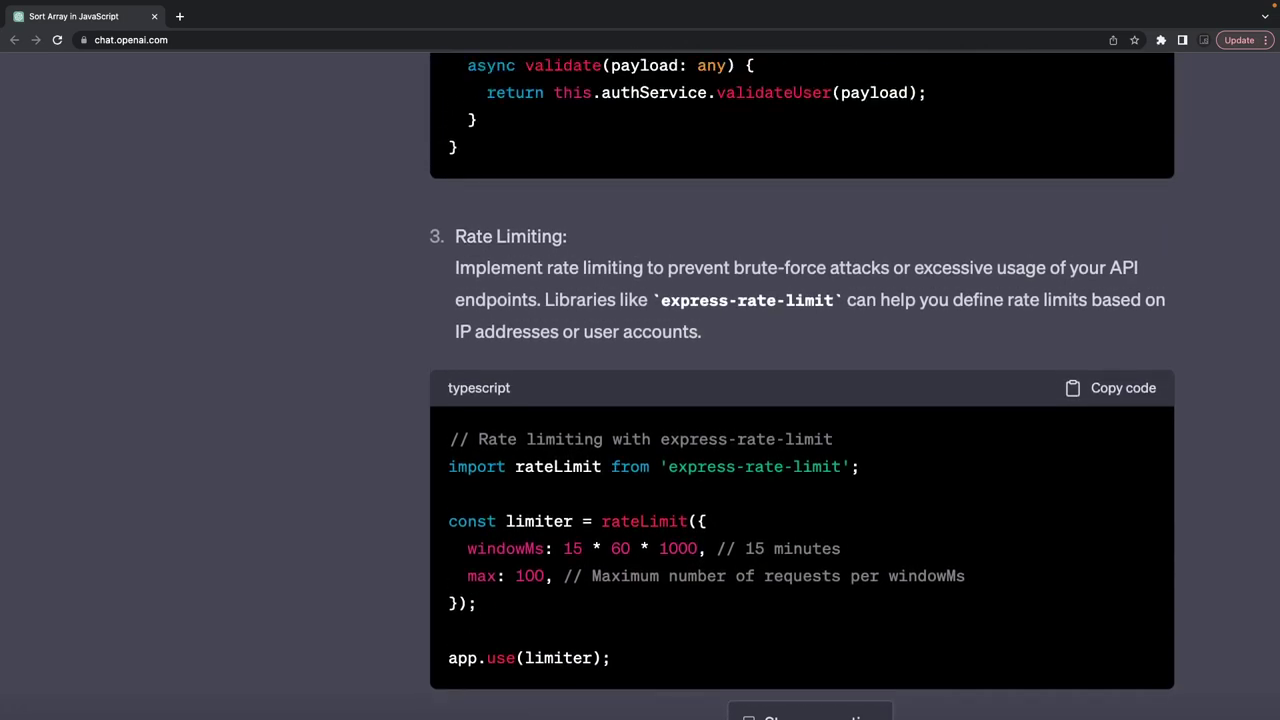
scroll(567, 623, down, 2)
double_click(502, 446)
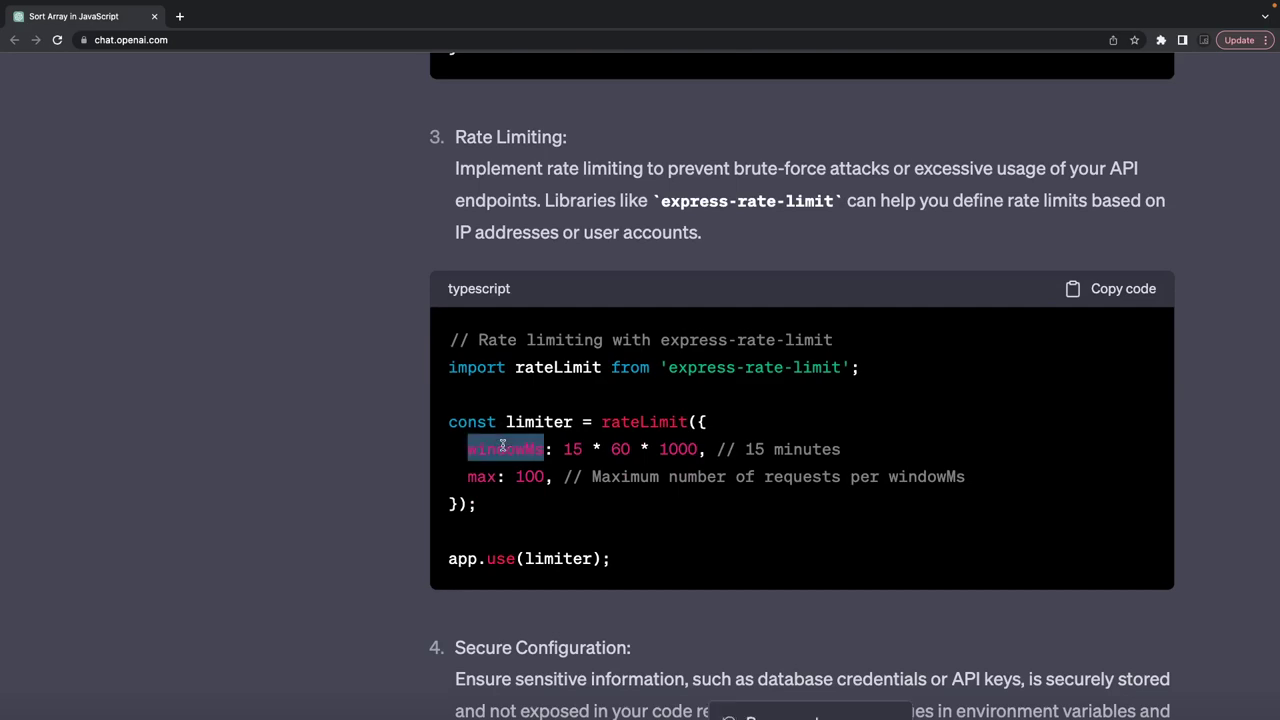
scroll(703, 470, up, 3)
Step: Examine the secure configuration, helmet security headers and HTTPS configuration examples in the security answer
scroll(672, 371, down, 10)
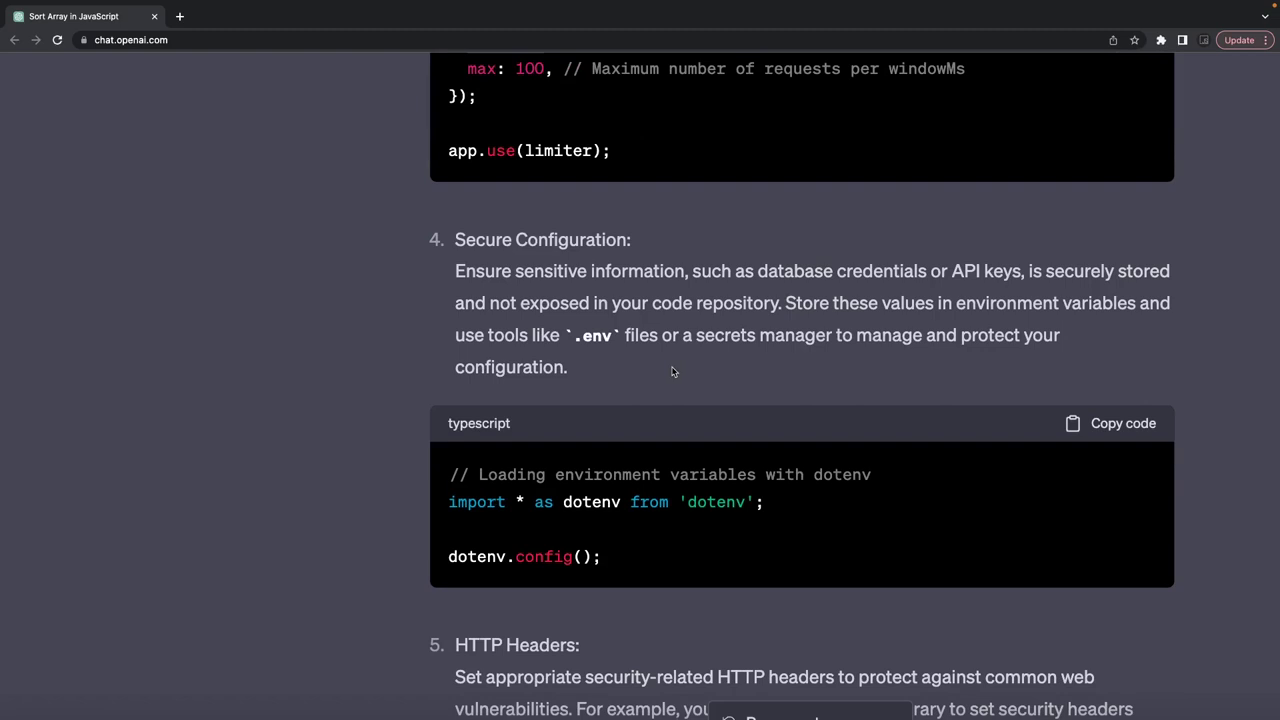
scroll(672, 371, down, 10)
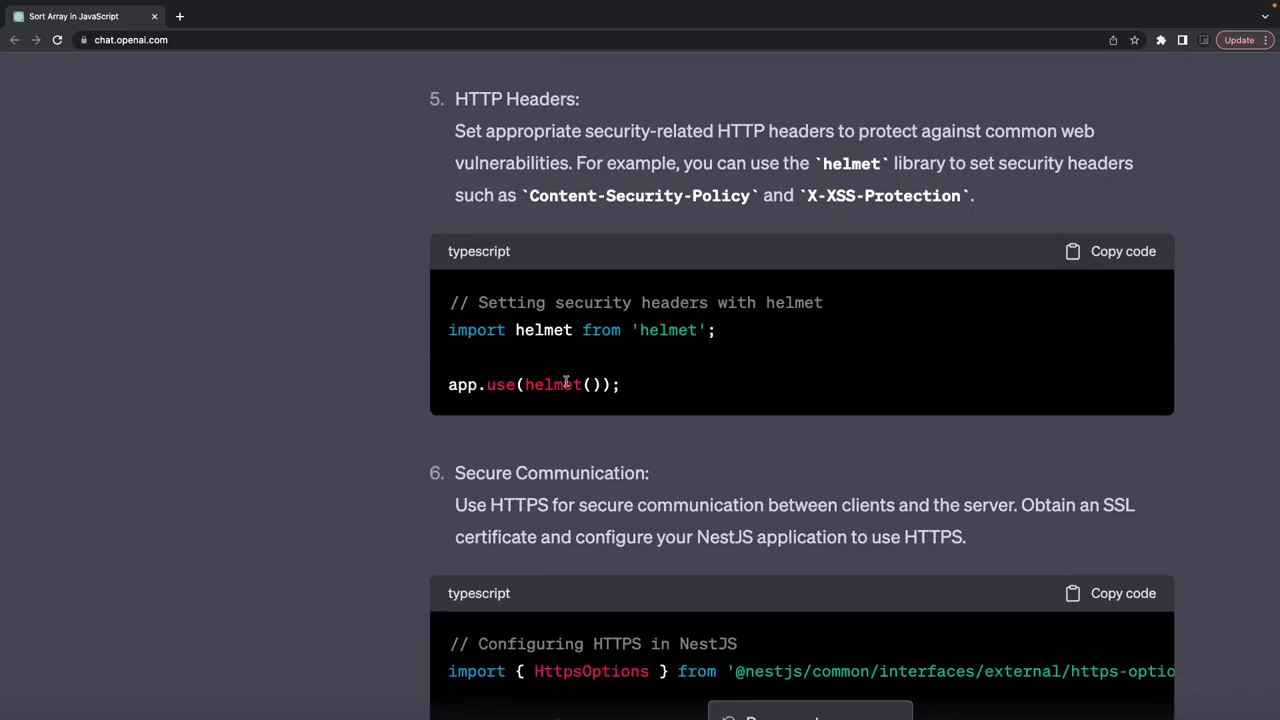
triple_click(566, 383)
scroll(566, 383, down, 5)
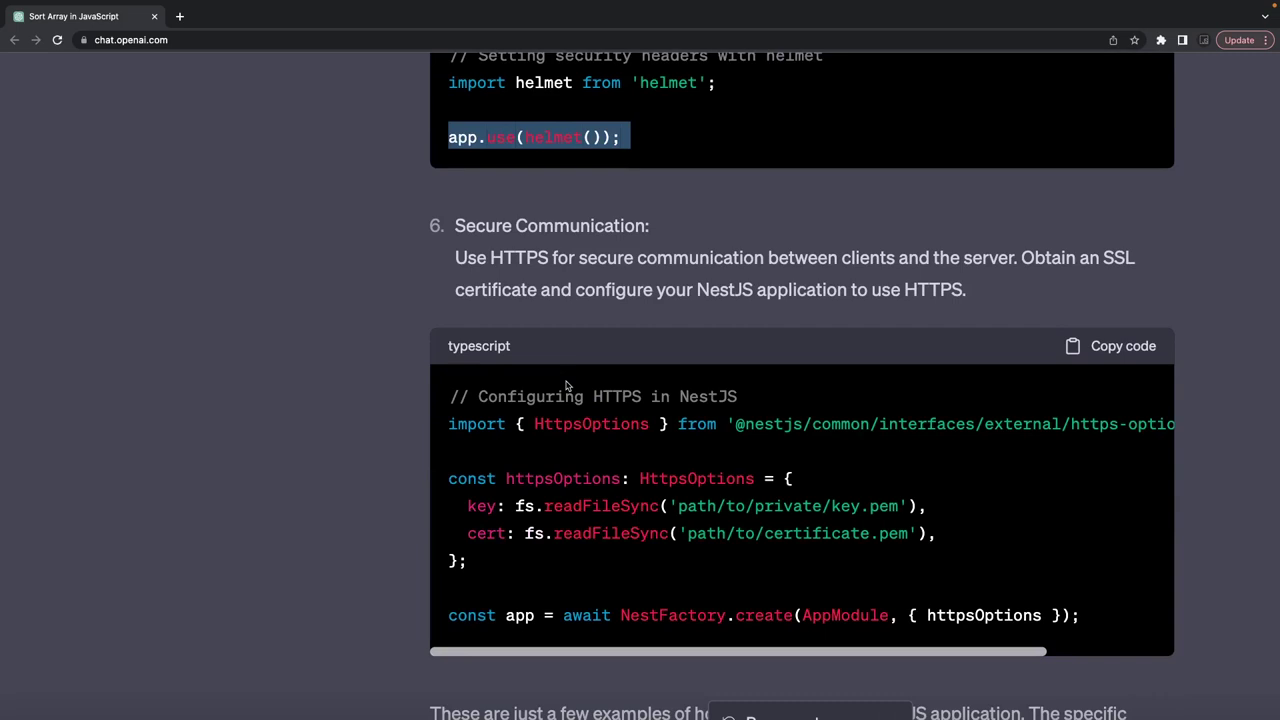
scroll(566, 386, down, 3)
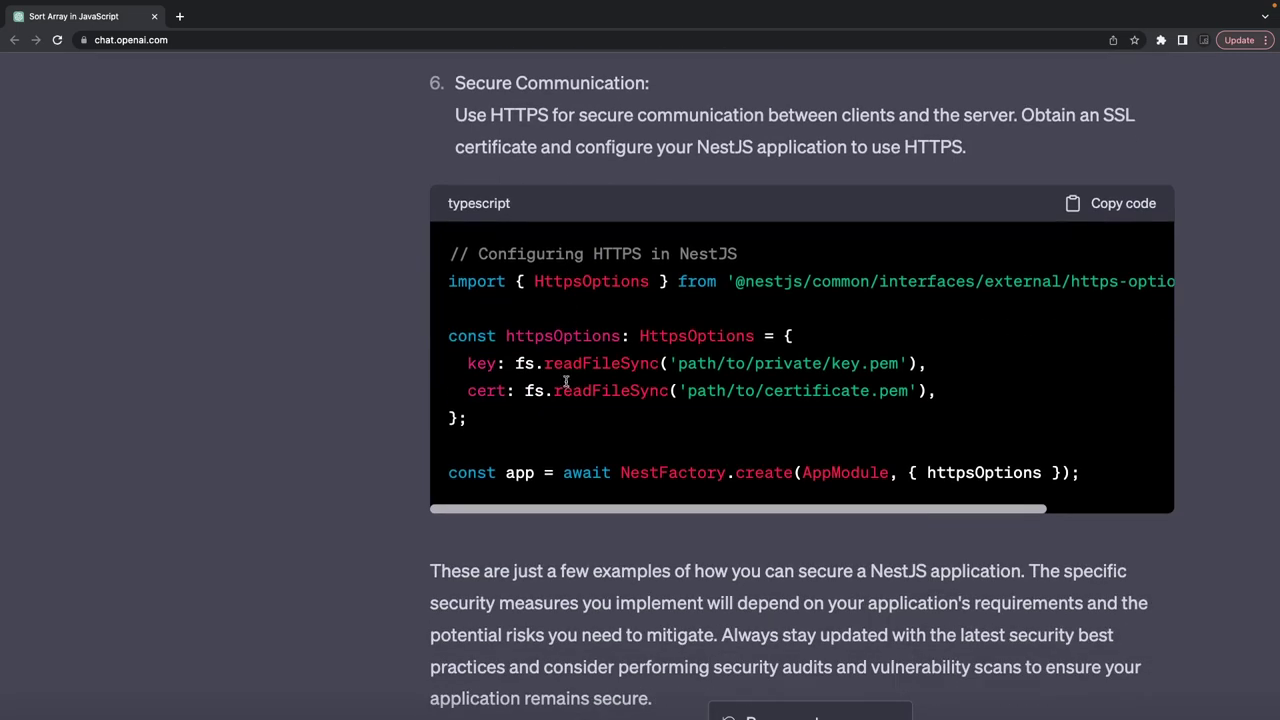
Step: Examine the httpsOptions object with its key and cert entries, and read on to the end of the security answer
drag(491, 424, 447, 348)
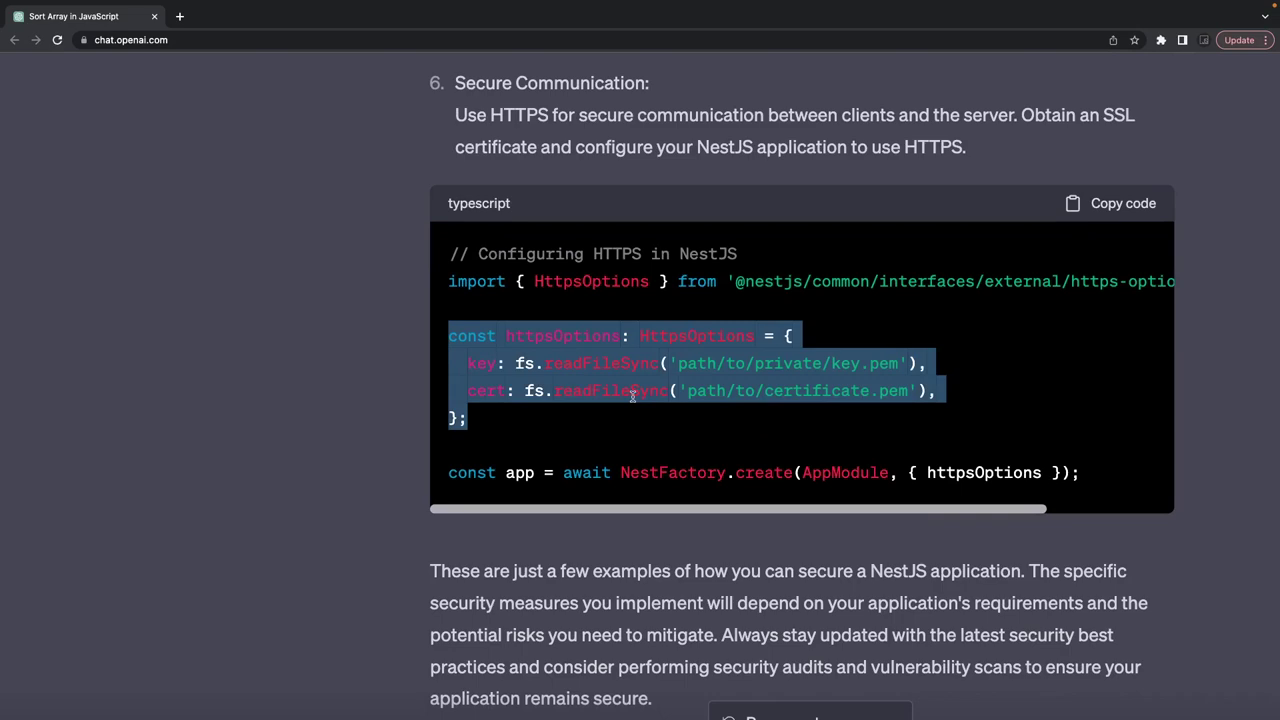
scroll(632, 395, down, 5)
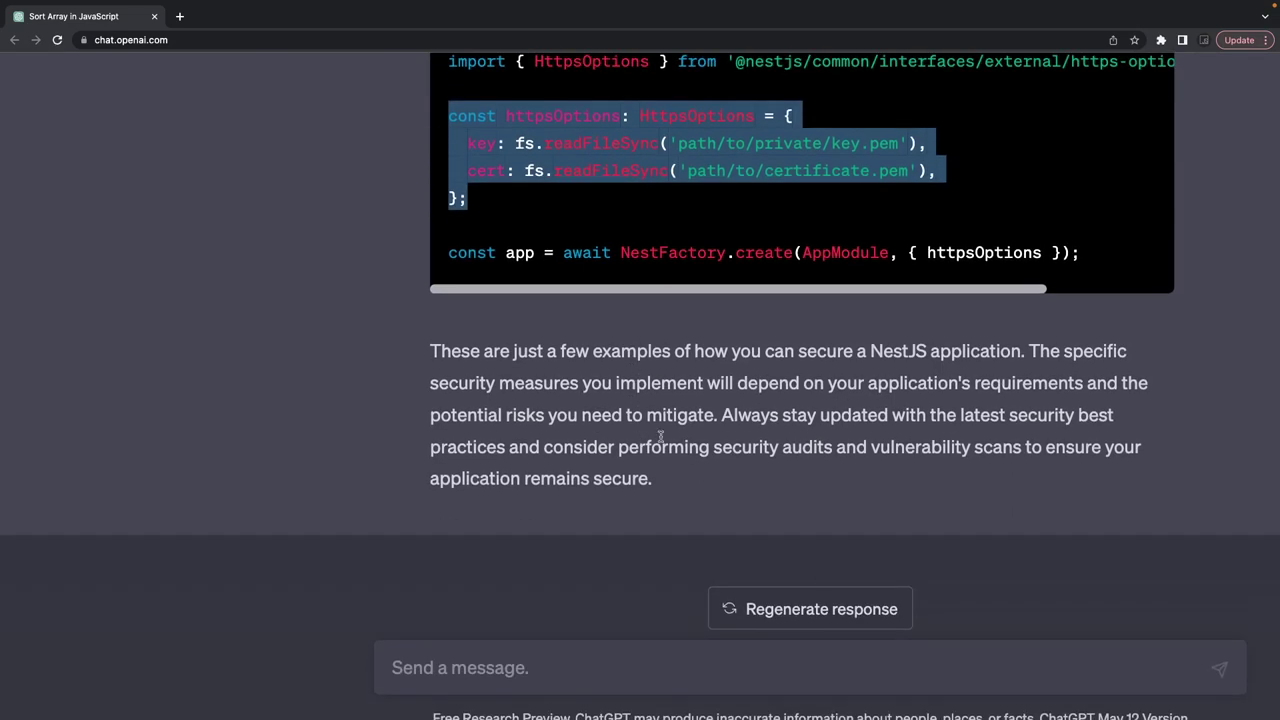
scroll(714, 458, down, 1)
Step: Send the prompt "what CSP content security policy and use with nestjs"
click(440, 630)
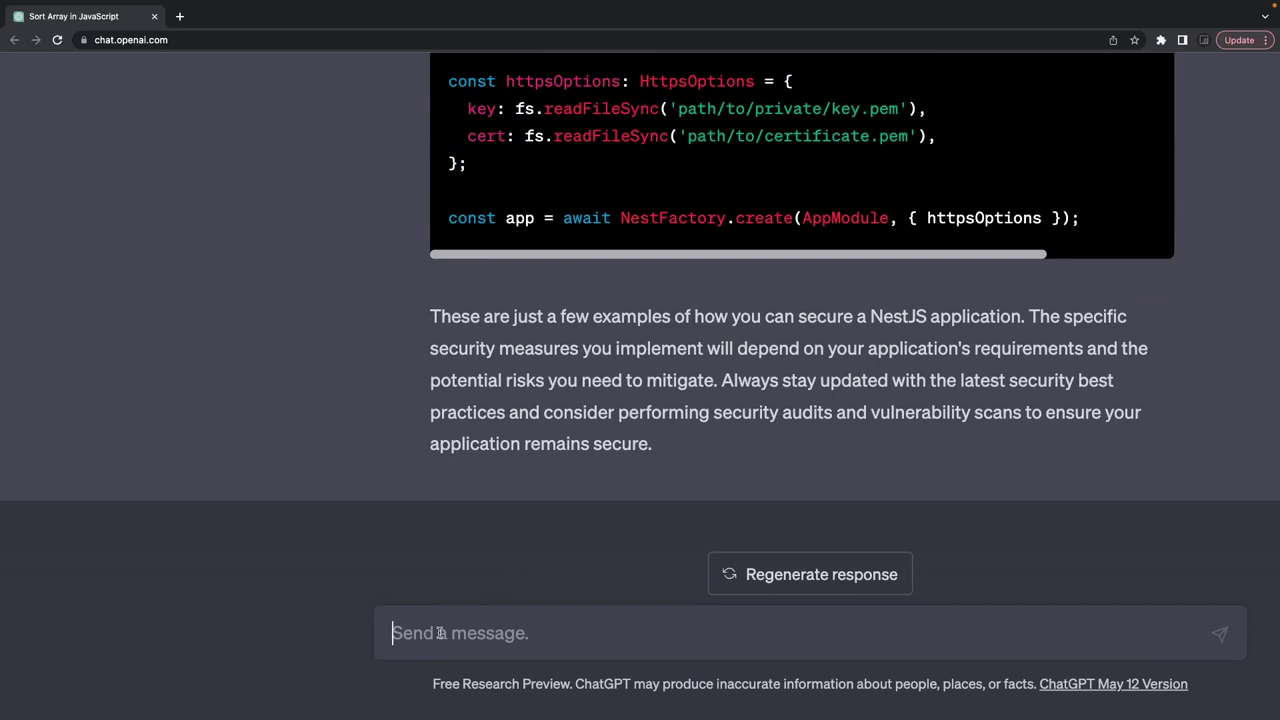
text(wha)
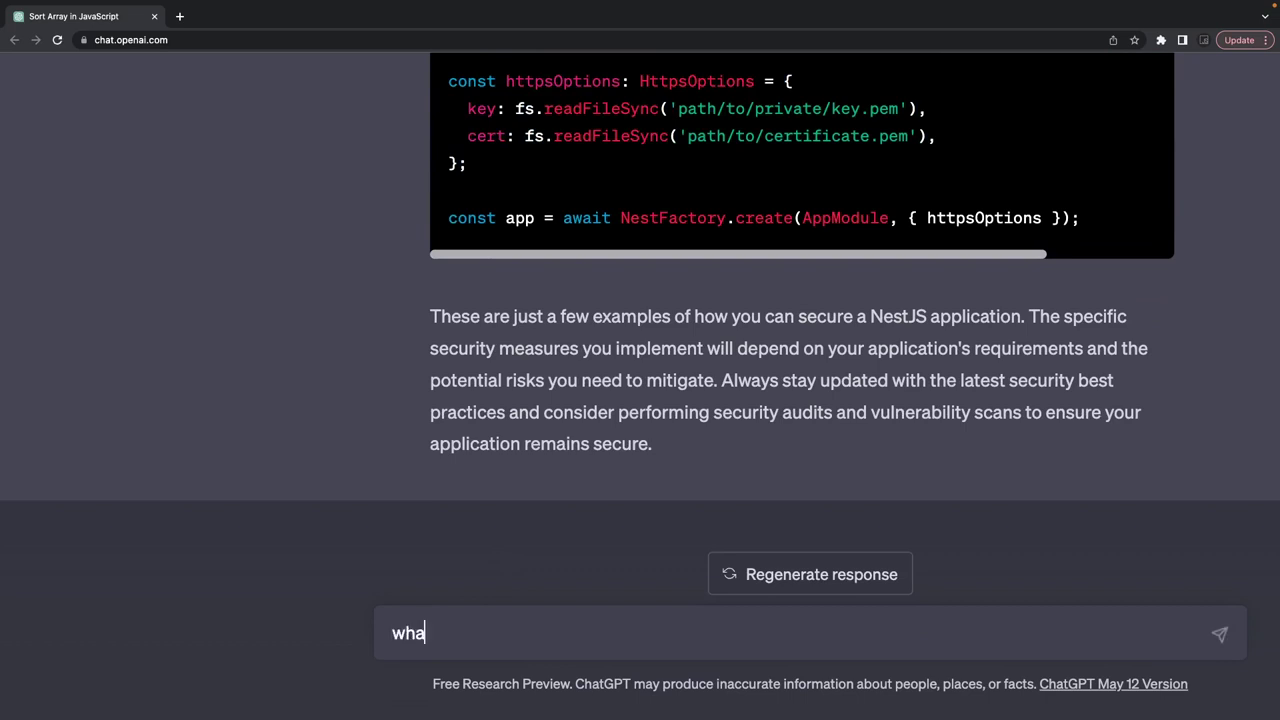
text(t  CSP content security policy and use with nestjs)
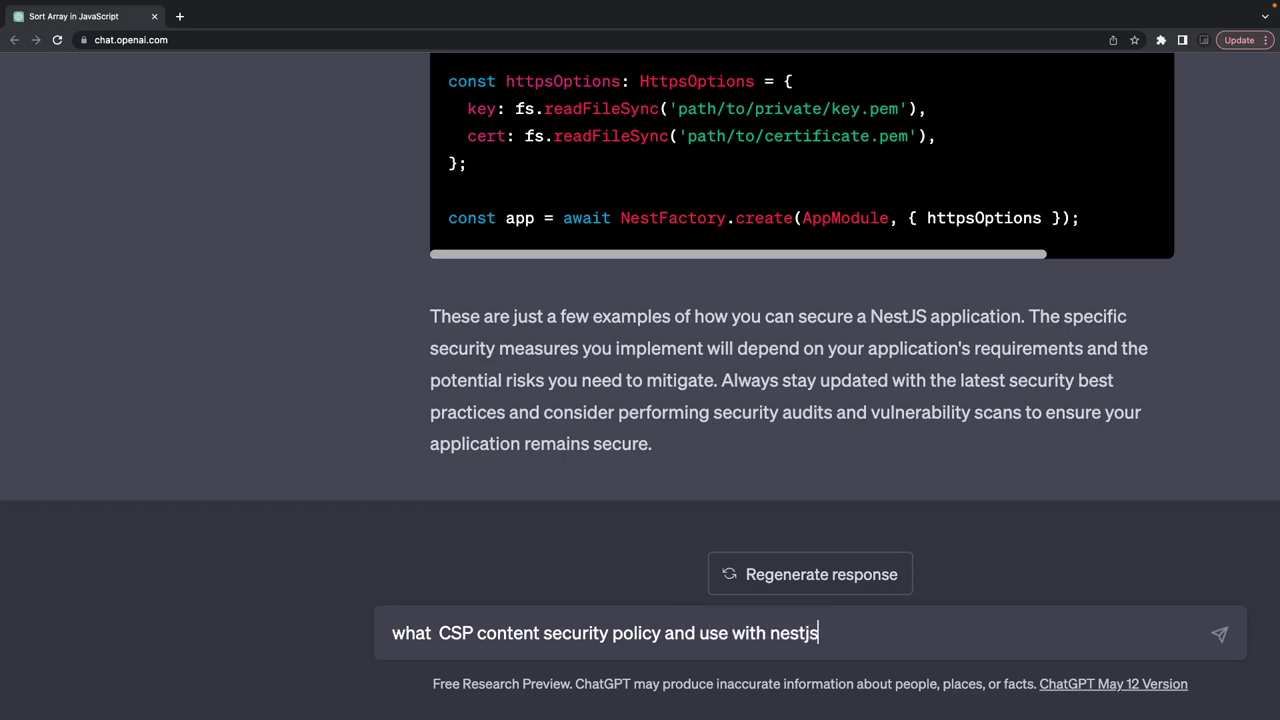
key(Return)
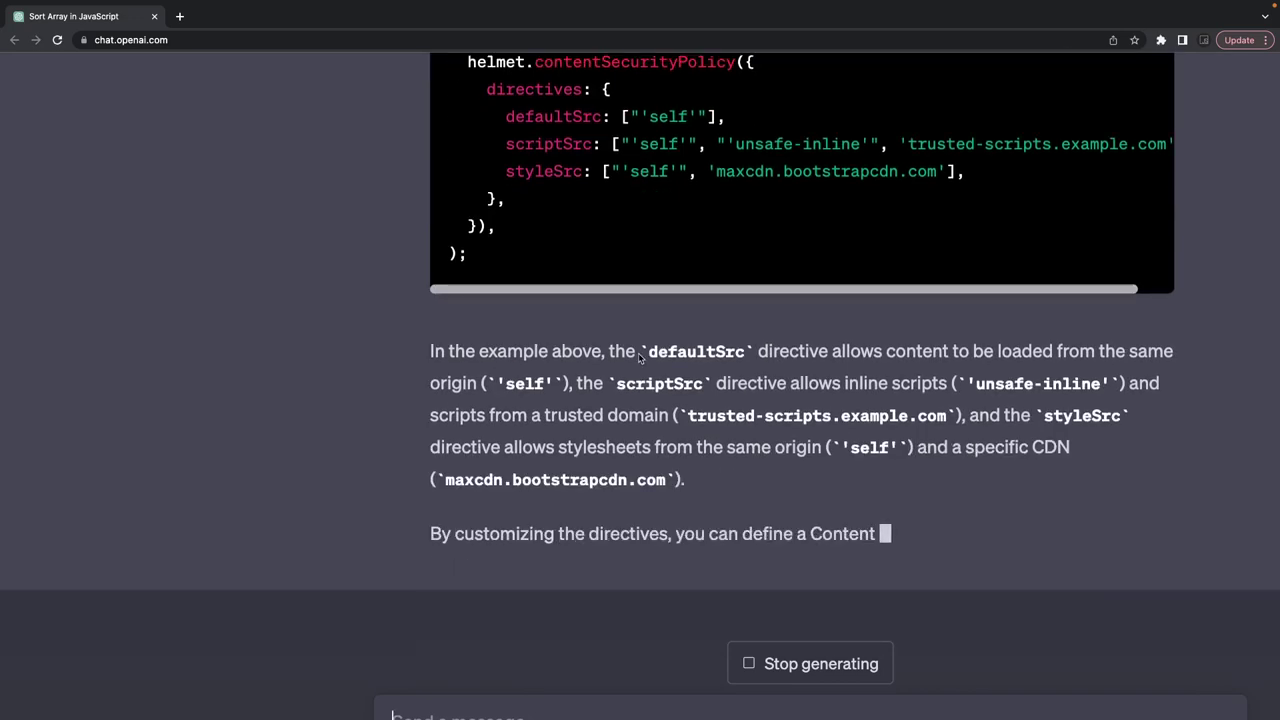
Step: Examine the defaultSrc, styleSrc and scriptSrc directives in the helmet contentSecurityPolicy example and read their explanation
scroll(640, 358, up, 1)
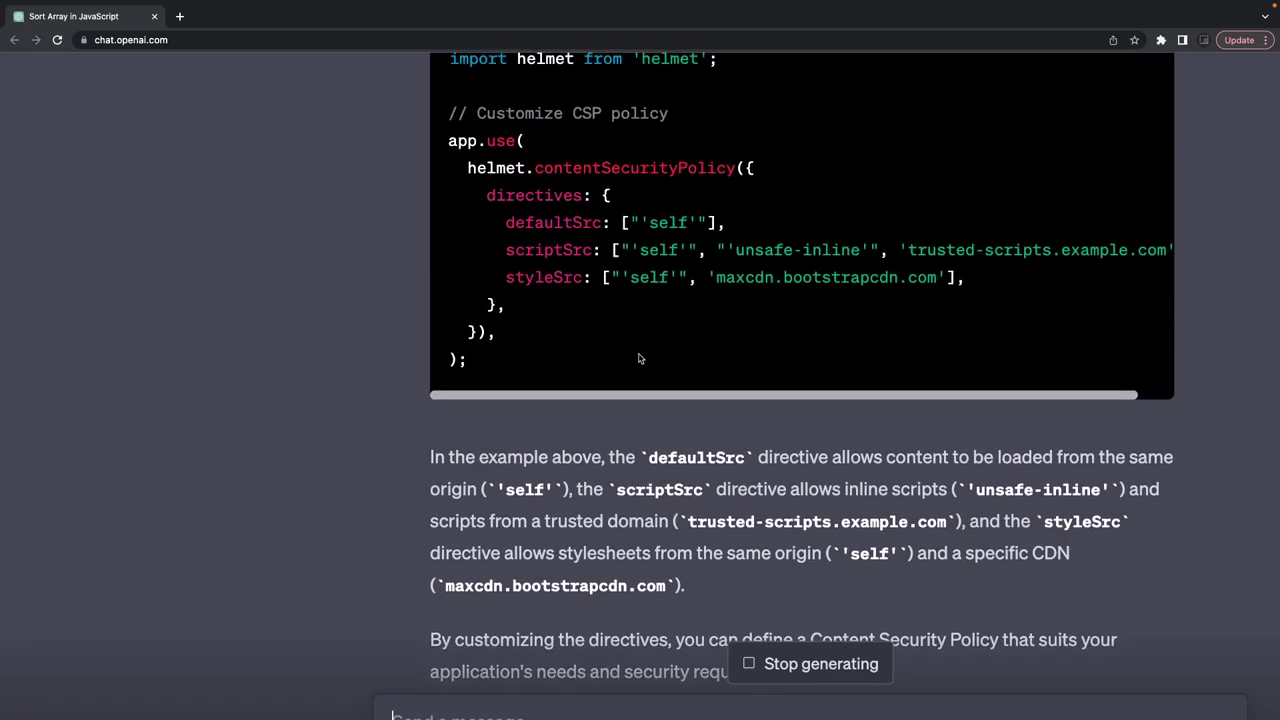
double_click(538, 213)
scroll(643, 208, up, 1)
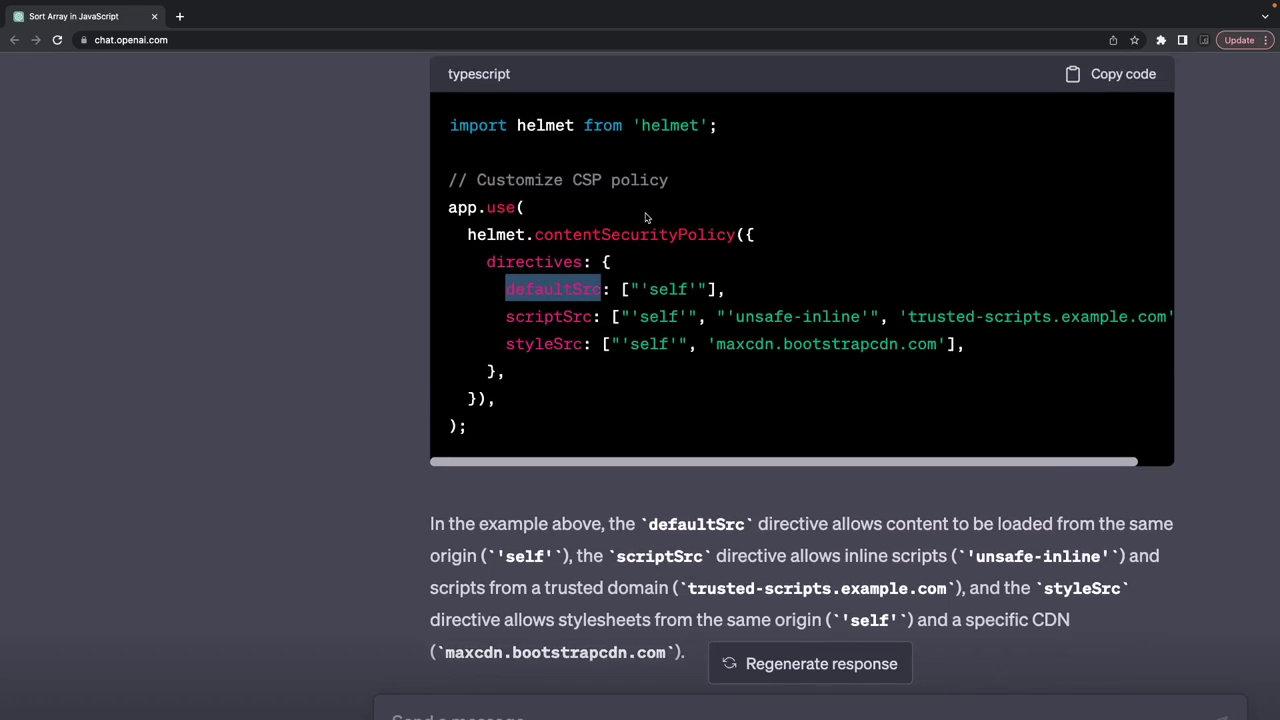
scroll(646, 218, down, 3)
scroll(646, 218, down, 3)
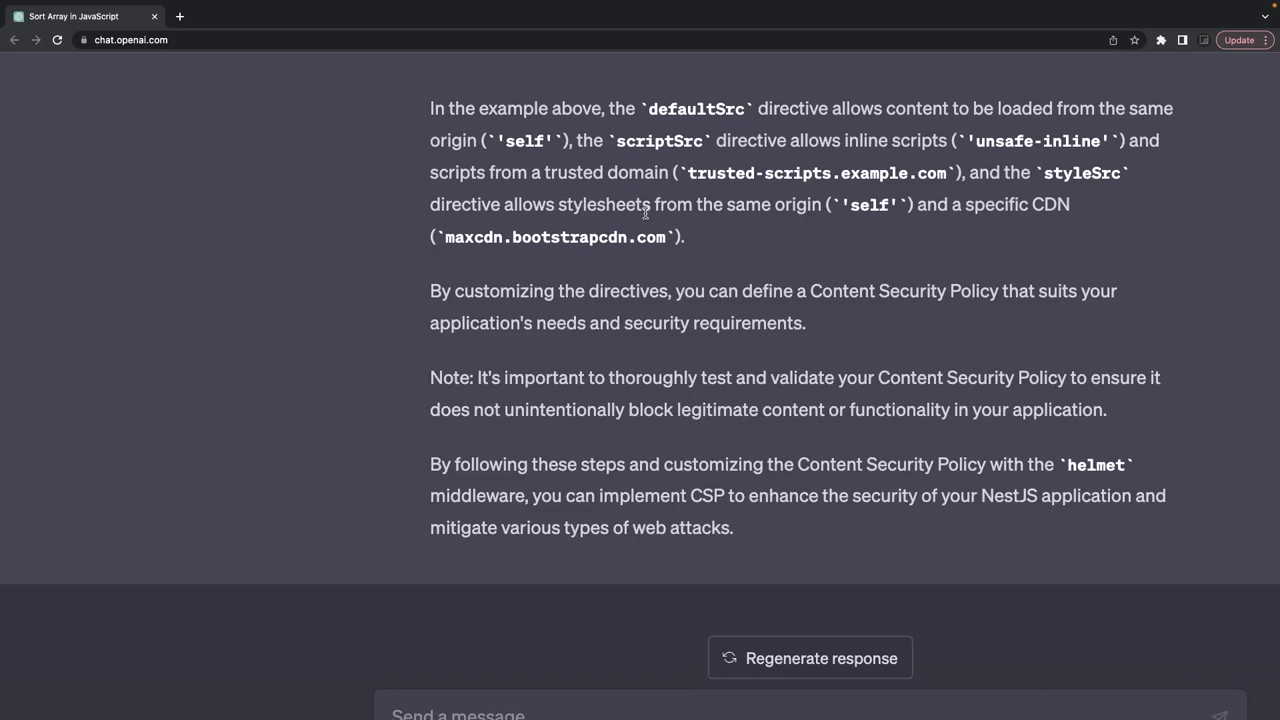
scroll(645, 213, up, 2)
scroll(645, 217, up, 4)
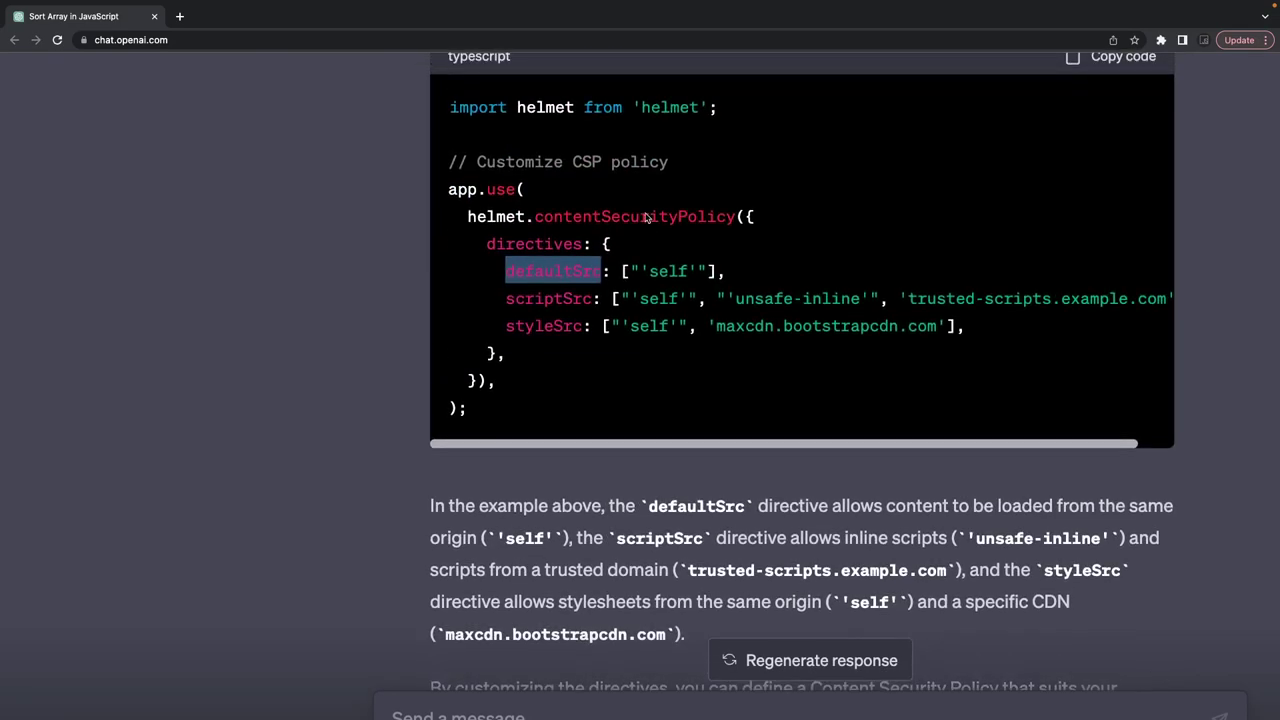
double_click(533, 326)
double_click(553, 298)
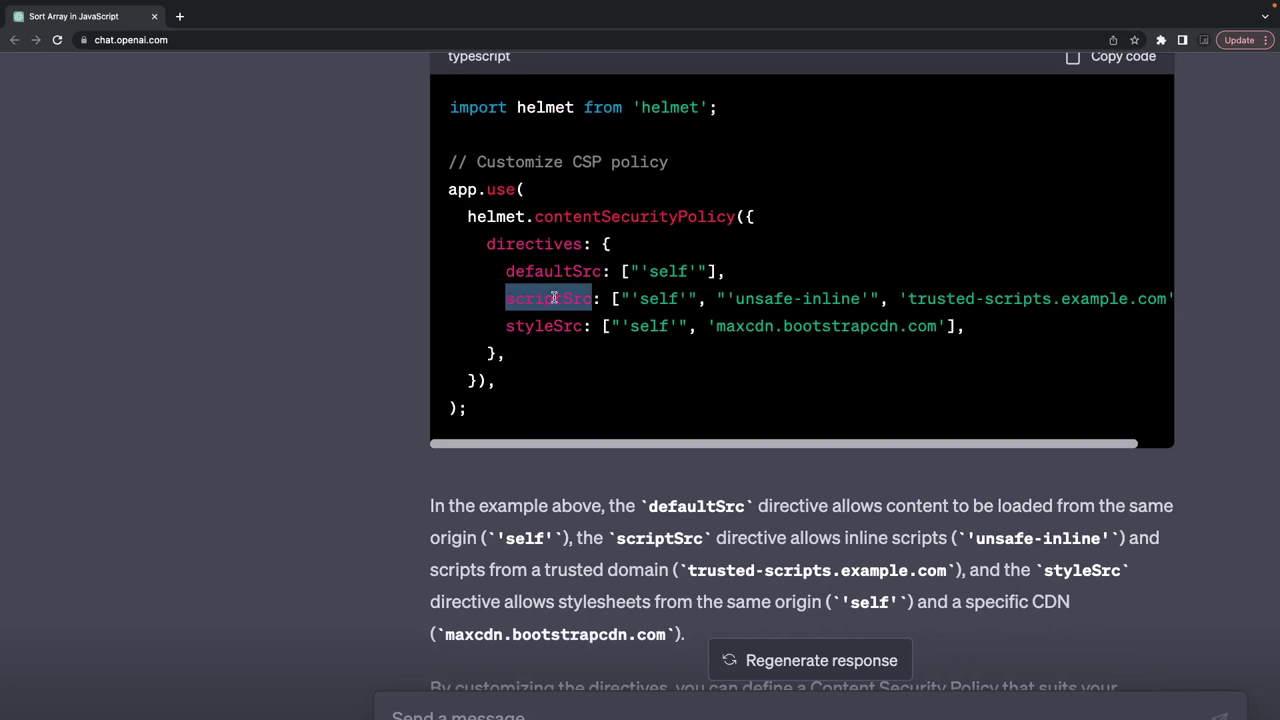
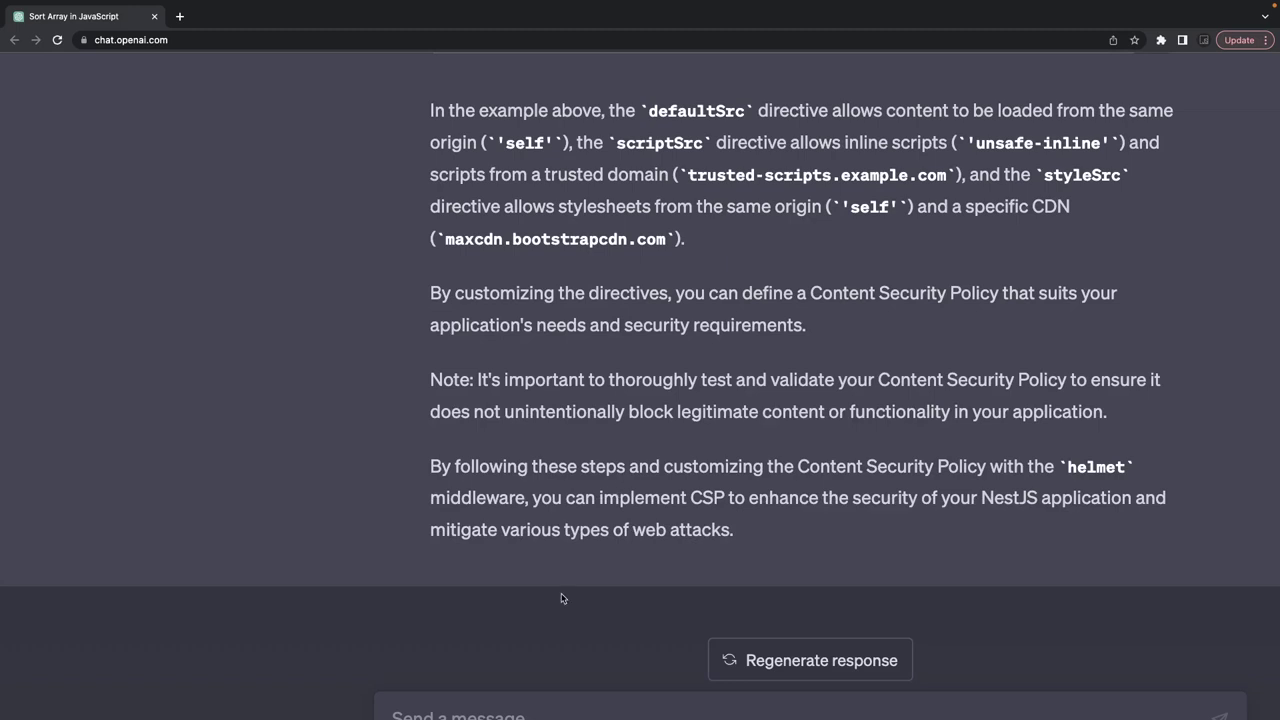
Step: Send the prompt "how to validate payload using zod"
scroll(561, 598, down, 2)
click(478, 636)
text(how)
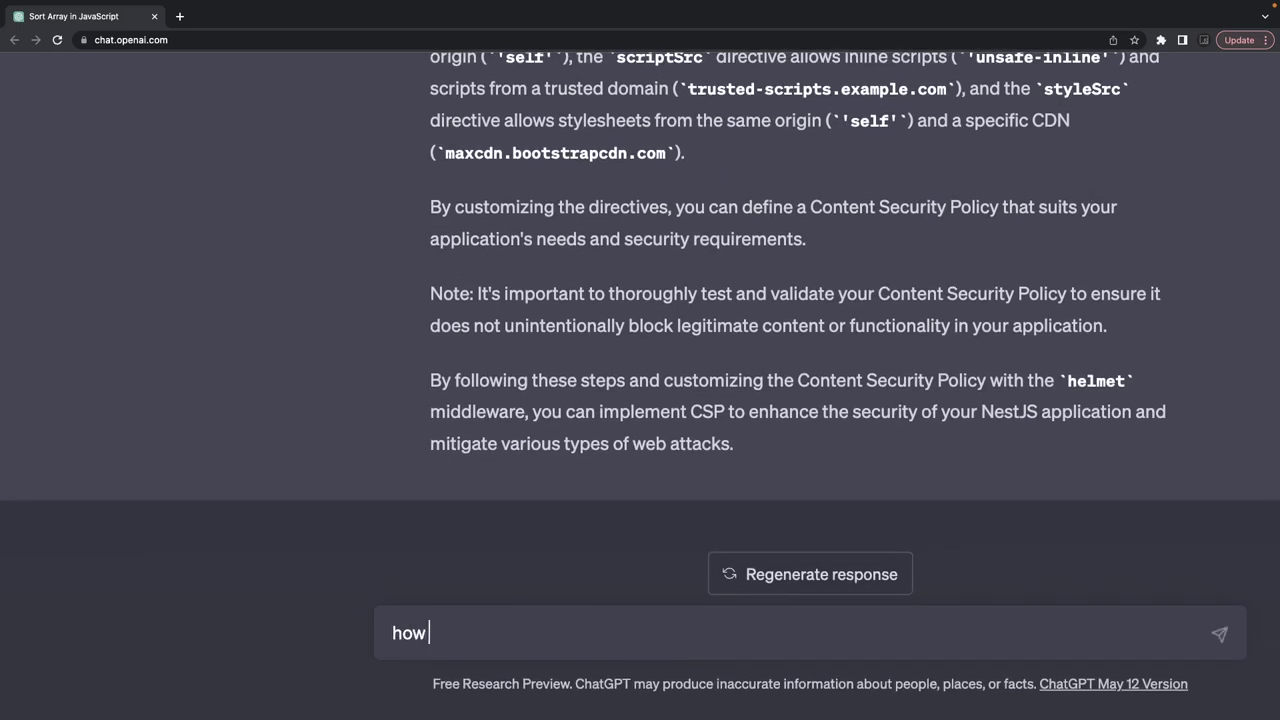
text( to validate pay)
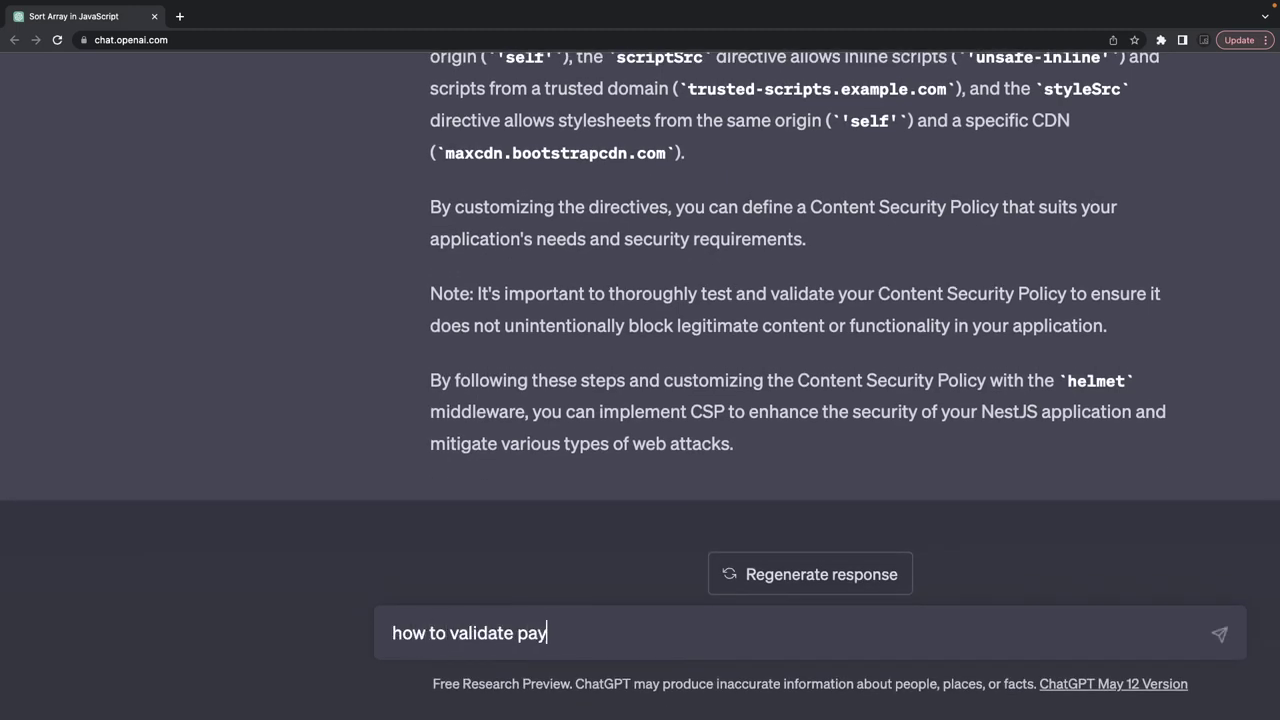
text(load using zod)
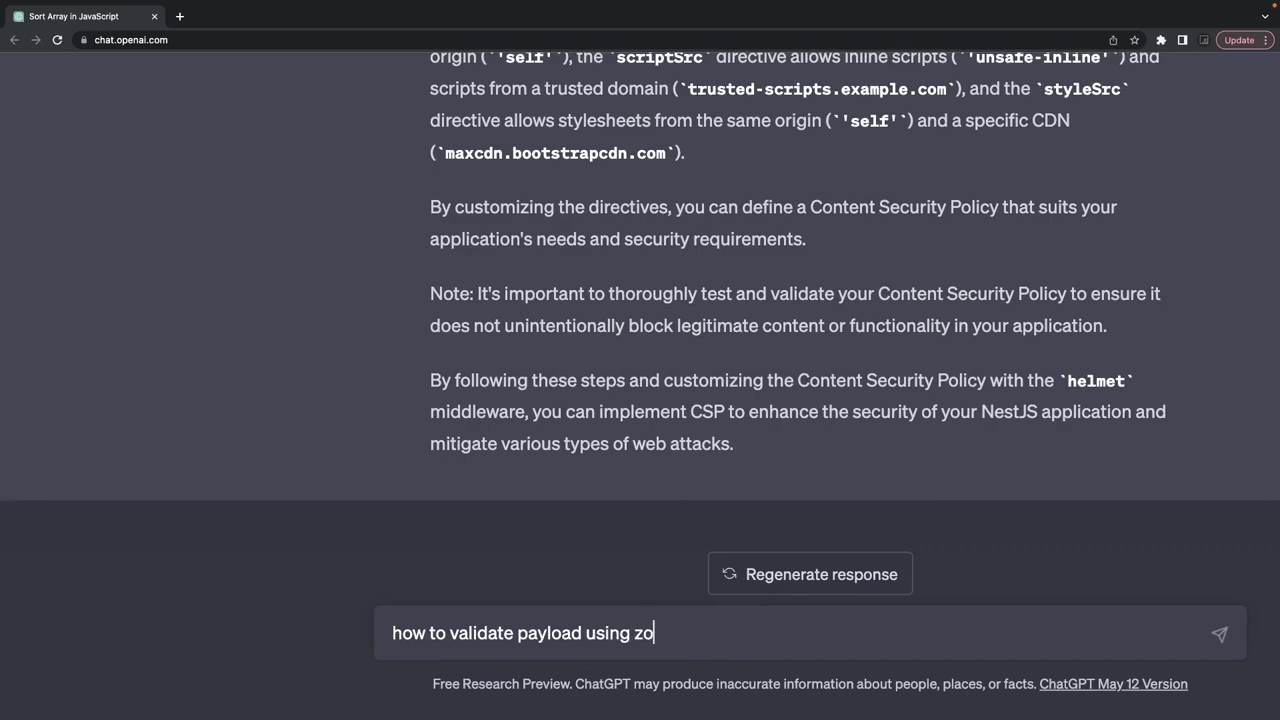
key(Return)
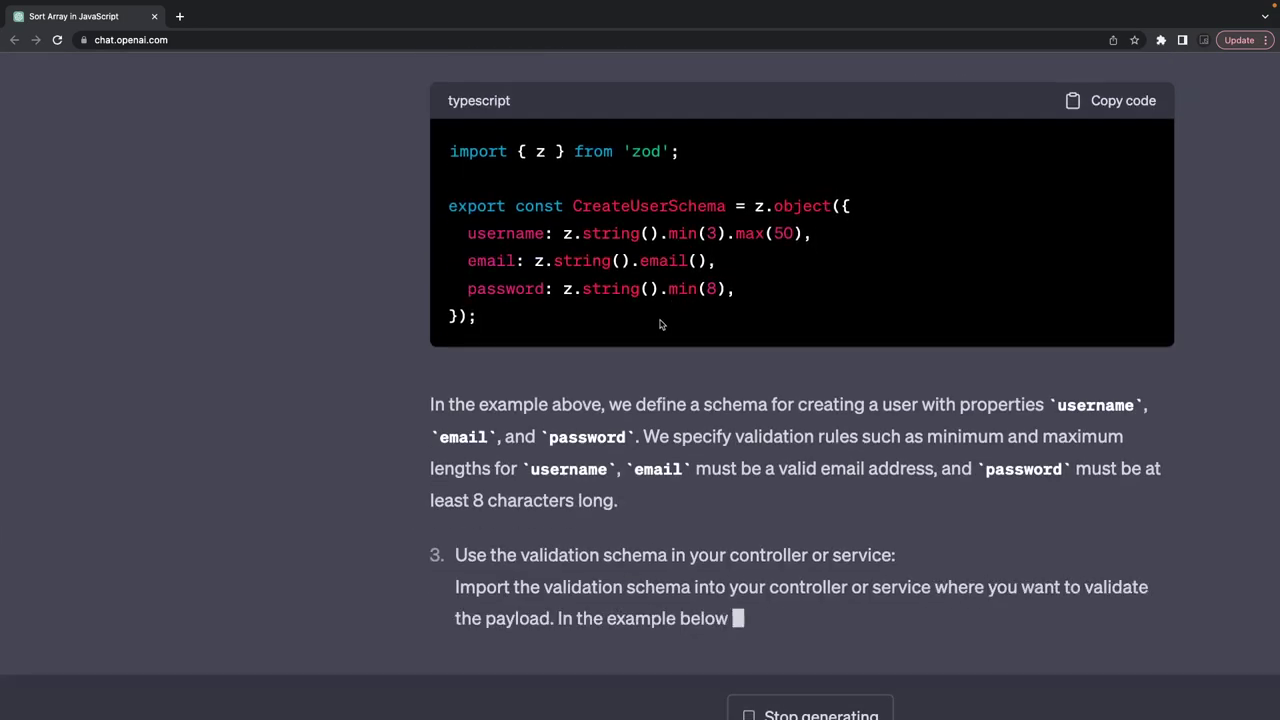
Step: Examine how the Zod example's createUser method takes the request body and builds validatedPayload with CreateUserSchema.parse
scroll(660, 324, up, 1)
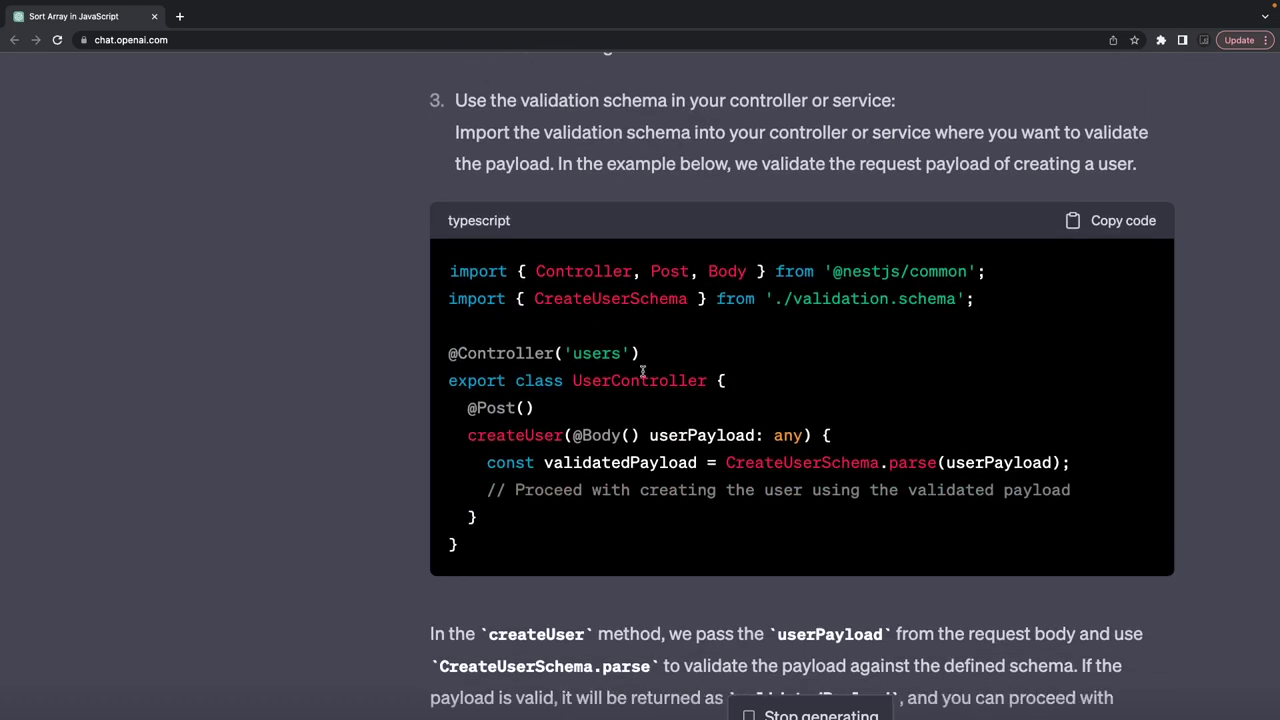
double_click(590, 435)
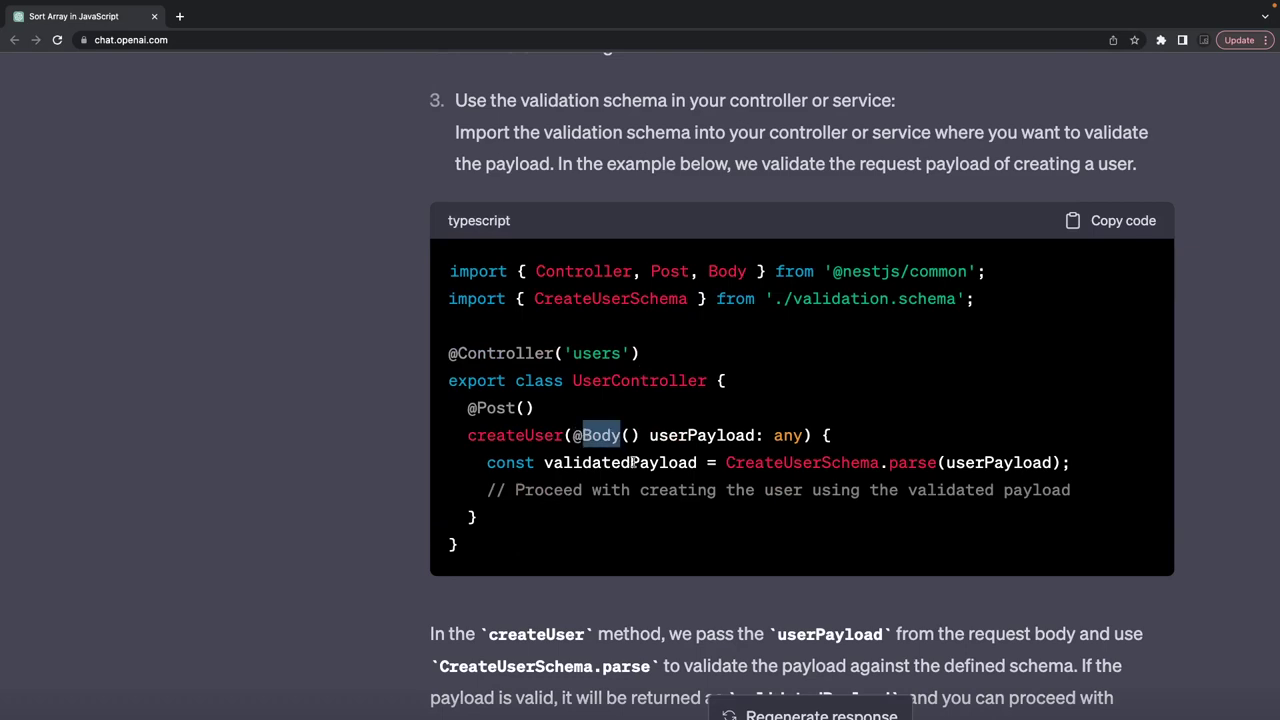
double_click(634, 463)
double_click(822, 464)
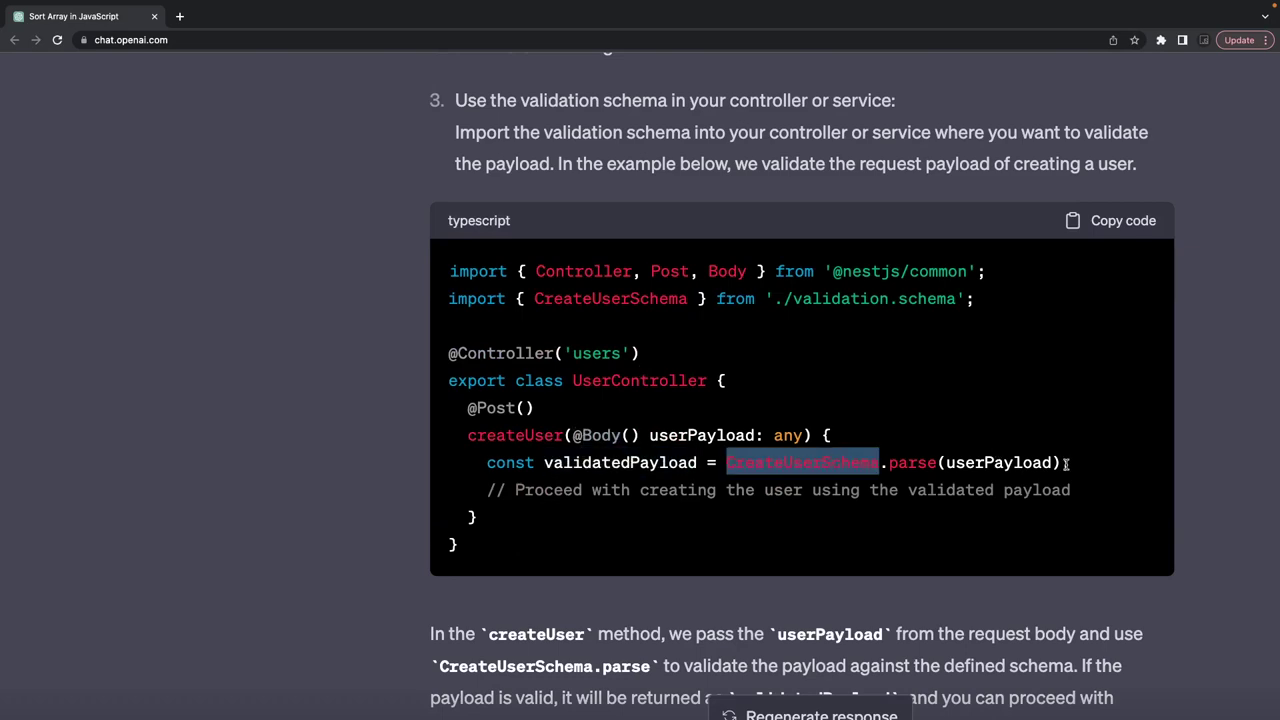
drag(1066, 463, 722, 463)
Step: Compare the CreateUserSchema definition in the Zod schema file with its parse call in the UserController code
scroll(722, 458, up, 3)
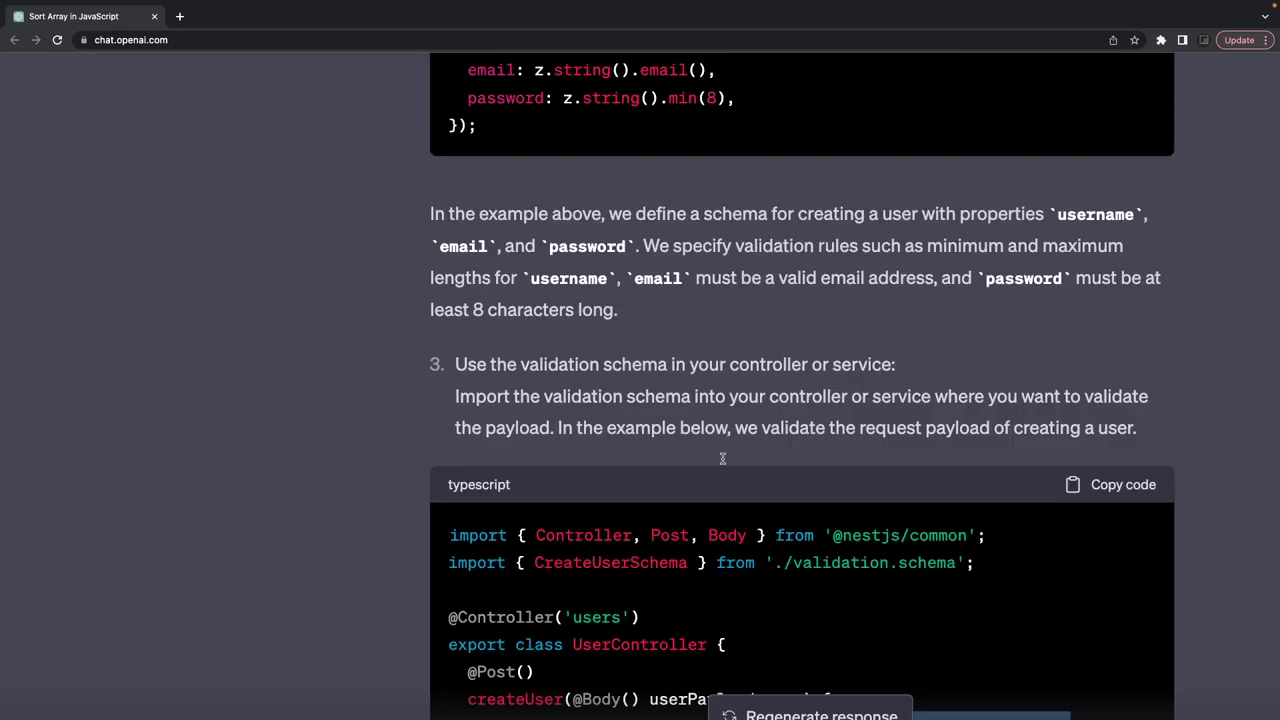
scroll(722, 458, up, 3)
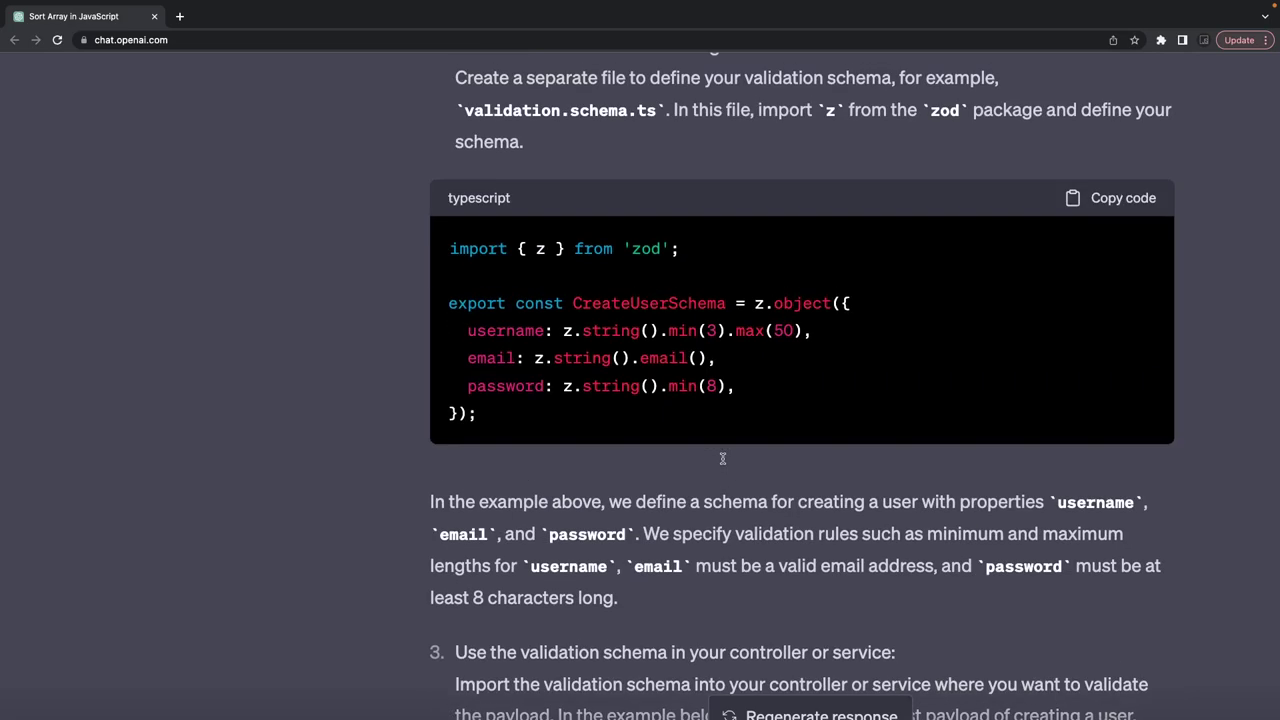
double_click(661, 302)
scroll(661, 302, down, 8)
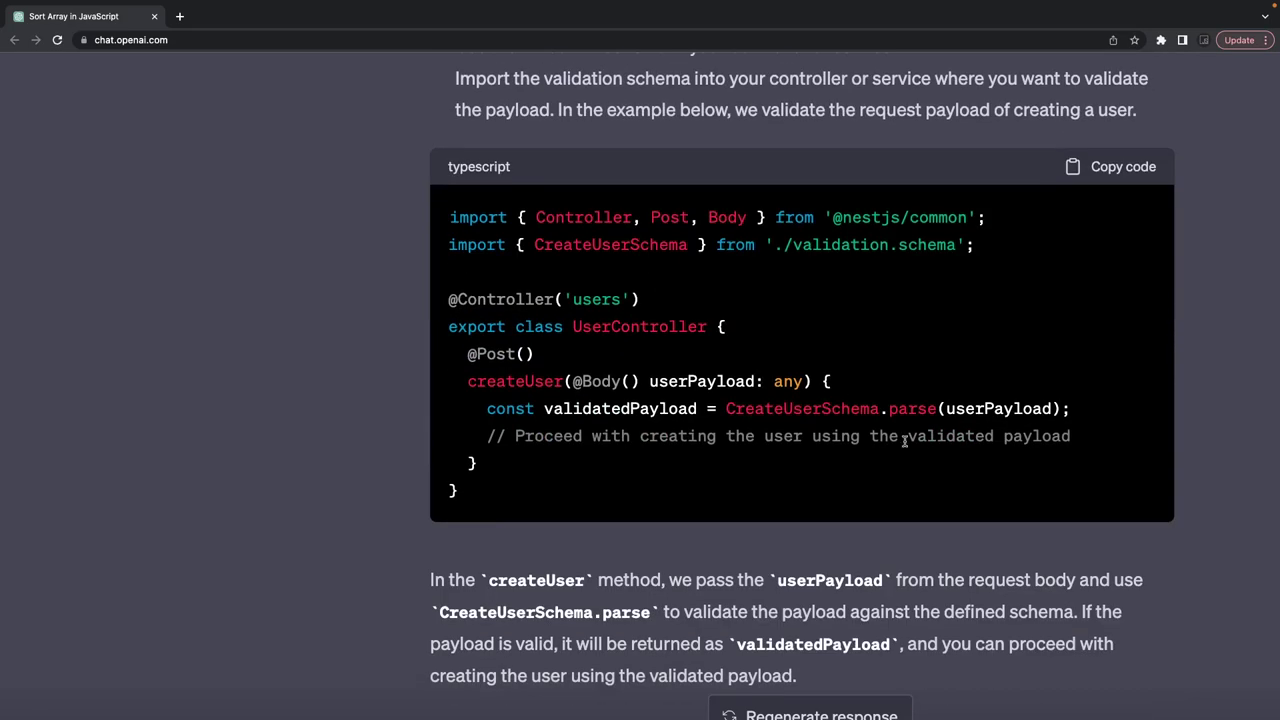
double_click(915, 410)
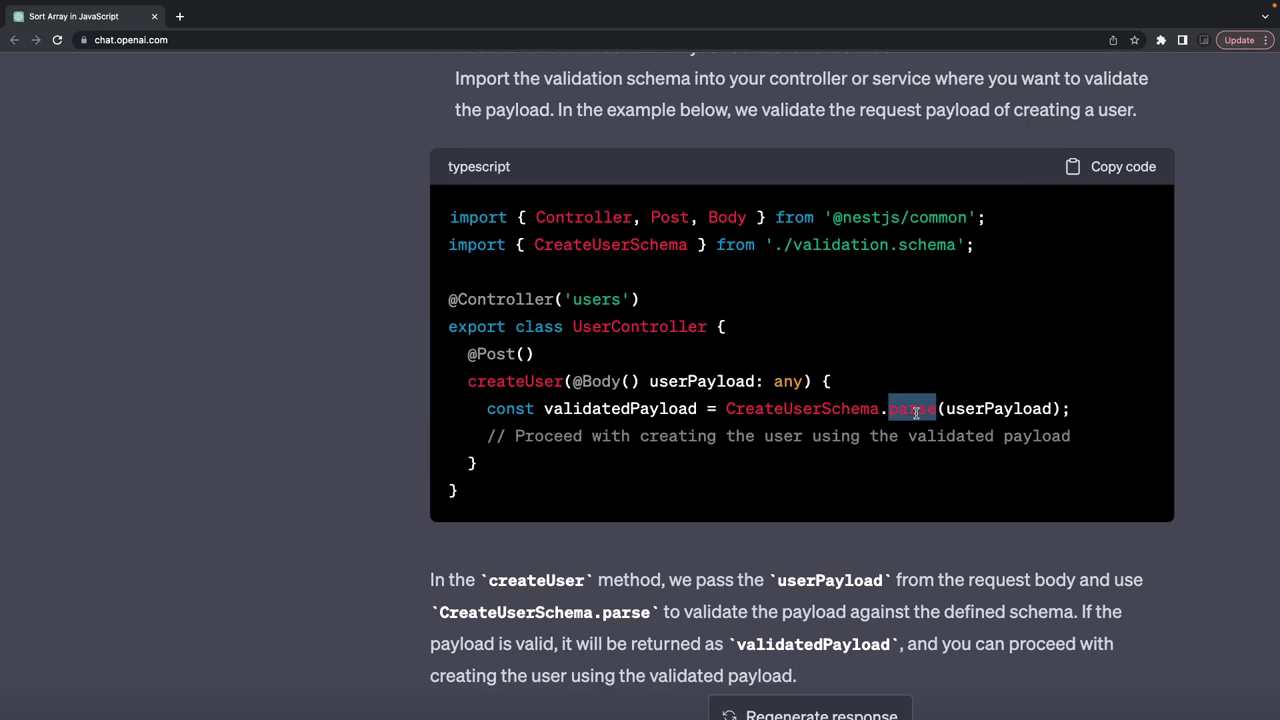
double_click(808, 408)
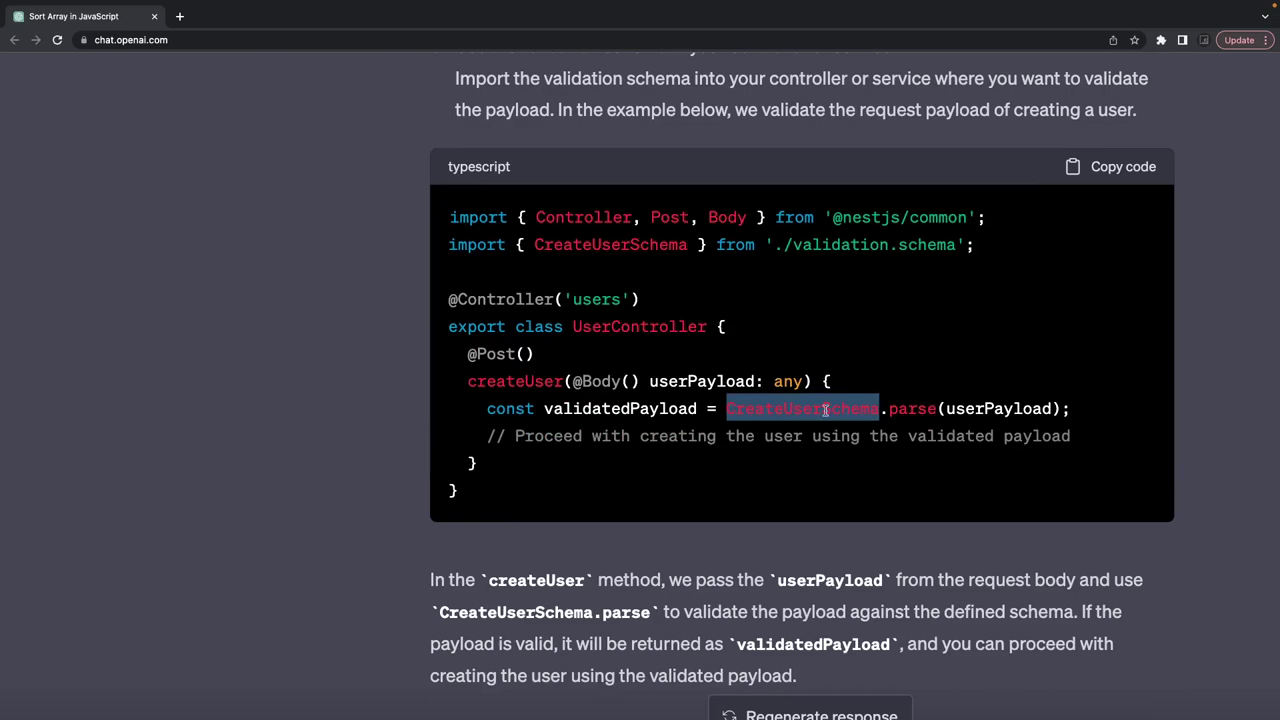
Step: Send the prompt "how to do payload validation using joi and class validator"
scroll(826, 409, down, 5)
scroll(814, 697, down, 3)
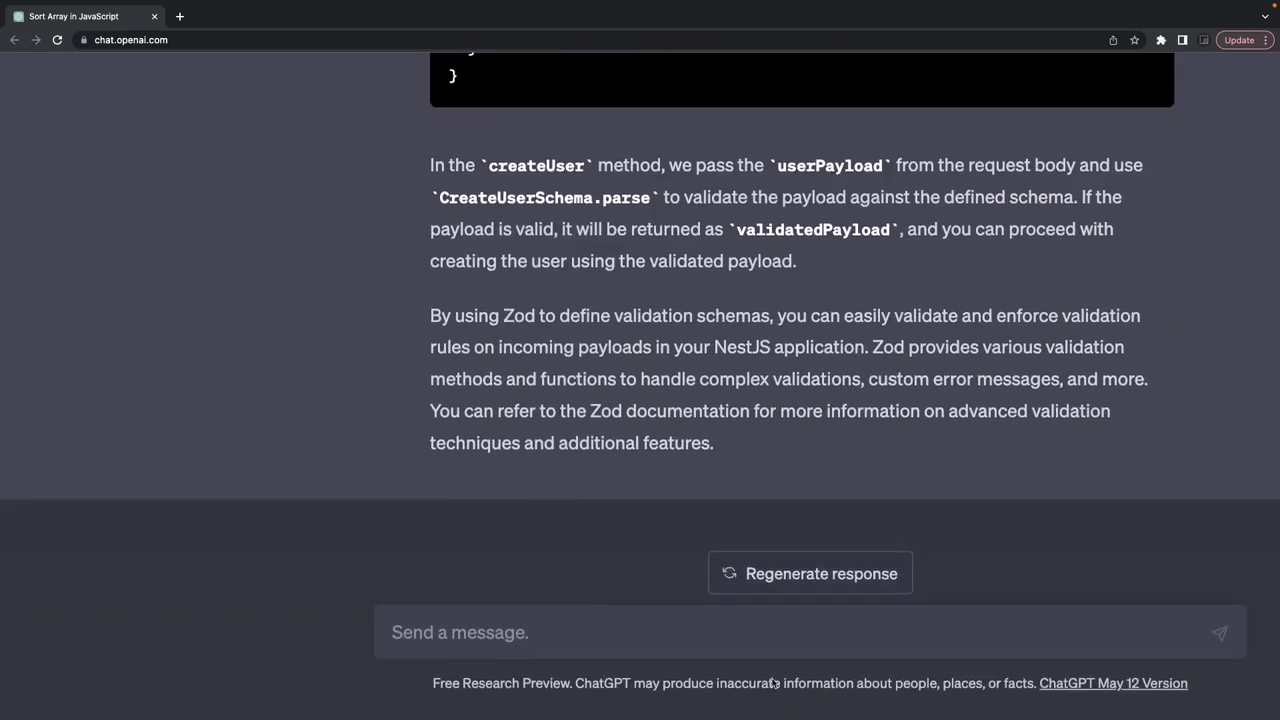
click(580, 627)
text(how to )
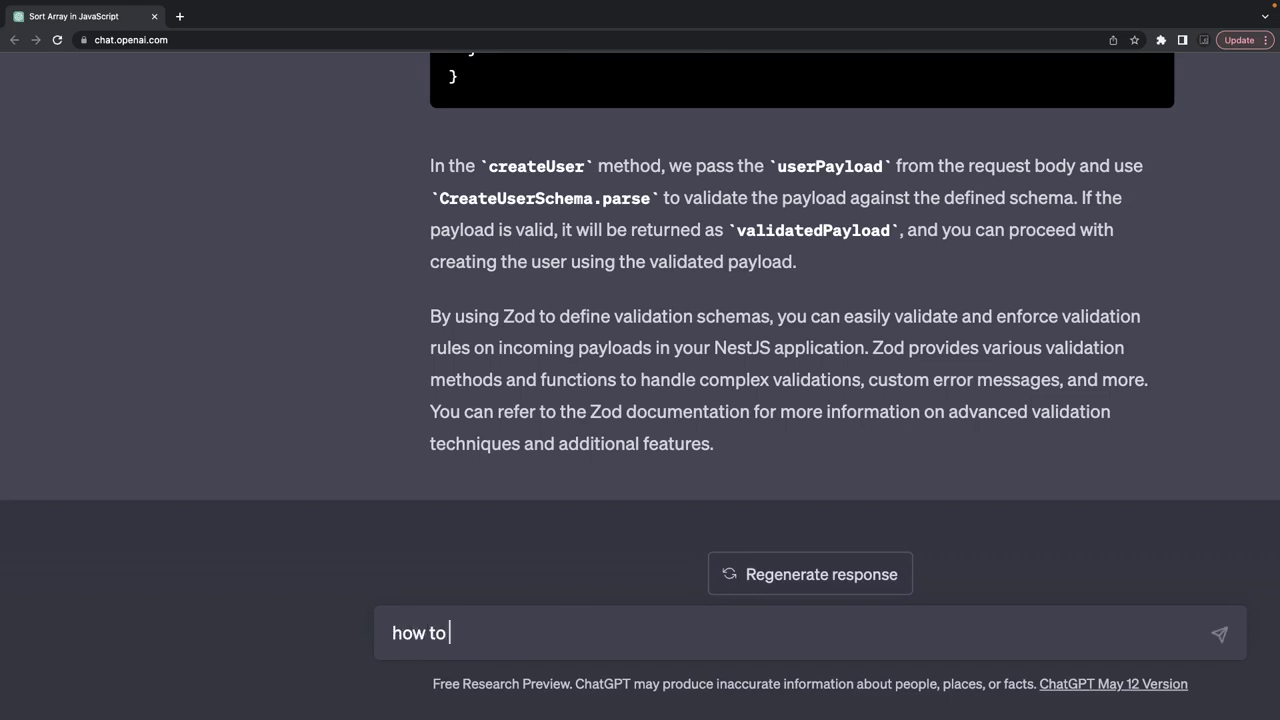
text(add )
text(do payload valid)
text(at)
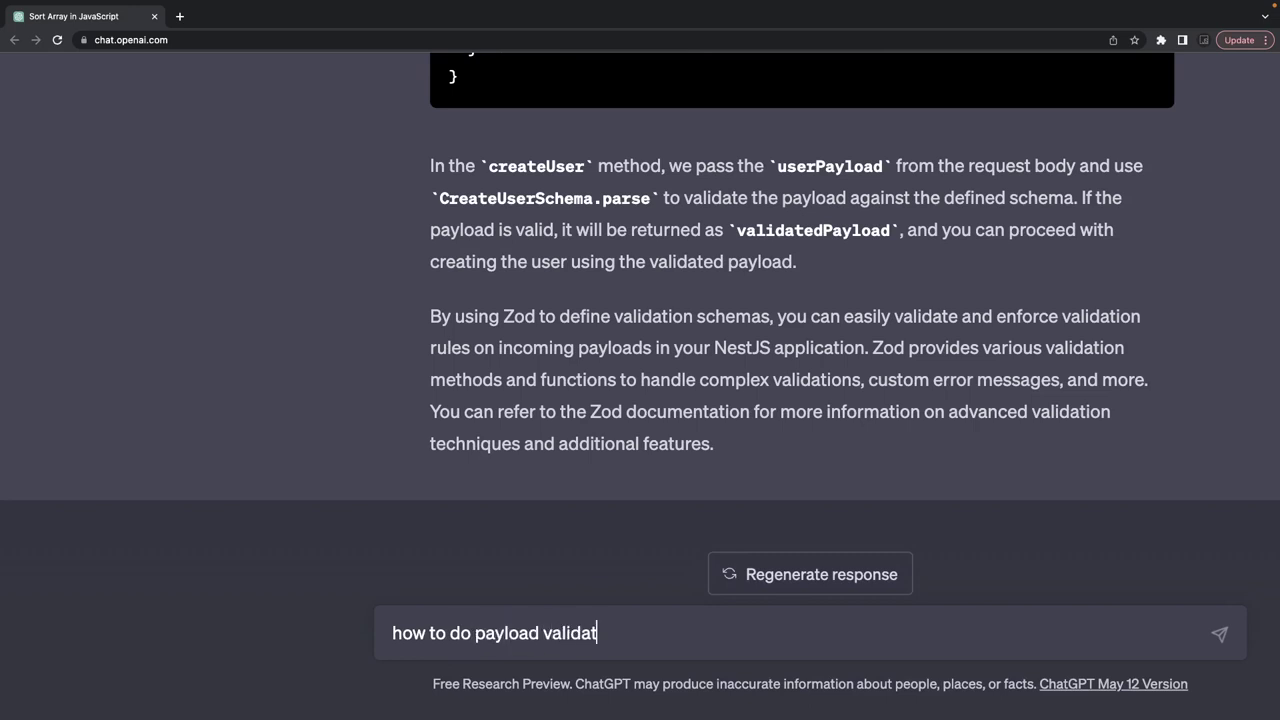
text(ion using joi)
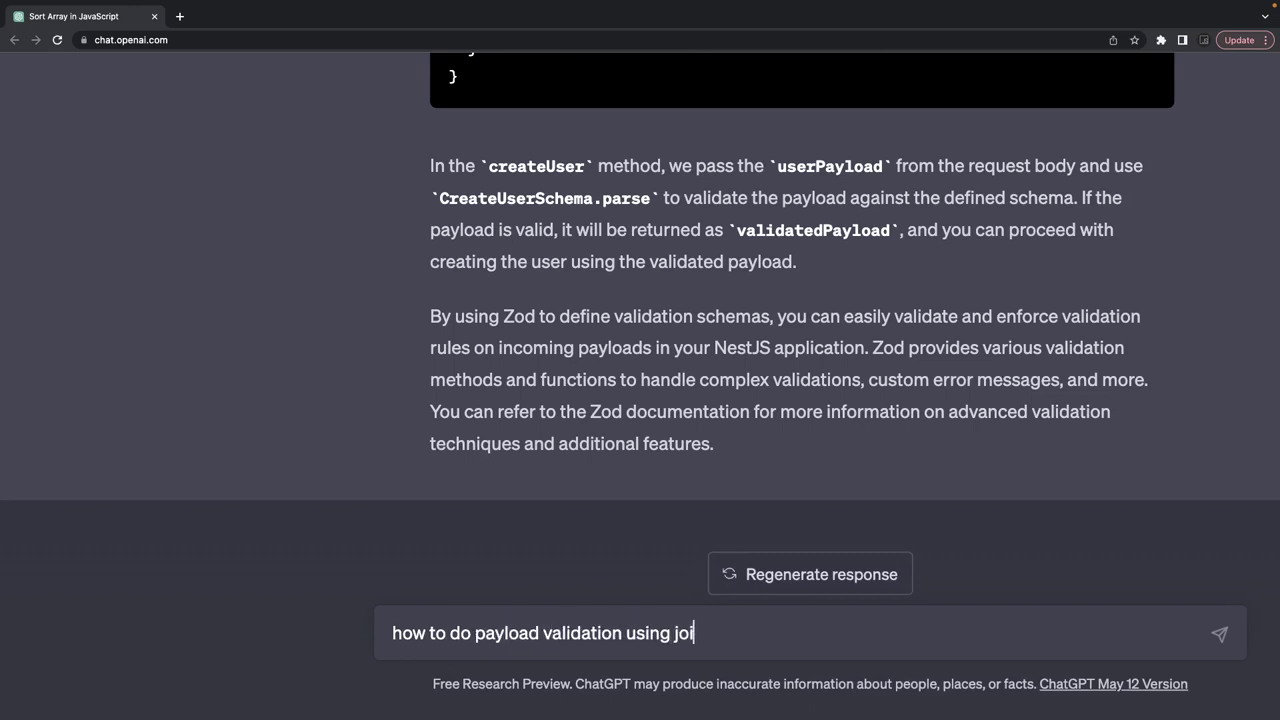
text(n)
text(and class validat)
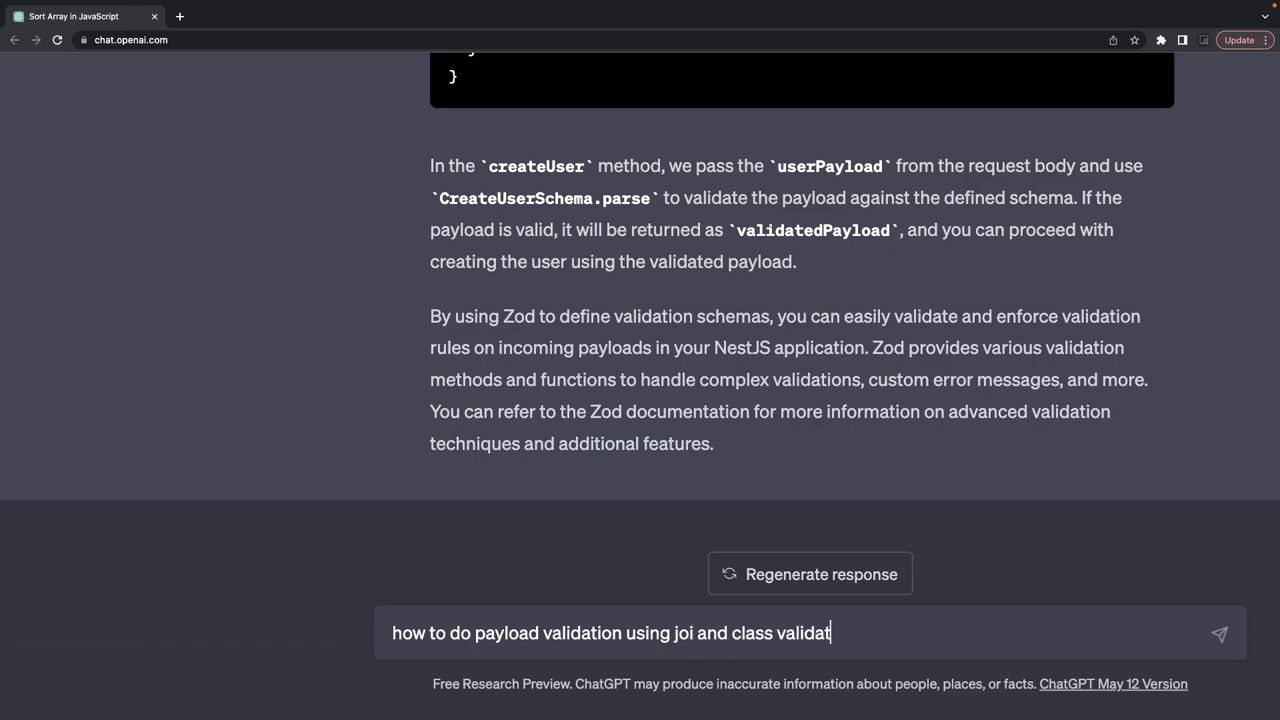
text(or)
key(Return)
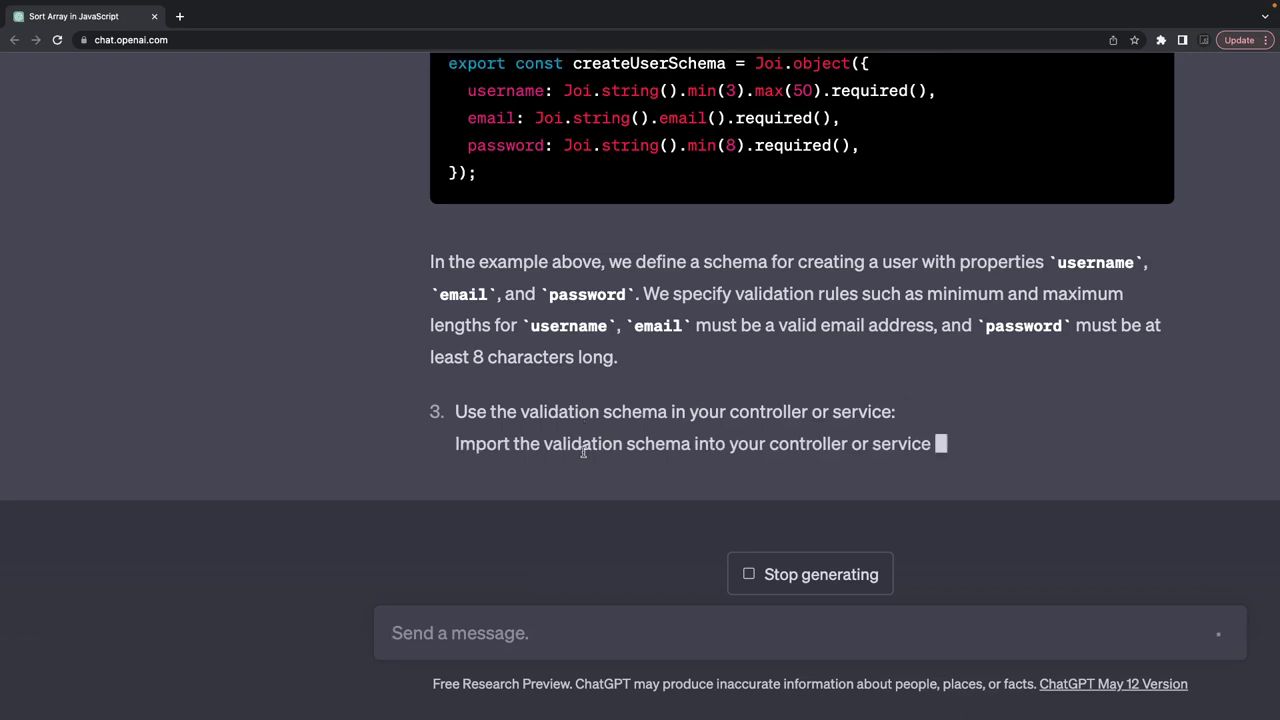
Step: Examine the Joi createUserSchema definition and the controller's validateOrReject and awaited validateAsync calls, including the validatedPayload constant
scroll(583, 450, up, 3)
drag(488, 310, 450, 215)
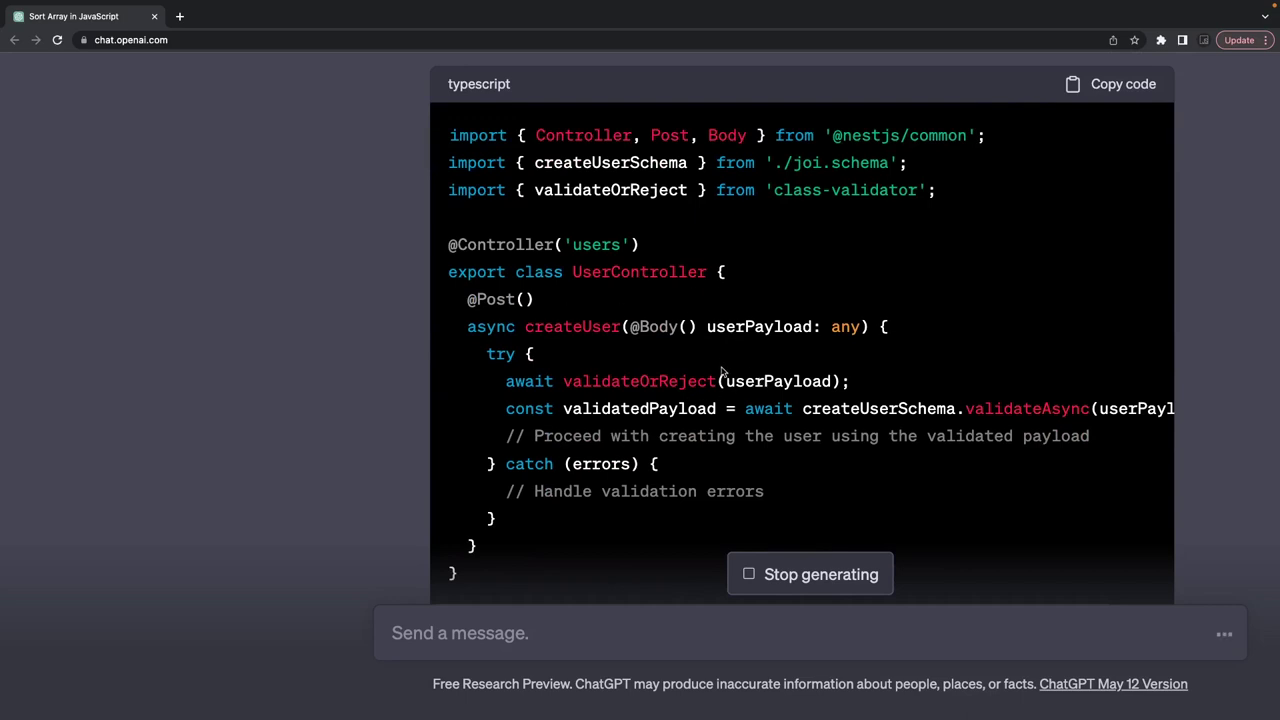
triple_click(632, 372)
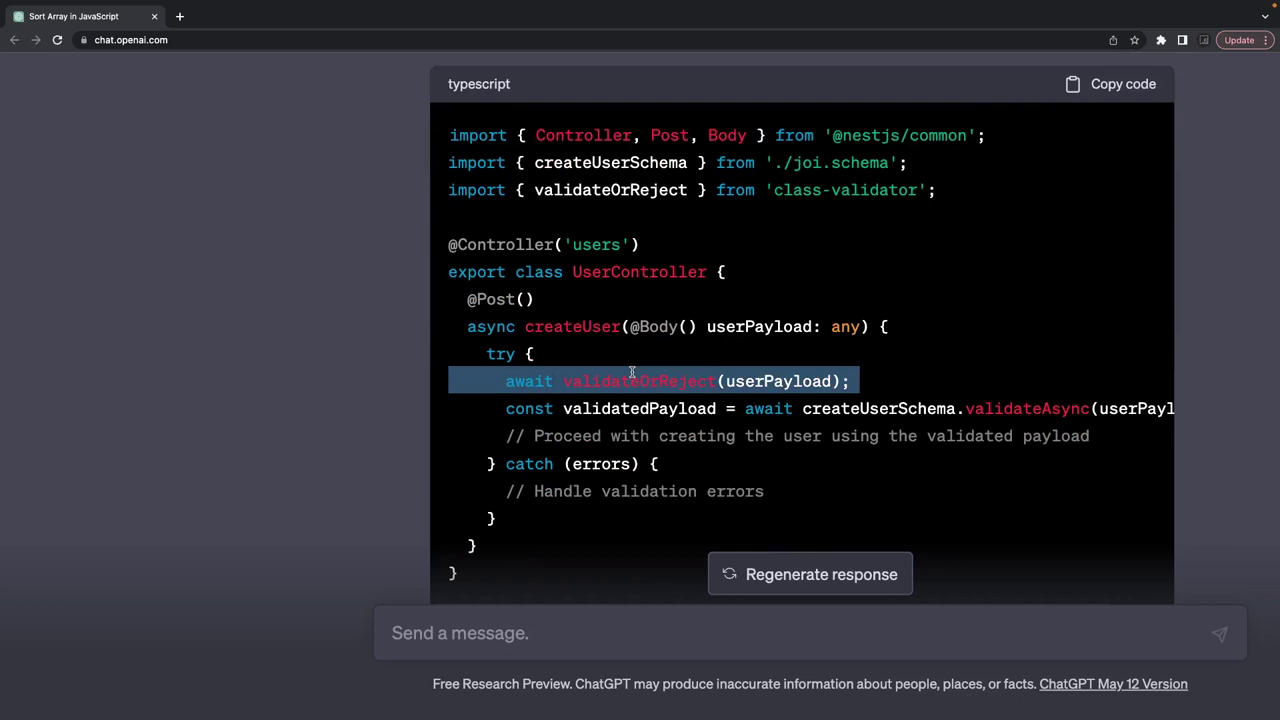
double_click(1046, 410)
scroll(1046, 413, right, 2)
scroll(1046, 413, left, 2)
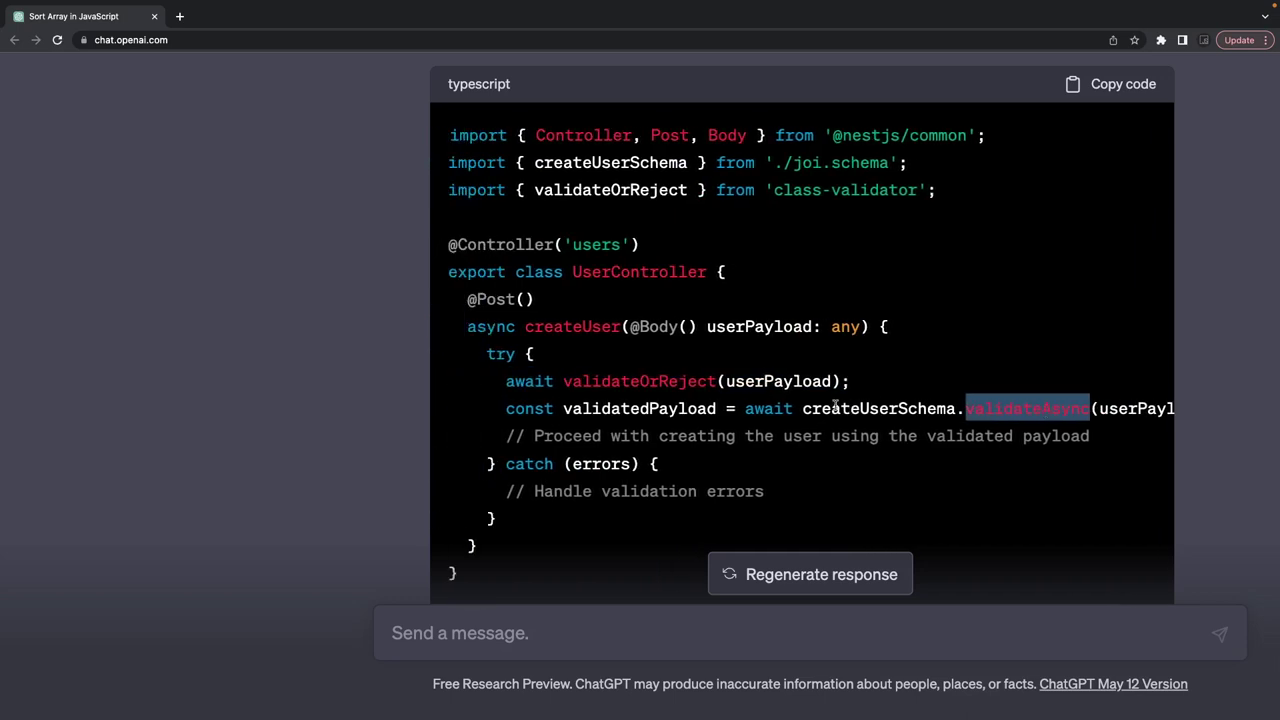
double_click(768, 410)
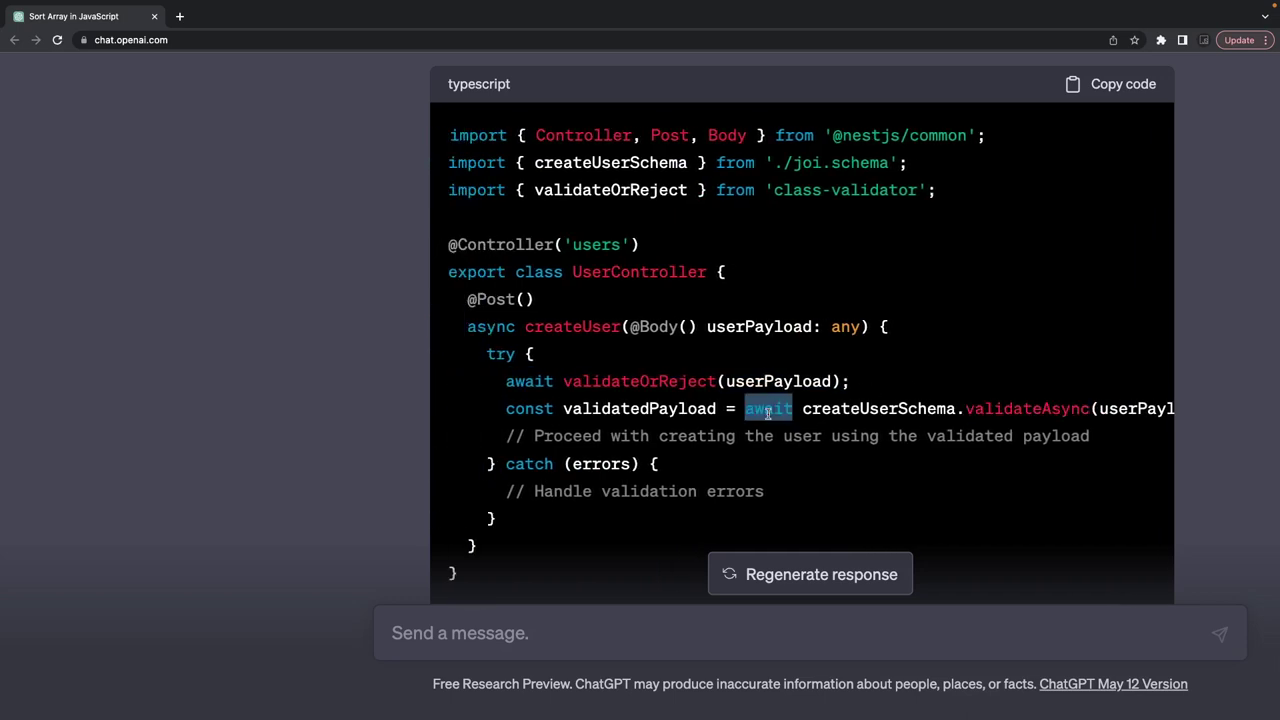
double_click(667, 408)
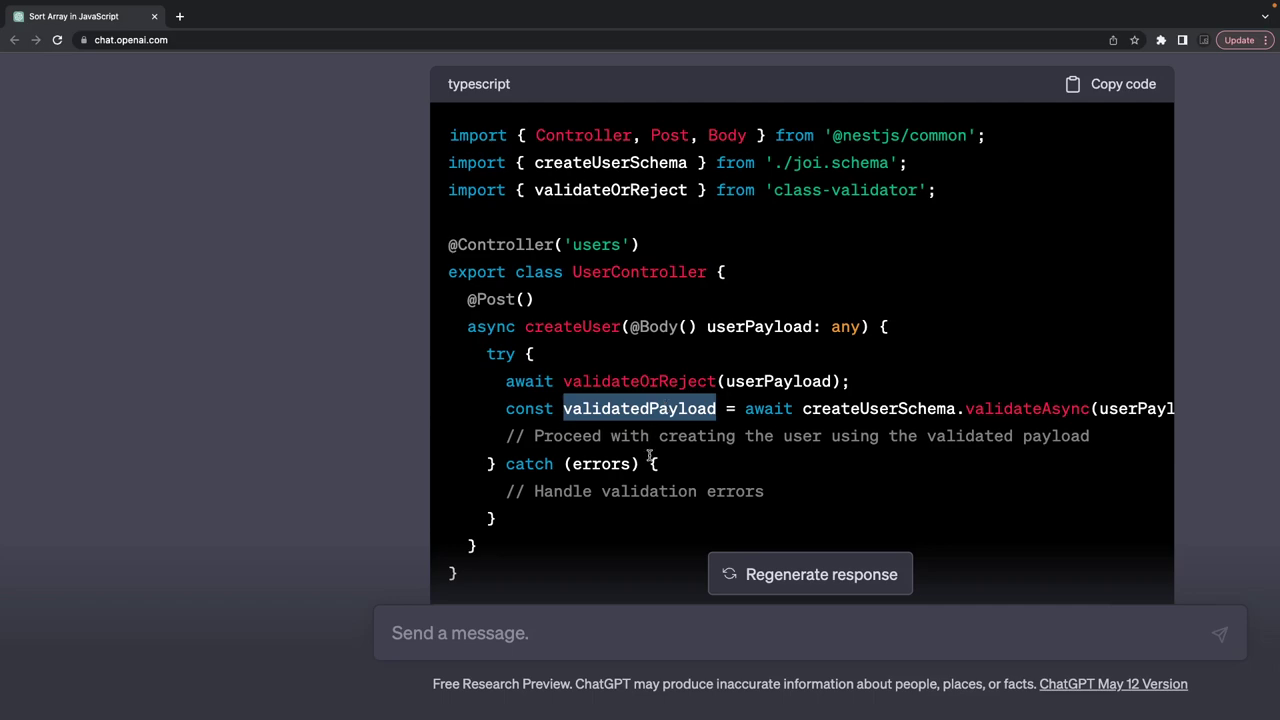
Step: Examine the user-creation and validation-error comments in the createUser try/catch block and the explanation following the code
double_click(630, 437)
triple_click(620, 491)
scroll(620, 492, down, 10)
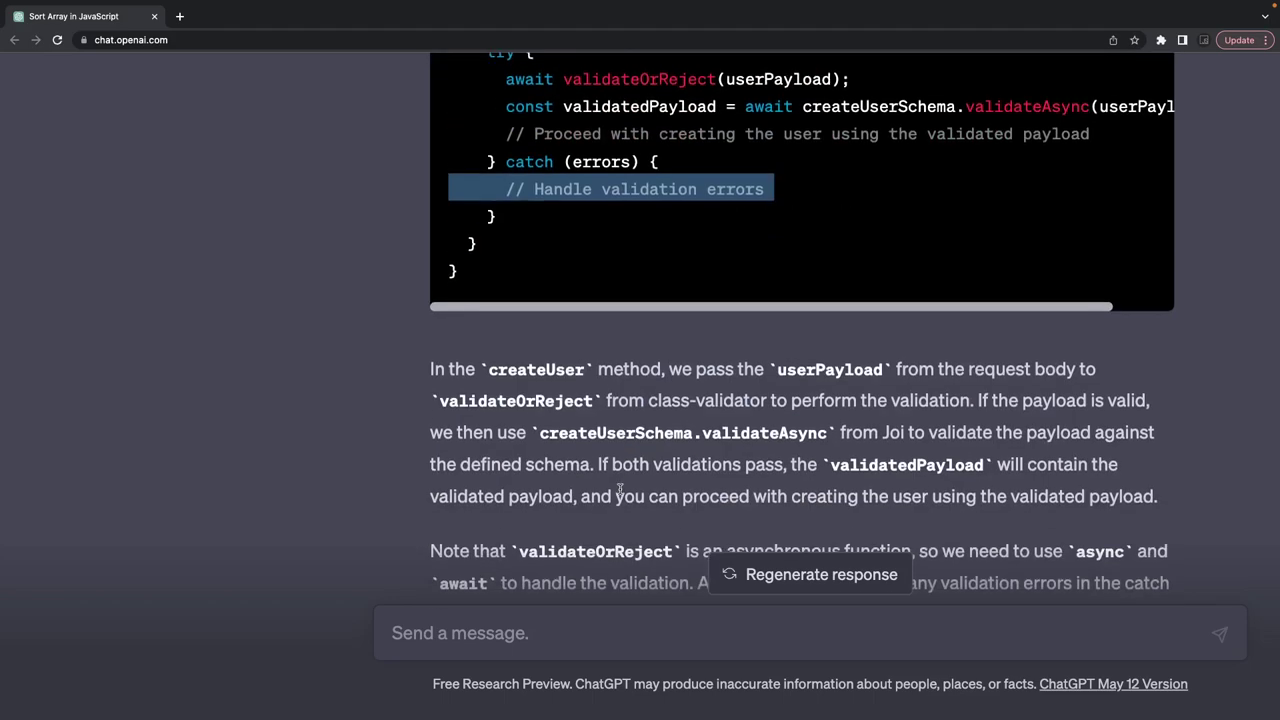
Step: Send the prompt "write me a blog on express js best practices"
click(462, 633)
text(write me)
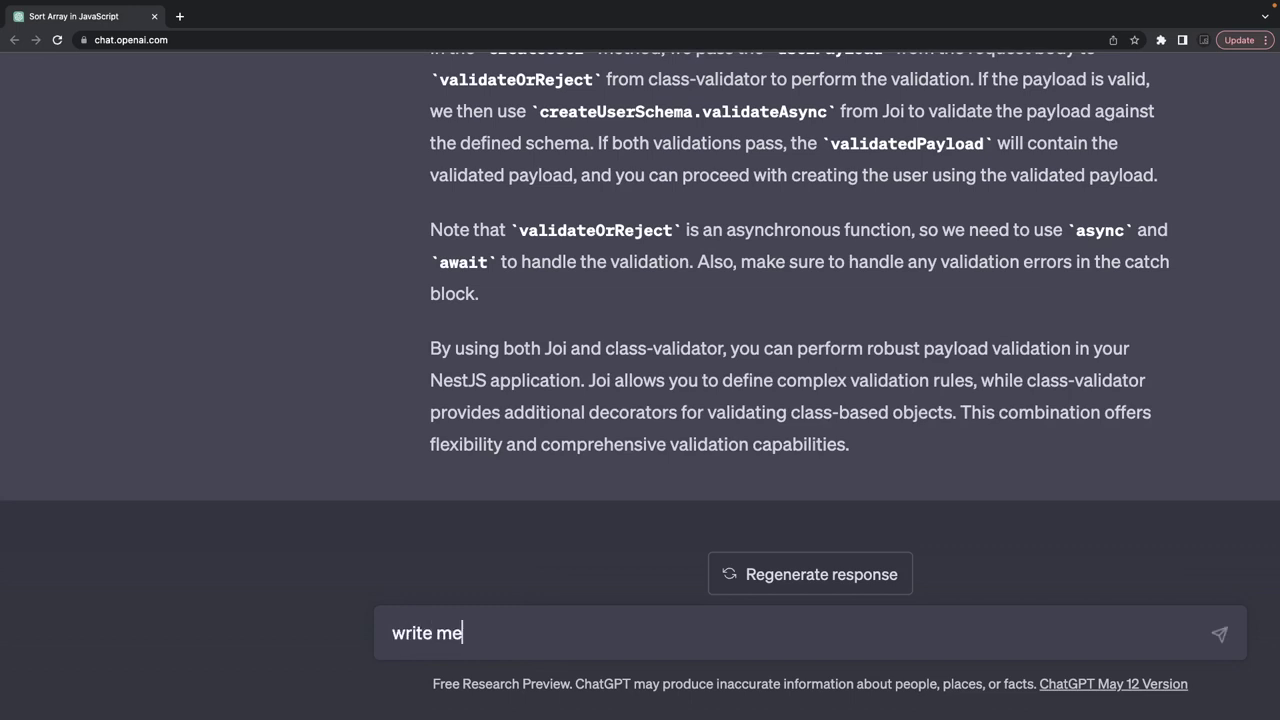
text( a blog on )
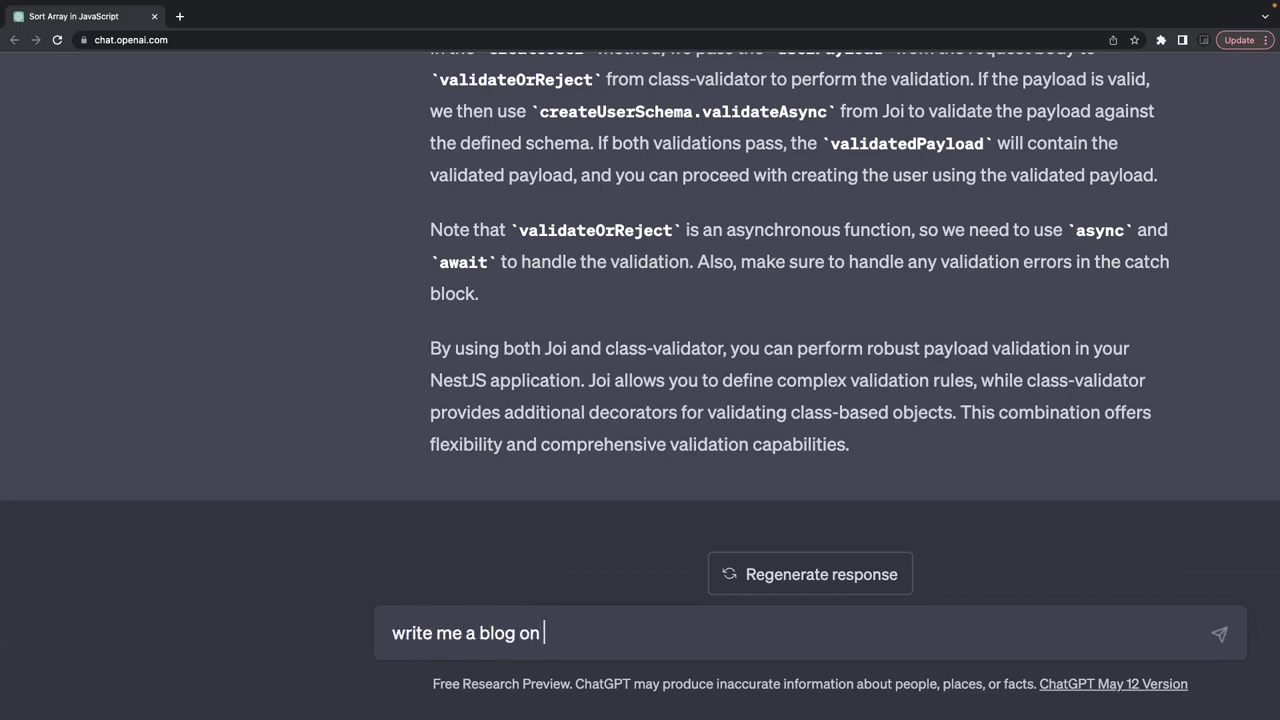
text(express js )
text(e)
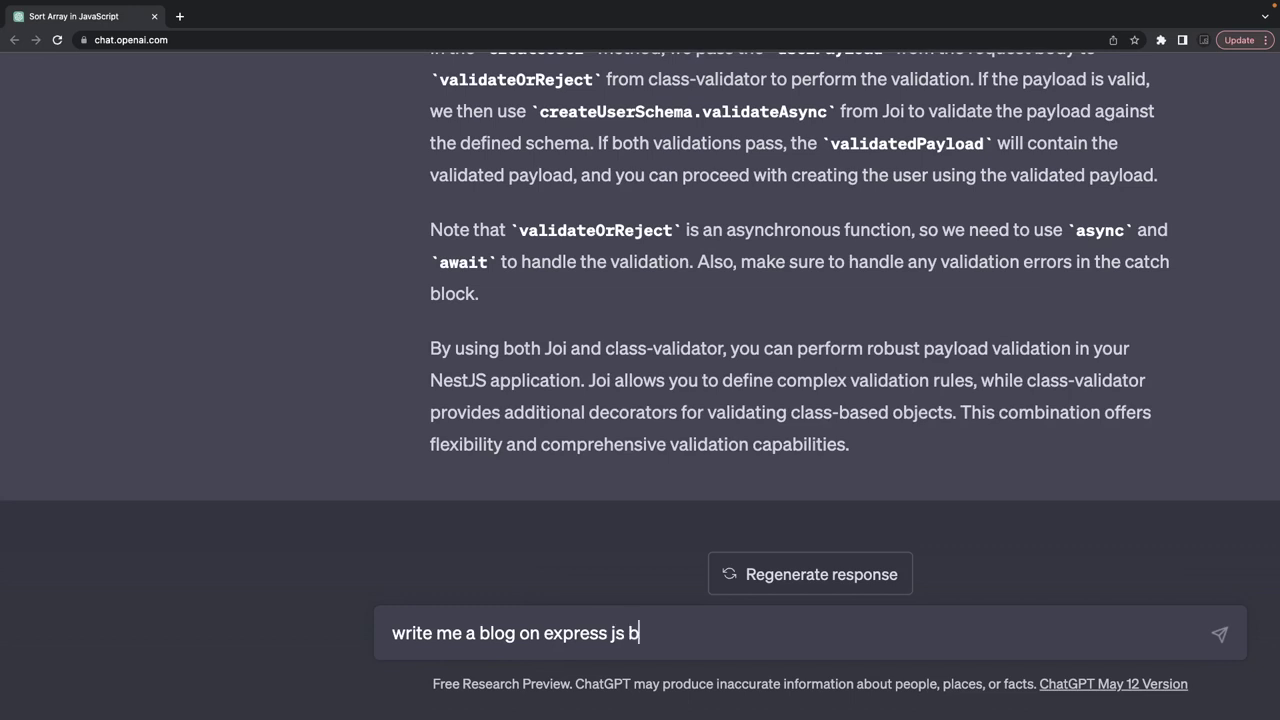
text(est practices)
key(Return)
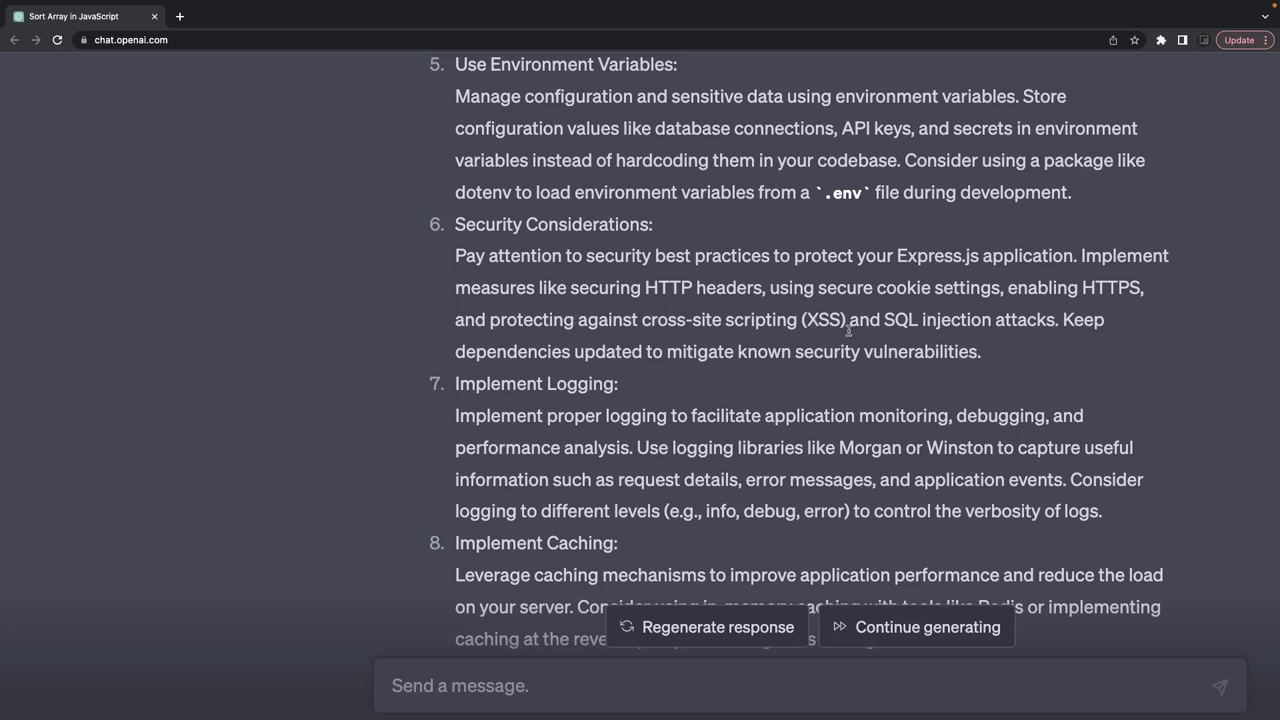
Step: Read the Express.js blog's sections from Security Considerations through Performance Optimization and the conclusion
scroll(848, 332, down, 3)
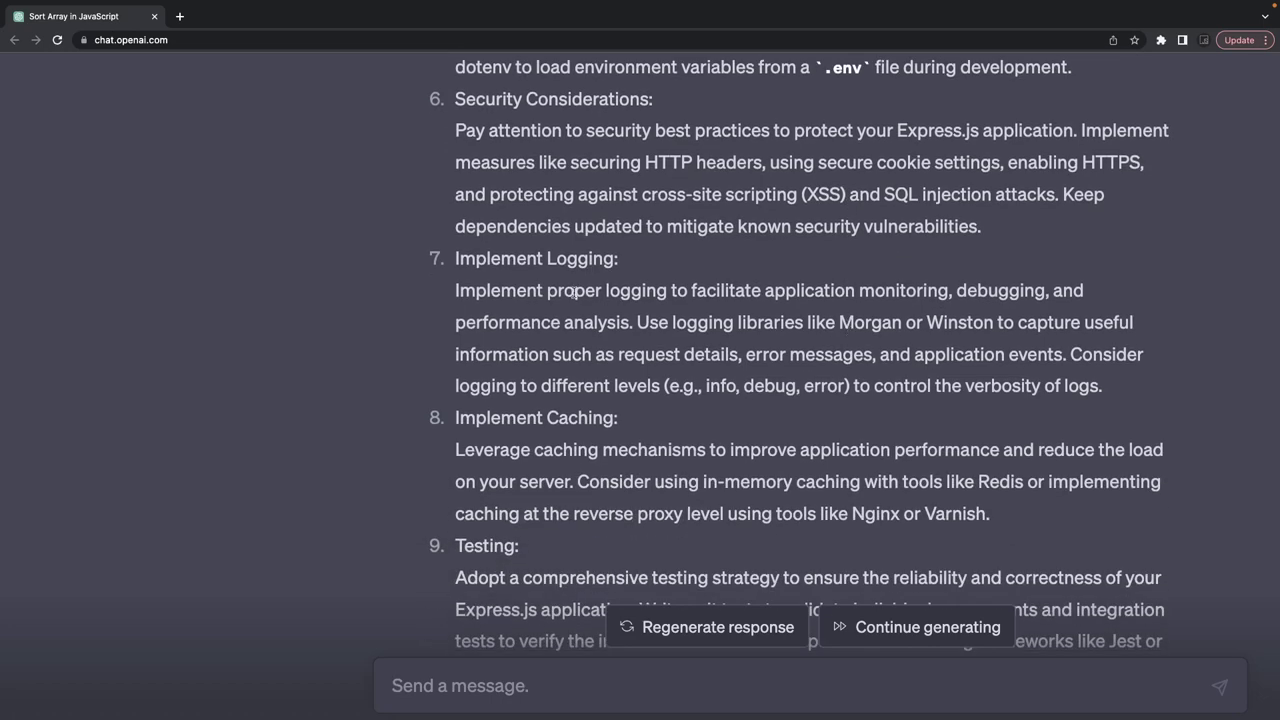
scroll(626, 317, down, 6)
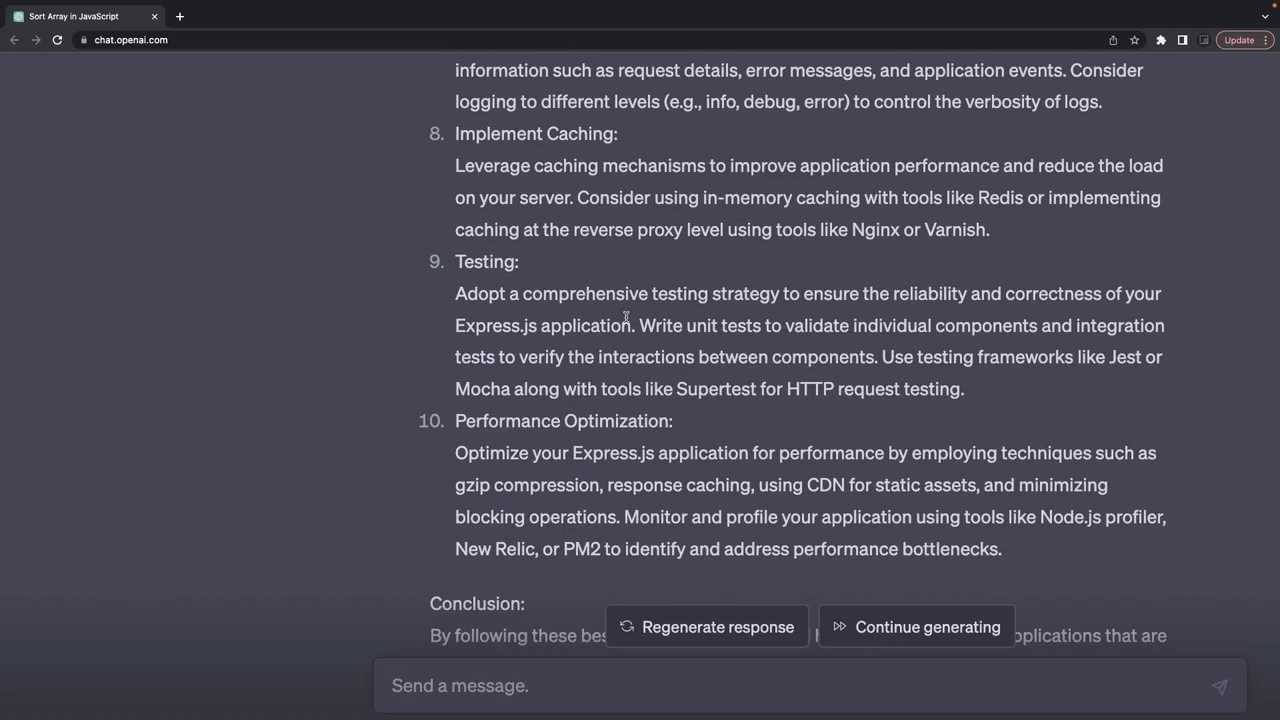
scroll(626, 317, down, 4)
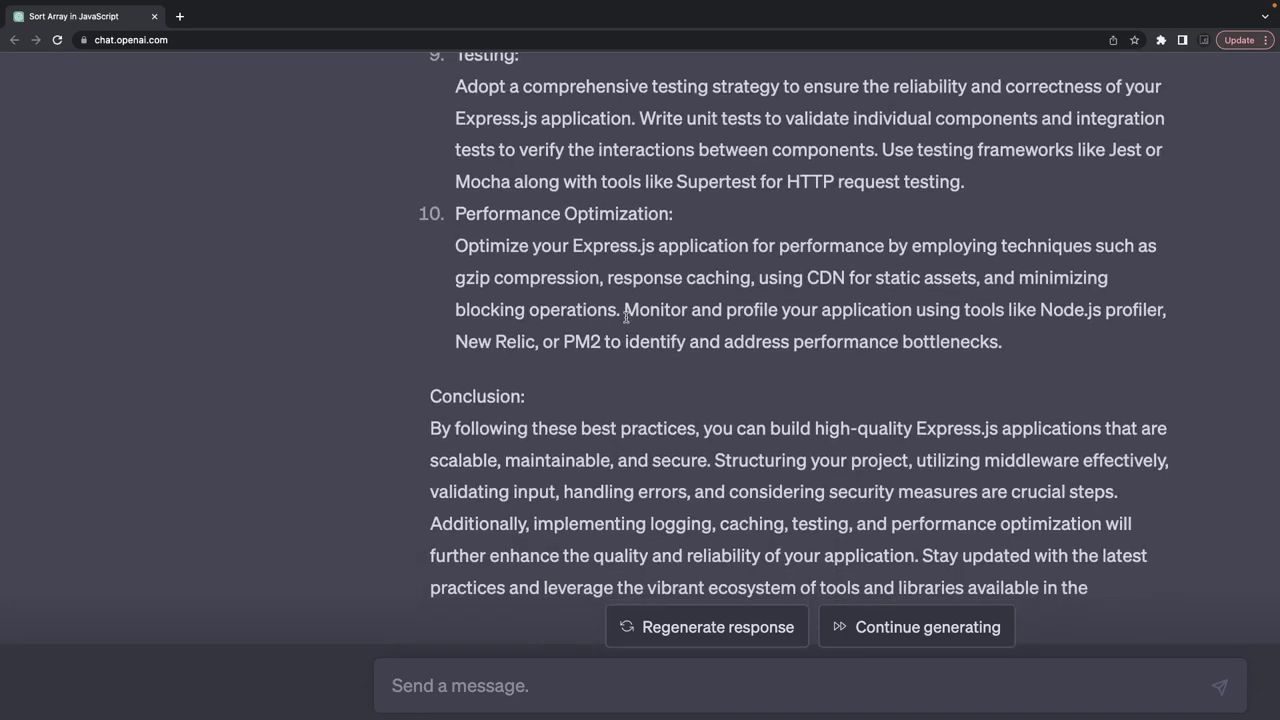
Step: Send the prompt "what is pm2 and how to use with express app"
click(476, 679)
text(what is pm)
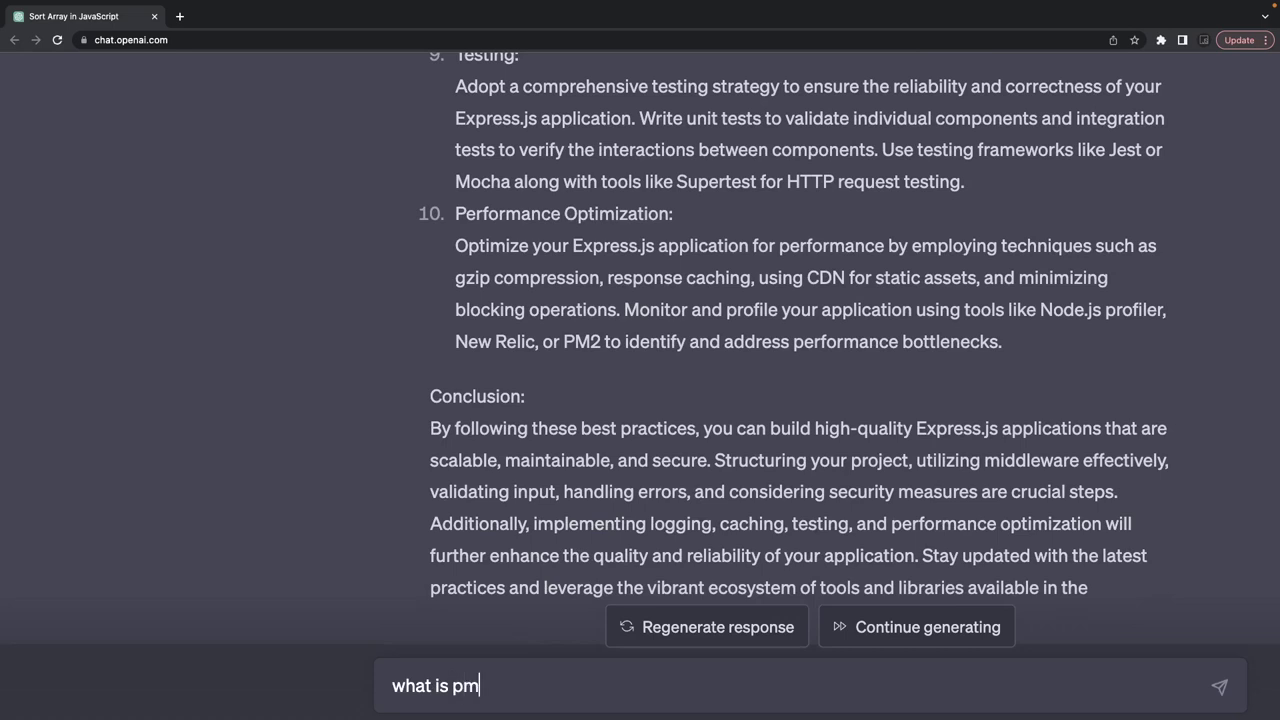
text(2 and how to use with expre)
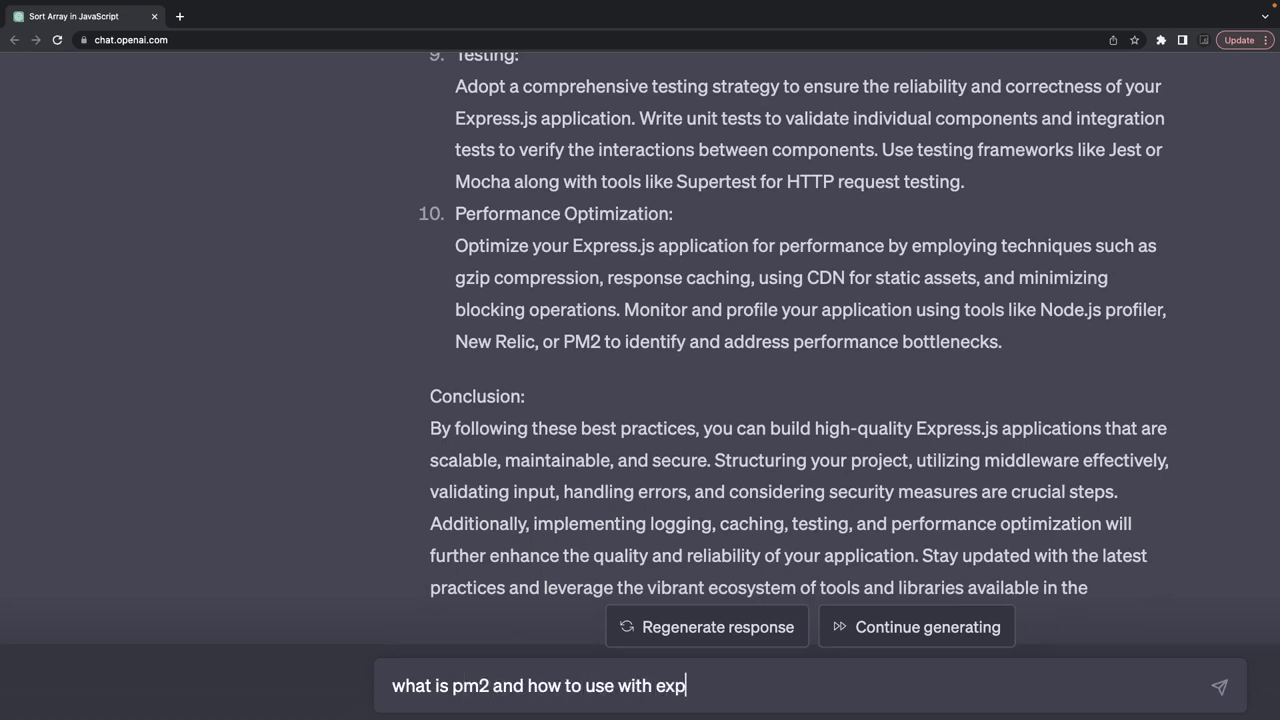
text(ss app)
key(Return)
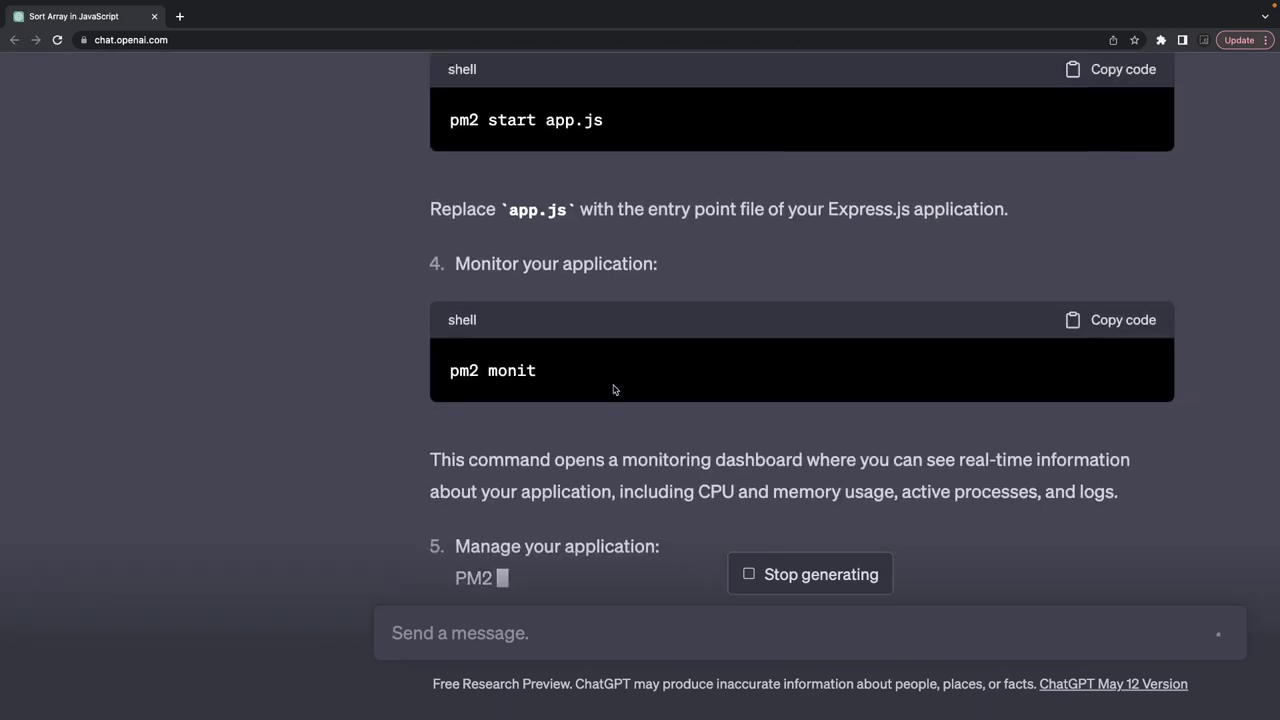
Step: Examine the pm2 start app.js command and the setup steps around it in the PM2 answer
scroll(543, 295, up, 2)
drag(449, 280, 611, 286)
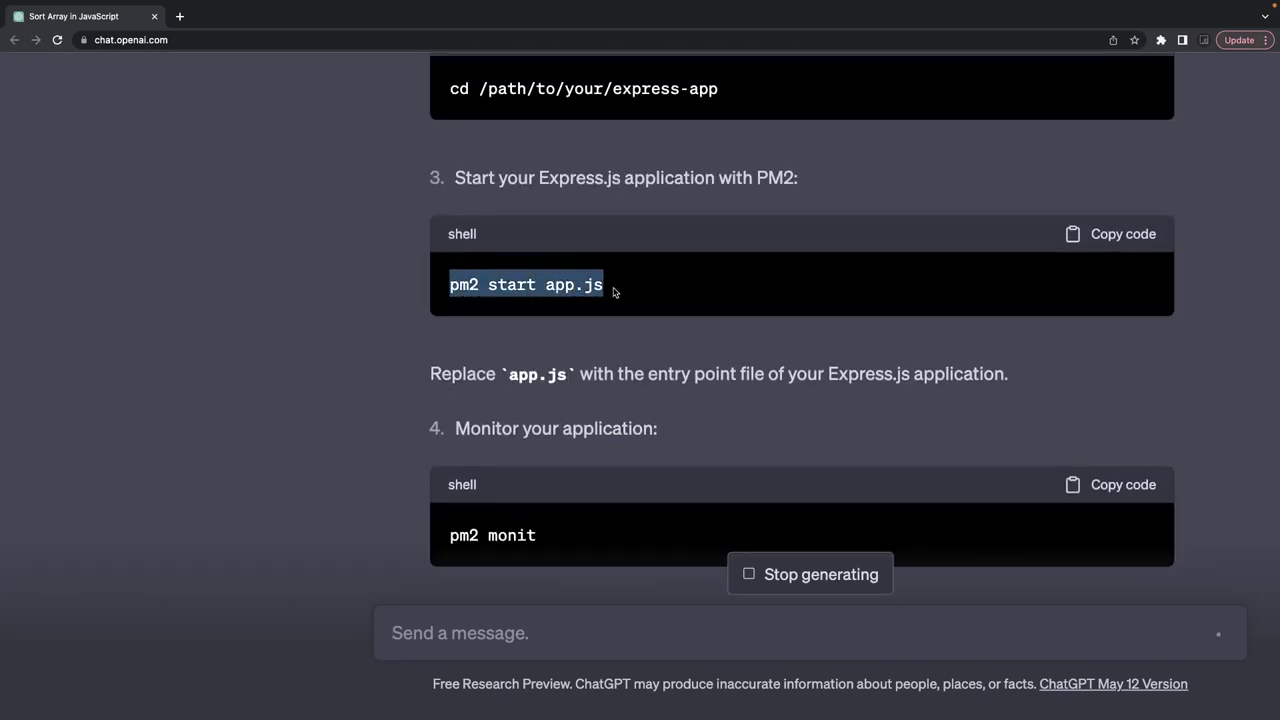
scroll(614, 292, up, 3)
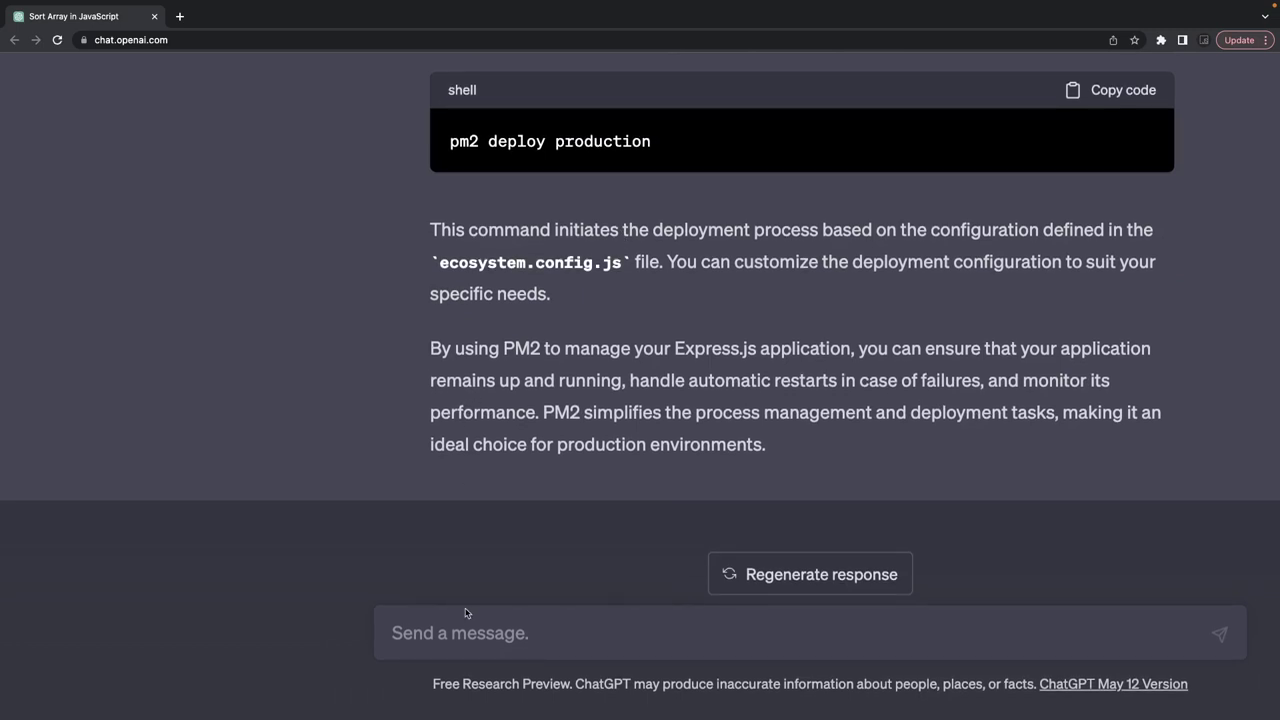
Step: Send the prompt "how to build perfomance monitor solution nodejs" and review the numbered steps in the answer
text(how to bu)
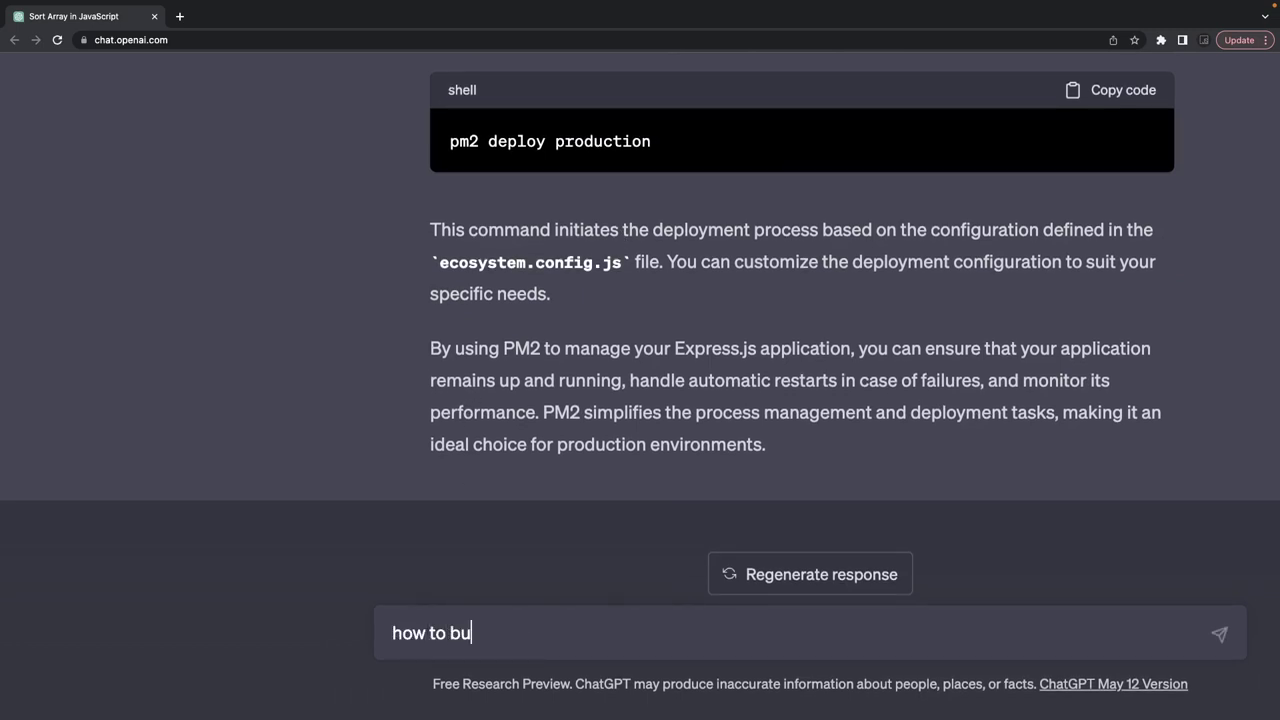
text(ild perfomeca)
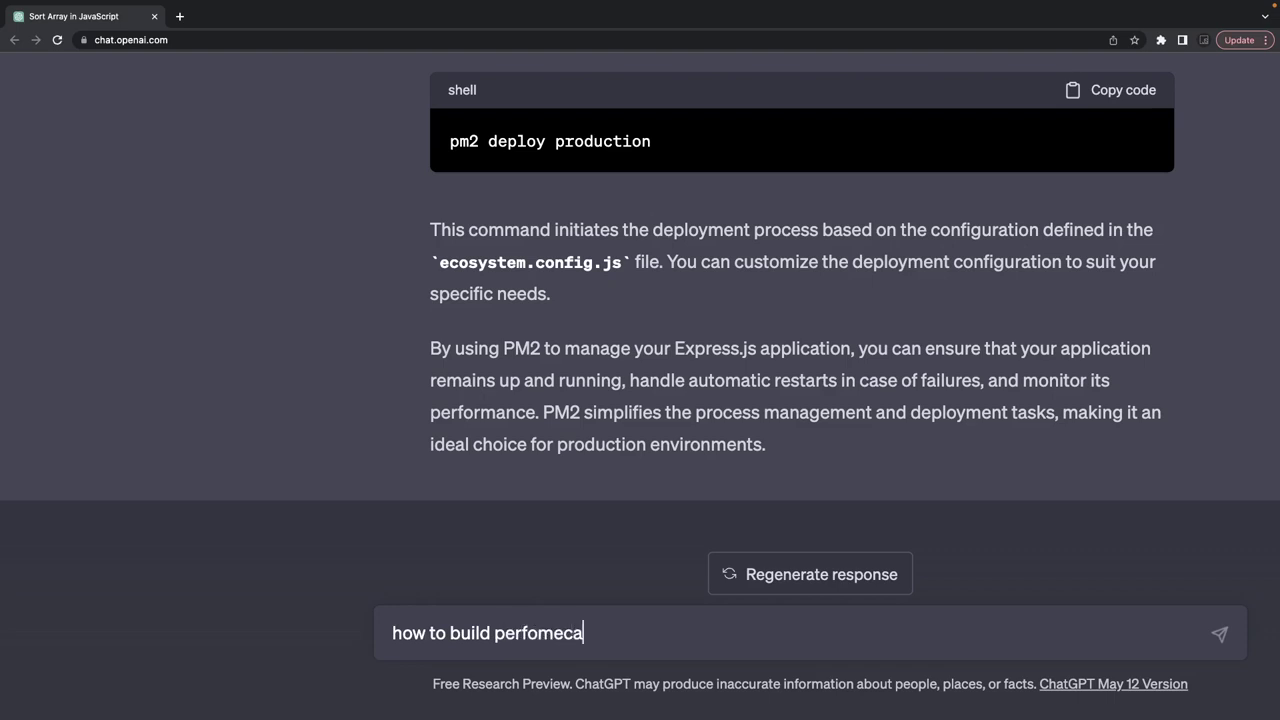
text(ance monito)
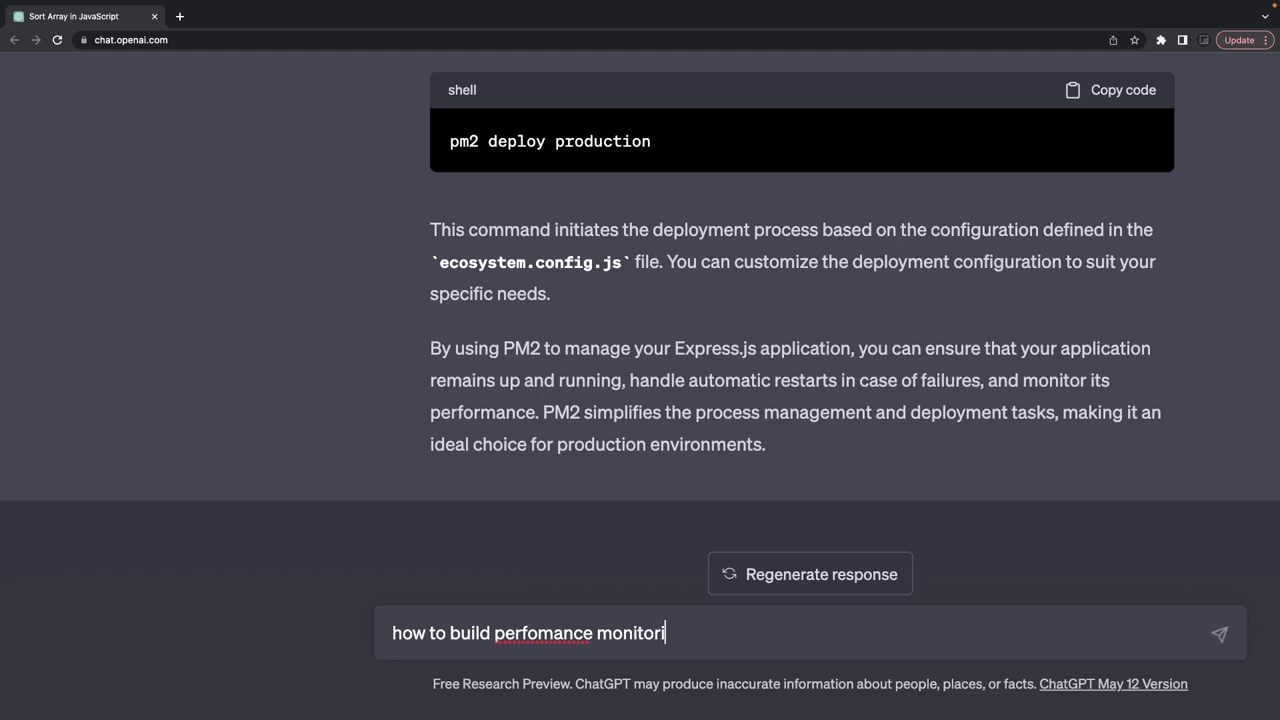
text(r solution nodej)
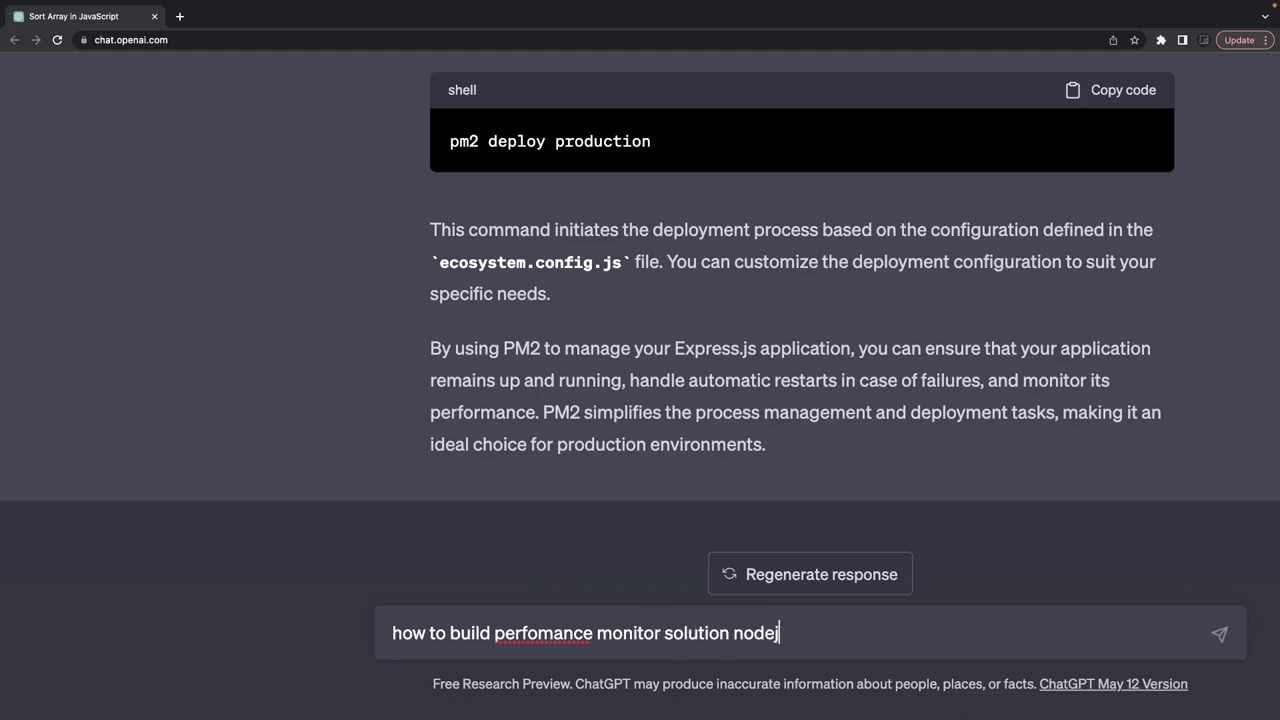
text(s)
key(Return)
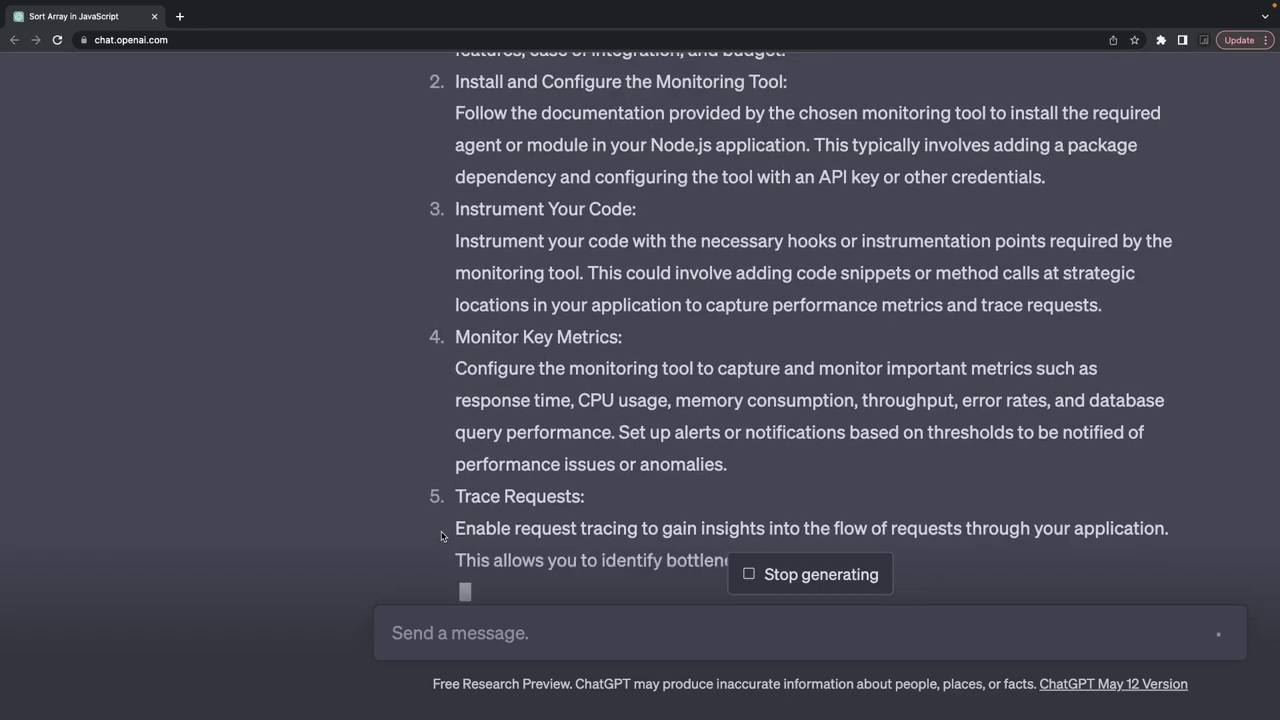
scroll(441, 536, up, 3)
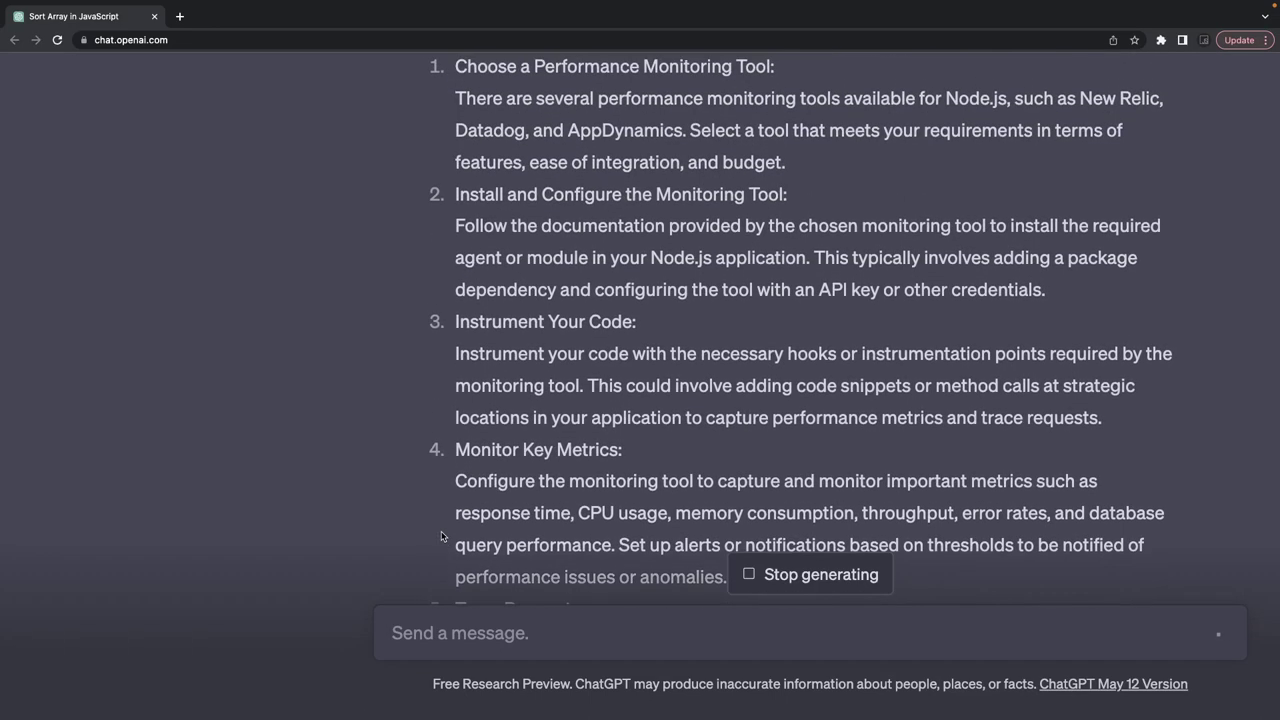
scroll(441, 536, down, 5)
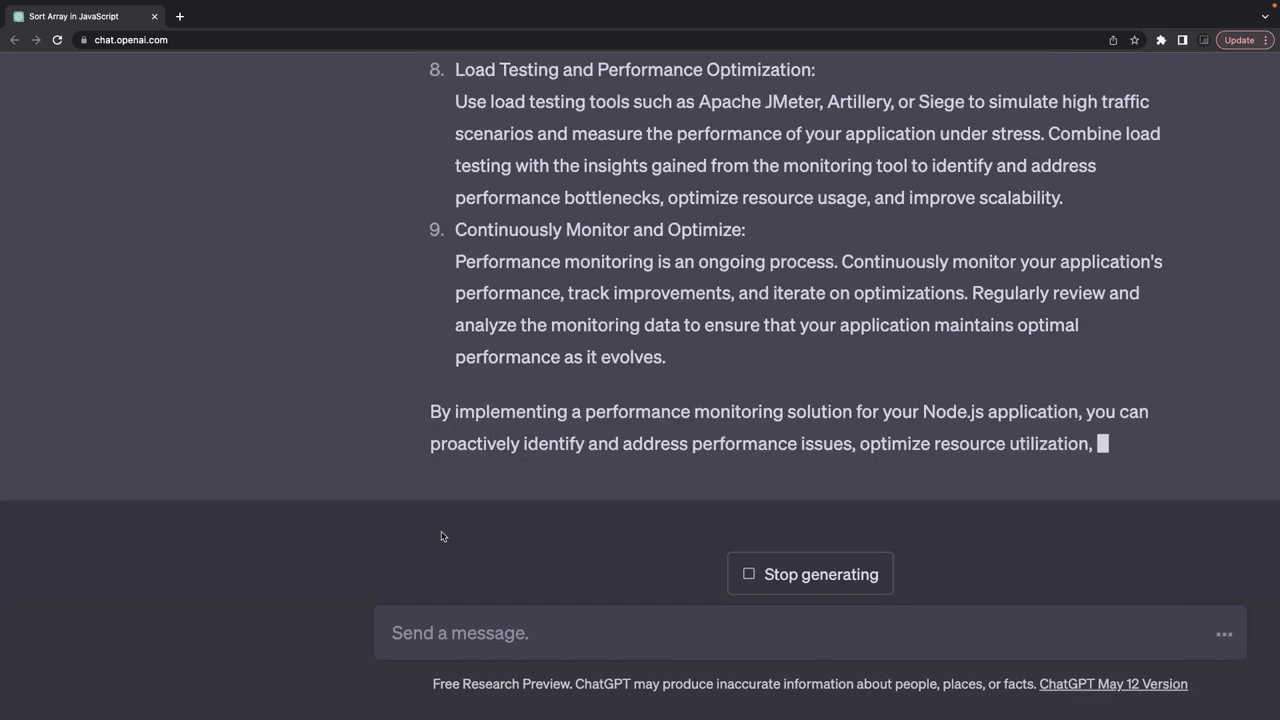
Step: Send the prompt "build a simple node js api monitoring tool"
click(484, 633)
text(build a)
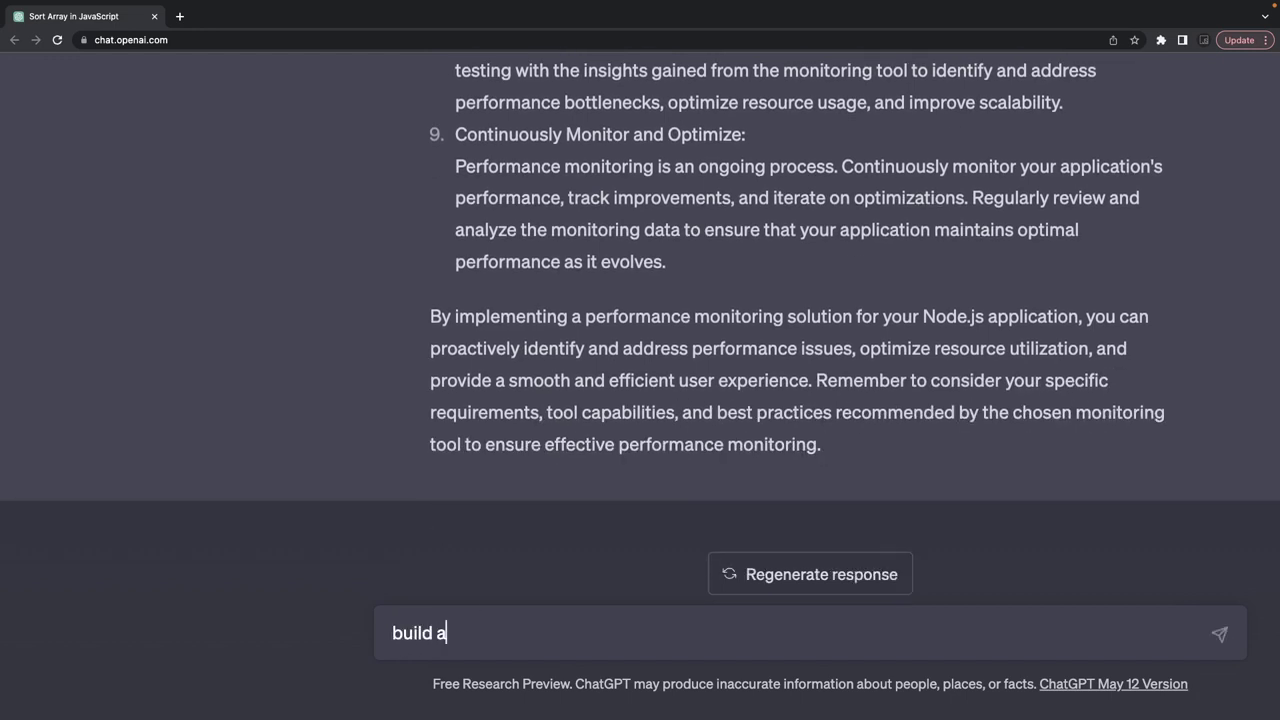
text( simple node js api mo)
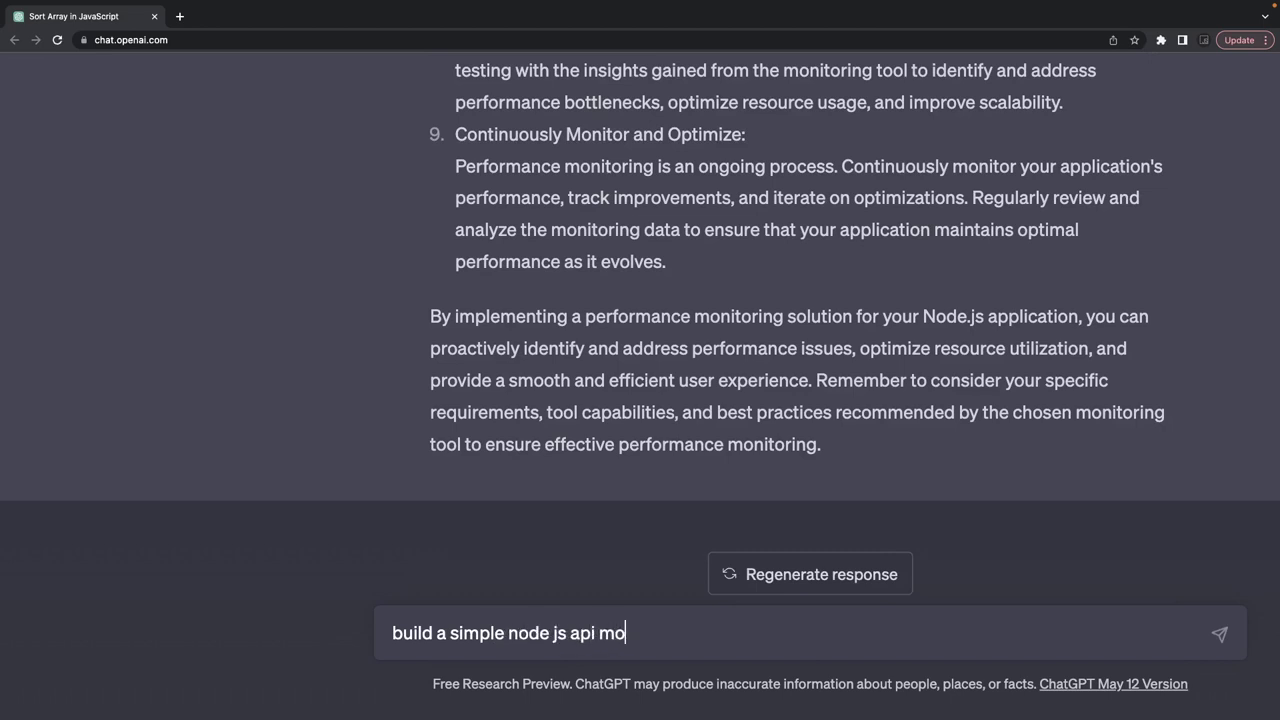
text(nitoring tool)
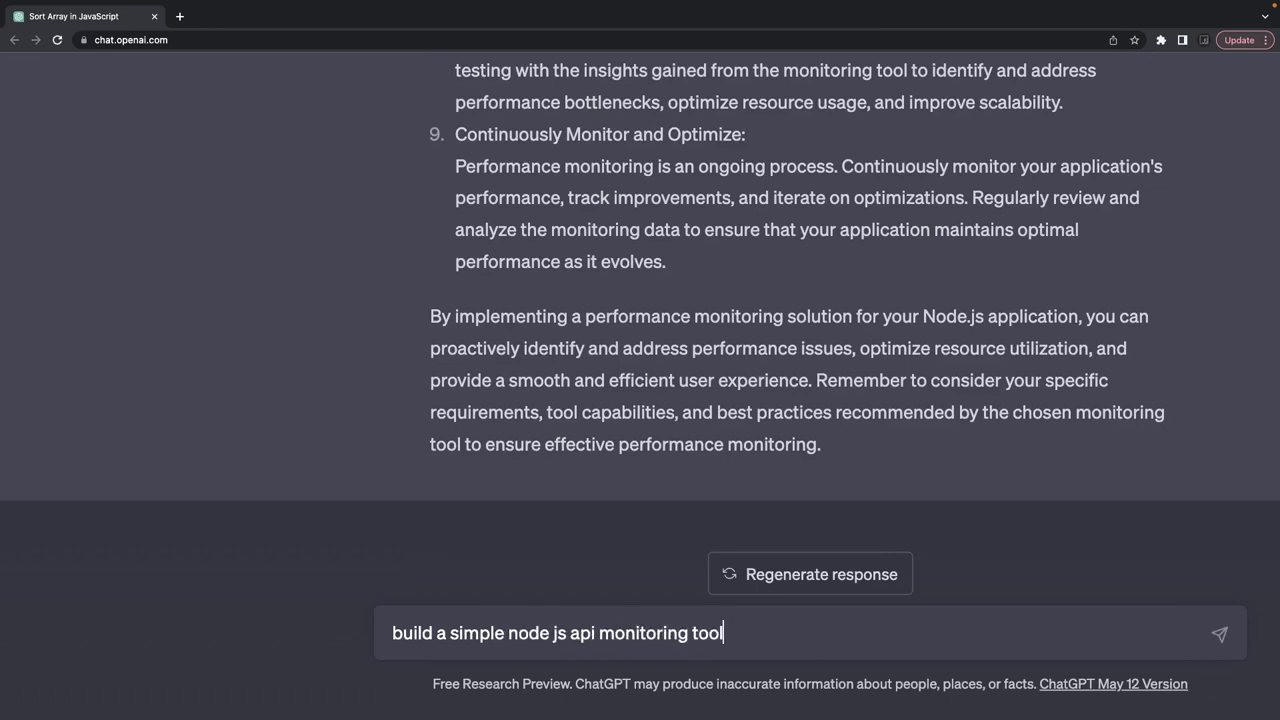
key(Return)
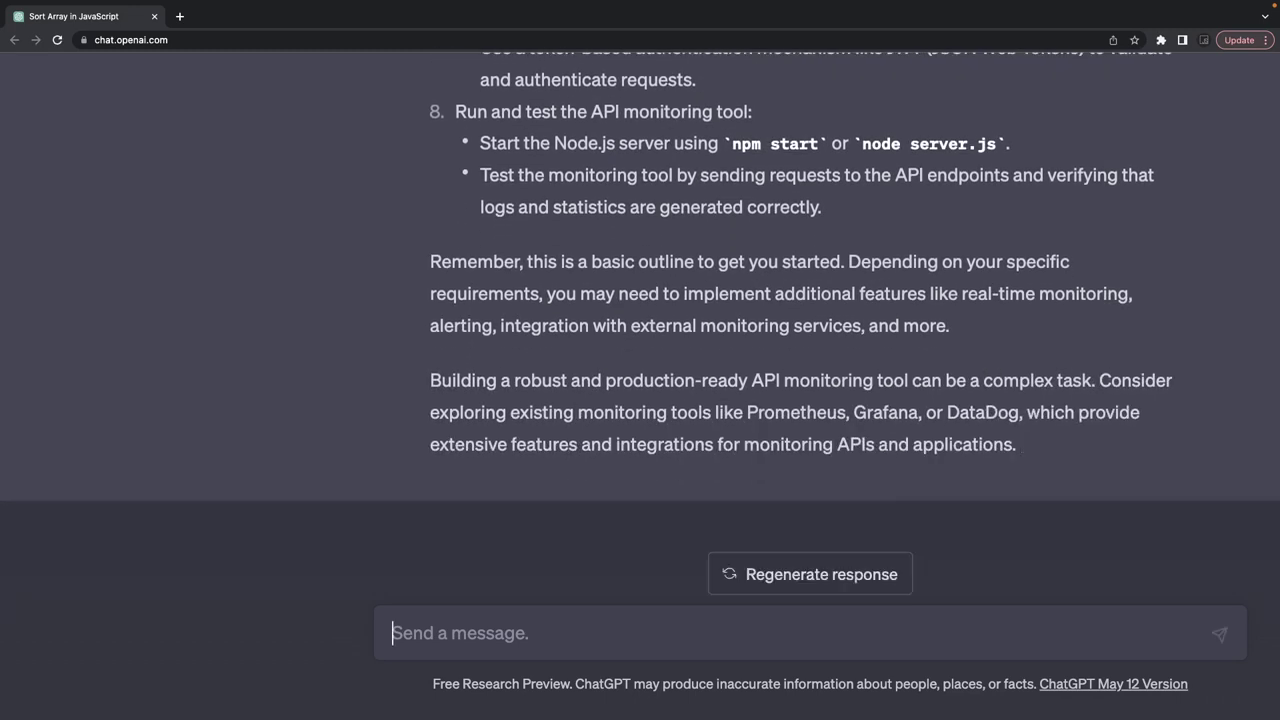
Step: Copy the text of the submitted "build a simple node js api monitoring tool" prompt from the conversation
scroll(422, 552, up, 20)
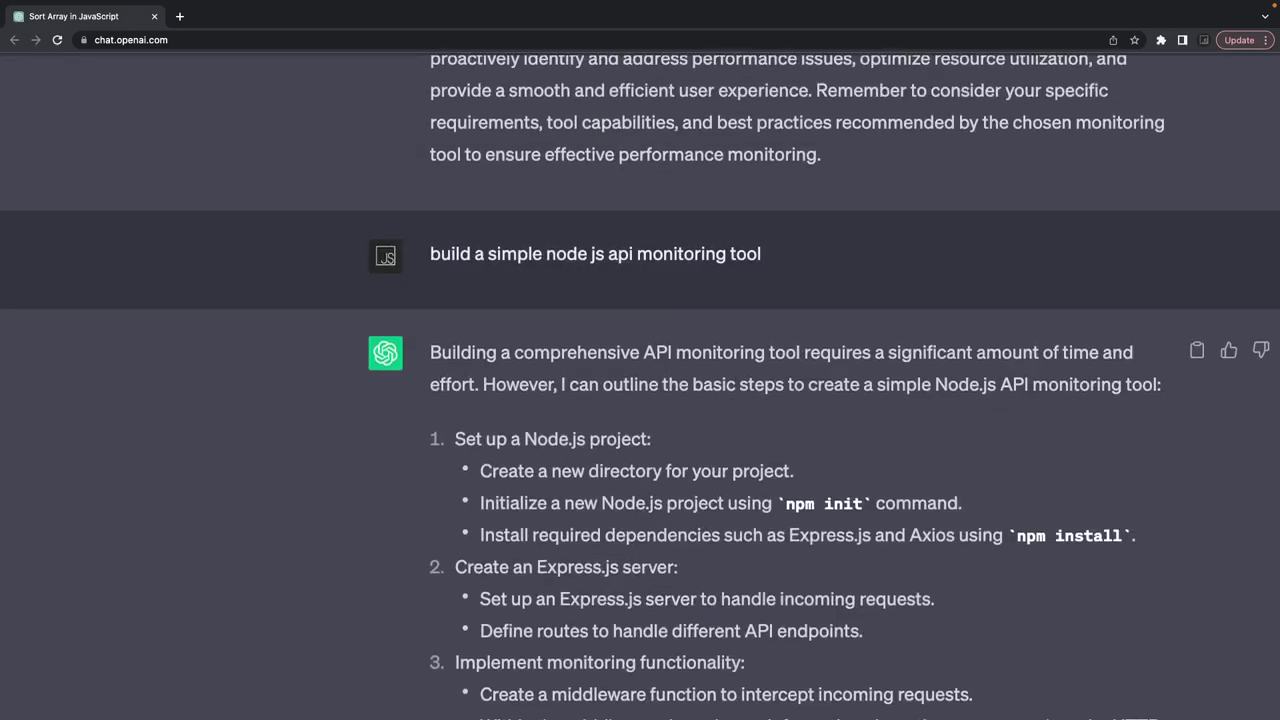
triple_click(731, 262)
key(super+c)
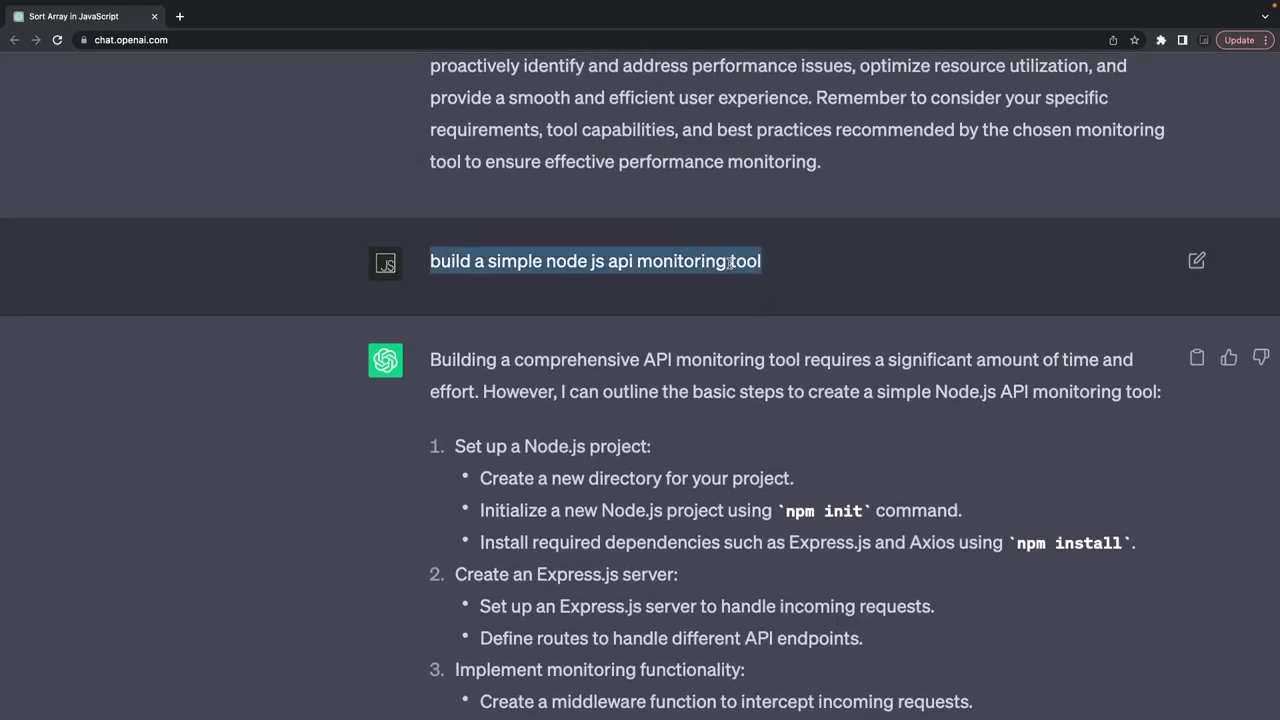
scroll(731, 263, down, 7)
scroll(655, 572, down, 5)
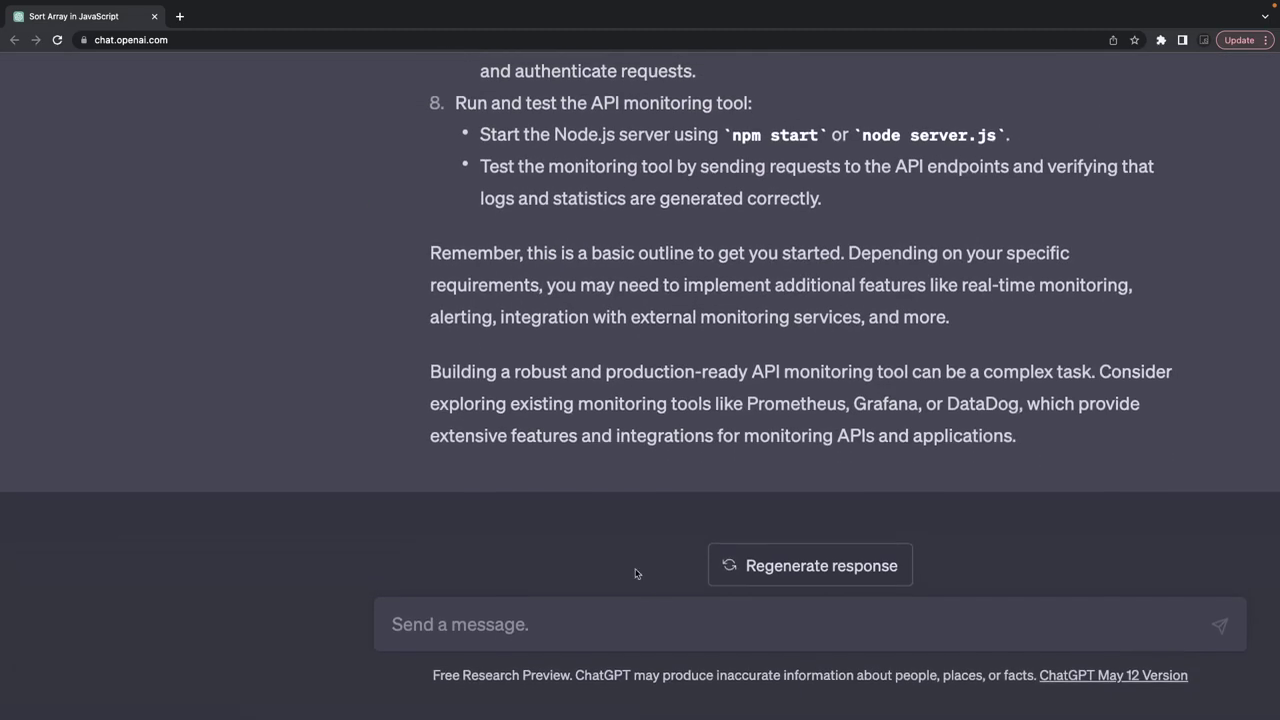
Step: Paste the copied prompt as a new message, append the word "code" on the same line, and send it
click(400, 631)
key(super+v)
key(BackSpace)
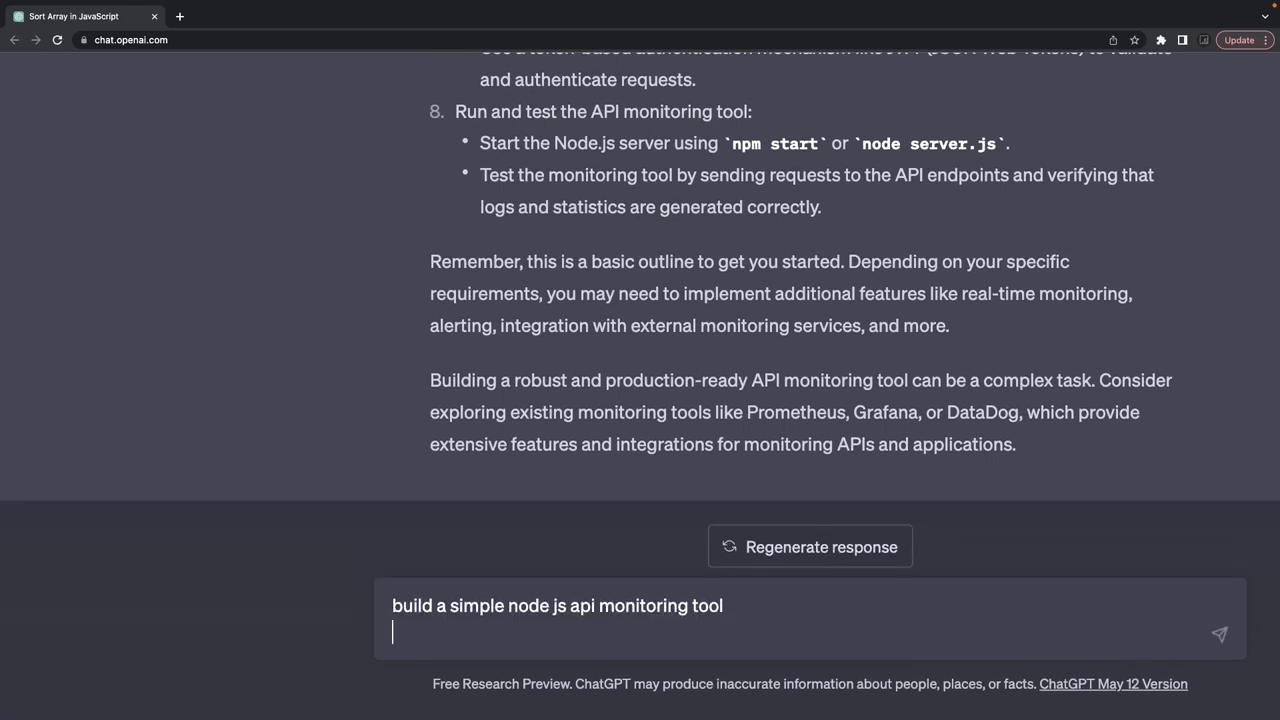
key(BackSpace)
text(clode)
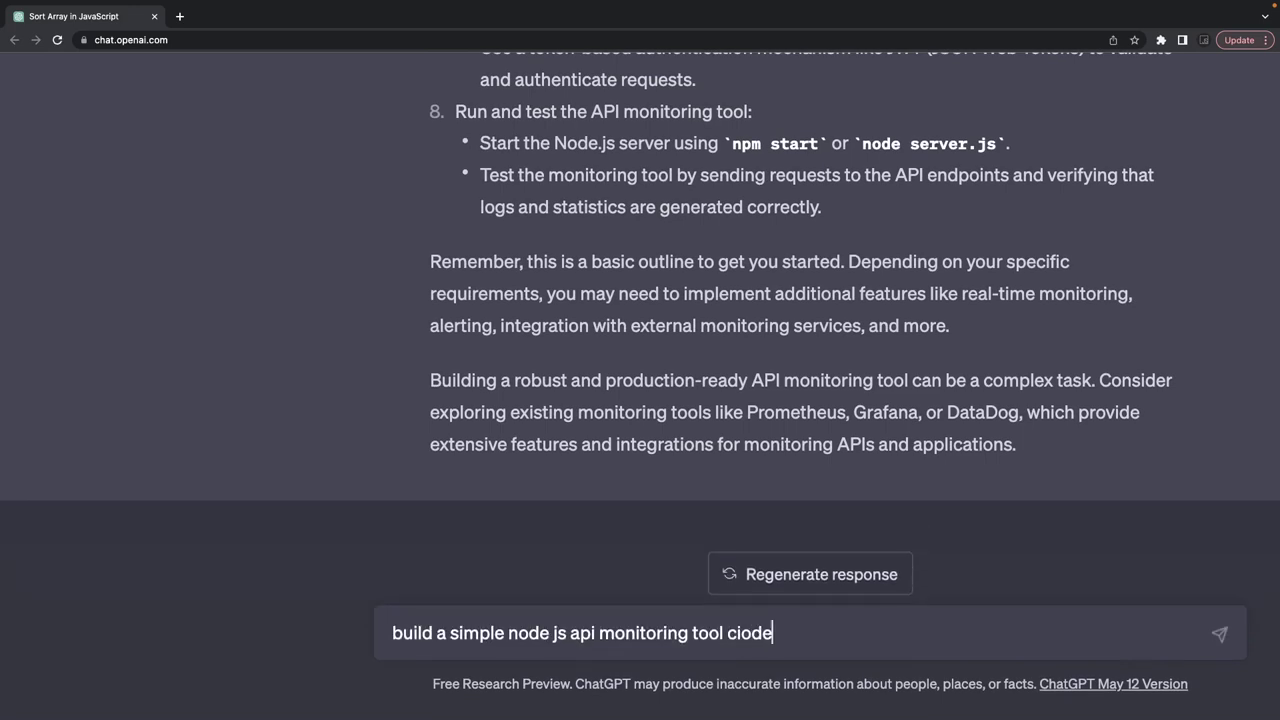
key(BackSpace)
key(BackSpace)
key(BackSpace)
key(BackSpace)
text(ode)
key(Return)
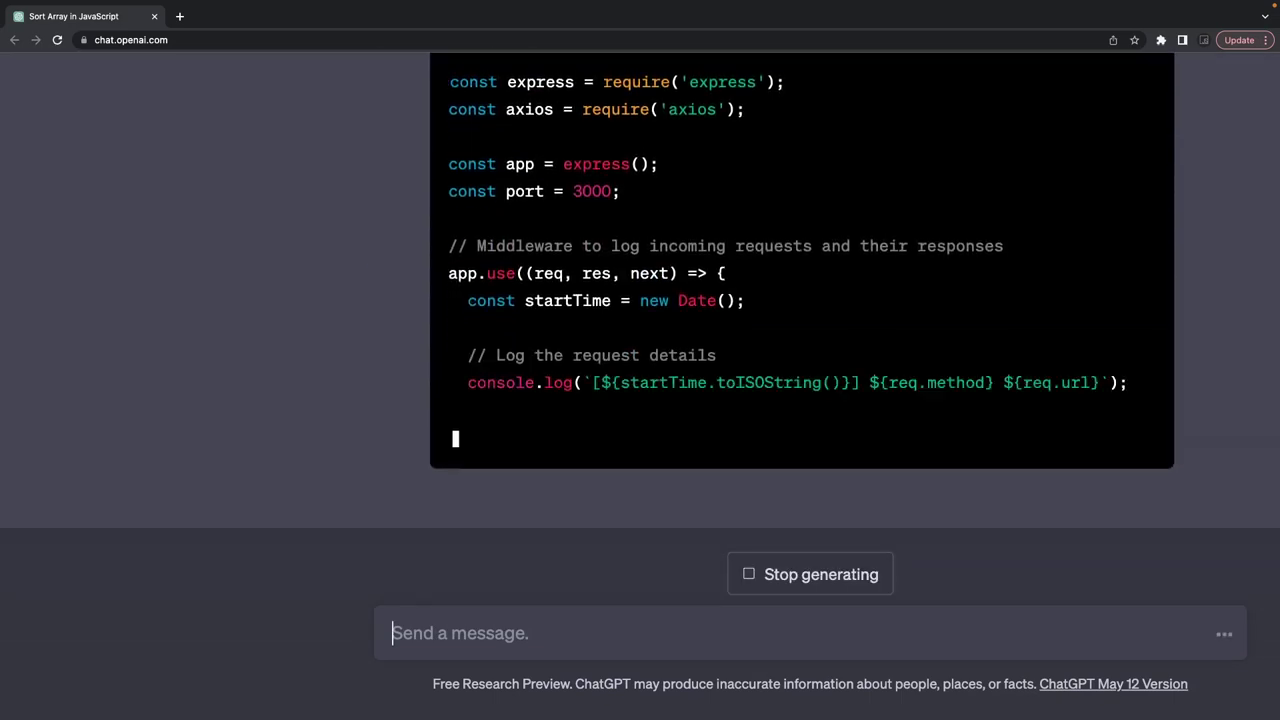
Step: Examine the monitoring tool's request and response logging lines, the /api/data route and the server start code
scroll(632, 310, up, 4)
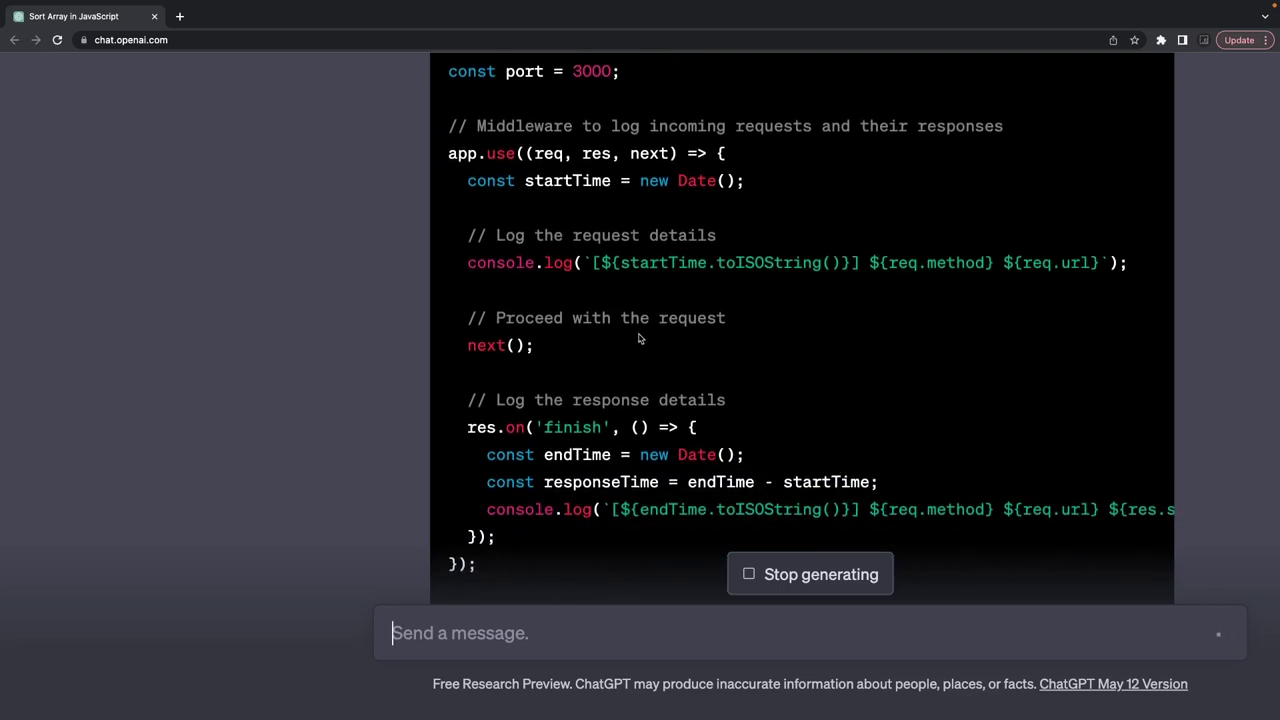
triple_click(668, 259)
triple_click(719, 507)
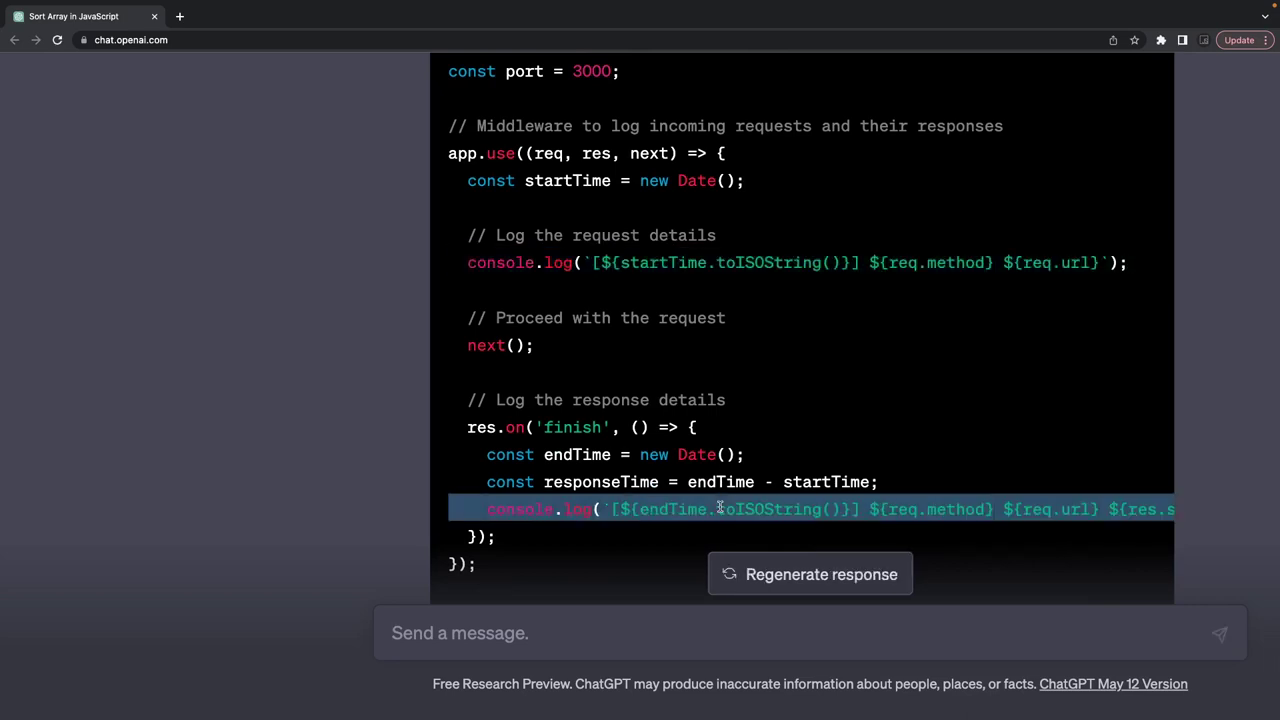
scroll(719, 507, down, 5)
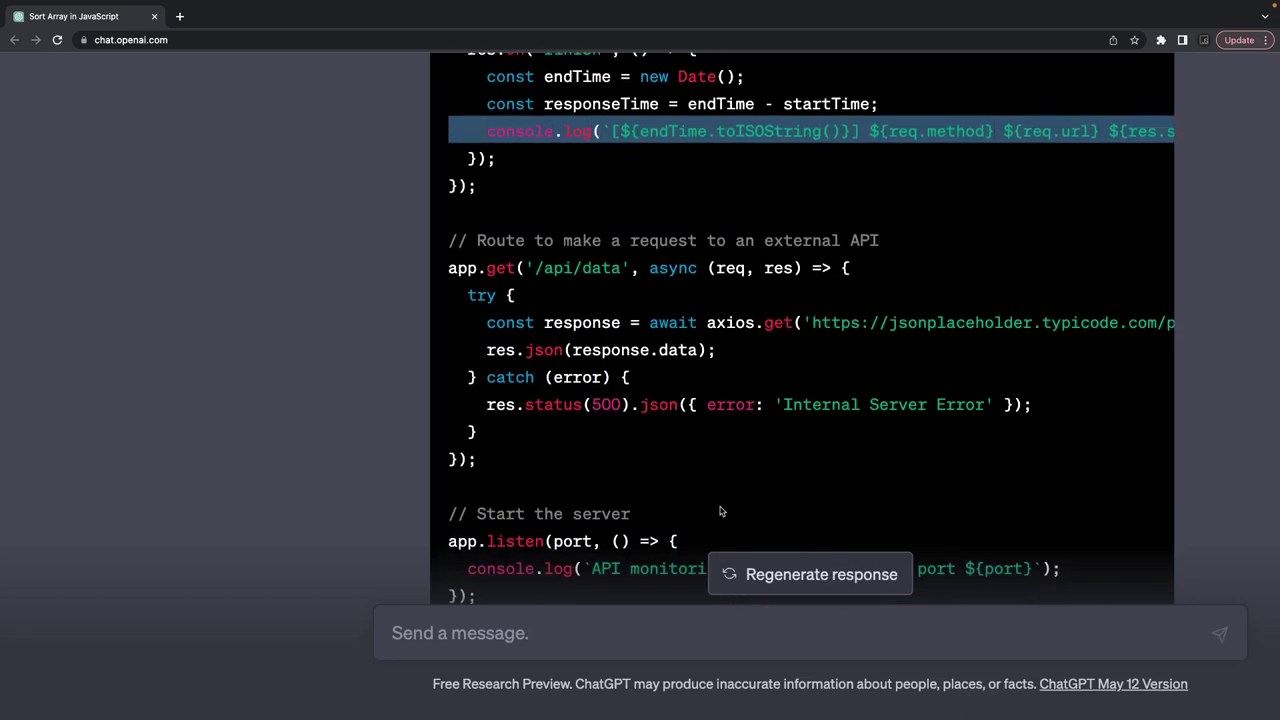
scroll(655, 297, down, 3)
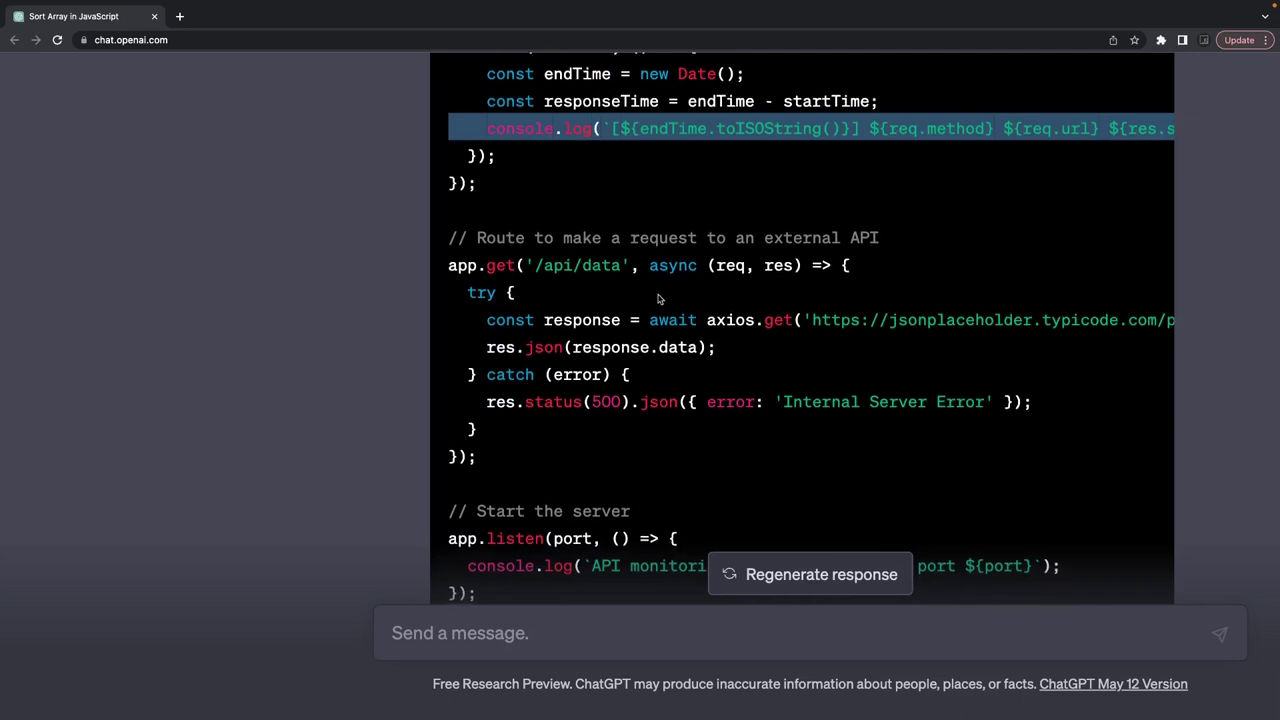
scroll(657, 295, up, 2)
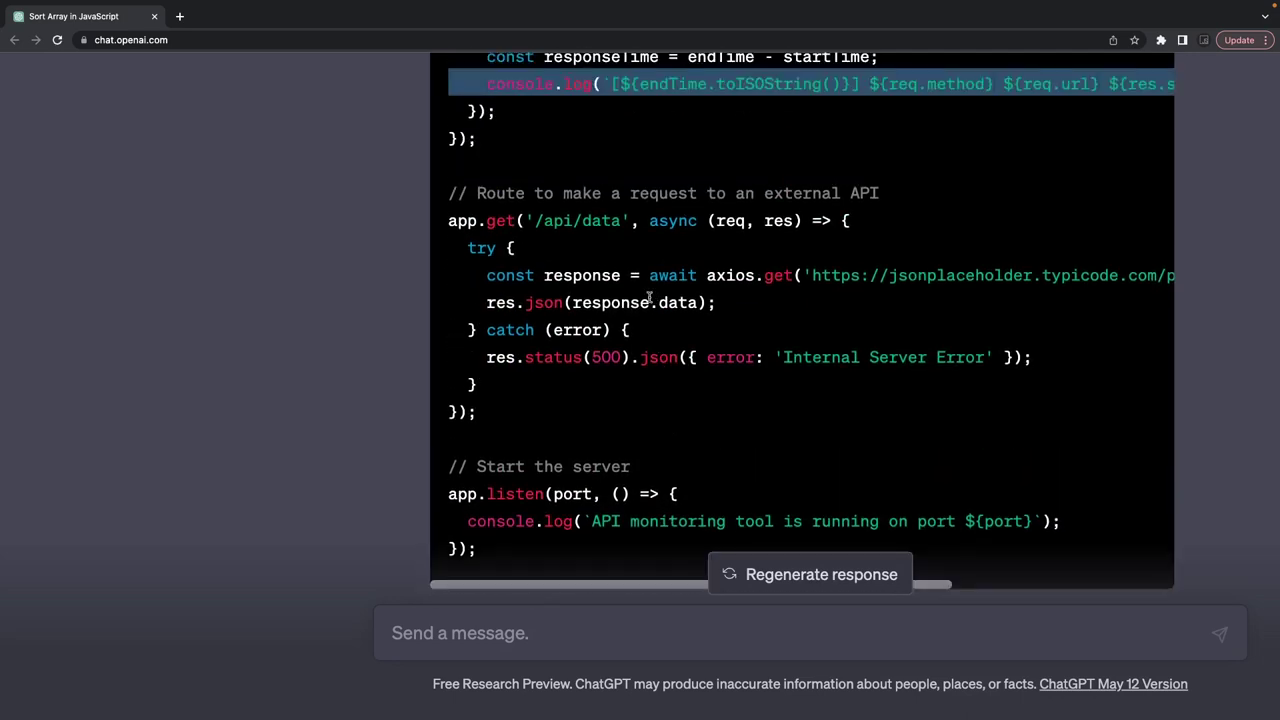
Step: Send the prompt "how to build custom rate limit midldeware"
scroll(638, 220, up, 6)
scroll(548, 485, down, 1)
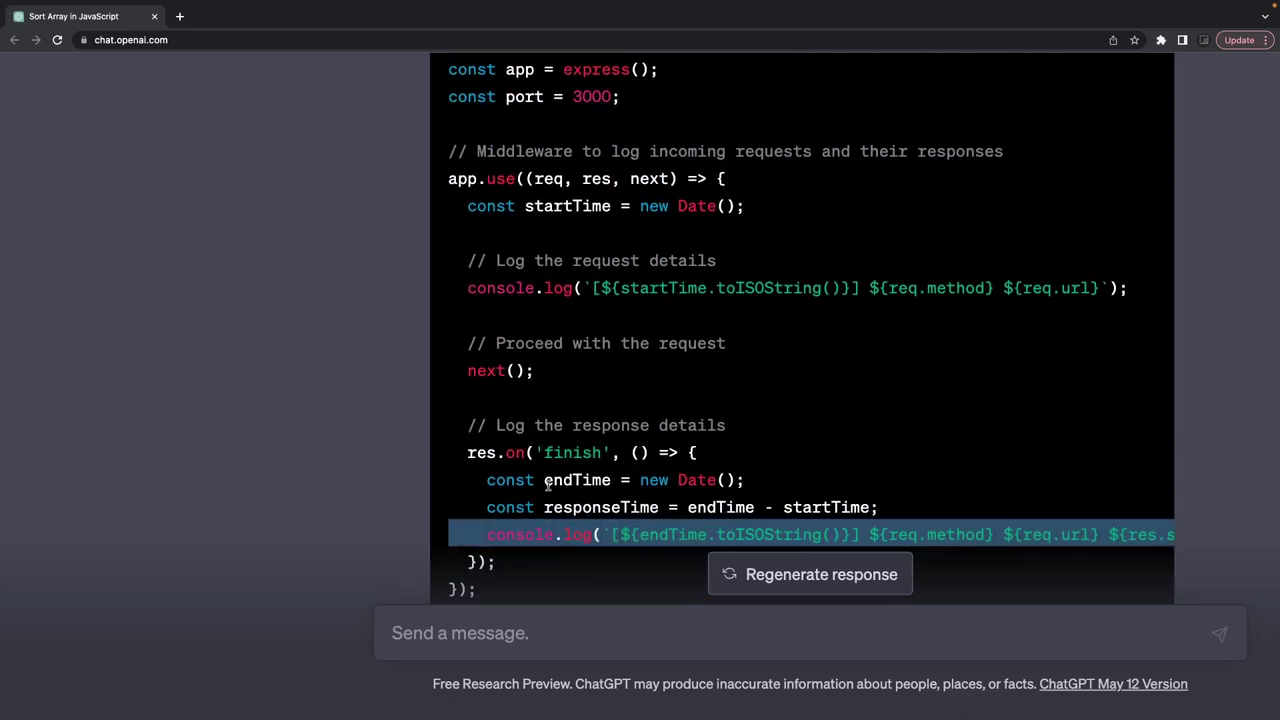
drag(497, 567, 448, 625)
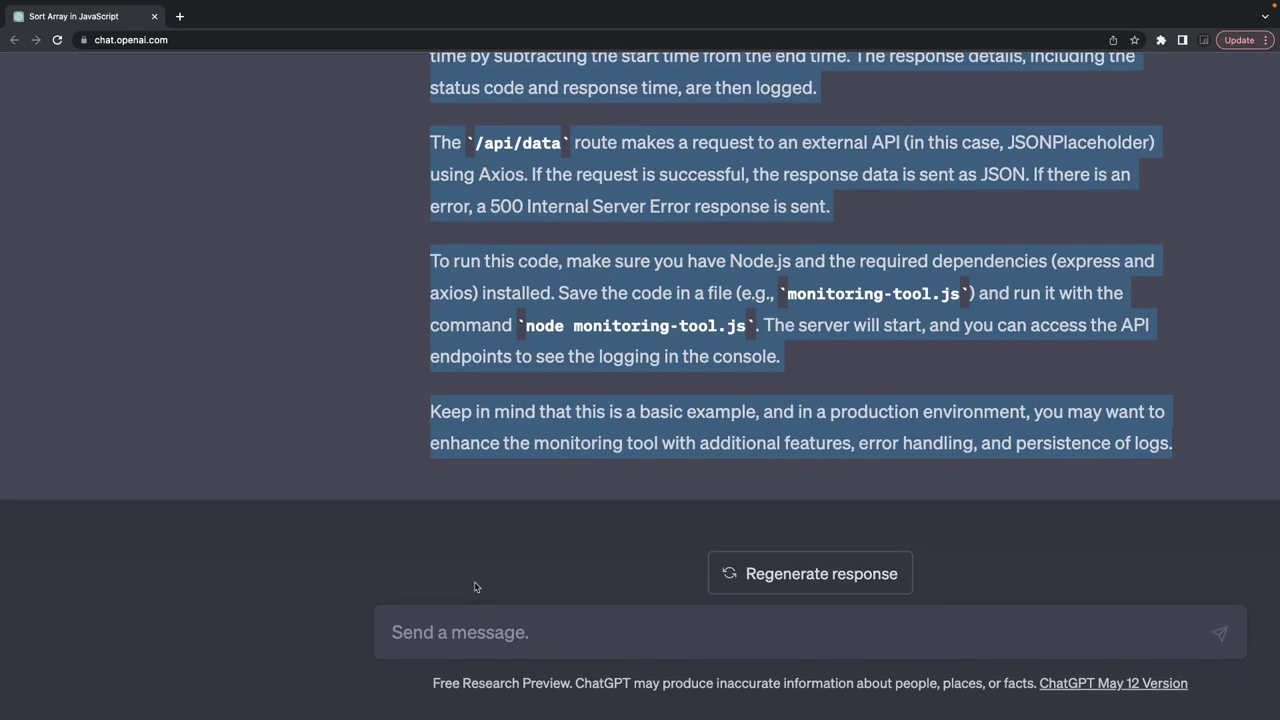
click(448, 625)
text(how to b)
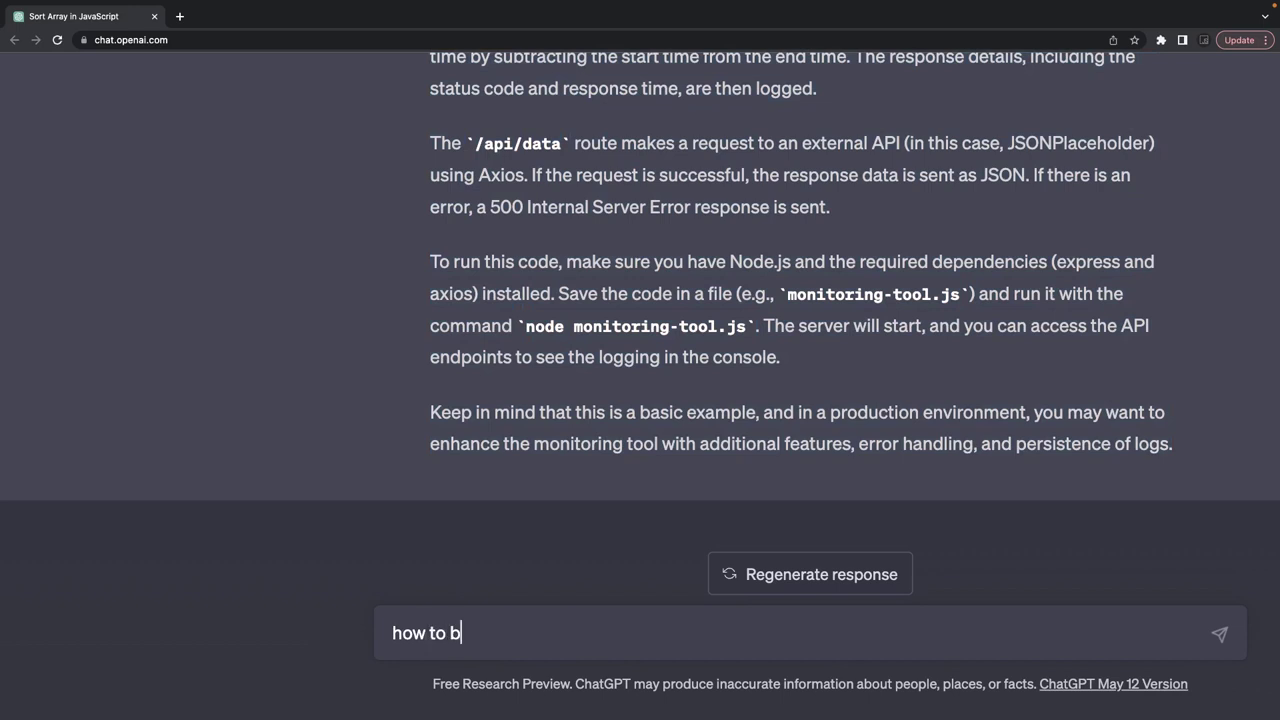
text(uild custom ra)
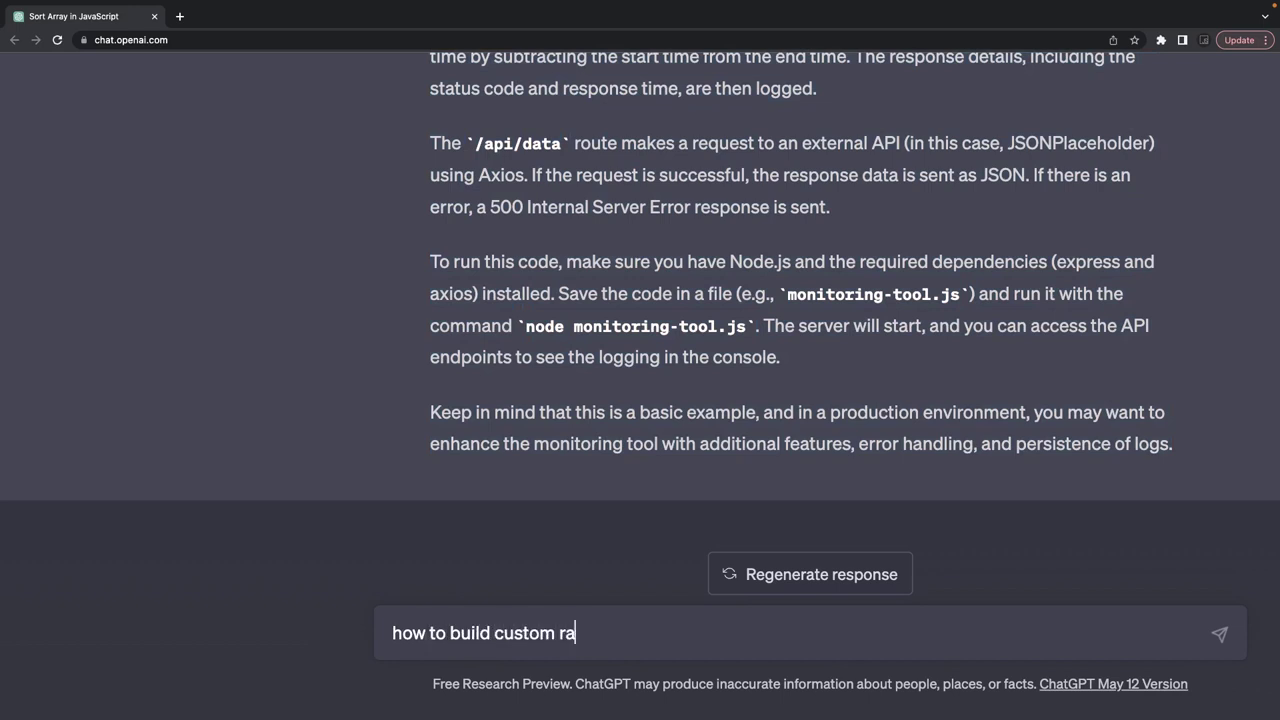
text(te limit midldeware)
key(Return)
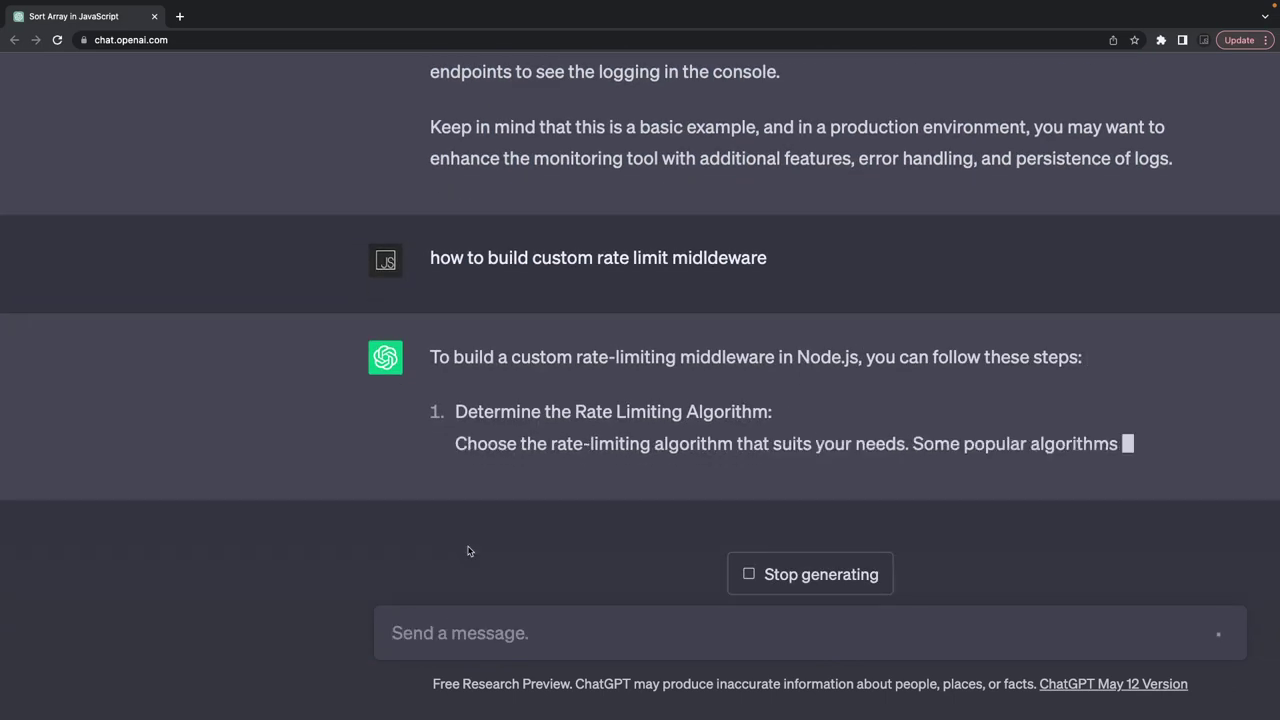
Step: Copy the submitted rate limit prompt into a new message, append "nodejs" to it, and send it
scroll(650, 400, up, 2)
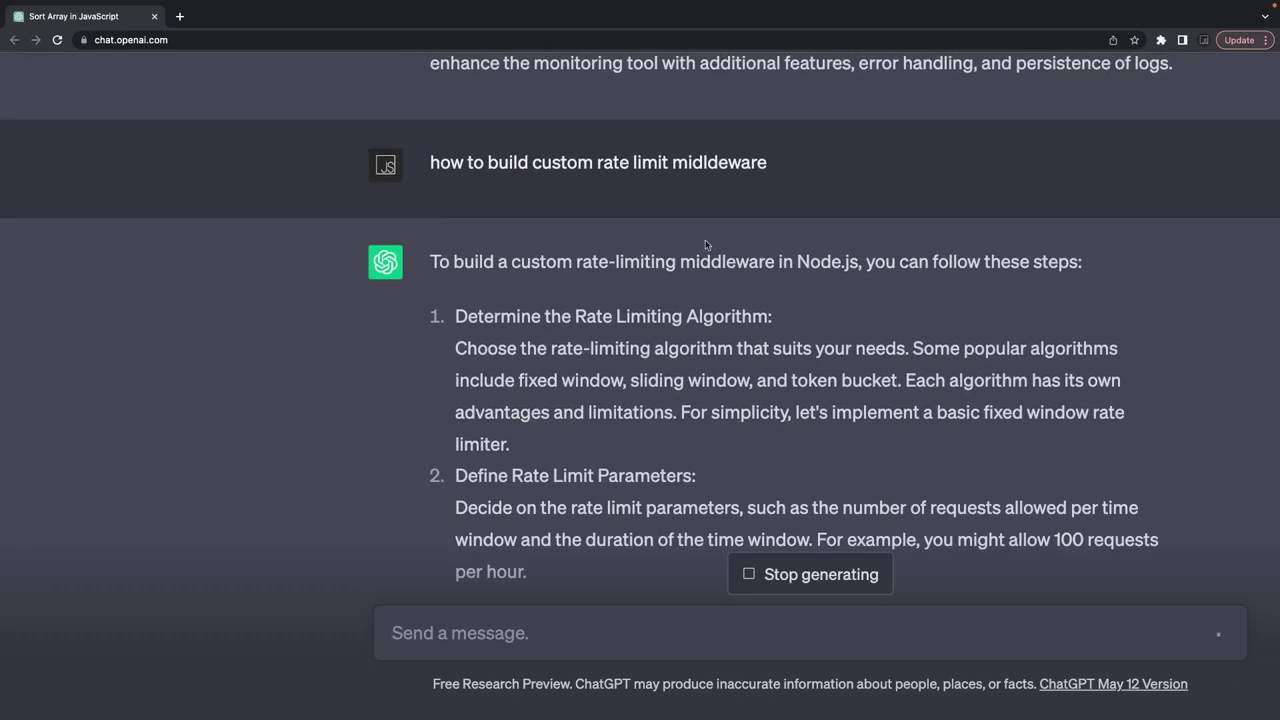
drag(778, 163, 431, 163)
key(ctrl+c)
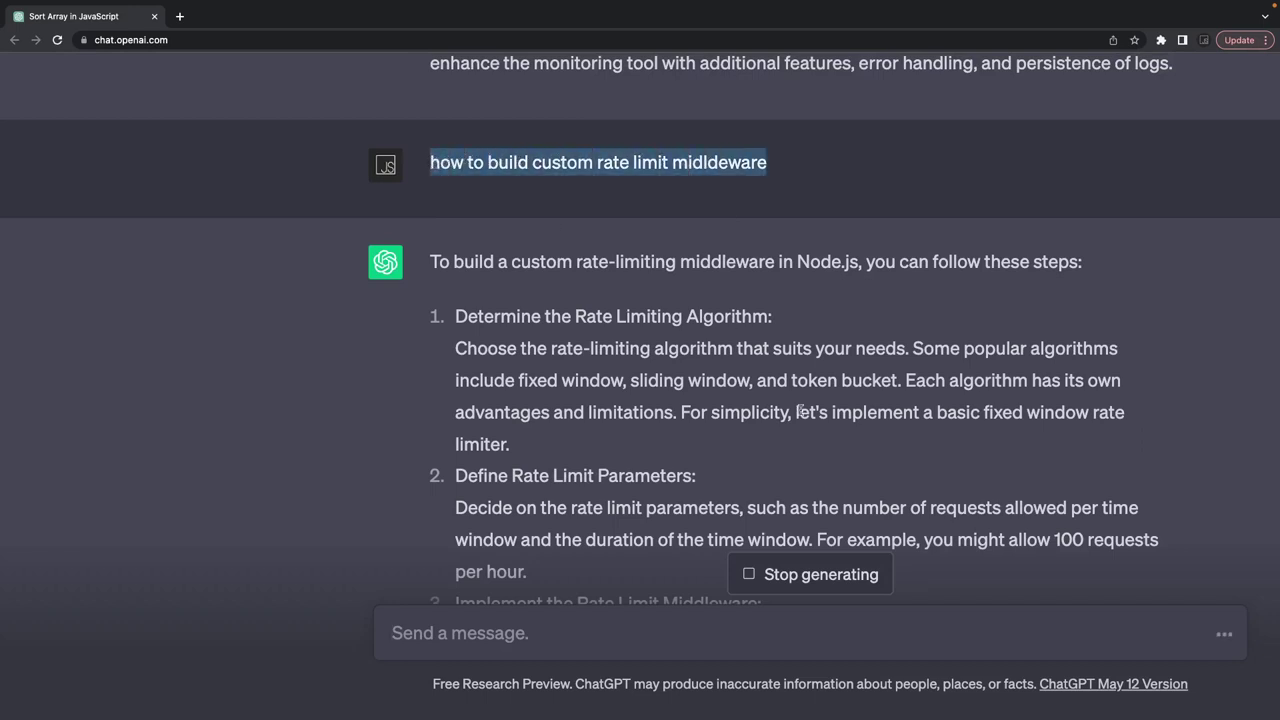
click(528, 632)
key(ctrl+v)
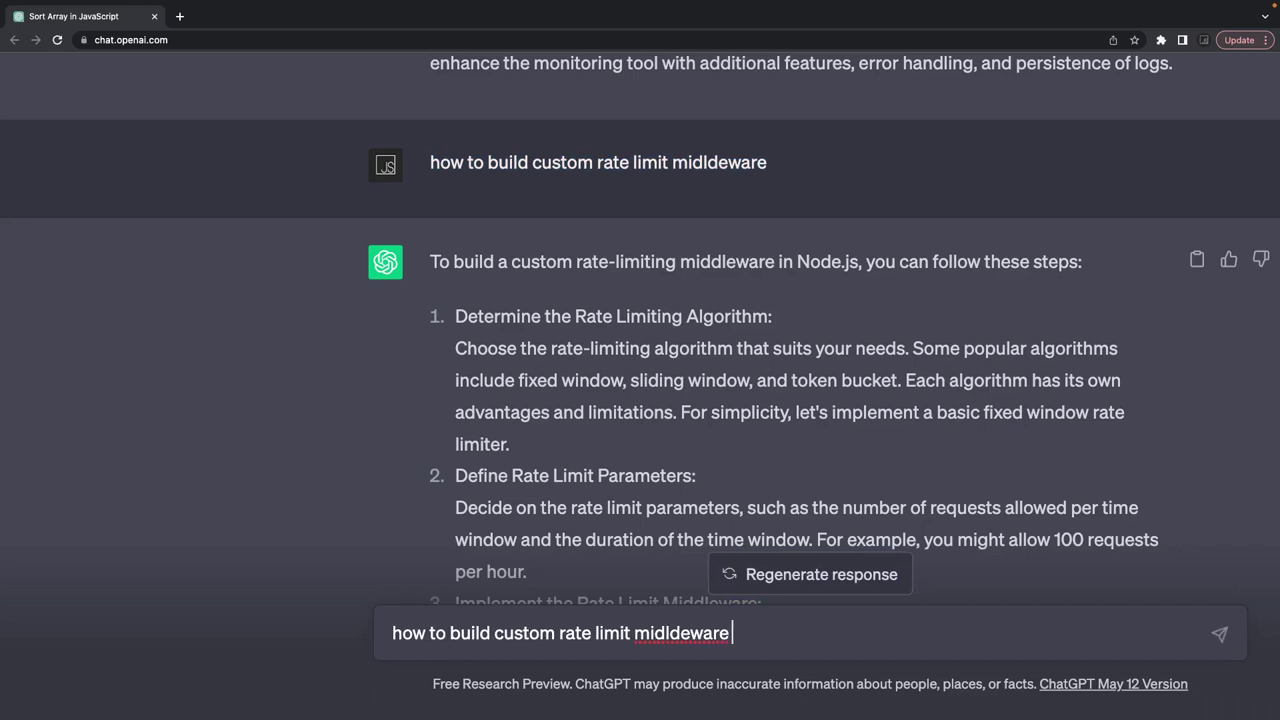
text(nodejs)
key(Return)
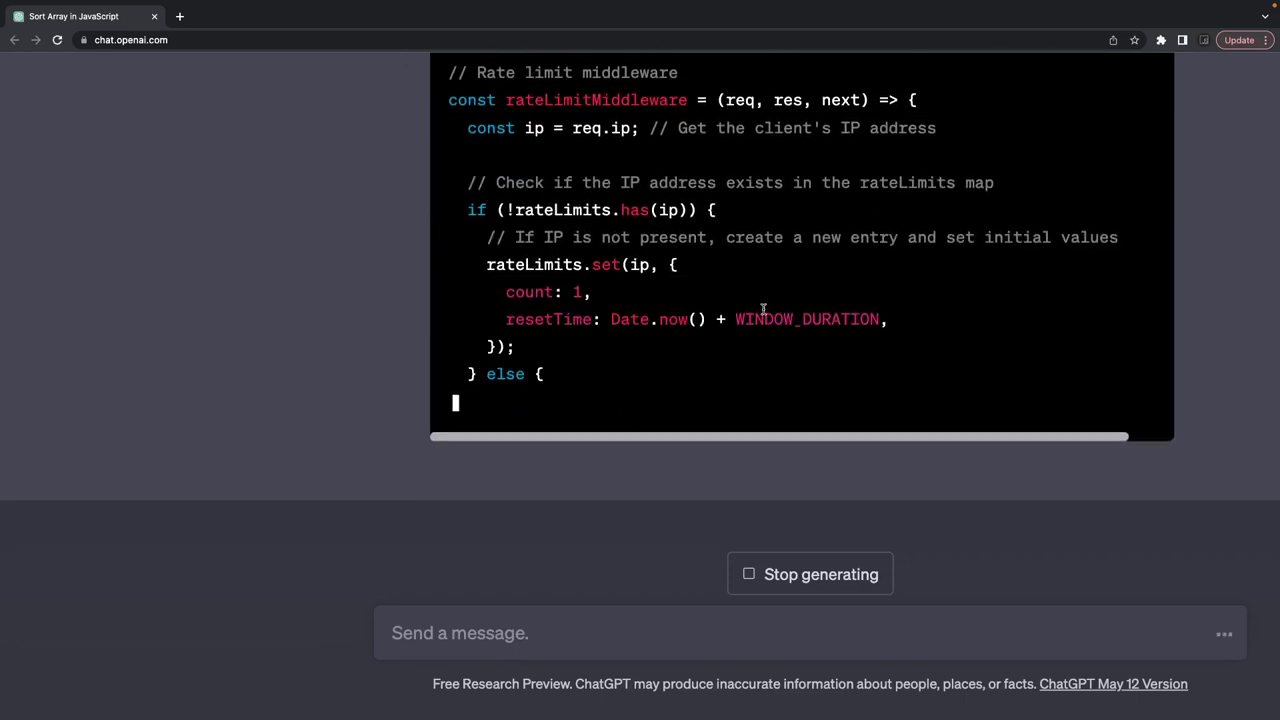
Step: Examine the rateLimitMiddleware code, from its IP check and request counting to its app.use registration and the server start
scroll(727, 297, up, 2)
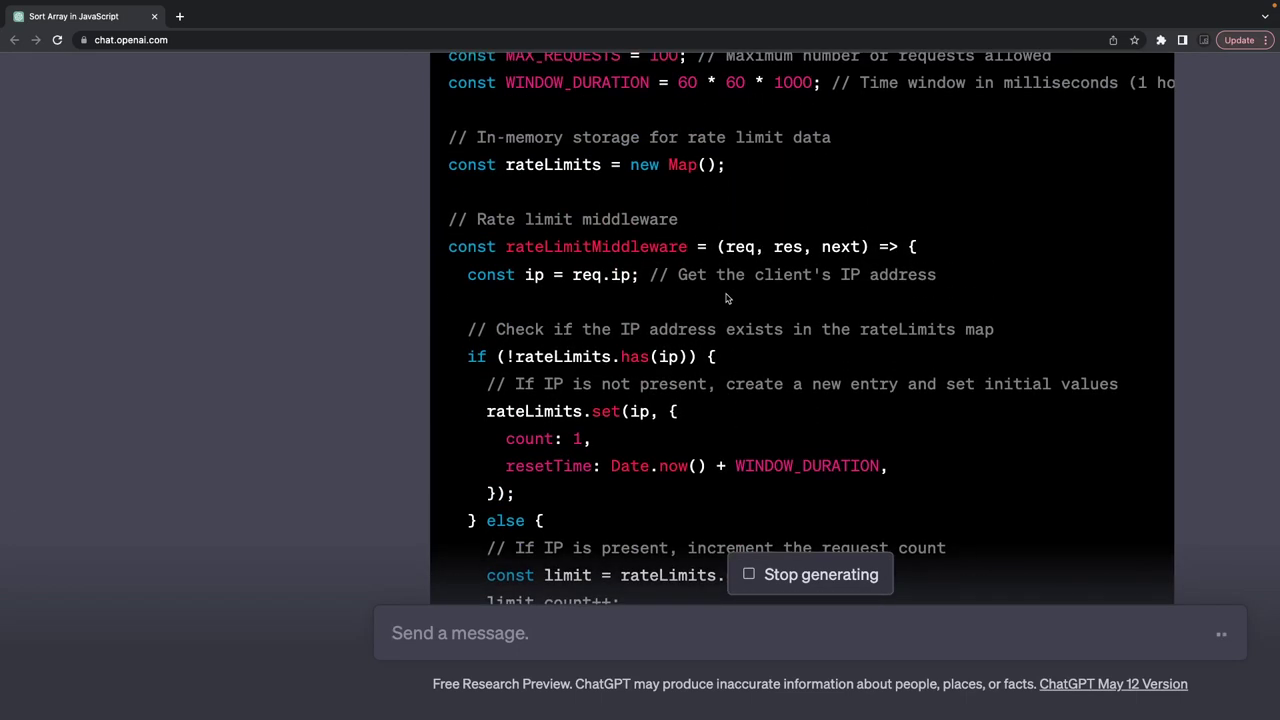
double_click(636, 248)
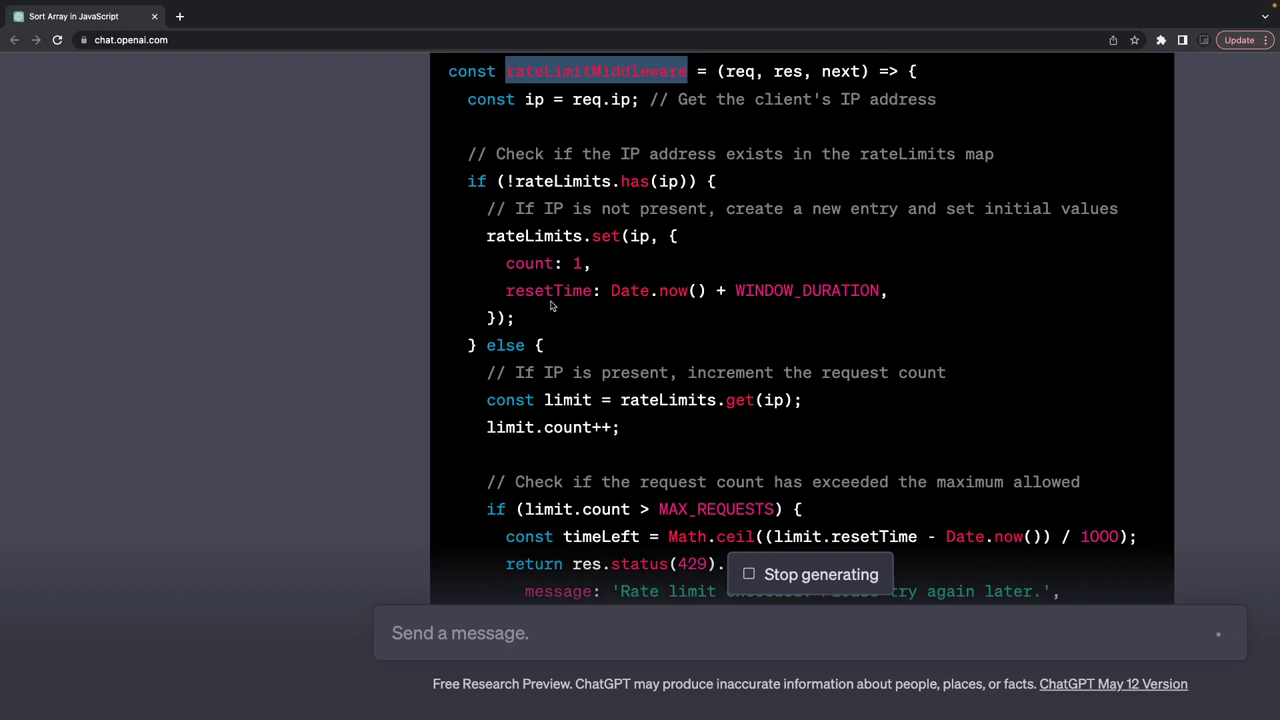
scroll(551, 306, down, 1)
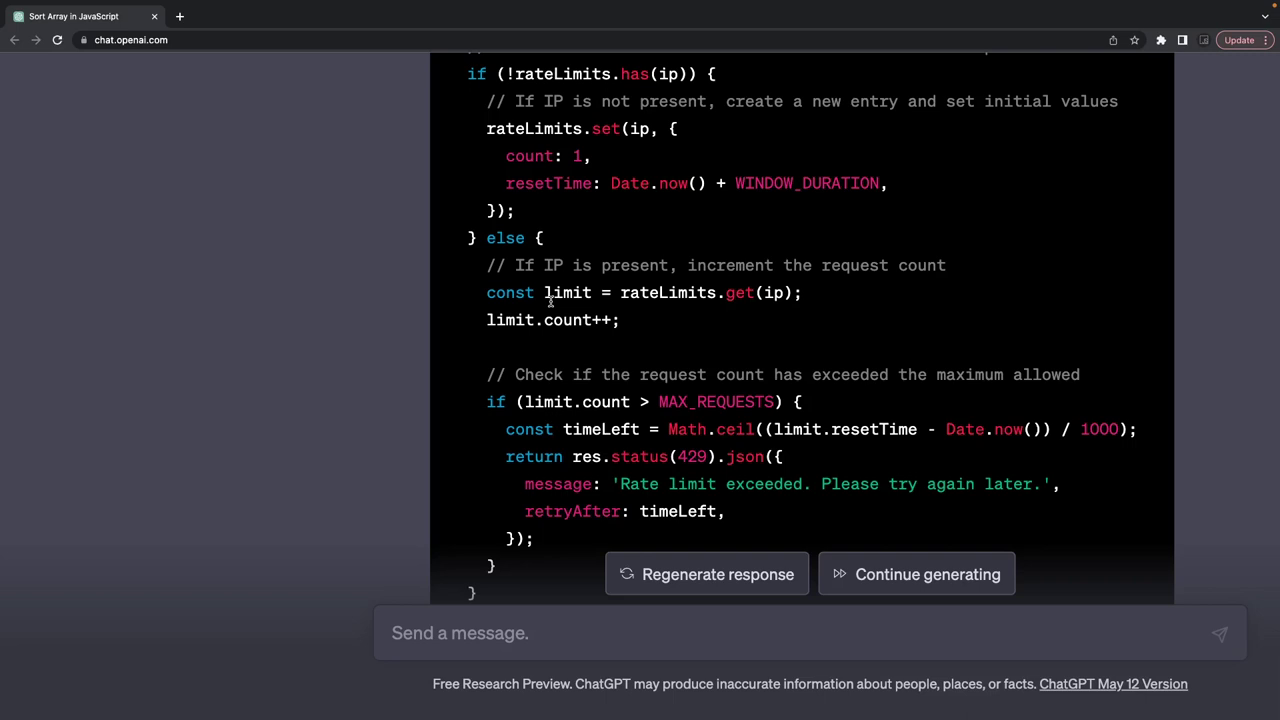
scroll(684, 455, down, 10)
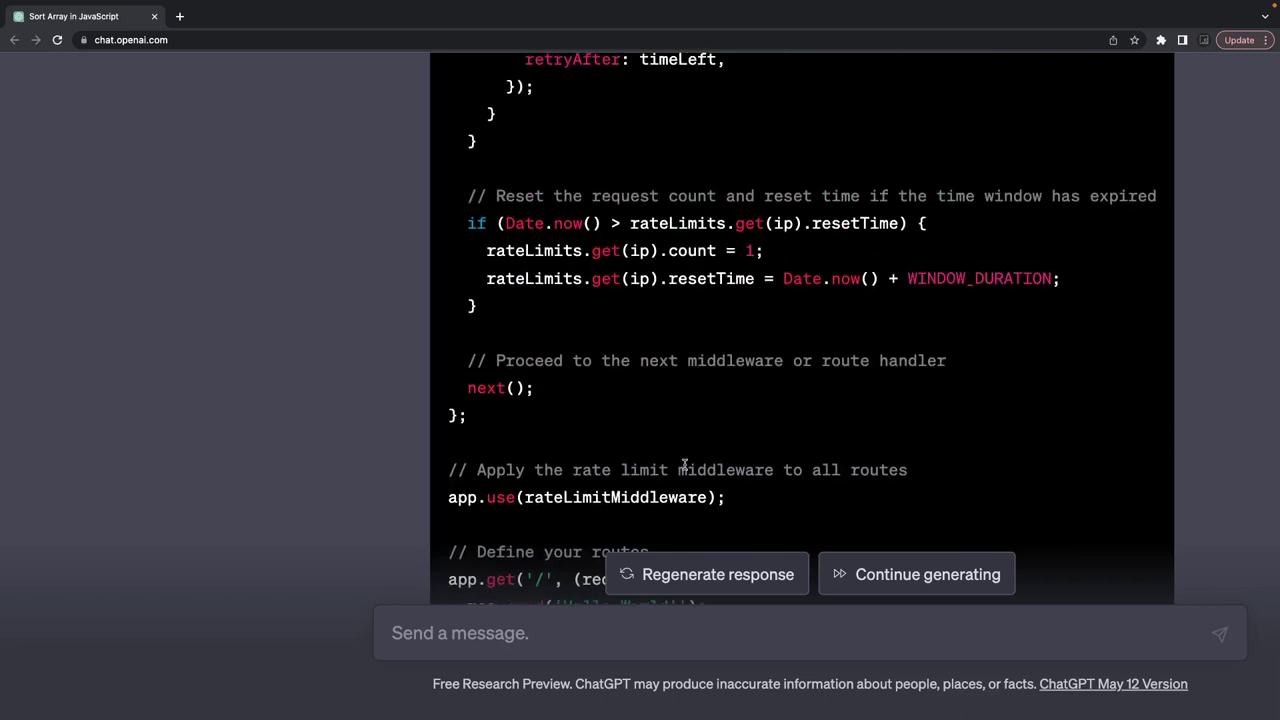
scroll(684, 464, down, 5)
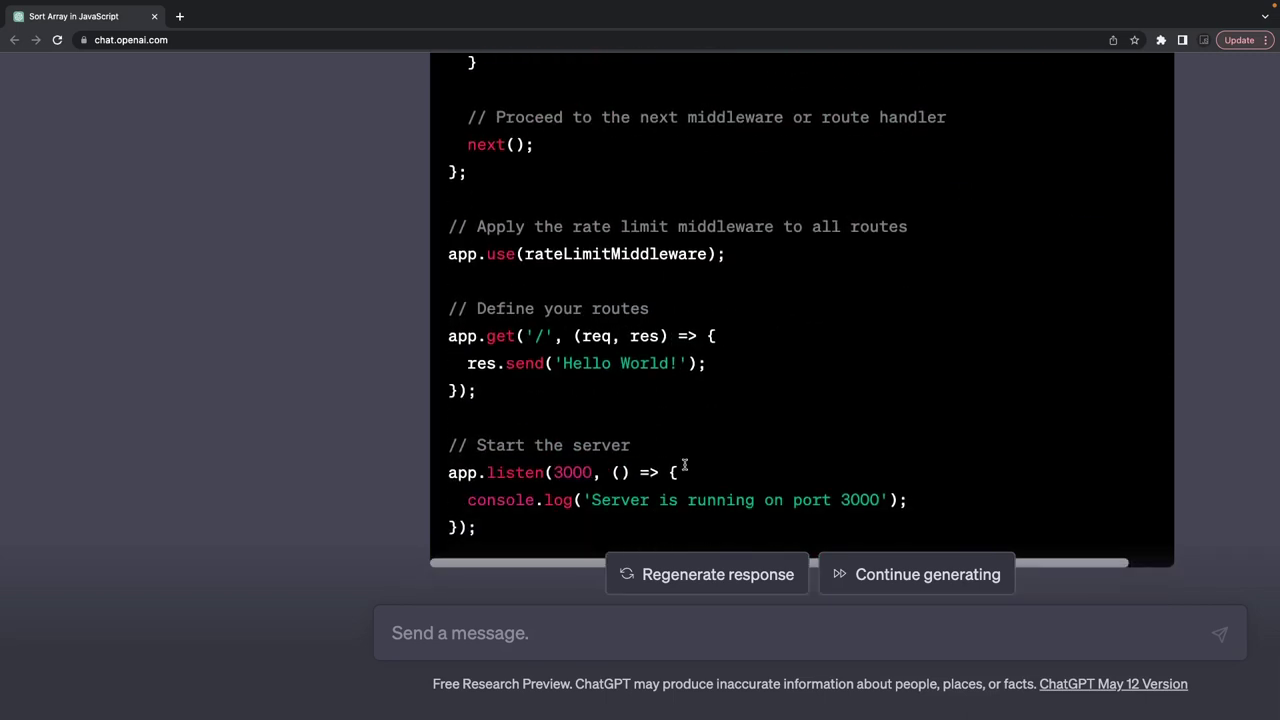
triple_click(533, 254)
scroll(548, 465, down, 10)
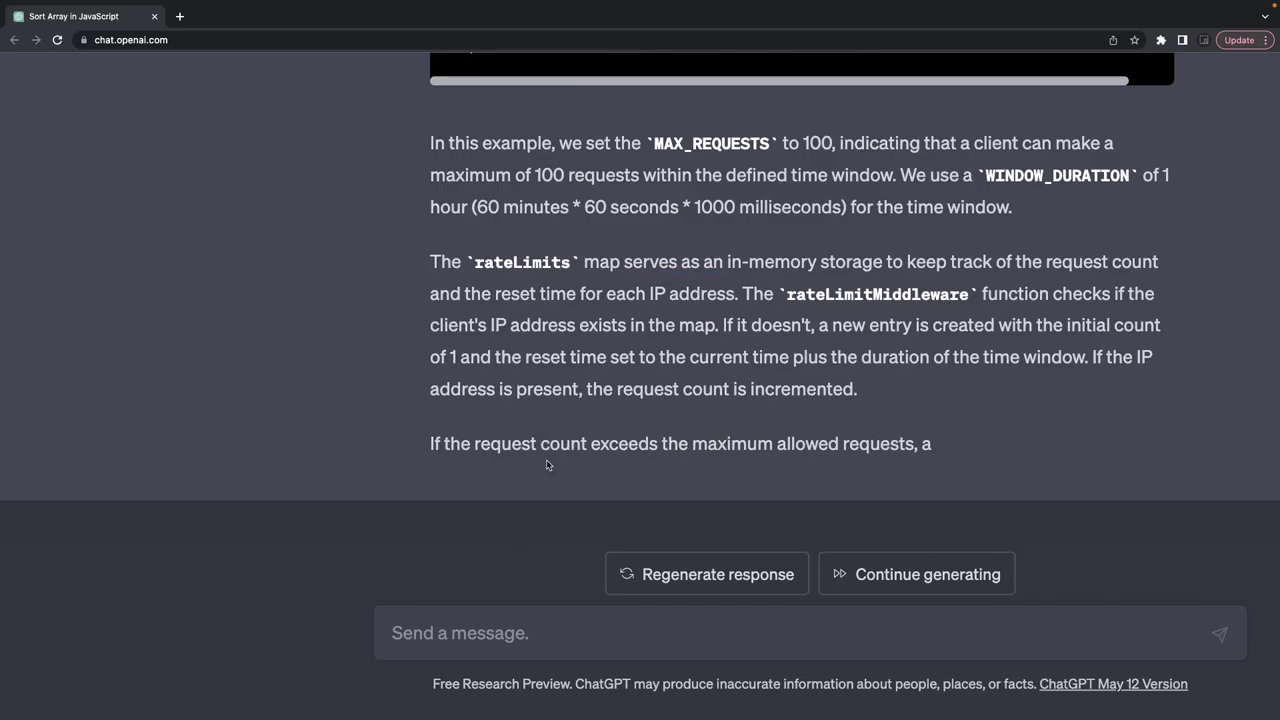
Step: Continue generating the cut-off rate limit answer and read through to its closing explanation
scroll(548, 465, up, 1)
scroll(547, 465, up, 1)
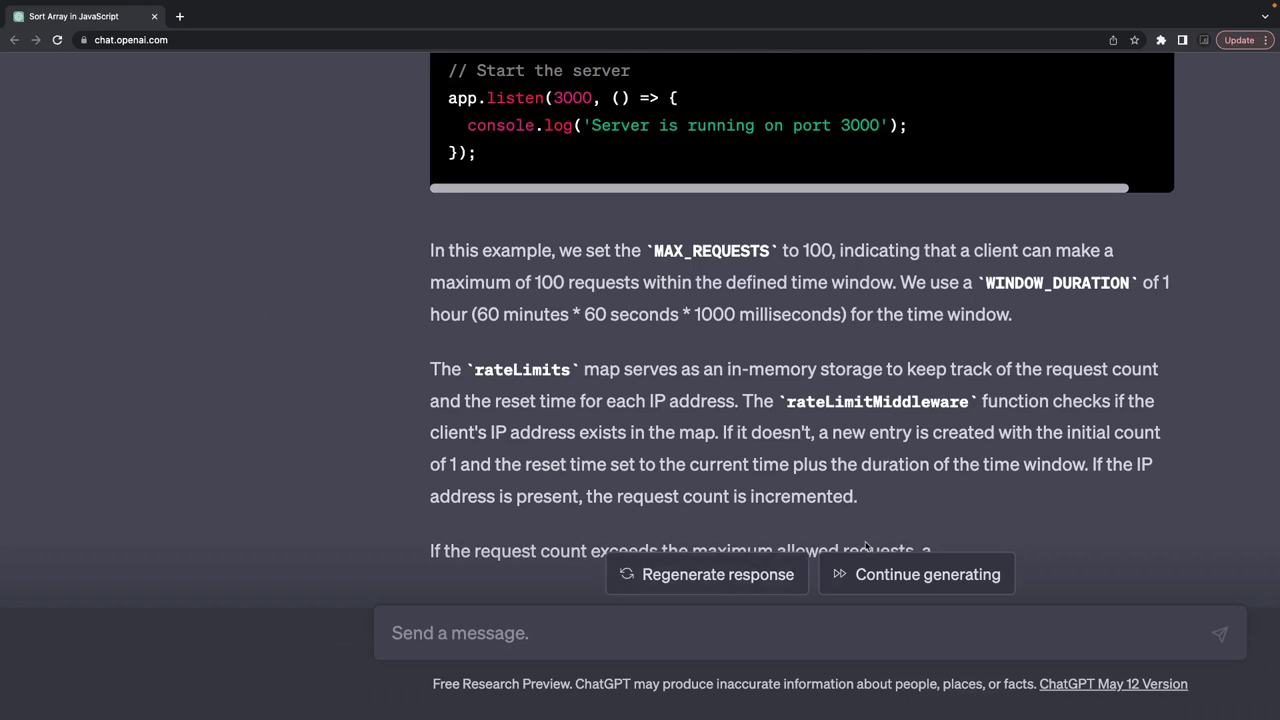
click(884, 568)
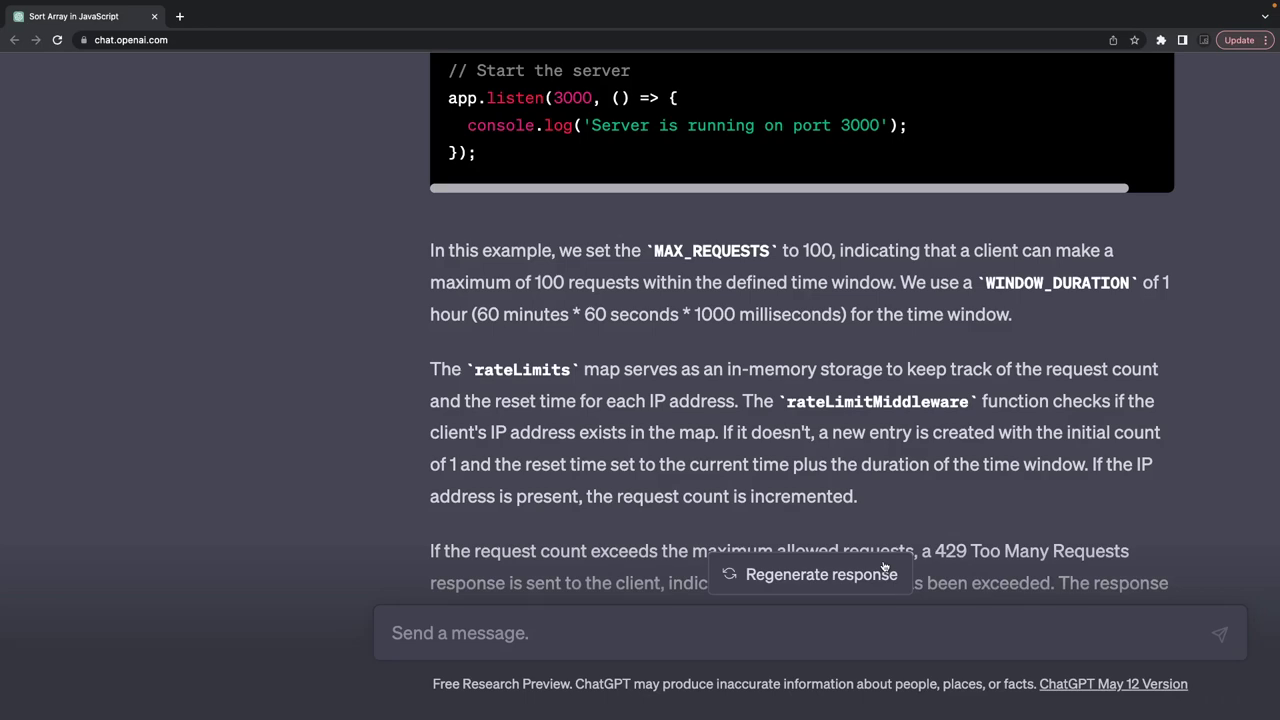
scroll(884, 567, down, 5)
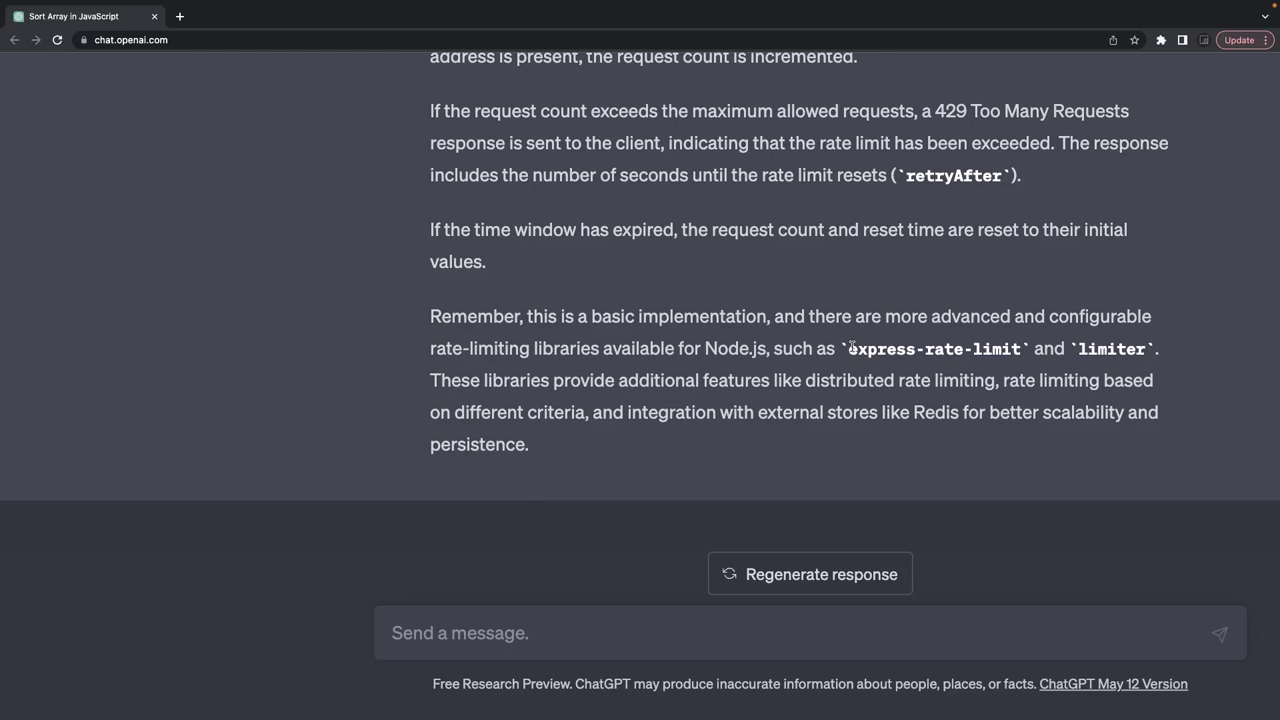
Step: Send the prompt "build auth middleware for nestjs and auth0"
click(466, 633)
text(buld)
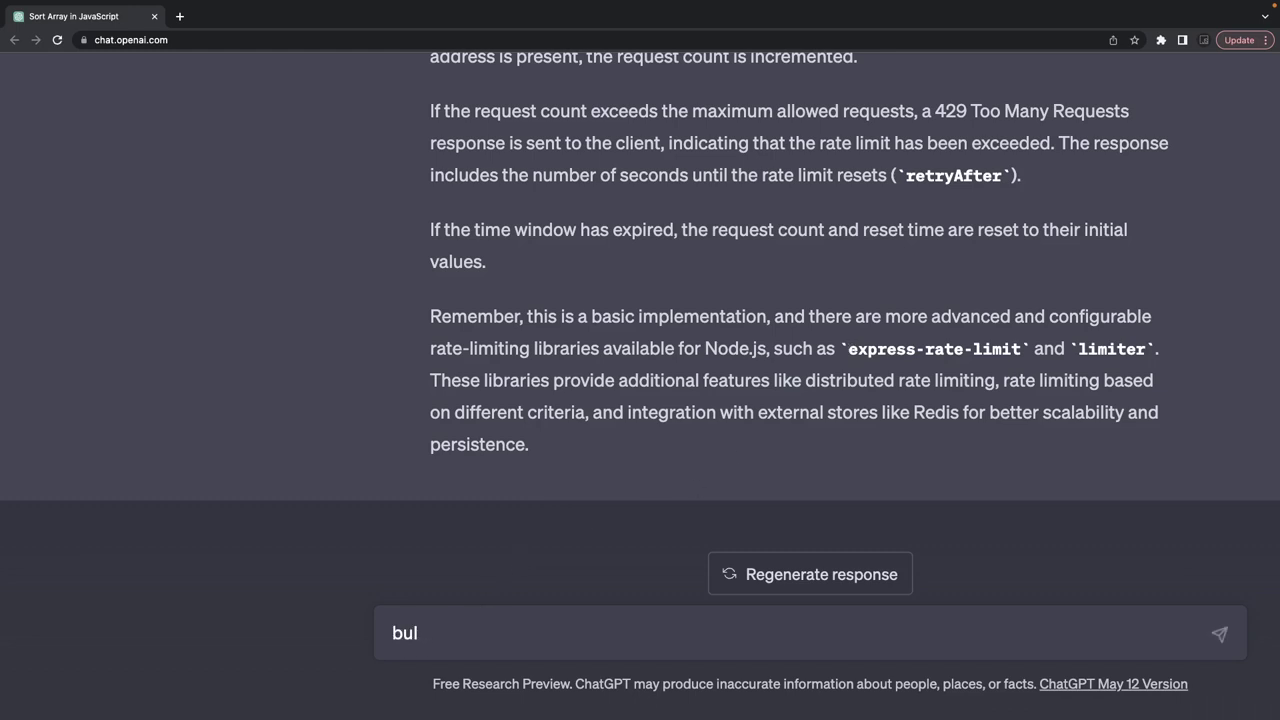
key(BackSpace)
text(ild auth middlew)
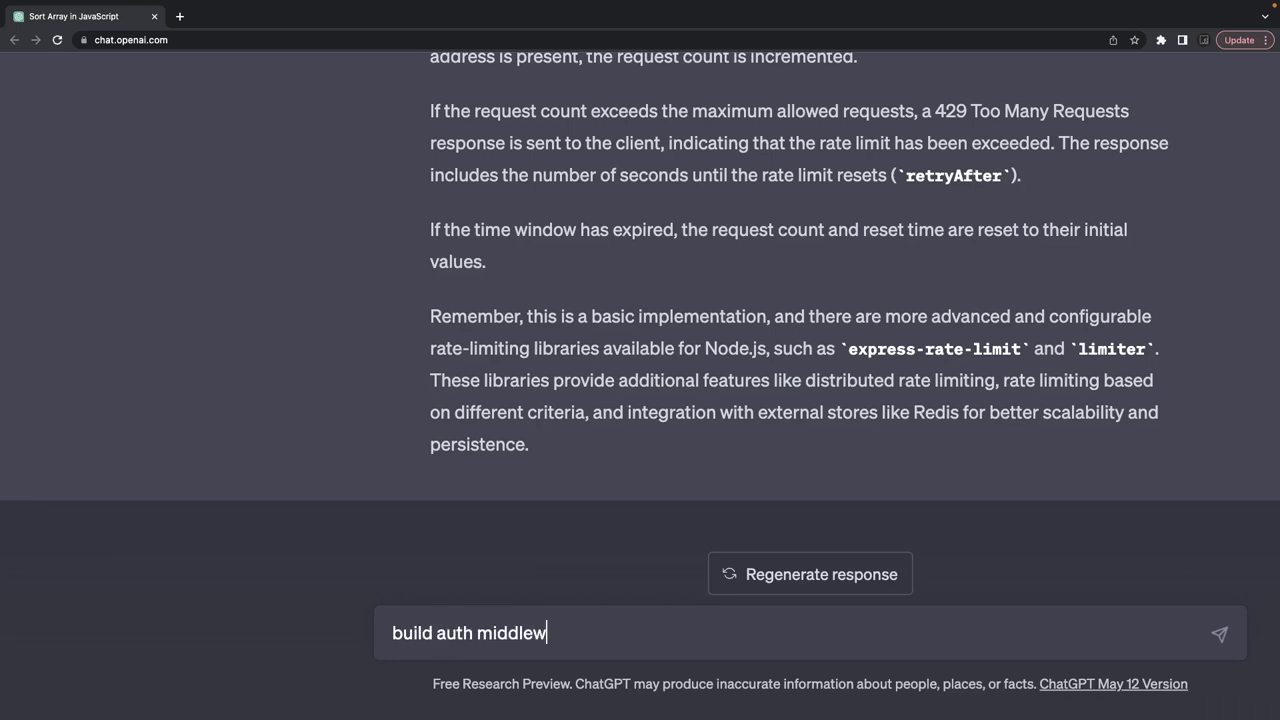
text(are for nestjs and auth0)
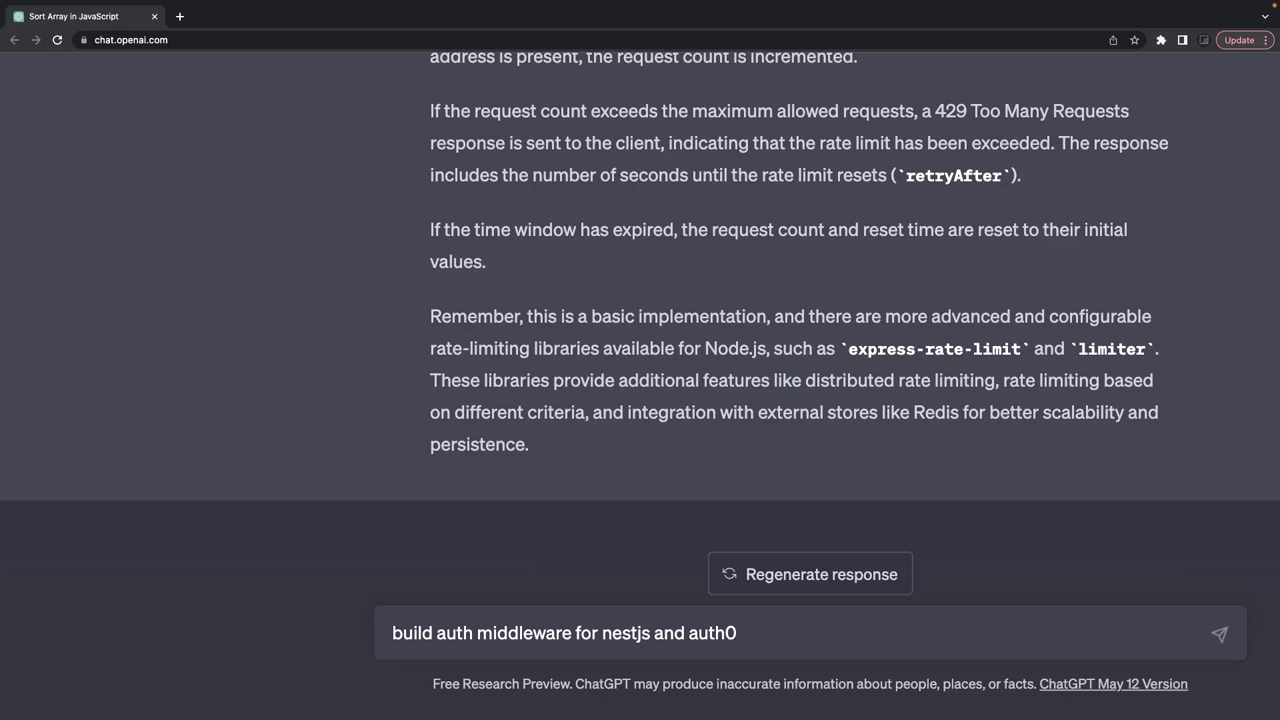
key(Return)
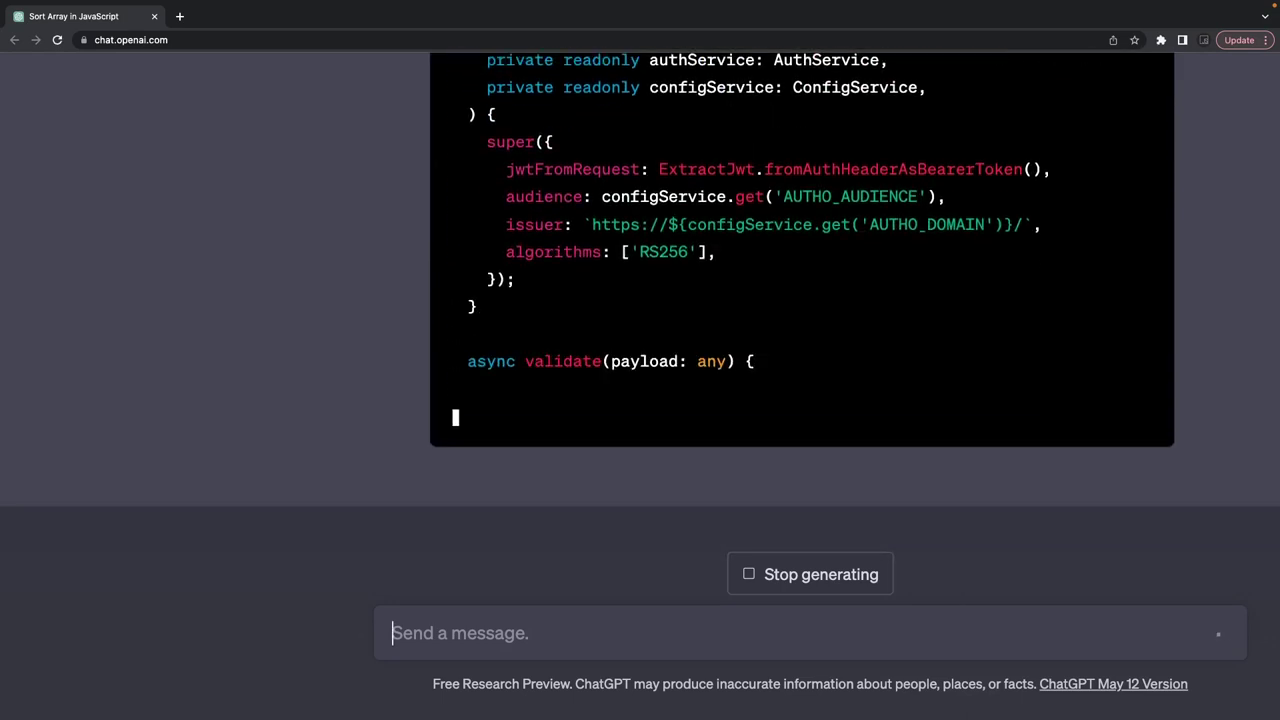
Step: Examine the JWT options in the AuthStrategy constructor and the validateUser method in auth.service.ts
scroll(496, 368, up, 4)
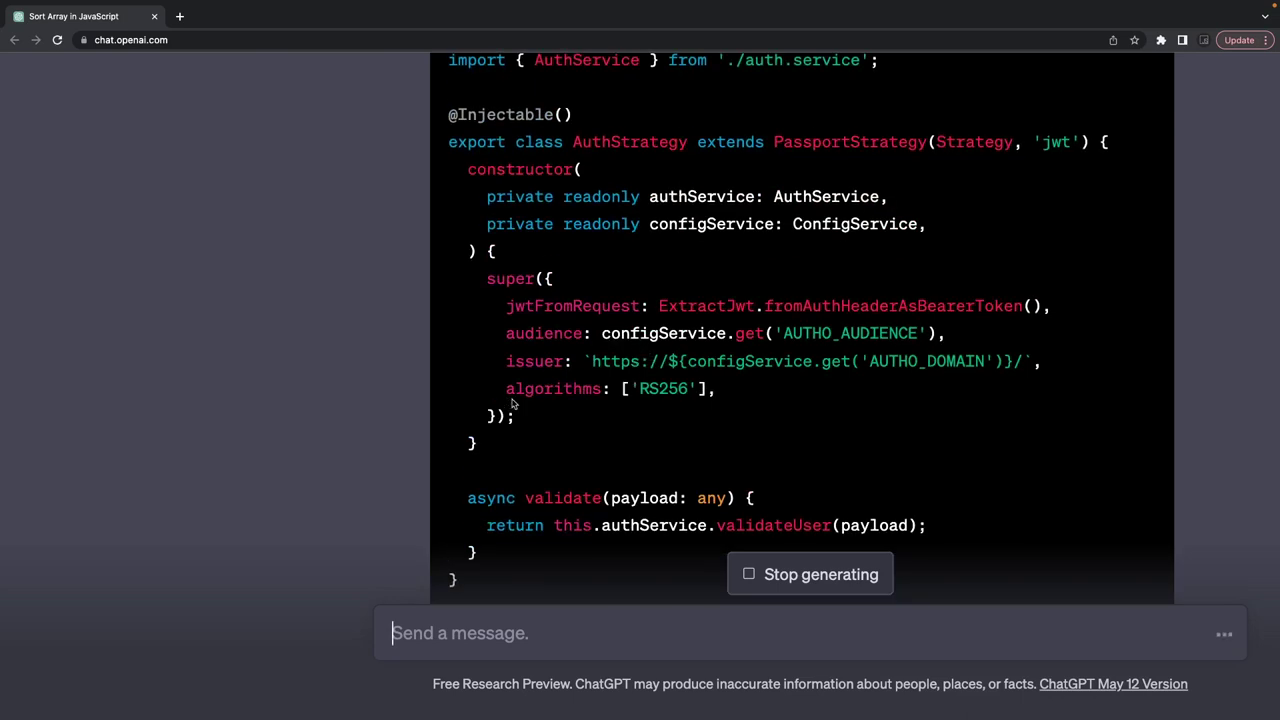
drag(537, 414, 481, 305)
scroll(481, 306, up, 1)
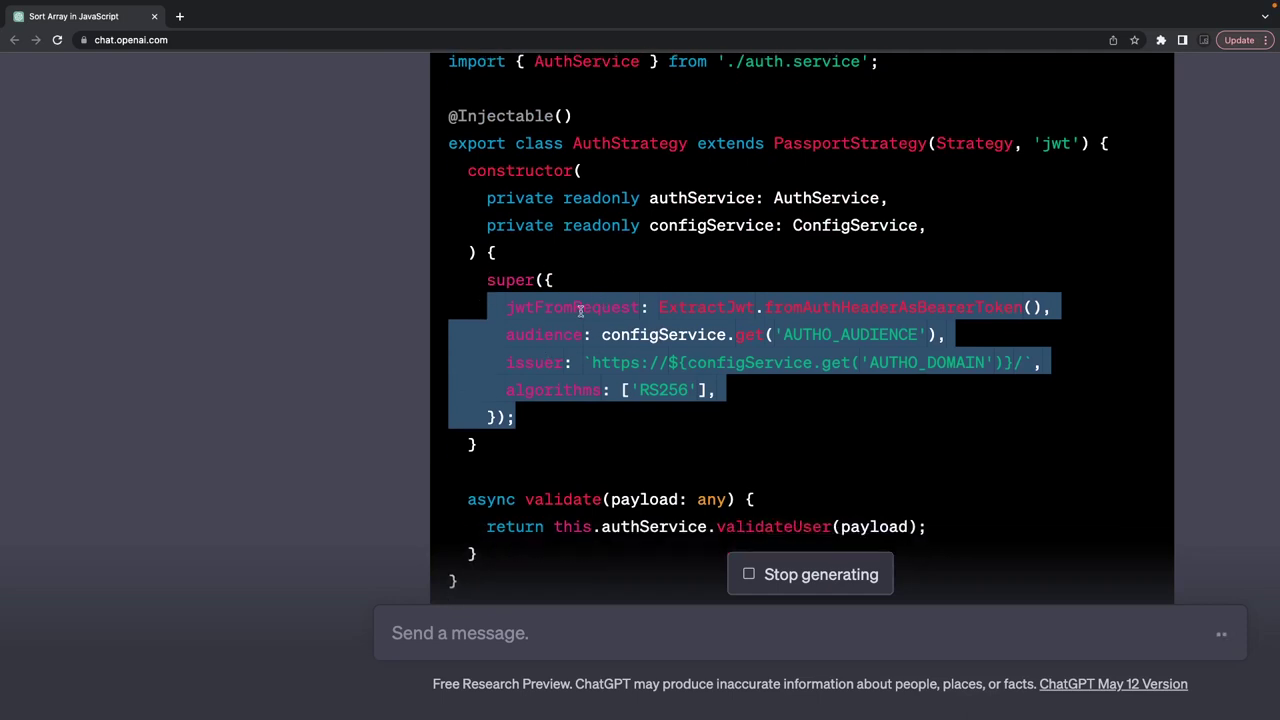
scroll(646, 302, down, 6)
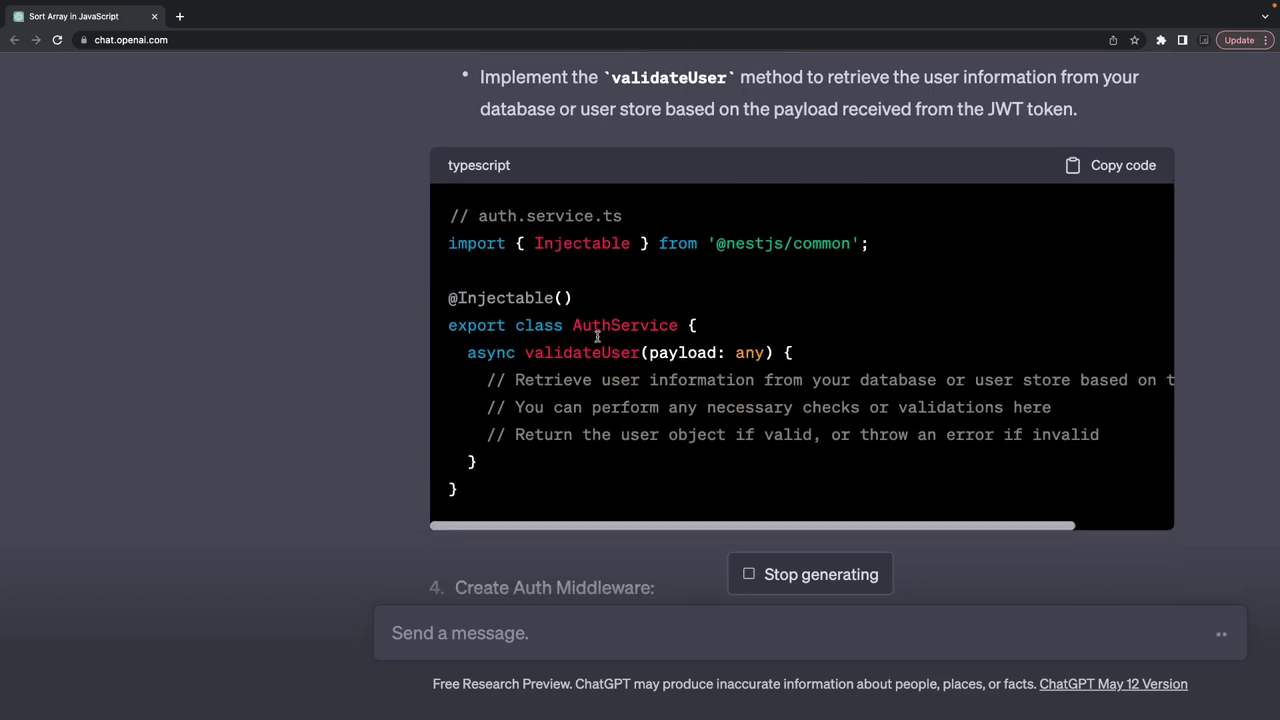
double_click(593, 358)
Step: Examine the AuthMiddleware class declaration and its passport.authenticate call with the error and missing-user handling
scroll(594, 362, down, 8)
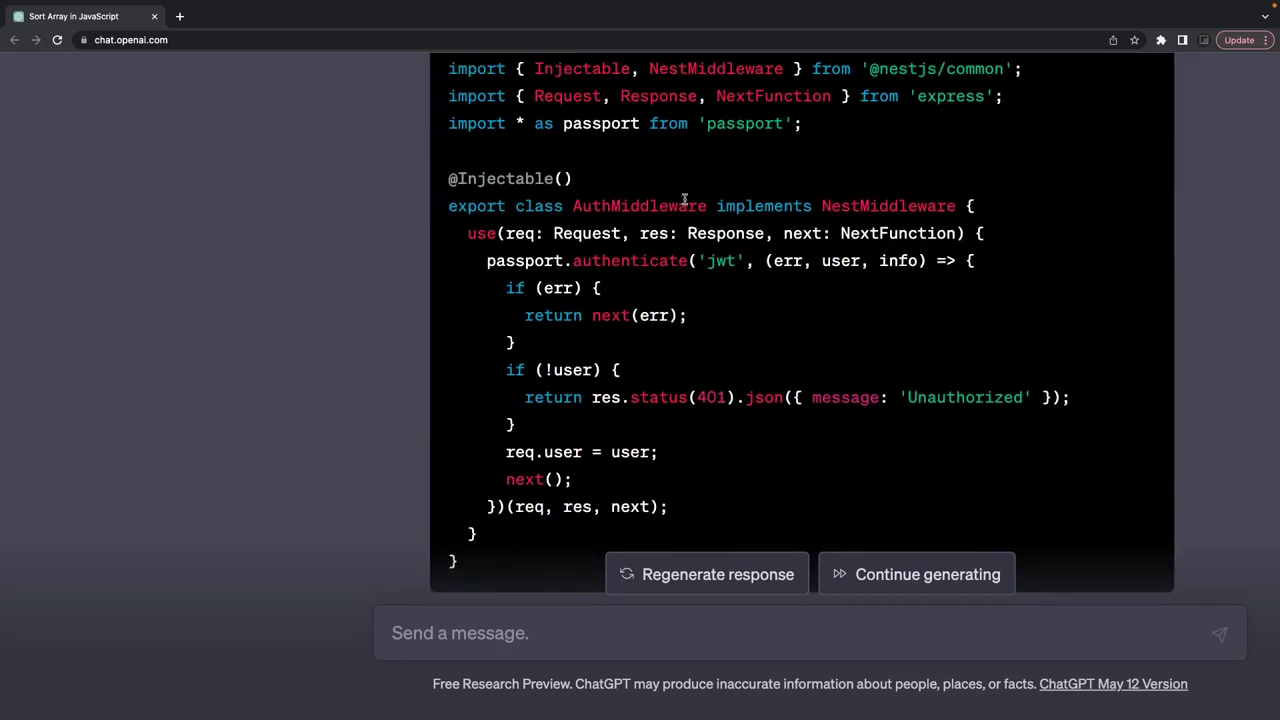
triple_click(613, 203)
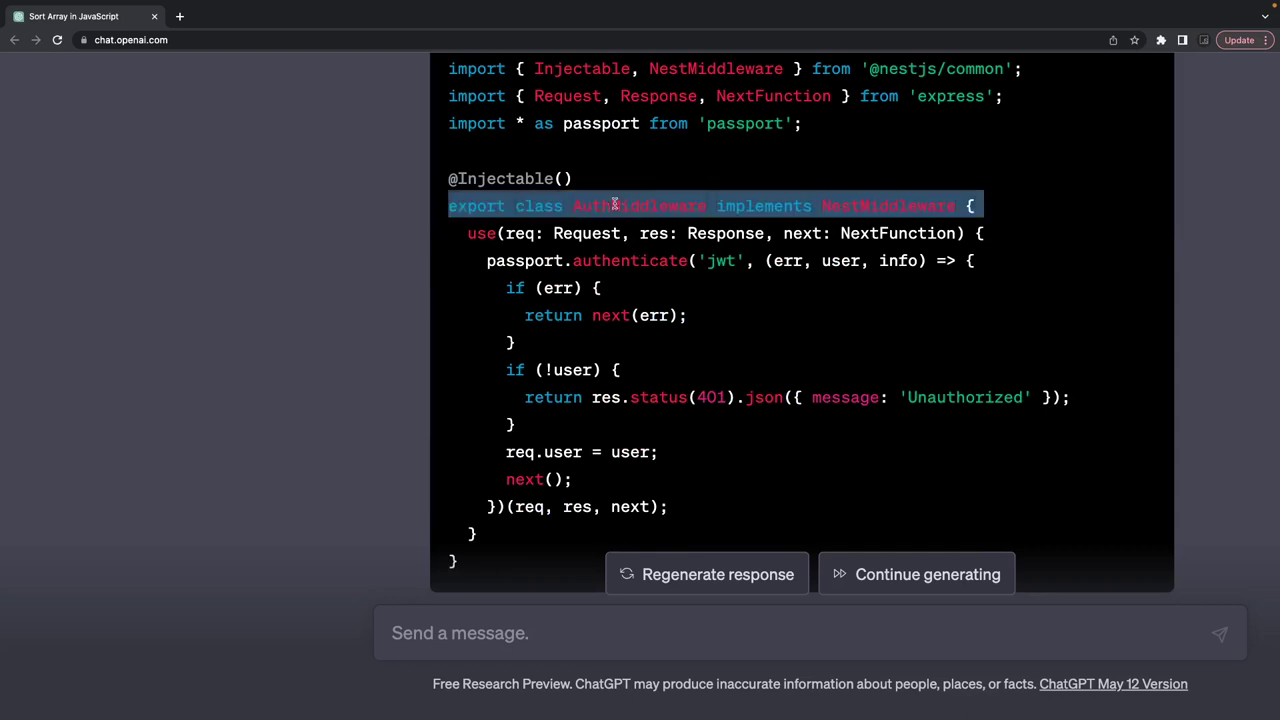
double_click(513, 260)
double_click(635, 260)
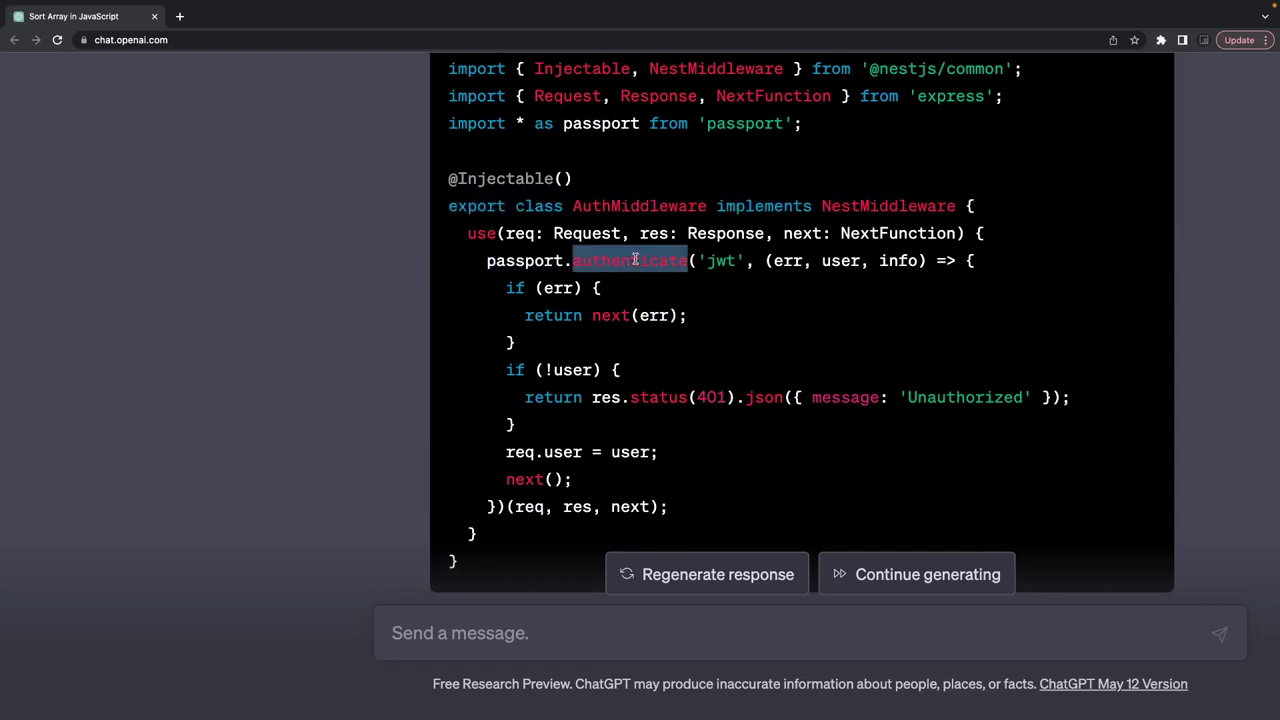
drag(561, 413, 524, 258)
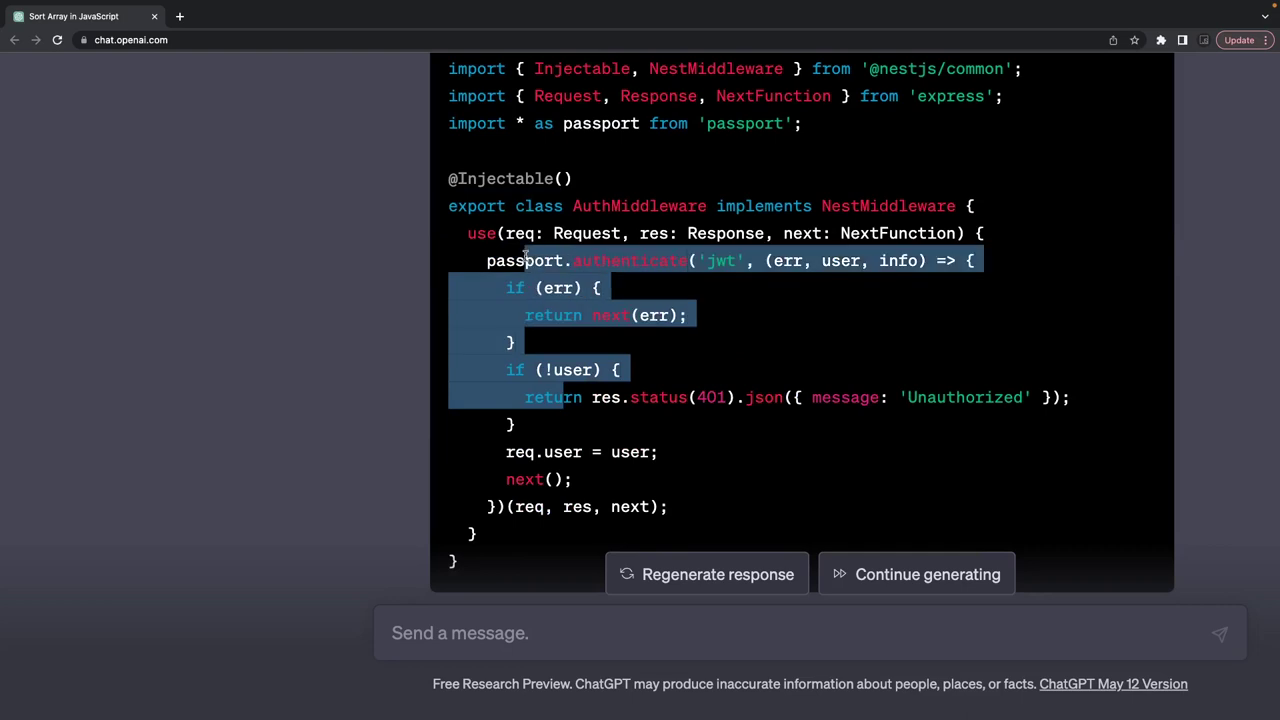
Step: Examine the AuthStrategy provider and the AuthMiddleware registration in the configure method of app.module.ts
scroll(600, 308, down, 10)
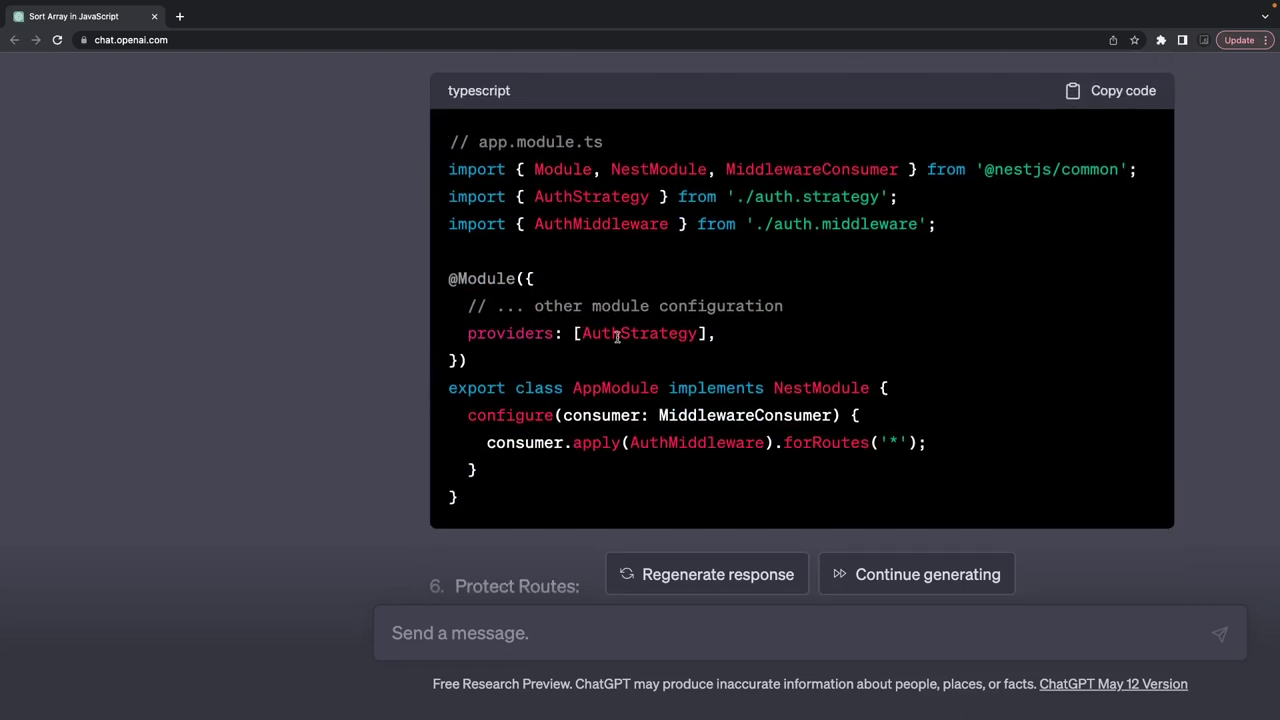
triple_click(617, 337)
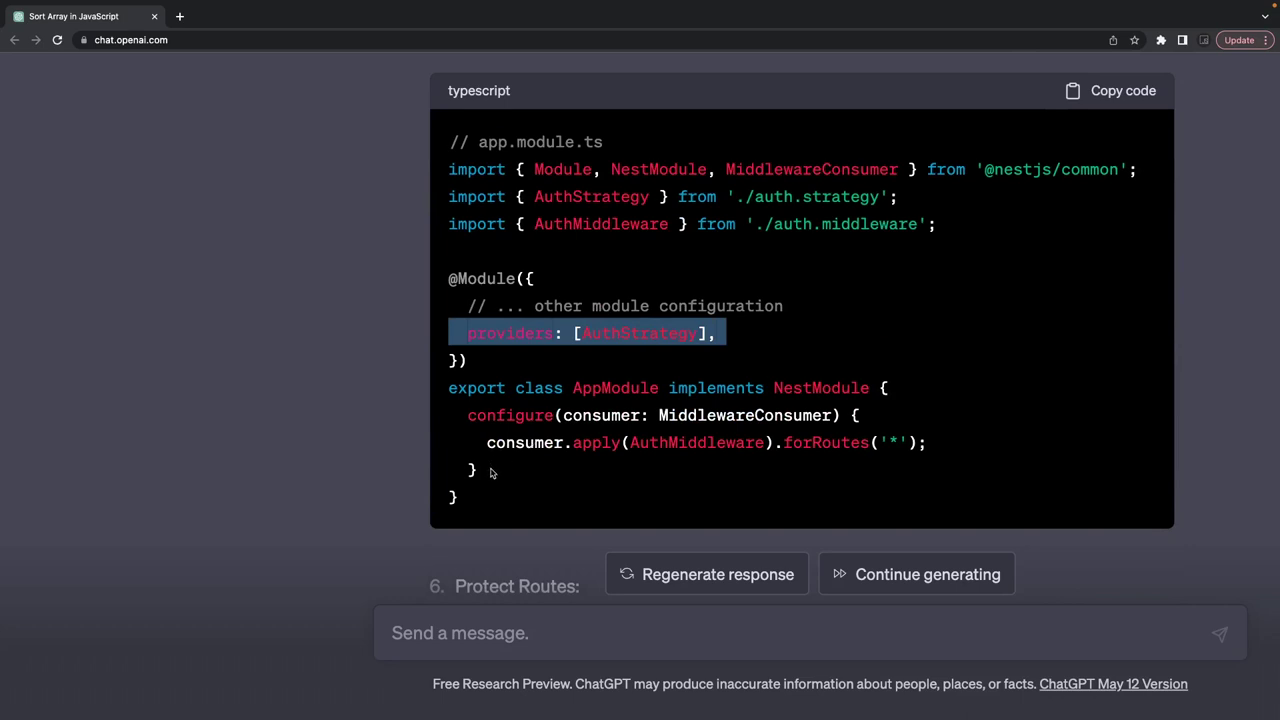
drag(490, 472, 455, 422)
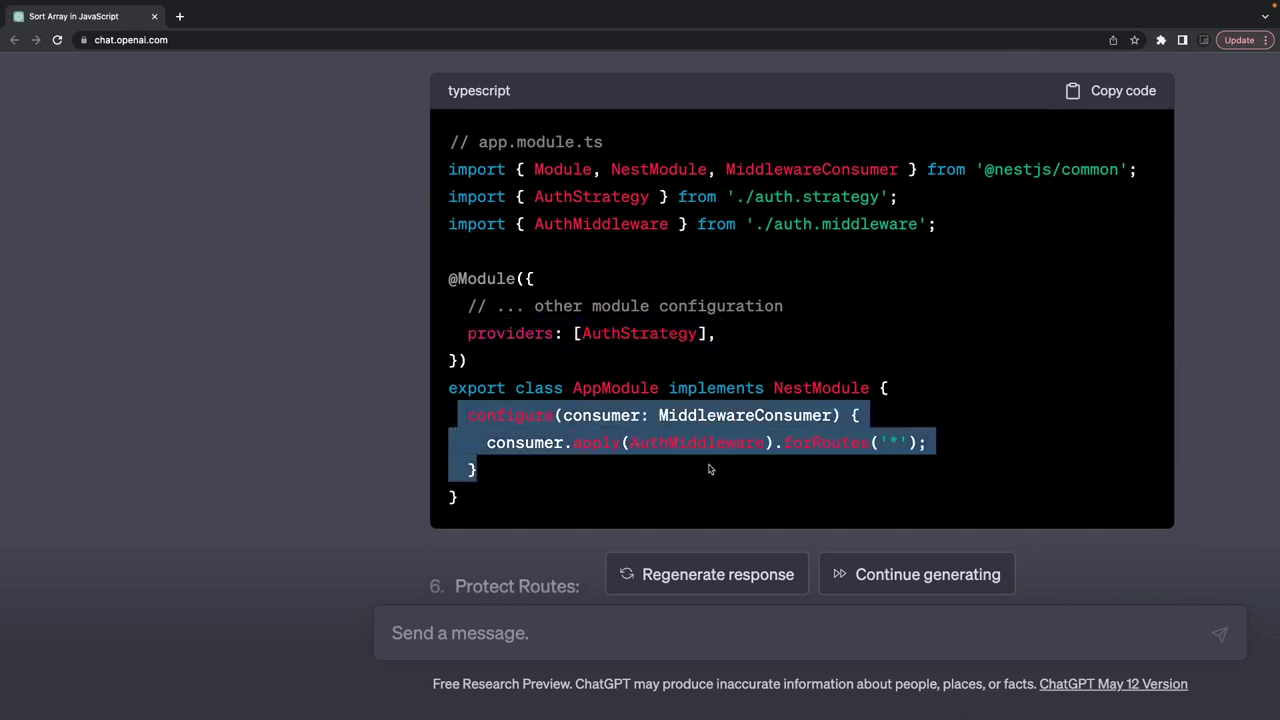
double_click(674, 442)
Step: Continue generating the cut-off auth middleware answer and inspect the Controller decorator in the protected route example
scroll(674, 451, down, 4)
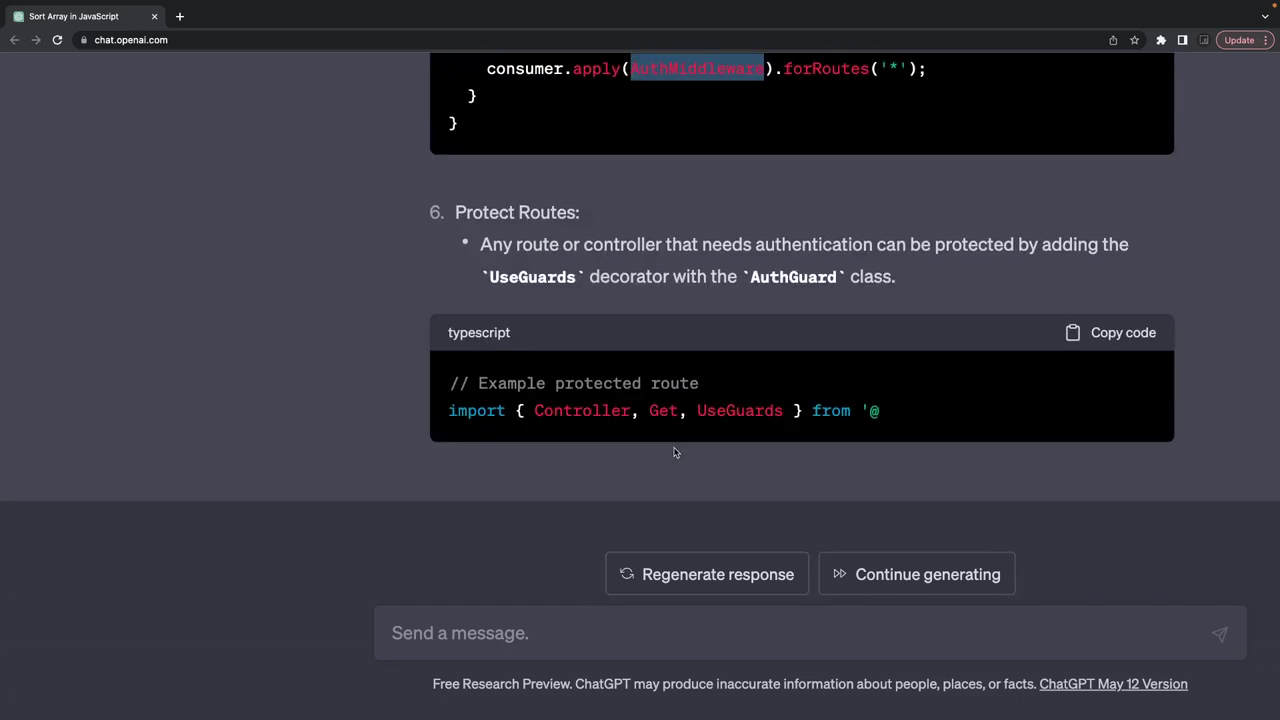
click(862, 574)
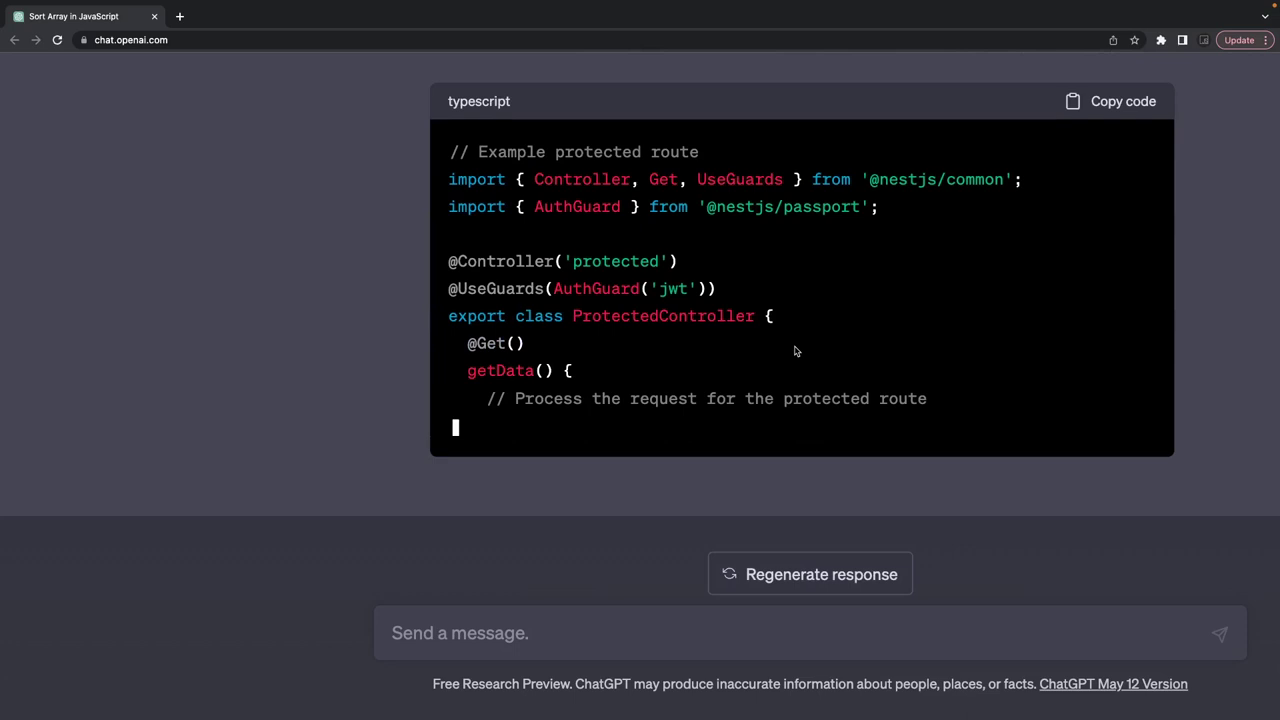
double_click(487, 258)
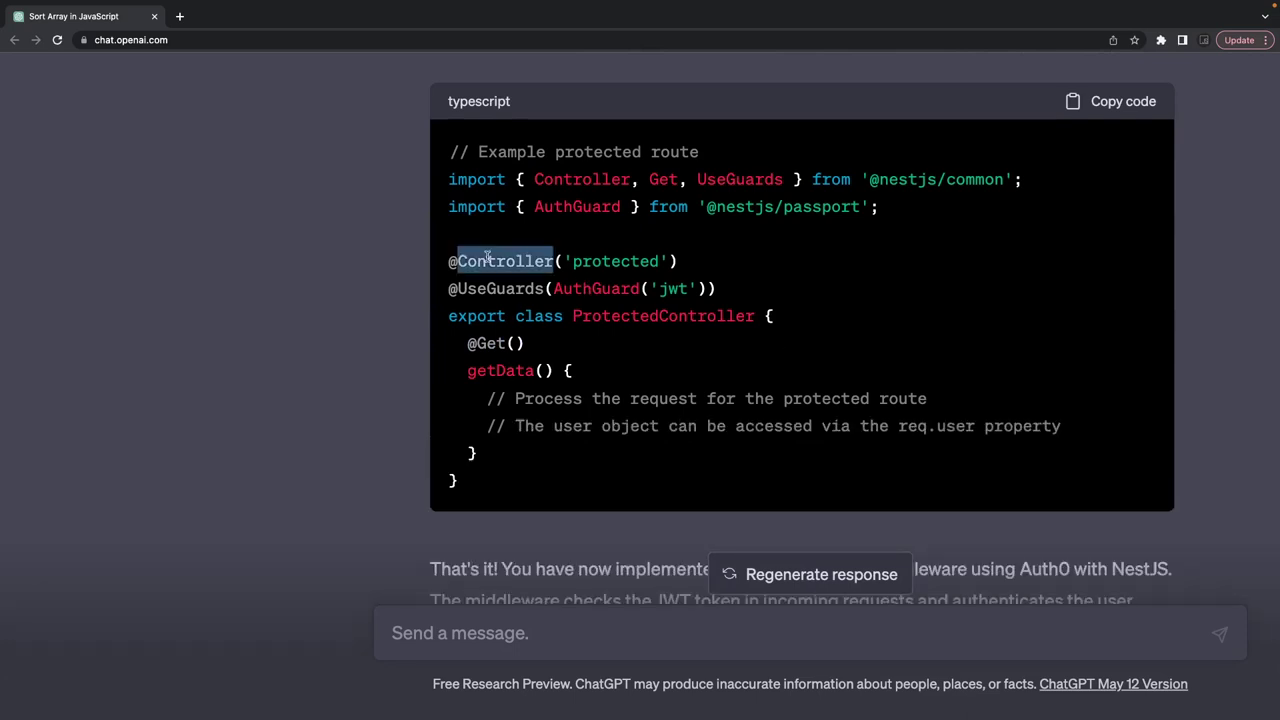
Step: Examine the Controller decorator line and the AuthGuard used in the UseGuards decorator of the protected route example
triple_click(487, 258)
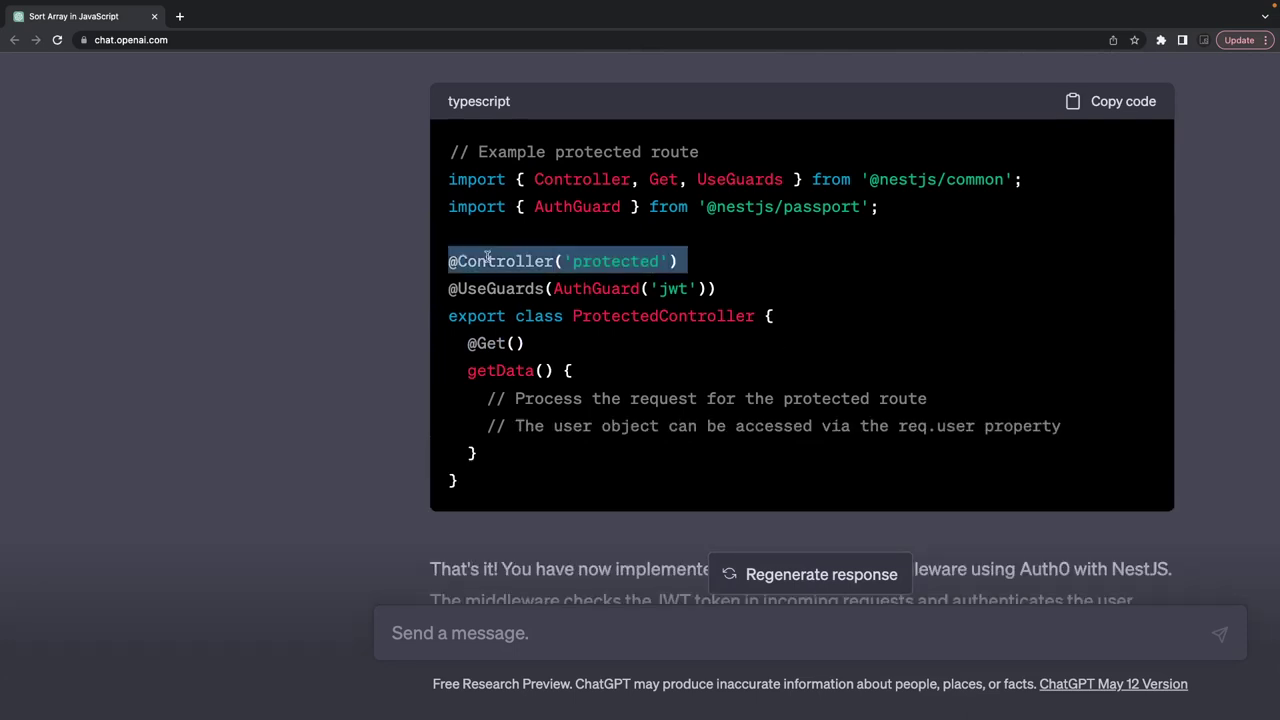
double_click(602, 290)
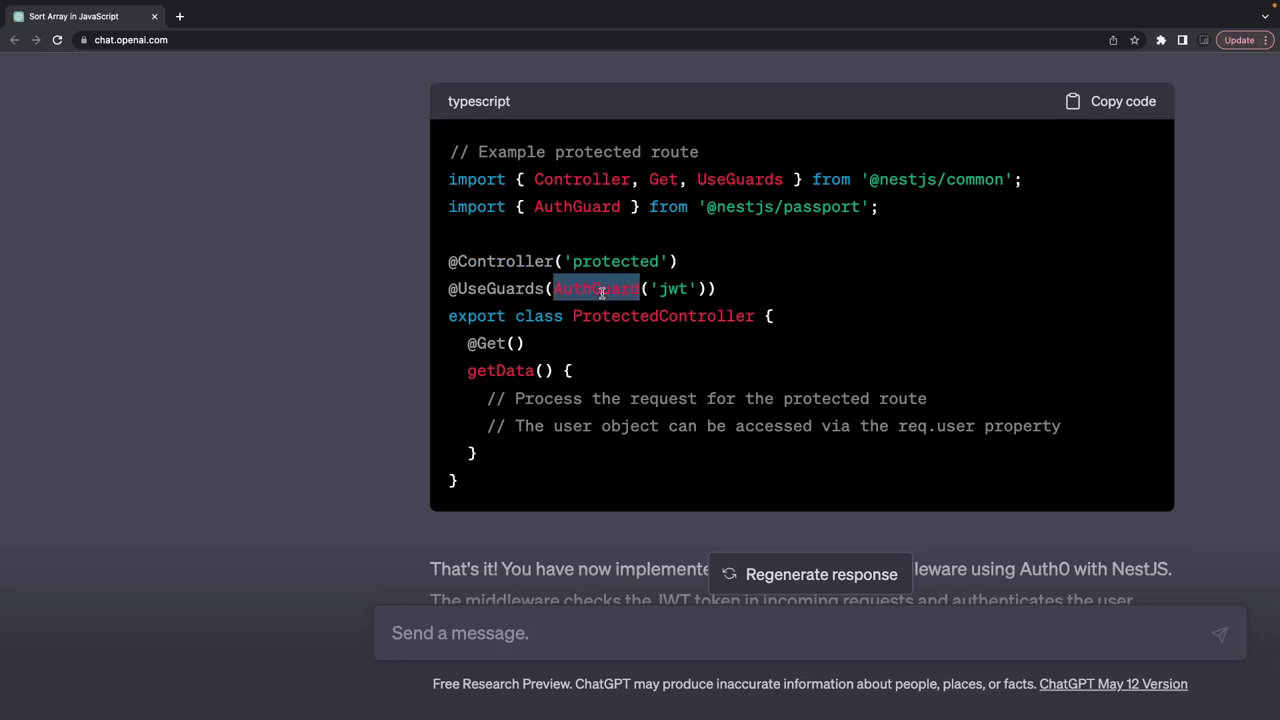
scroll(602, 290, down, 3)
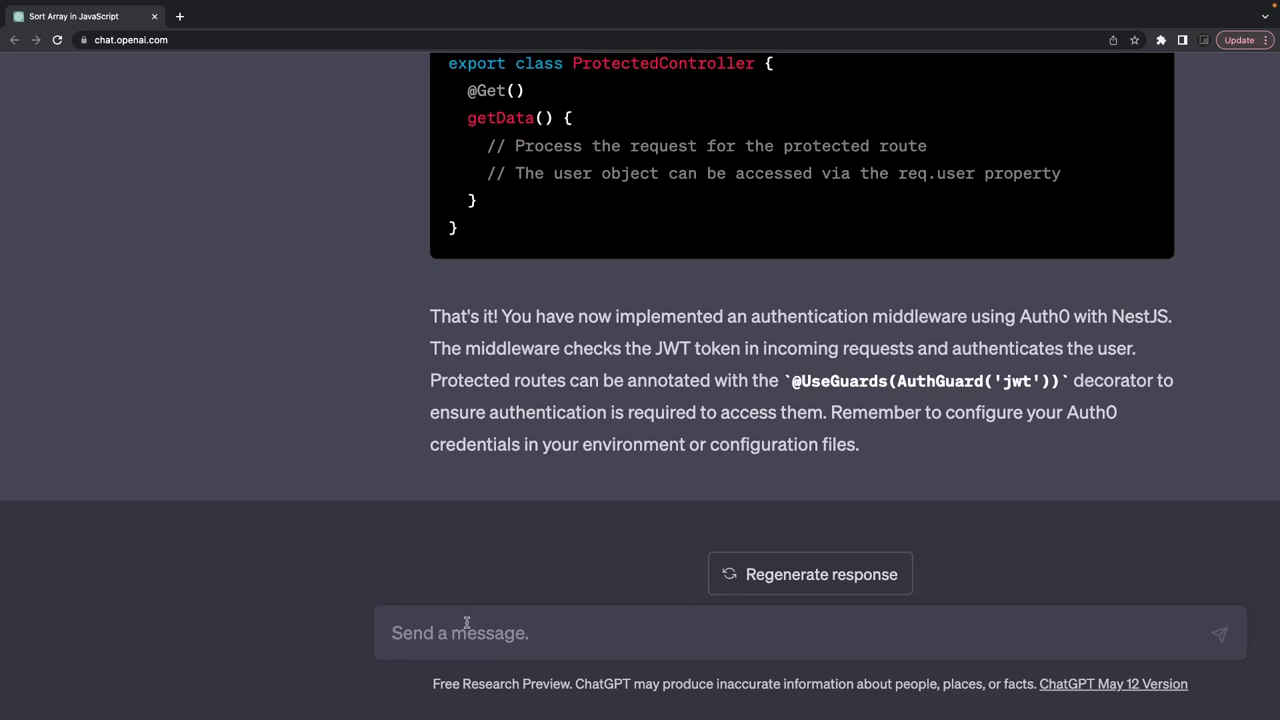
Step: Ask ChatGPT "how to download sql data as csv from express apis"
click(466, 622)
text(how t)
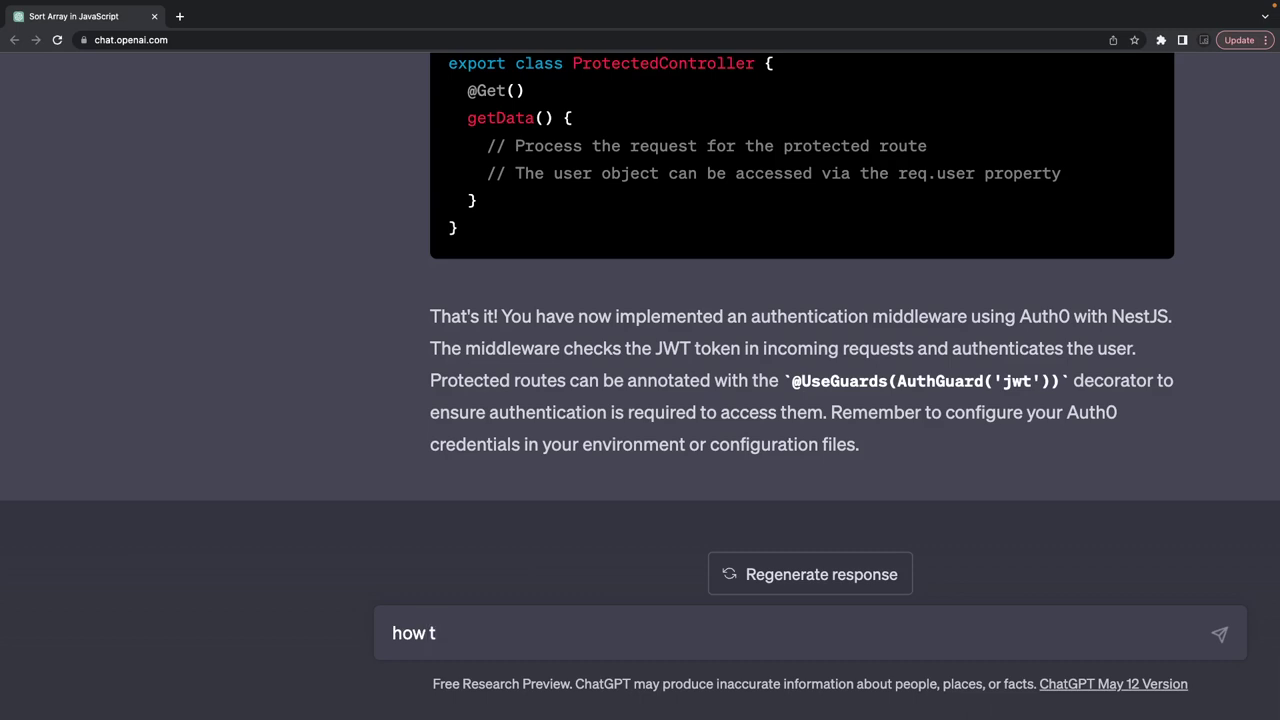
text(o download )
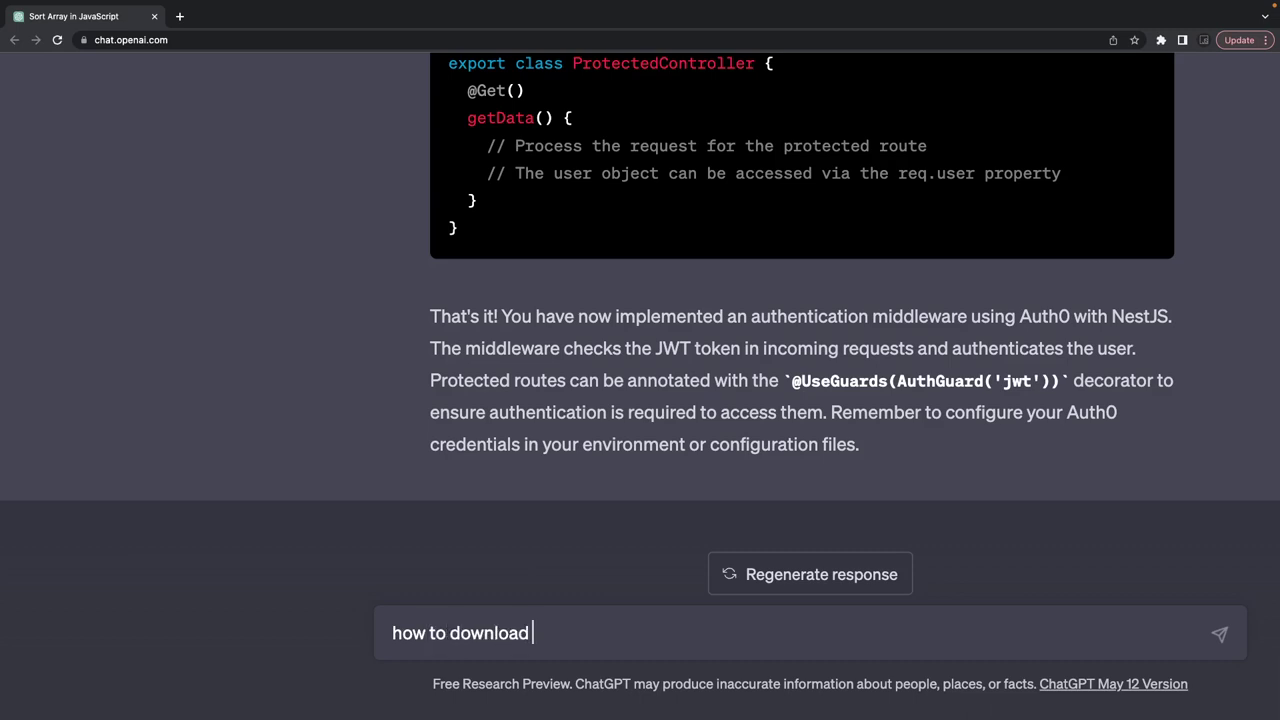
text(sql data as csv from a)
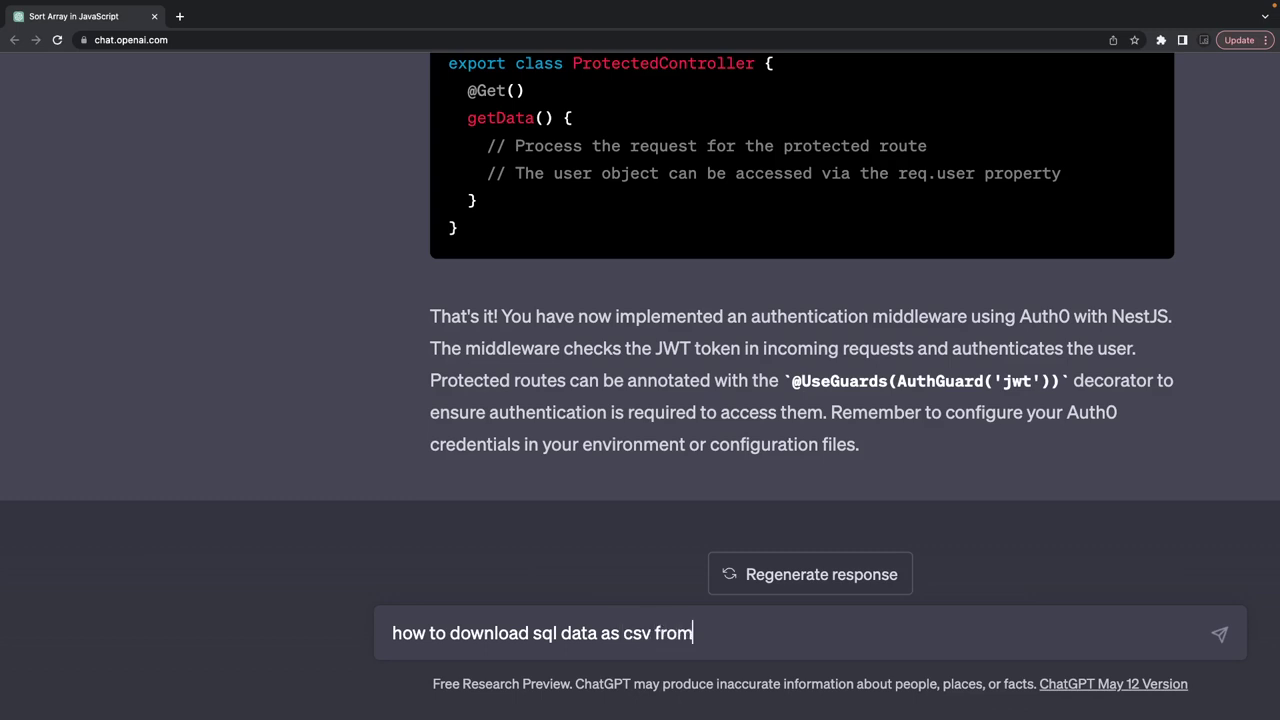
key(BackSpace)
text(express apis)
key(Return)
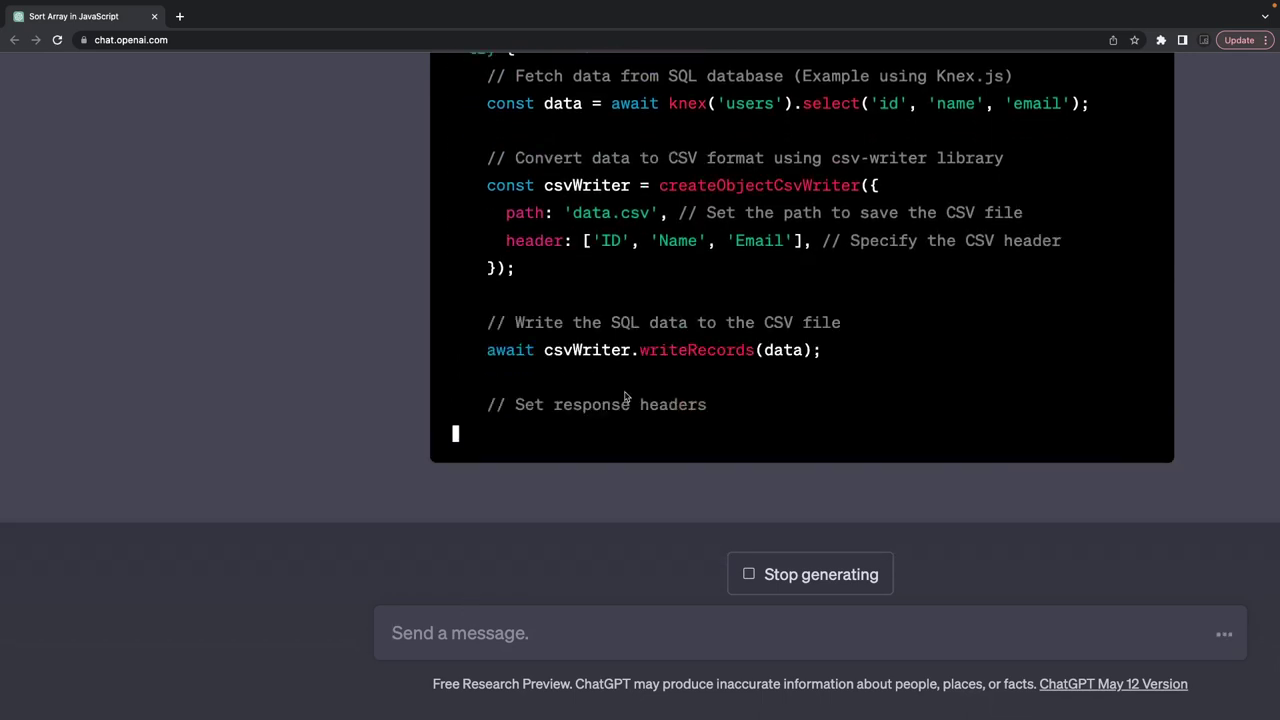
Step: Examine the knex users query and the data.csv path in the generated /download route
scroll(625, 398, up, 3)
double_click(728, 176)
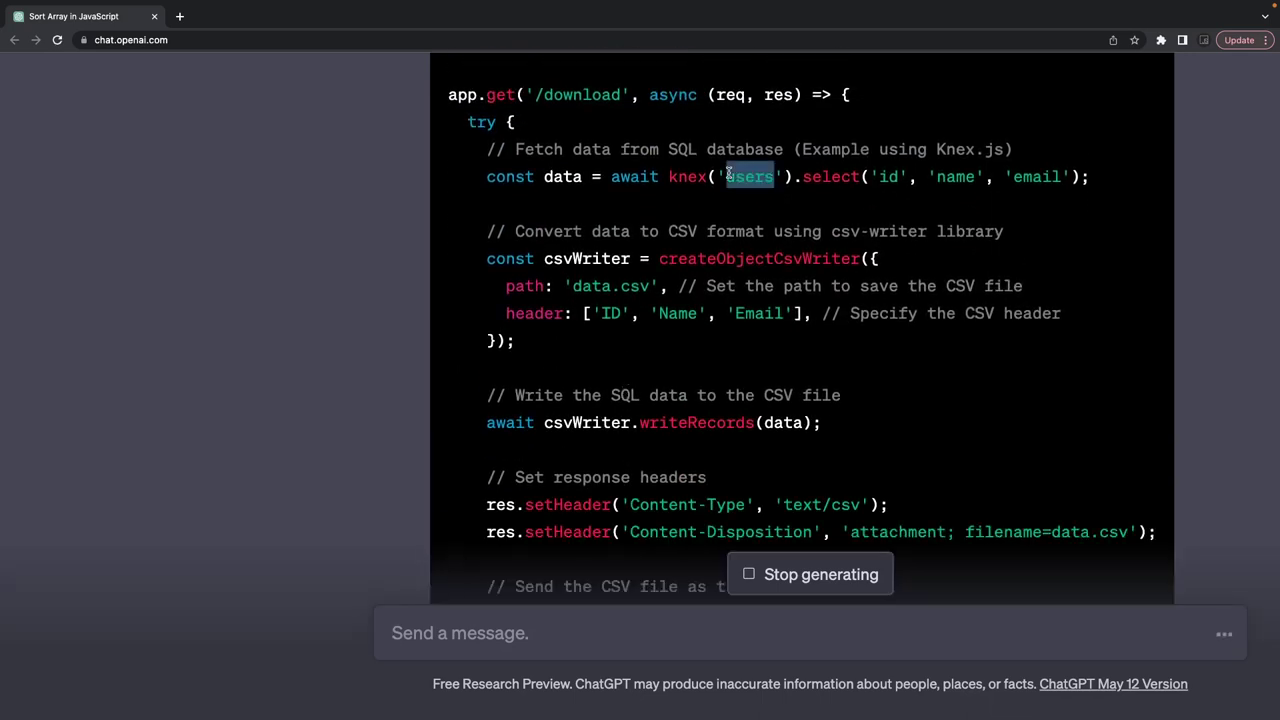
click(728, 176)
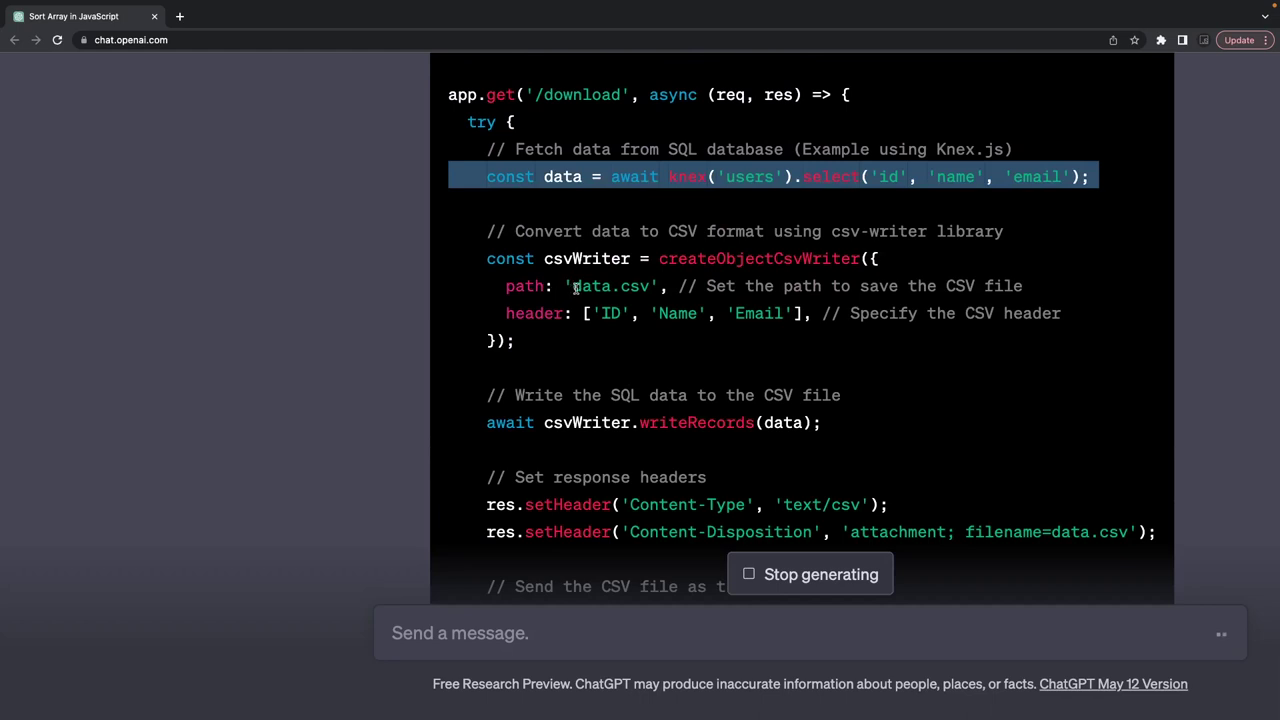
drag(575, 288, 630, 290)
scroll(612, 340, up, 4)
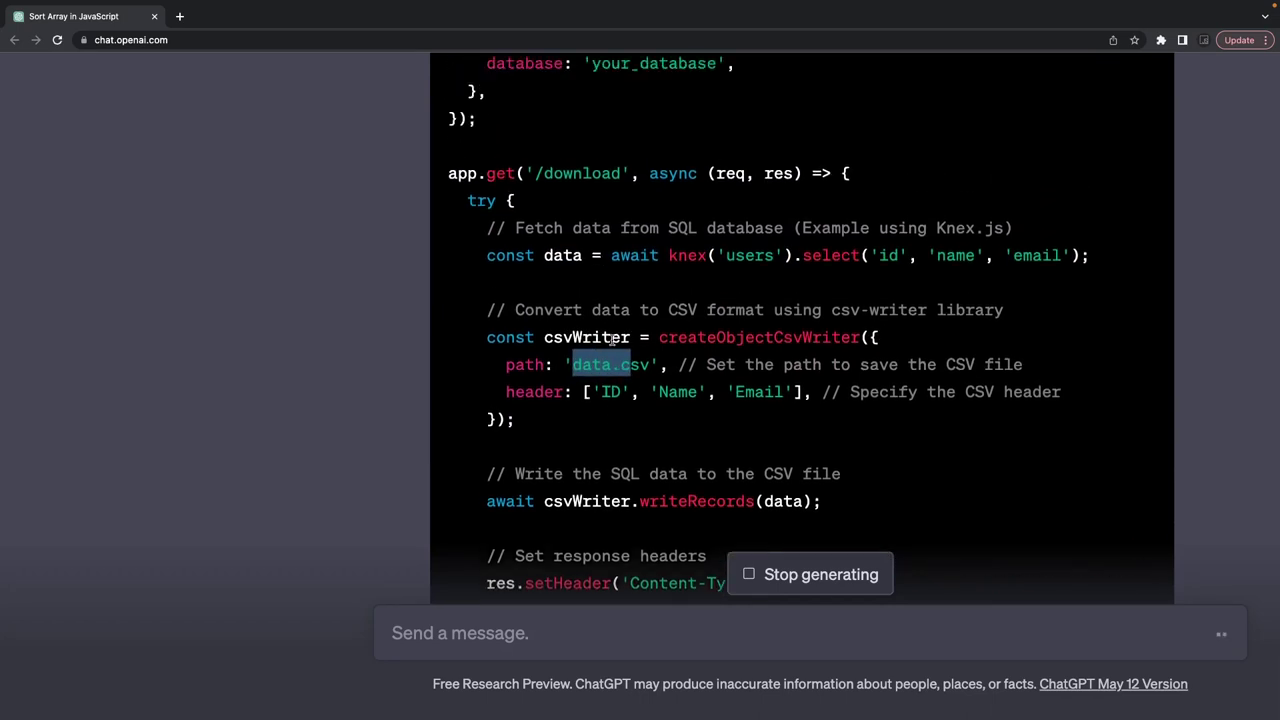
scroll(612, 340, up, 5)
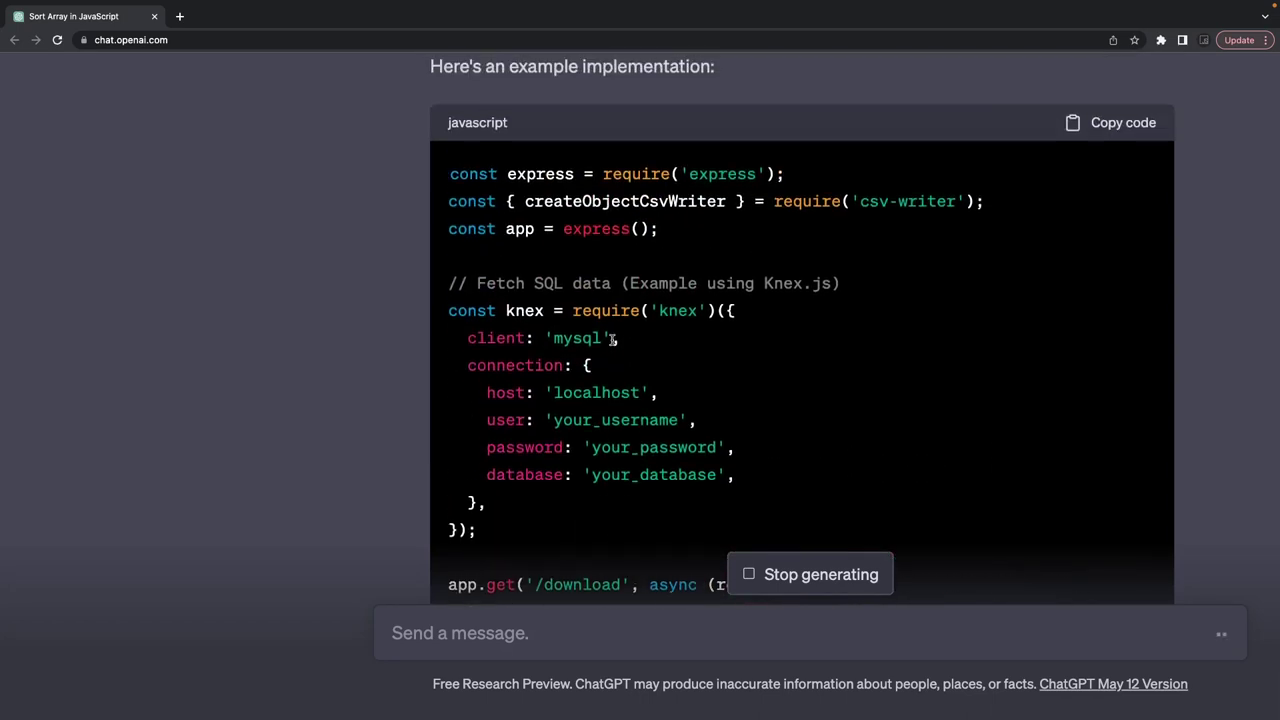
Step: Examine the csv-writer import and the createObjectCsvWriter block that converts the data to CSV format
triple_click(896, 203)
scroll(894, 209, down, 6)
scroll(818, 215, up, 1)
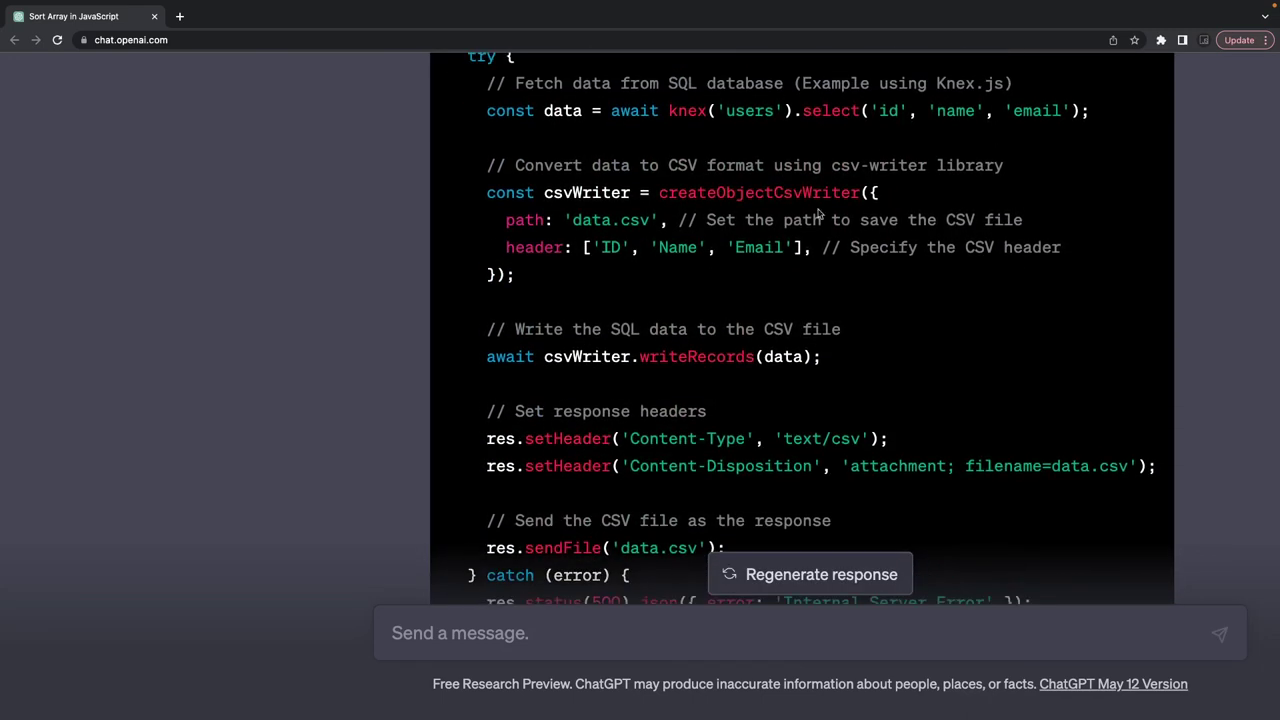
drag(550, 291, 487, 165)
Step: Examine the code that writes the CSV records, sets the response headers and sends data.csv with sendFile
scroll(509, 212, down, 1)
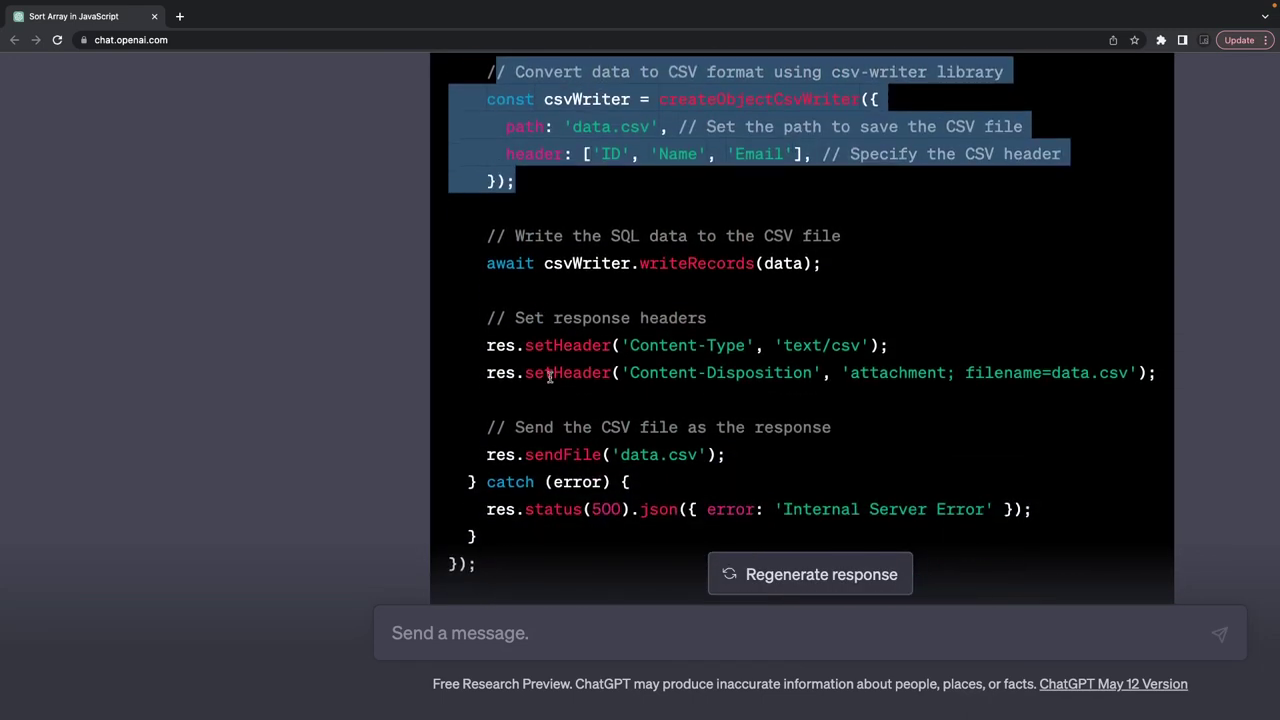
drag(549, 377, 476, 249)
scroll(655, 405, down, 1)
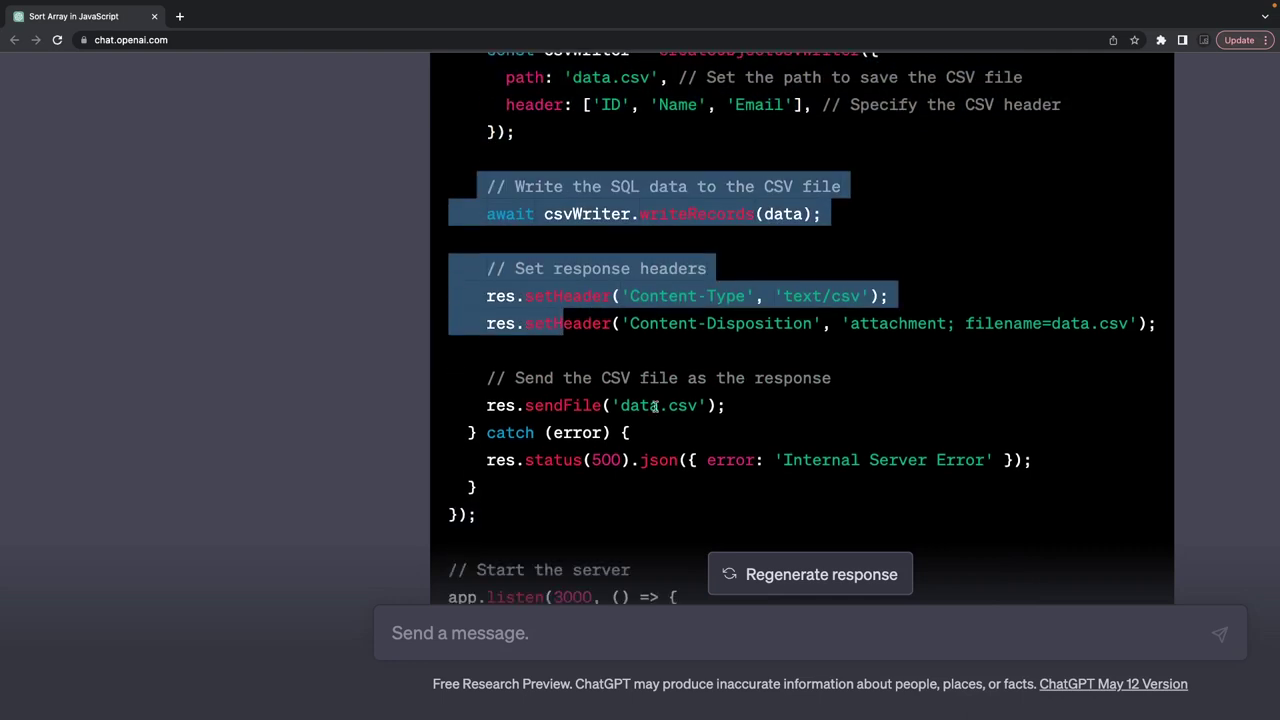
drag(735, 417, 524, 405)
click(524, 405)
Step: Review the SQL fetch line again together with the data.csv path passed to the CSV writer
scroll(524, 405, up, 5)
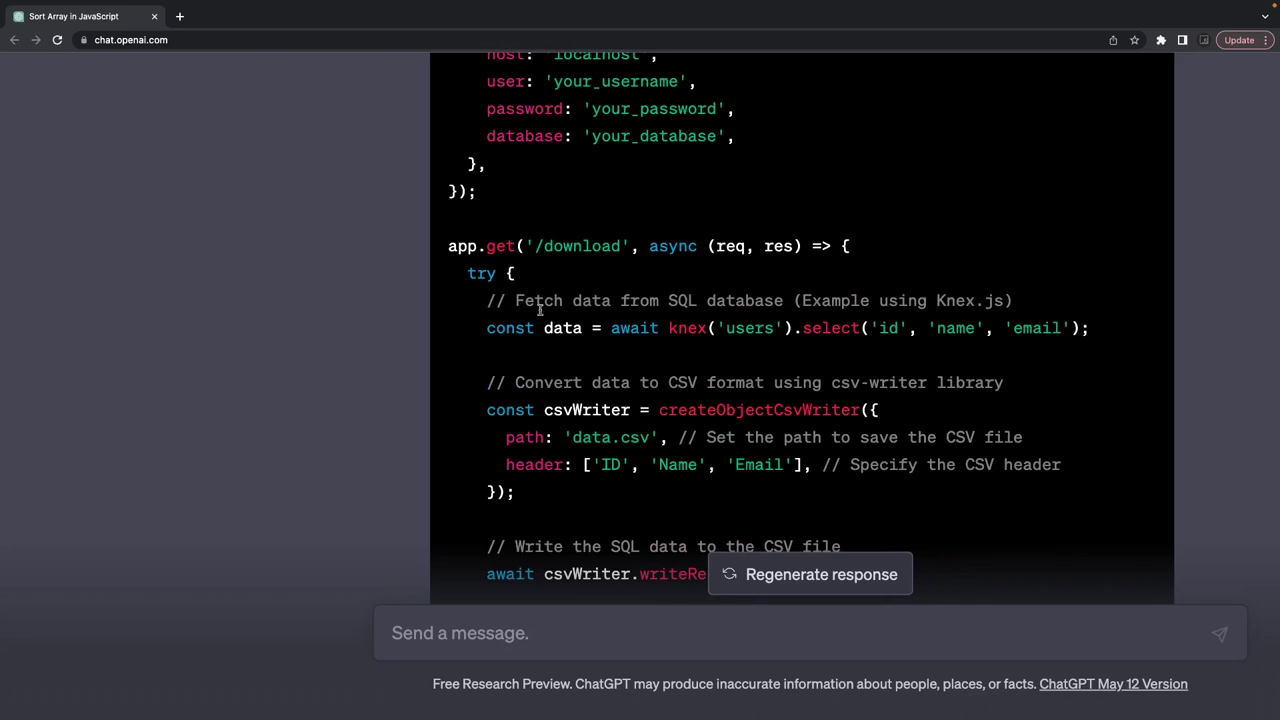
triple_click(660, 331)
scroll(662, 333, down, 3)
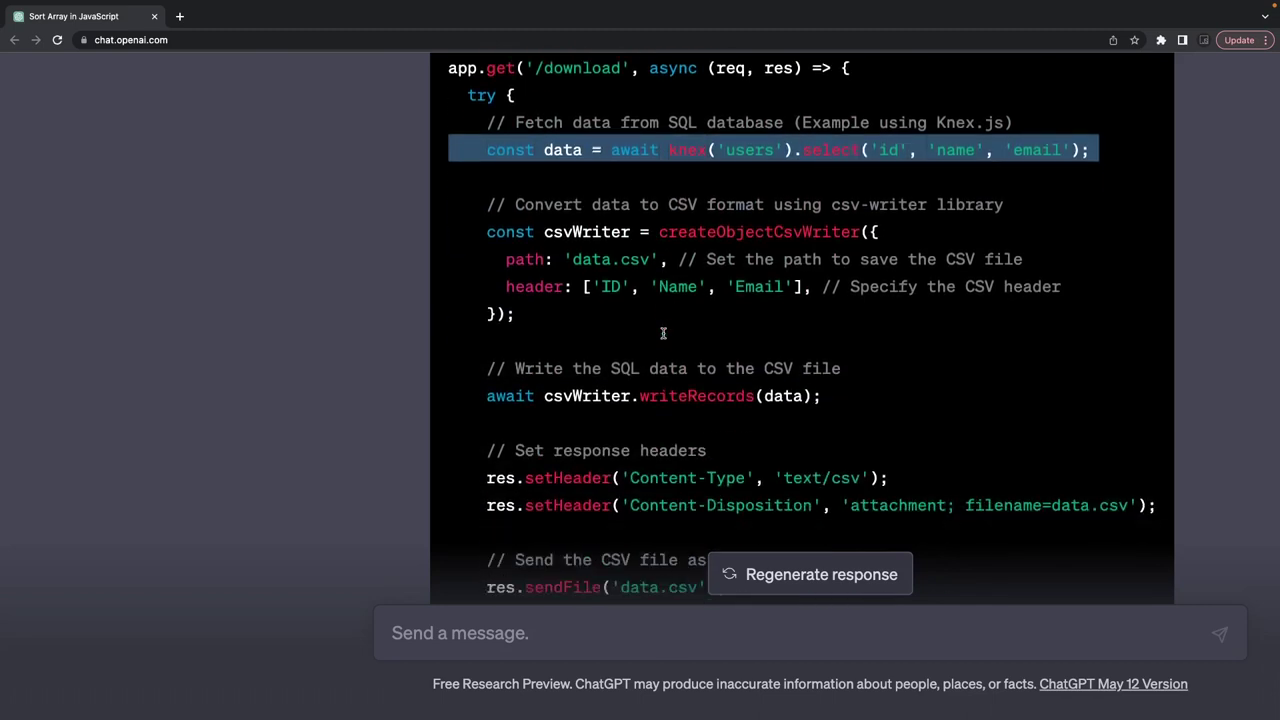
click(652, 286)
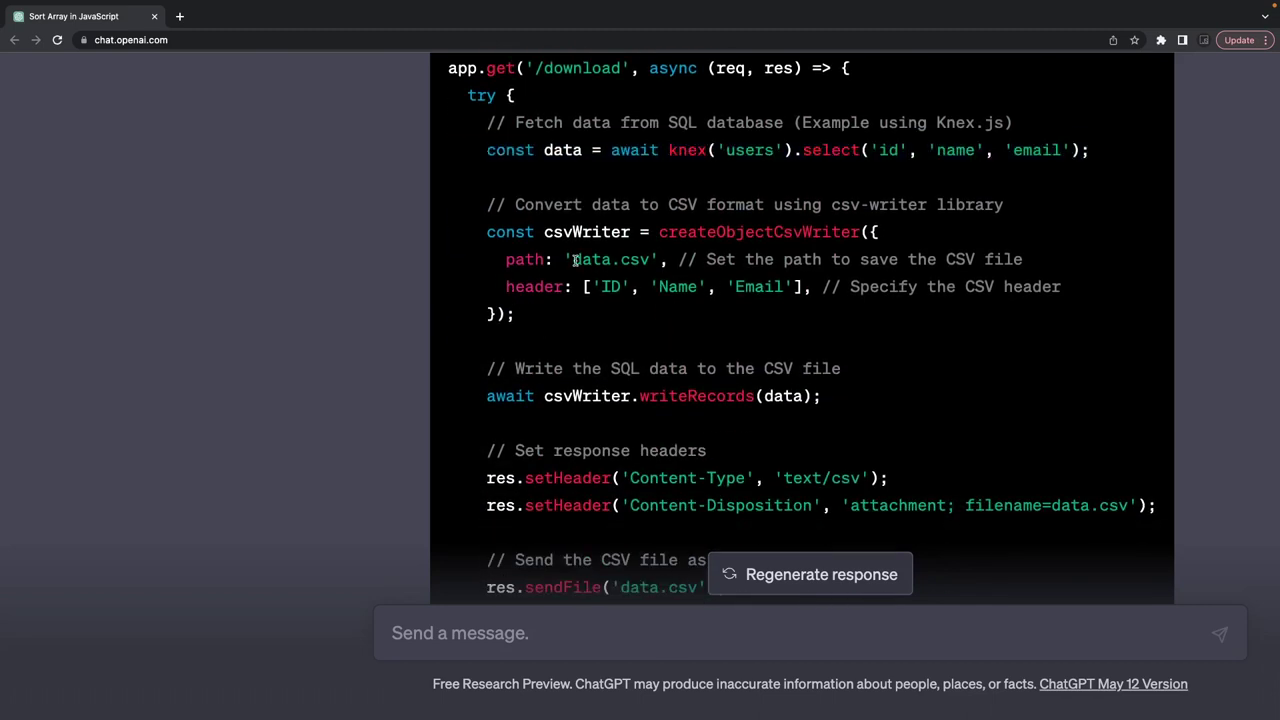
drag(574, 259, 640, 259)
scroll(648, 268, down, 1)
Step: Examine the csvWriter.writeRecords(data) call, the sendFile line and the closing explanation of the CSV download answer
double_click(785, 334)
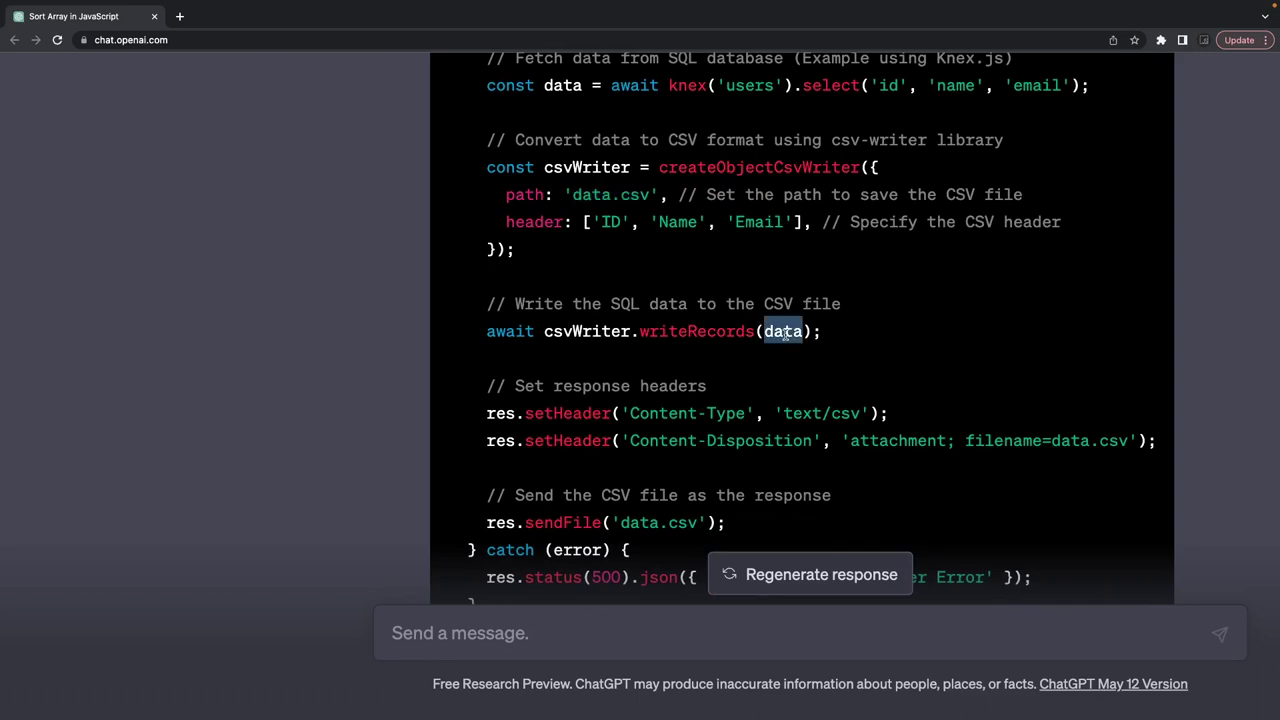
drag(544, 331, 812, 331)
scroll(707, 329, down, 3)
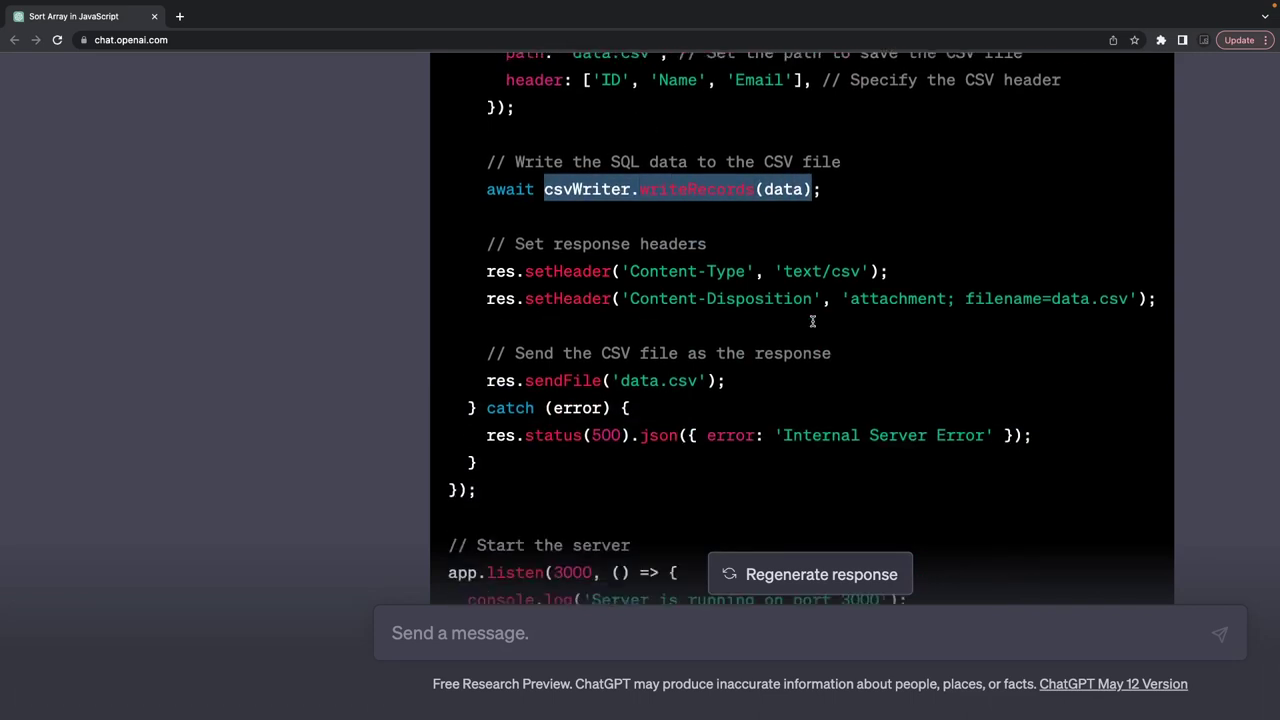
double_click(568, 167)
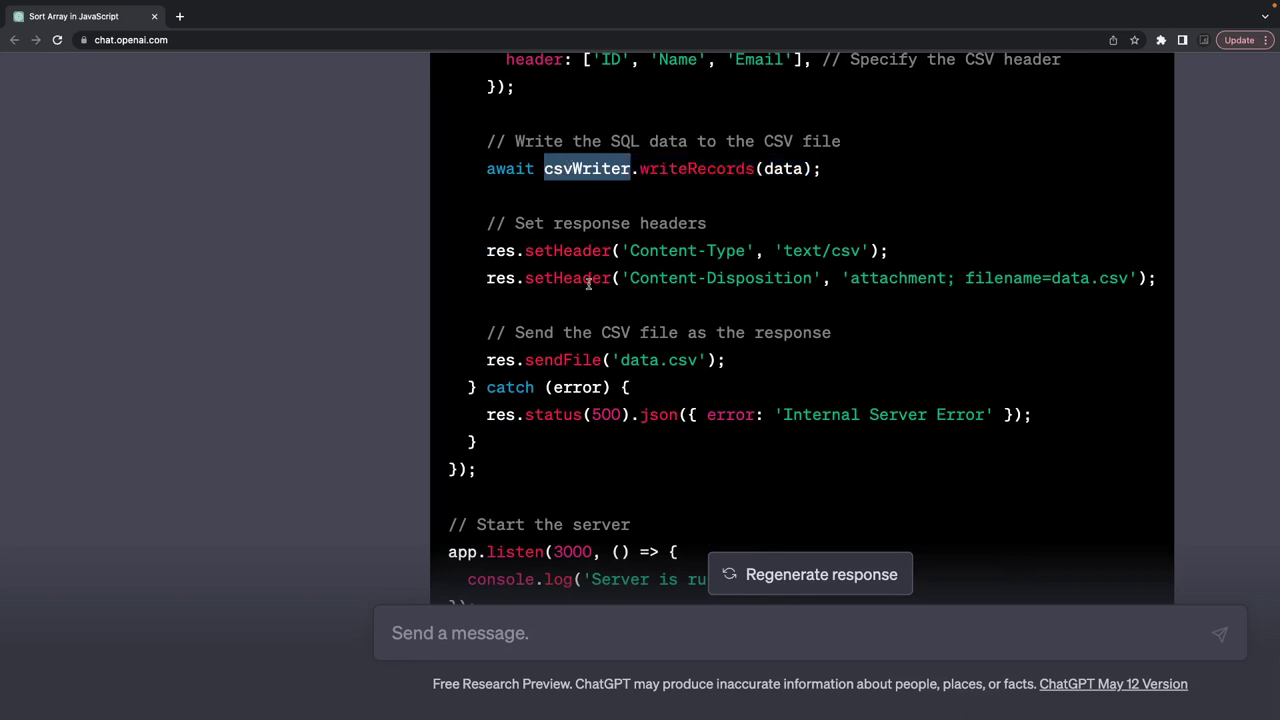
drag(706, 355, 553, 358)
scroll(555, 360, down, 8)
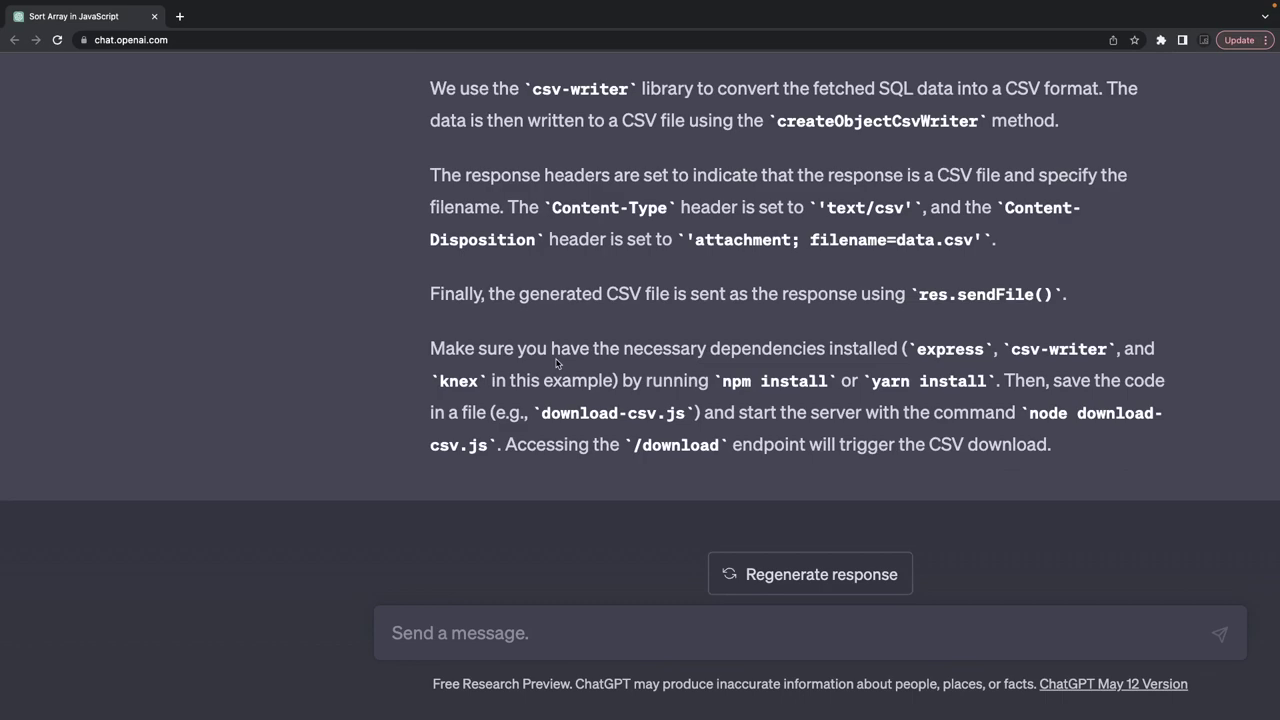
scroll(551, 526, up, 20)
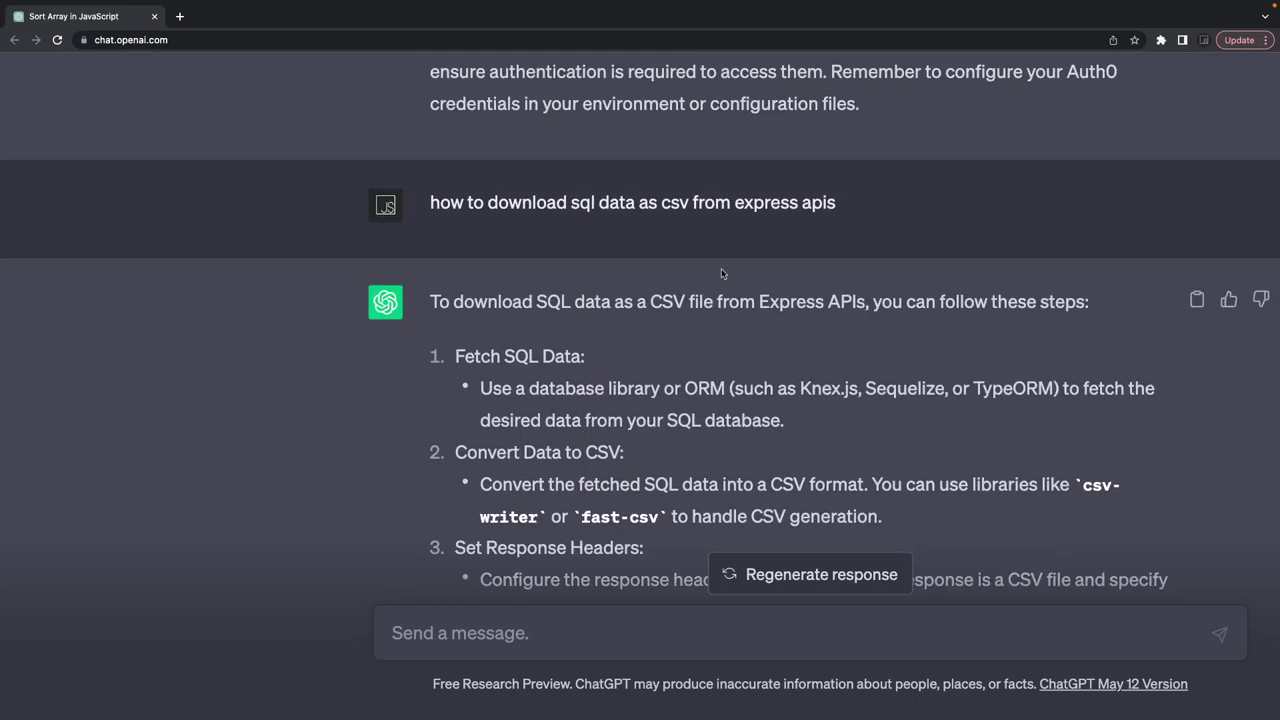
triple_click(778, 204)
key(ctrl+c)
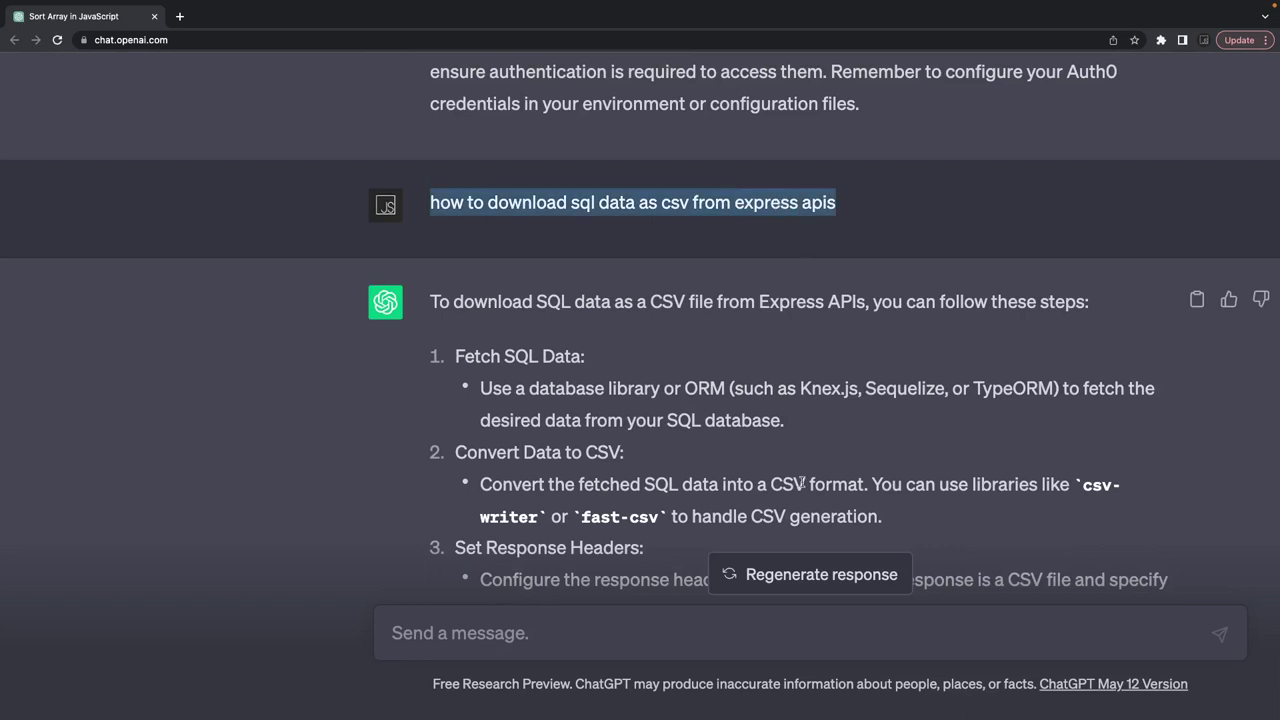
click(601, 628)
key(ctrl+v)
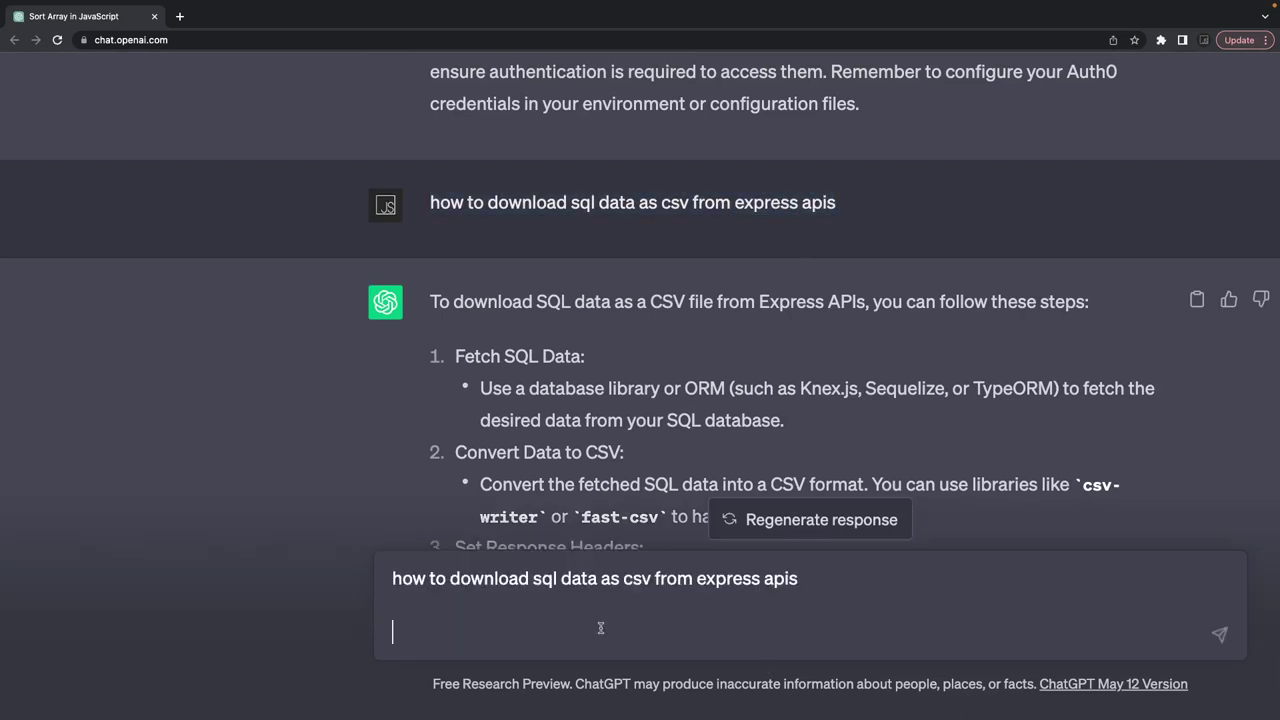
key(ctrl+a)
key(BackSpace)
key(BackSpace)
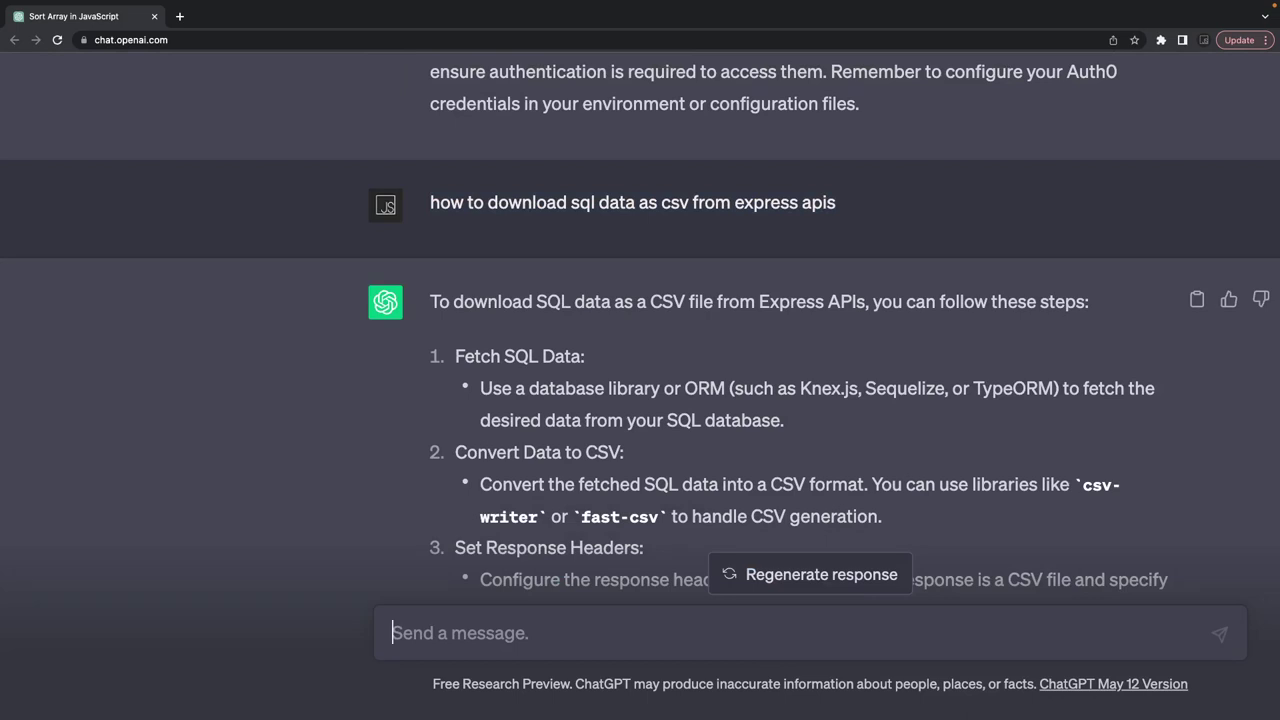
Step: Ask ChatGPT what Storybook is for React
text(wh)
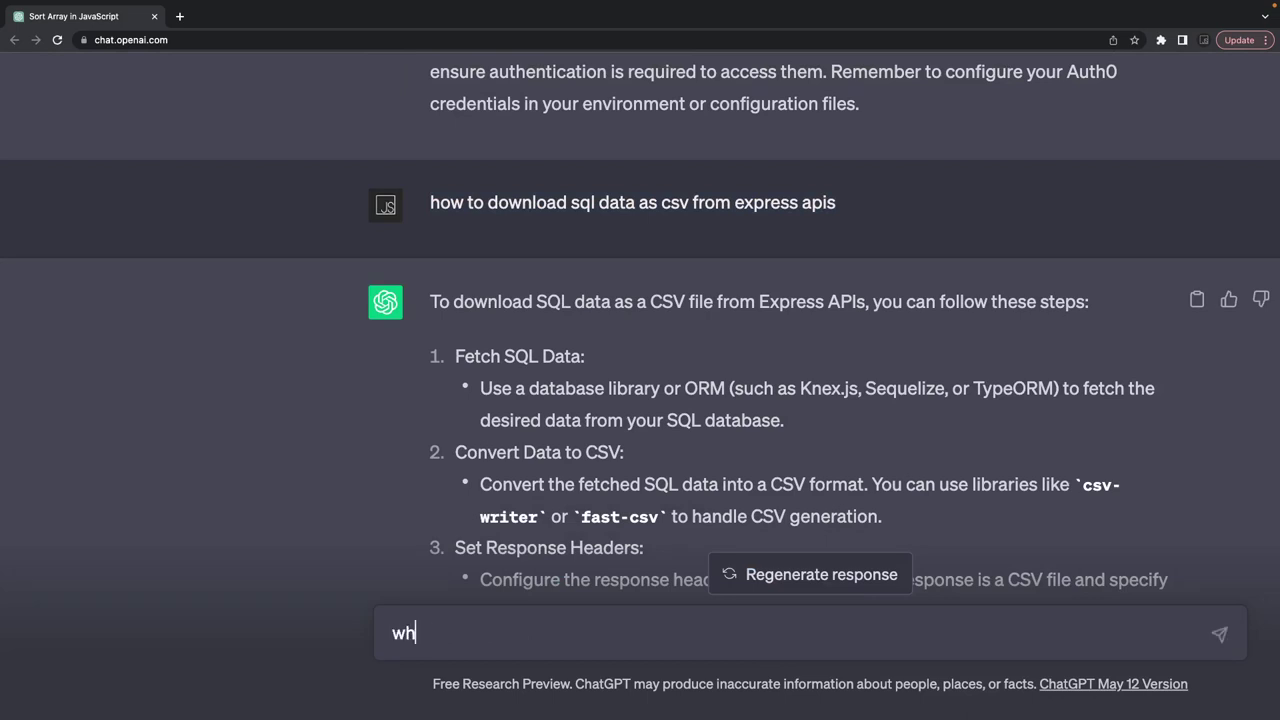
text(at is storybook )
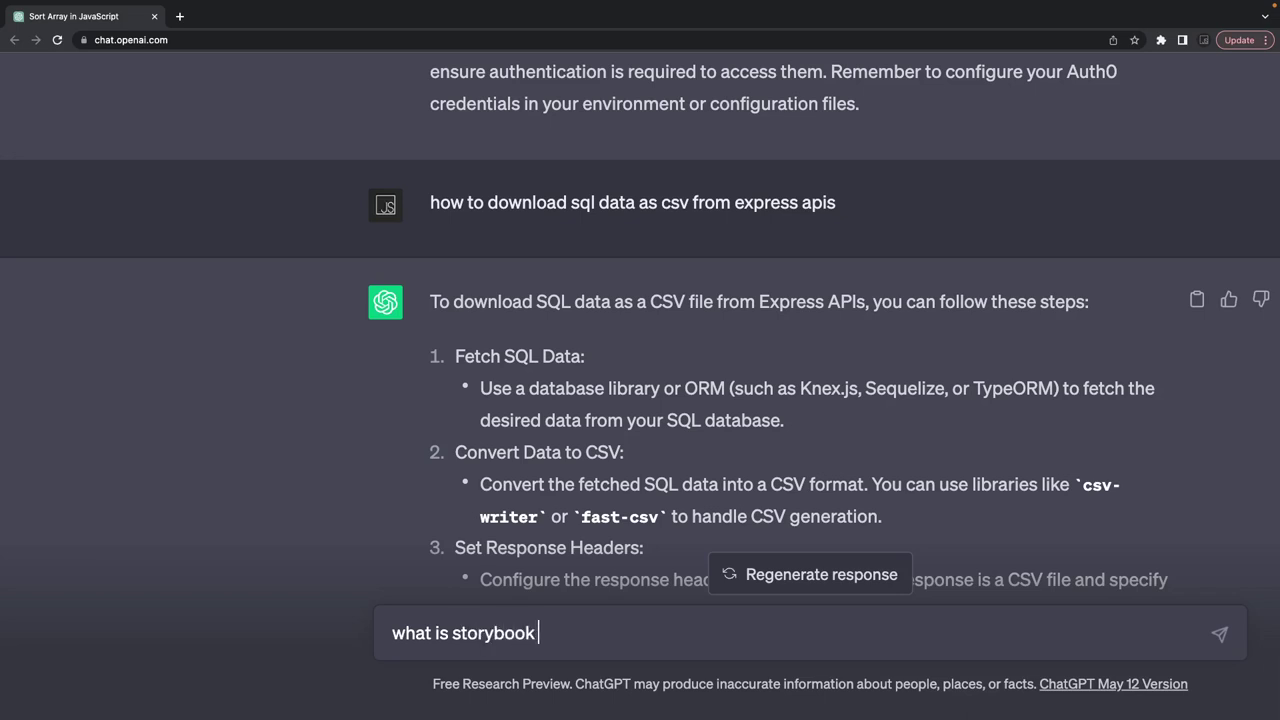
text(rea)
key(BackSpace)
key(BackSpace)
text(eac)
key(Return)
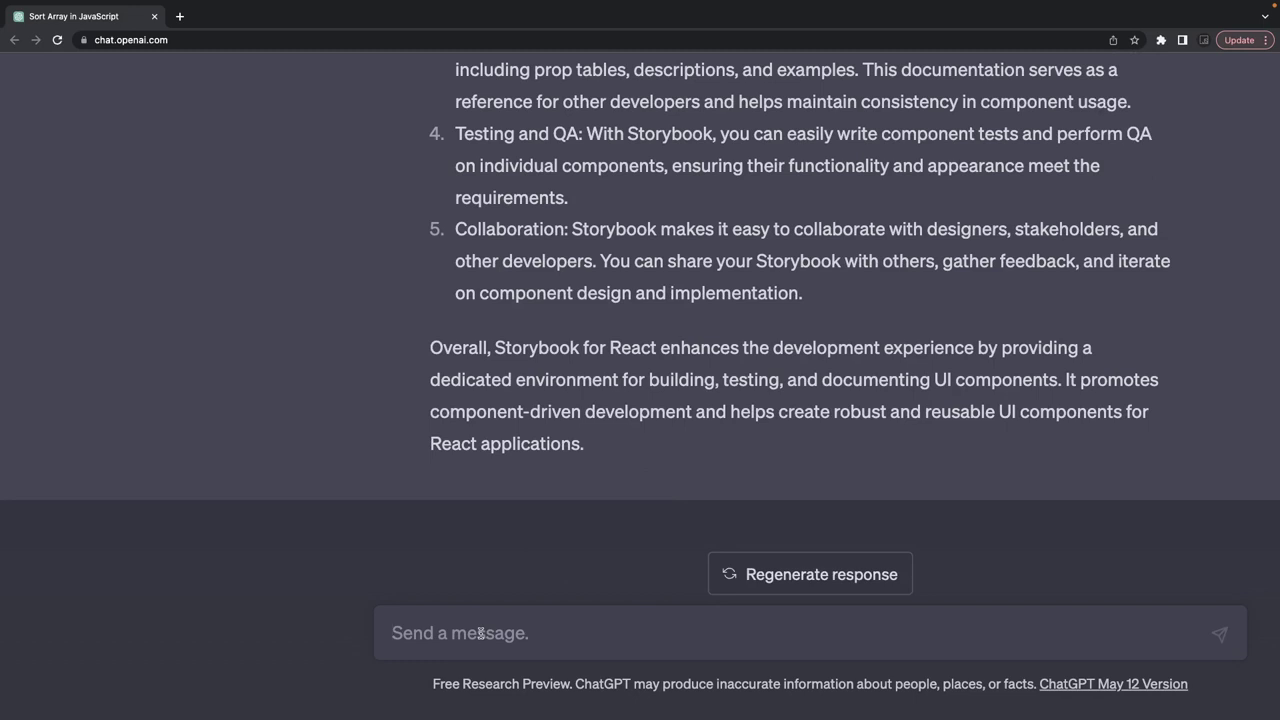
Step: Ask ChatGPT "how to work with NPM wprkpsace with Nx monorepo" and look over the steps as they generate
text(how )
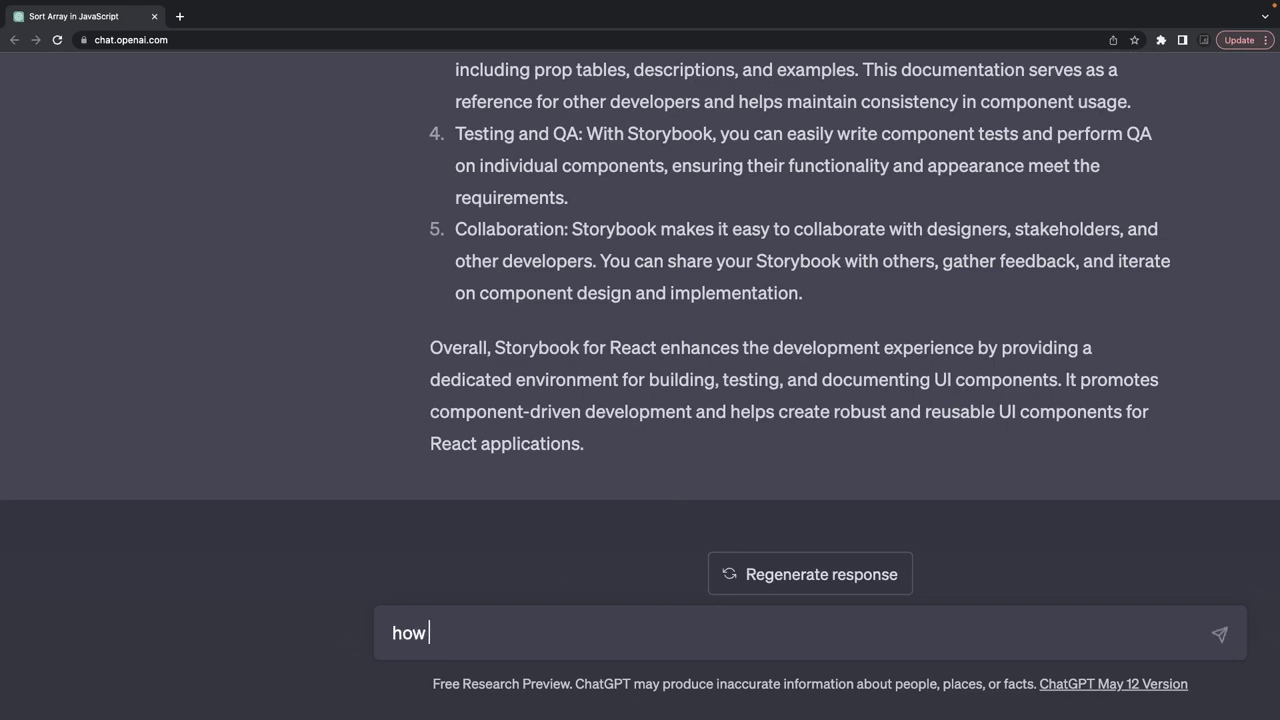
text(to work with)
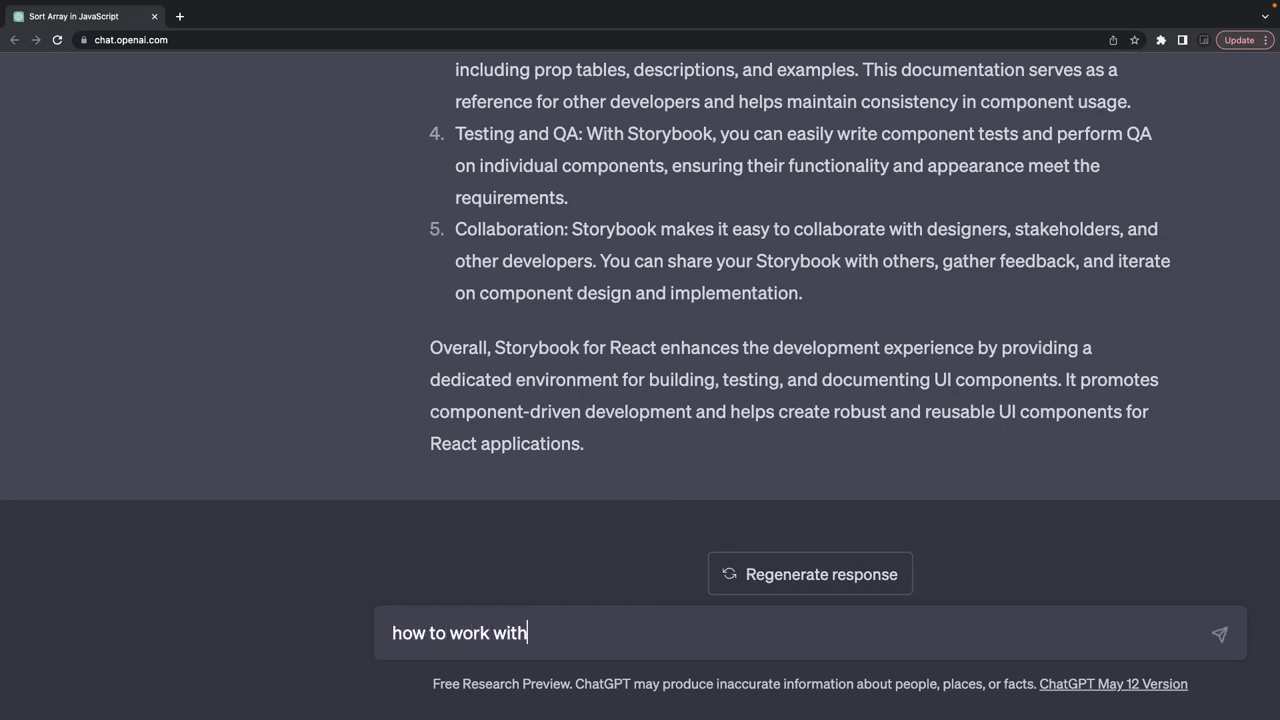
text( NPM wprkps)
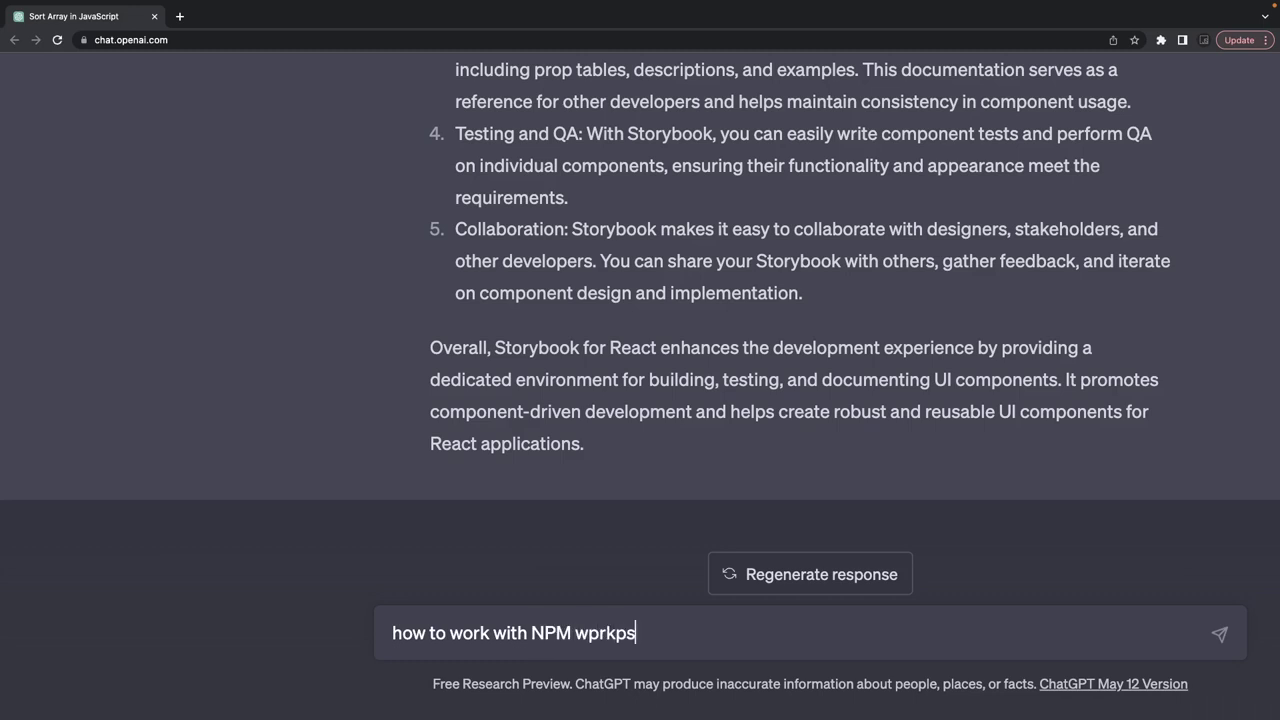
text(ace with Nx)
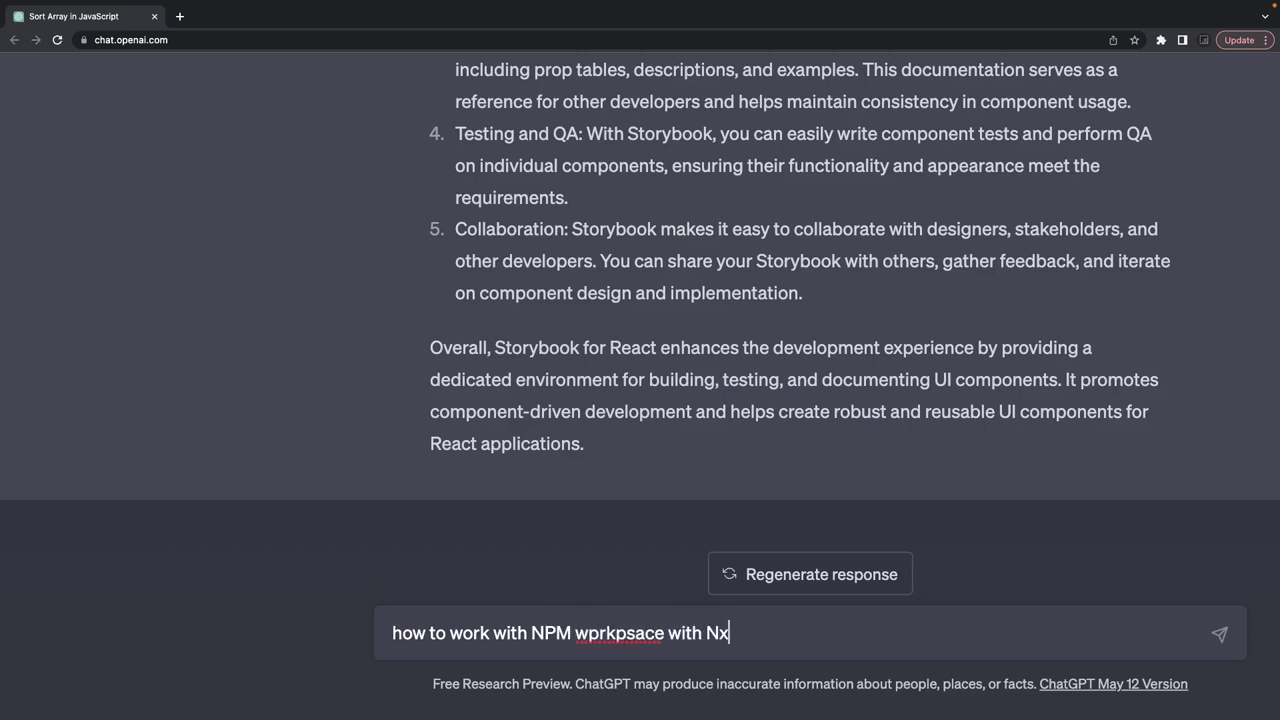
text( monorepo)
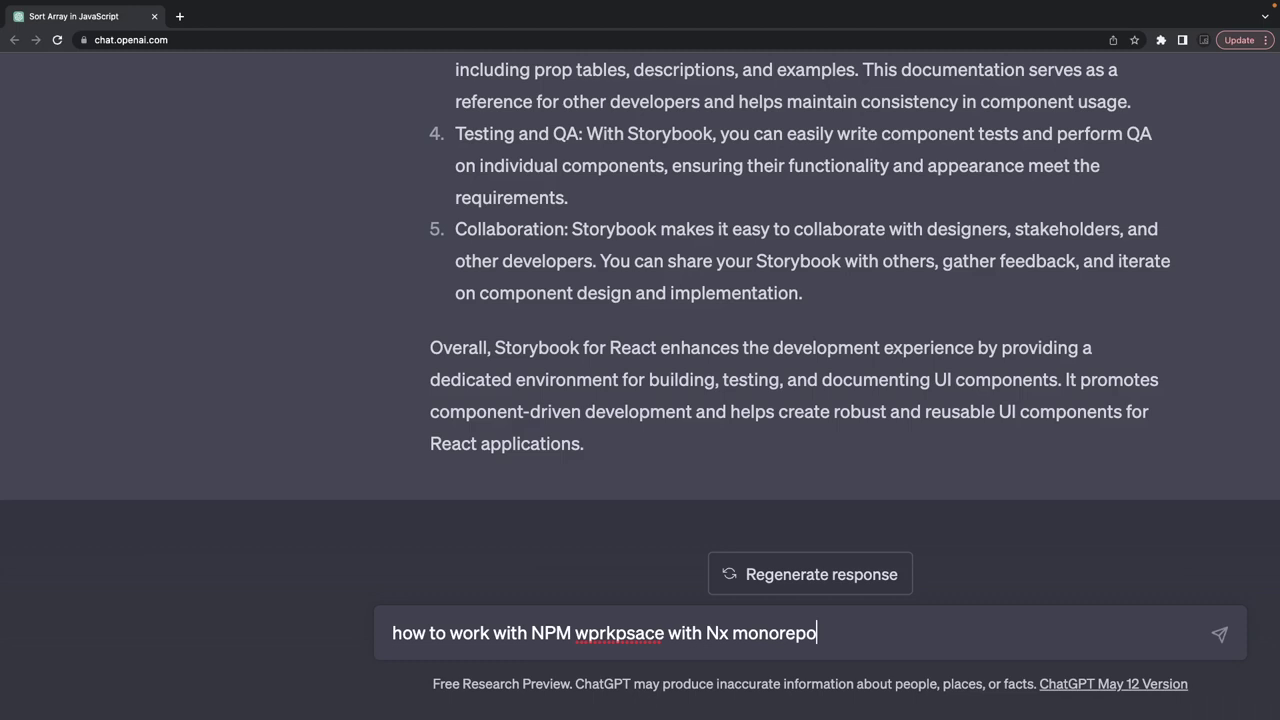
key(Return)
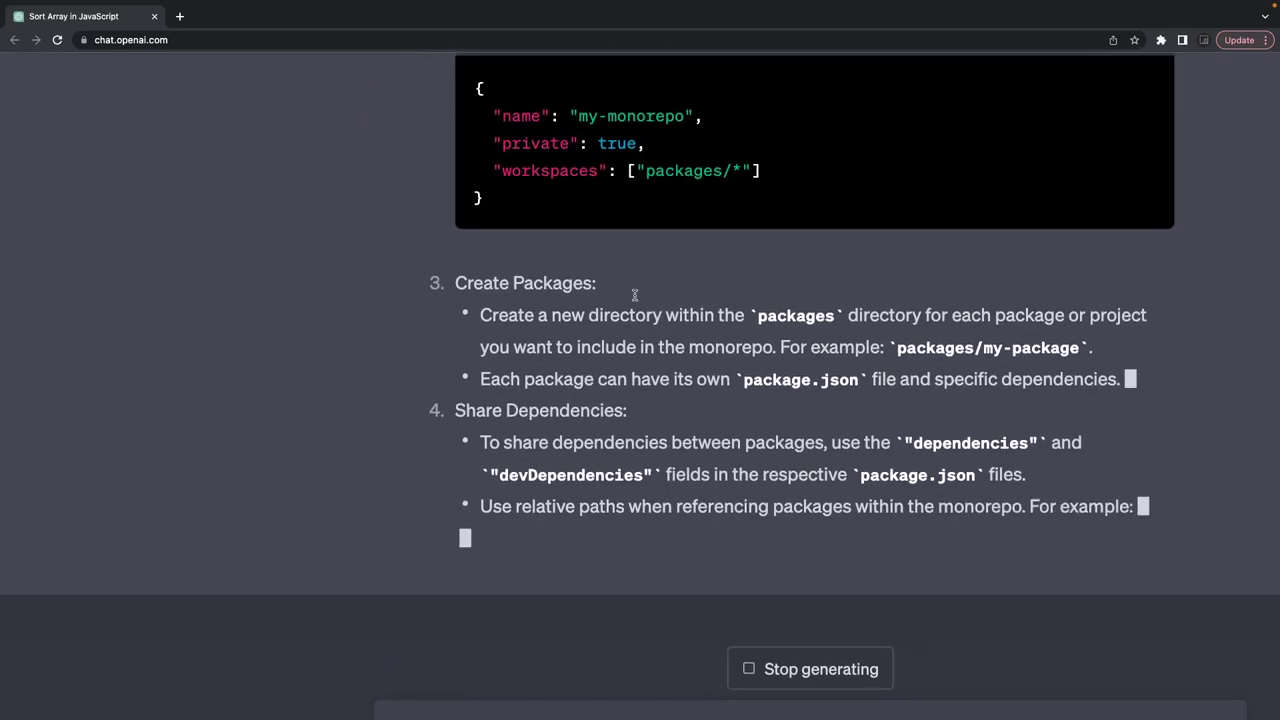
scroll(660, 180, up, 1)
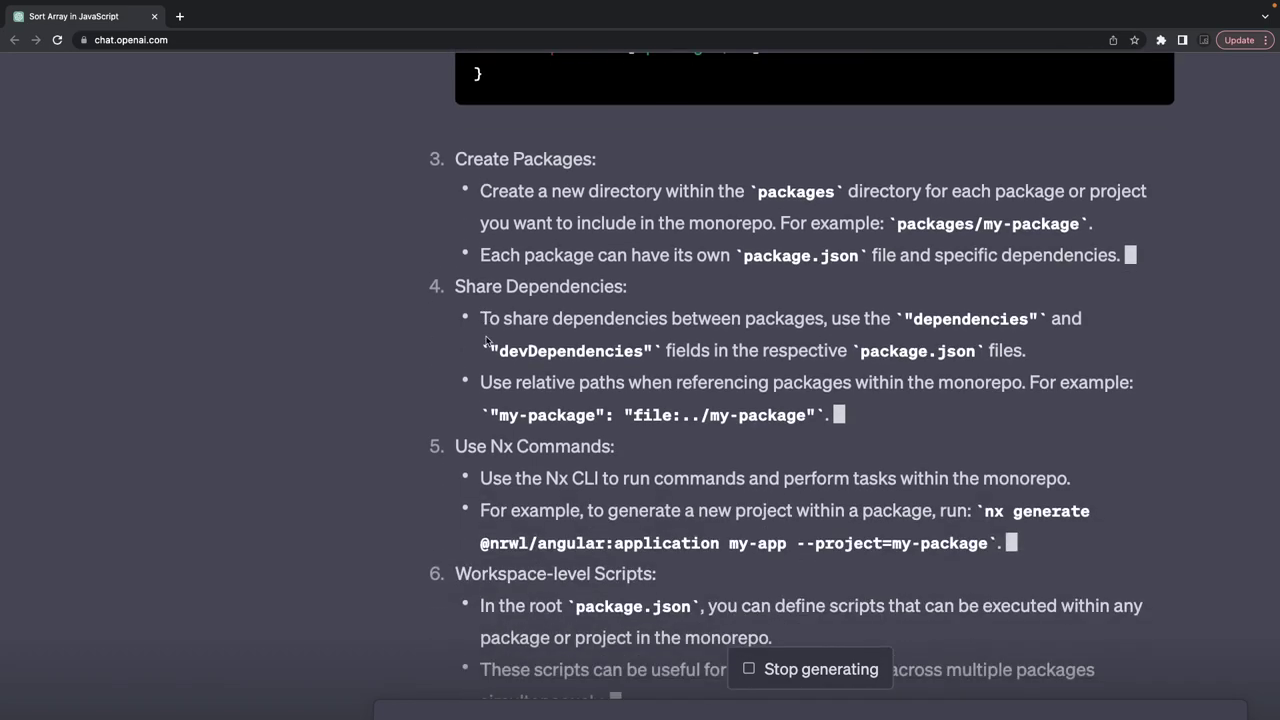
Step: Examine the relative-path example under Share Dependencies and the rest of the npm workspaces with Nx answer
scroll(486, 336, up, 1)
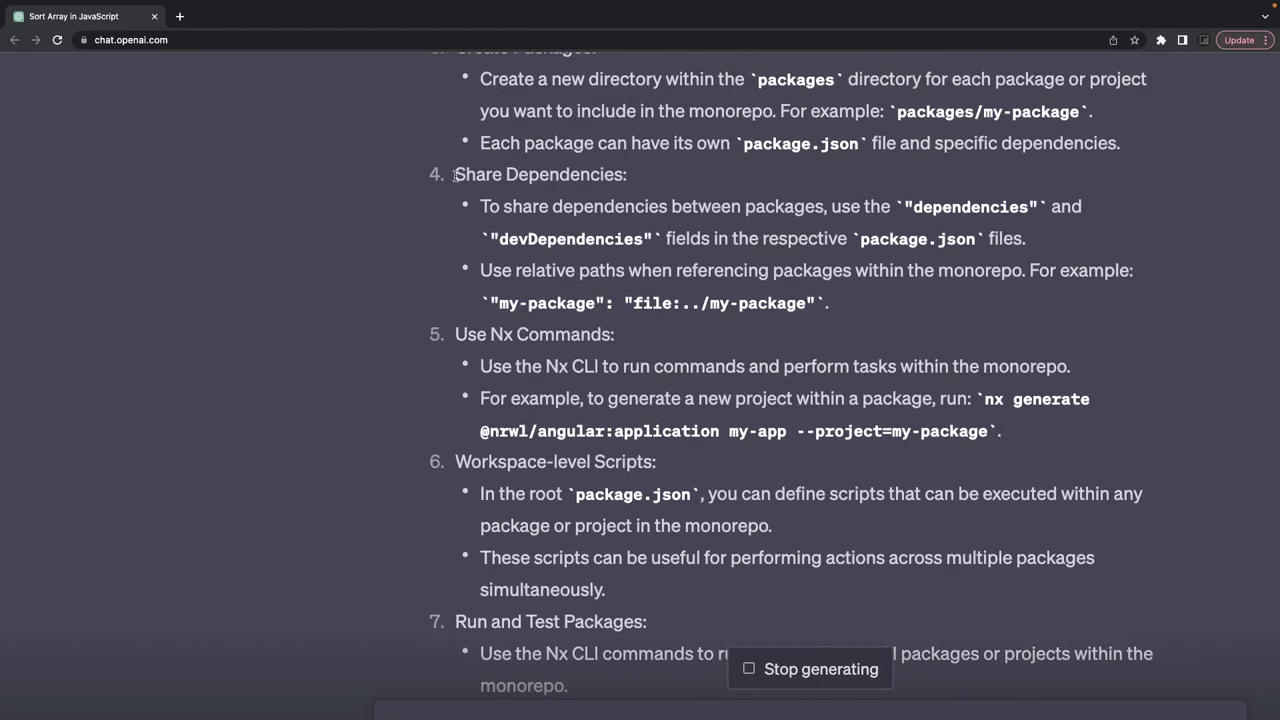
drag(492, 296, 823, 307)
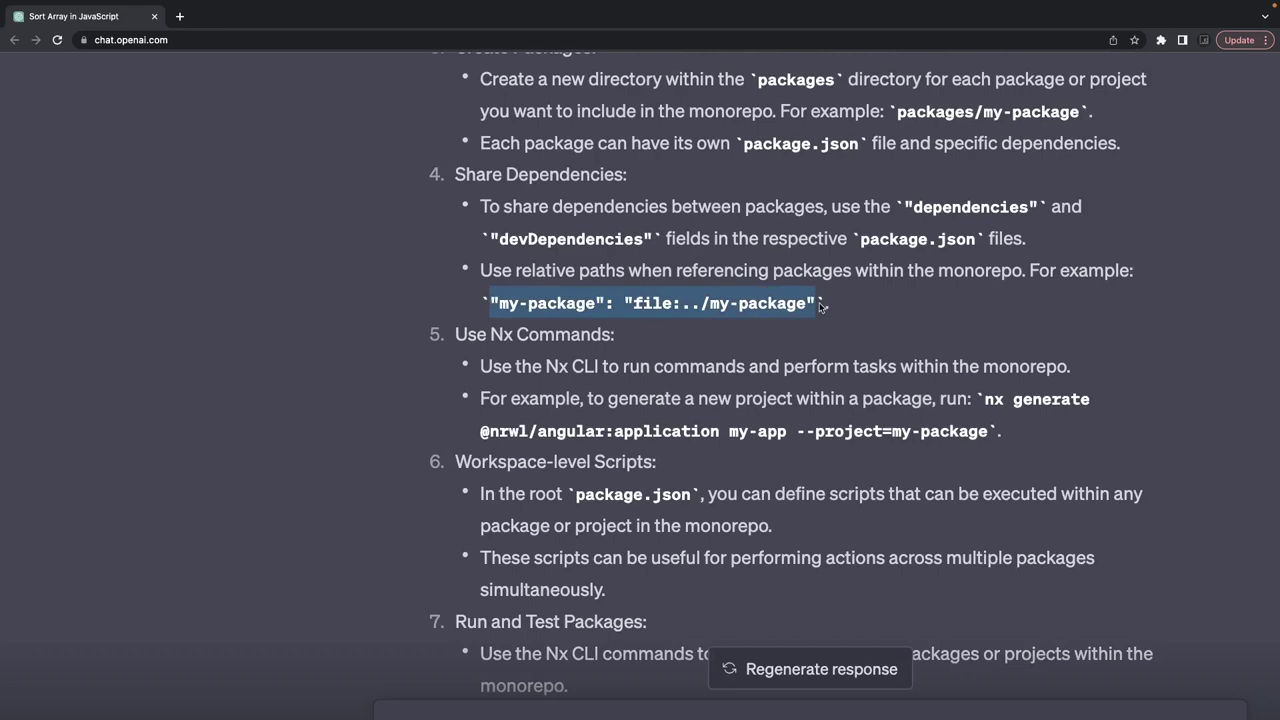
scroll(821, 306, down, 7)
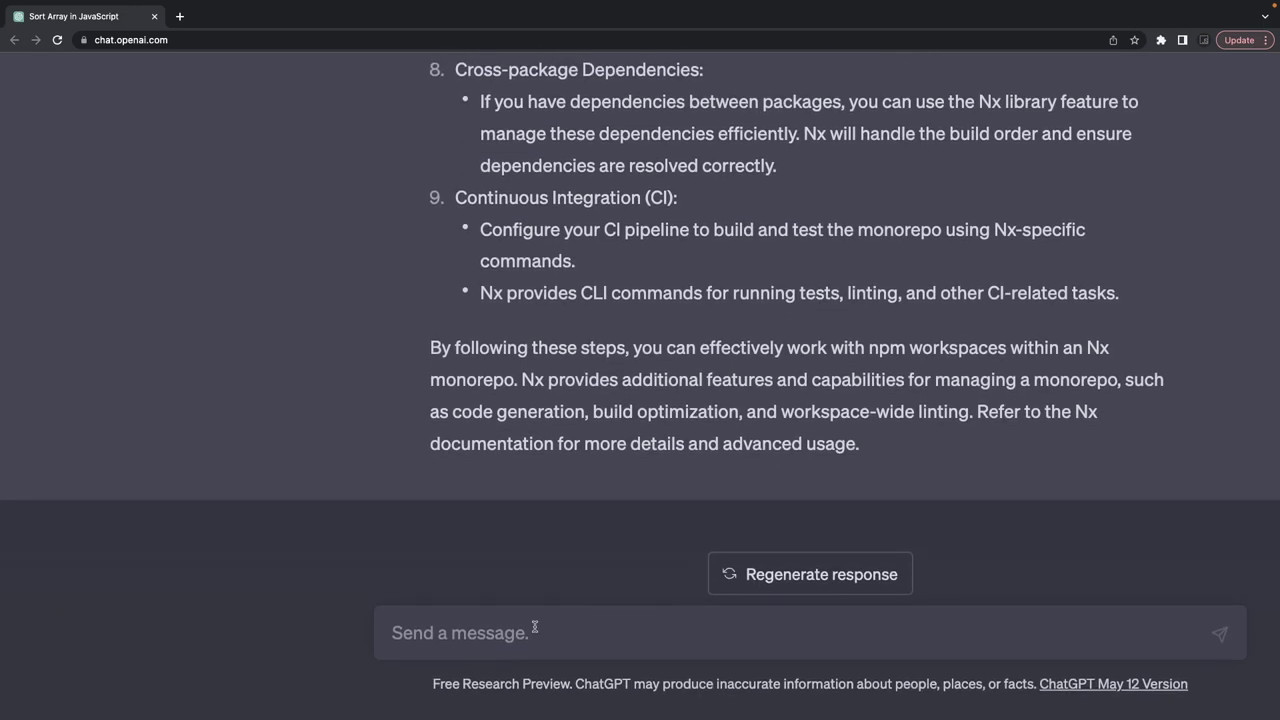
Step: Ask ChatGPT "nX MONOREPO WITH PNPM WORKPSACE" and look over the final steps of its answer
text(nX MO)
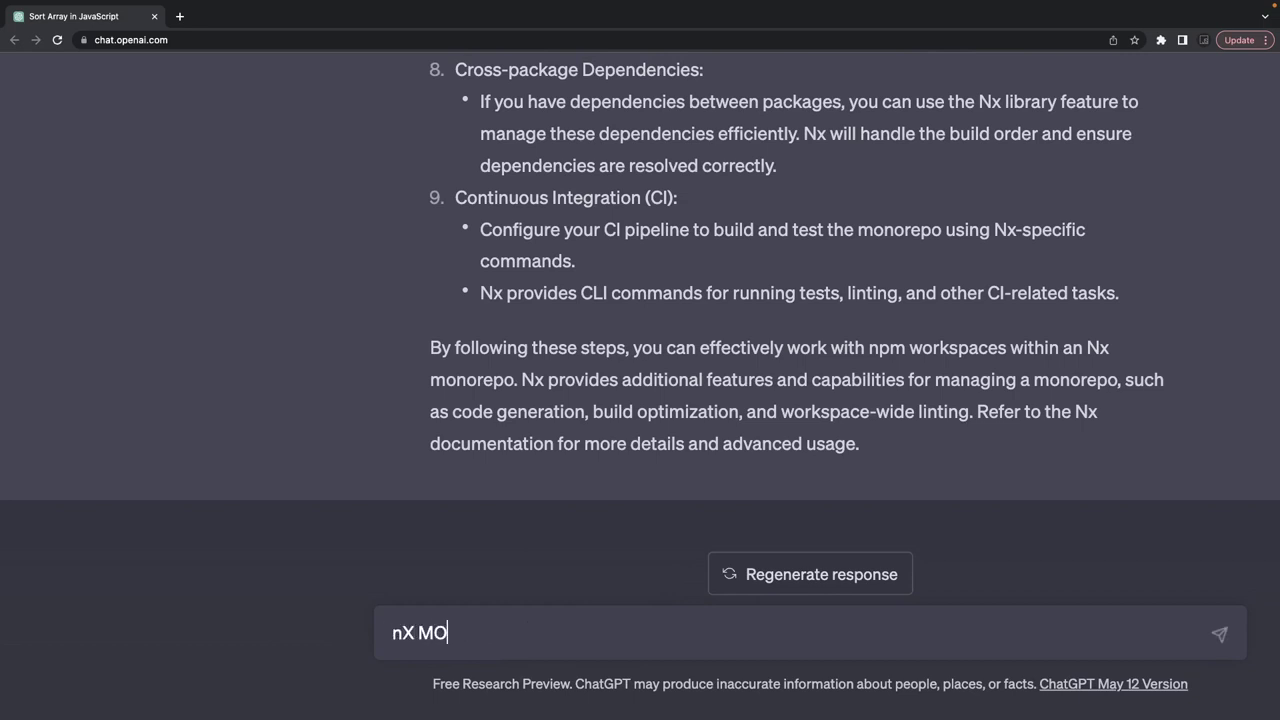
text(NOREPO WITH )
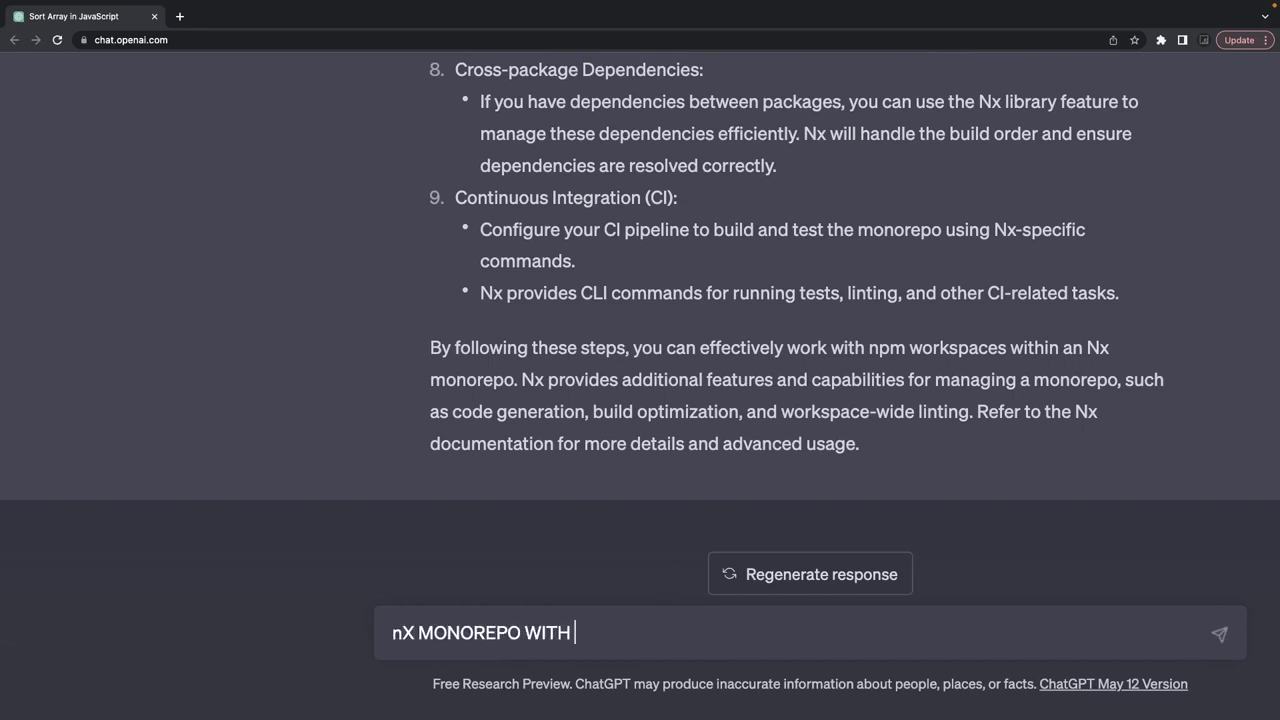
text(PNPM WORKPSACE)
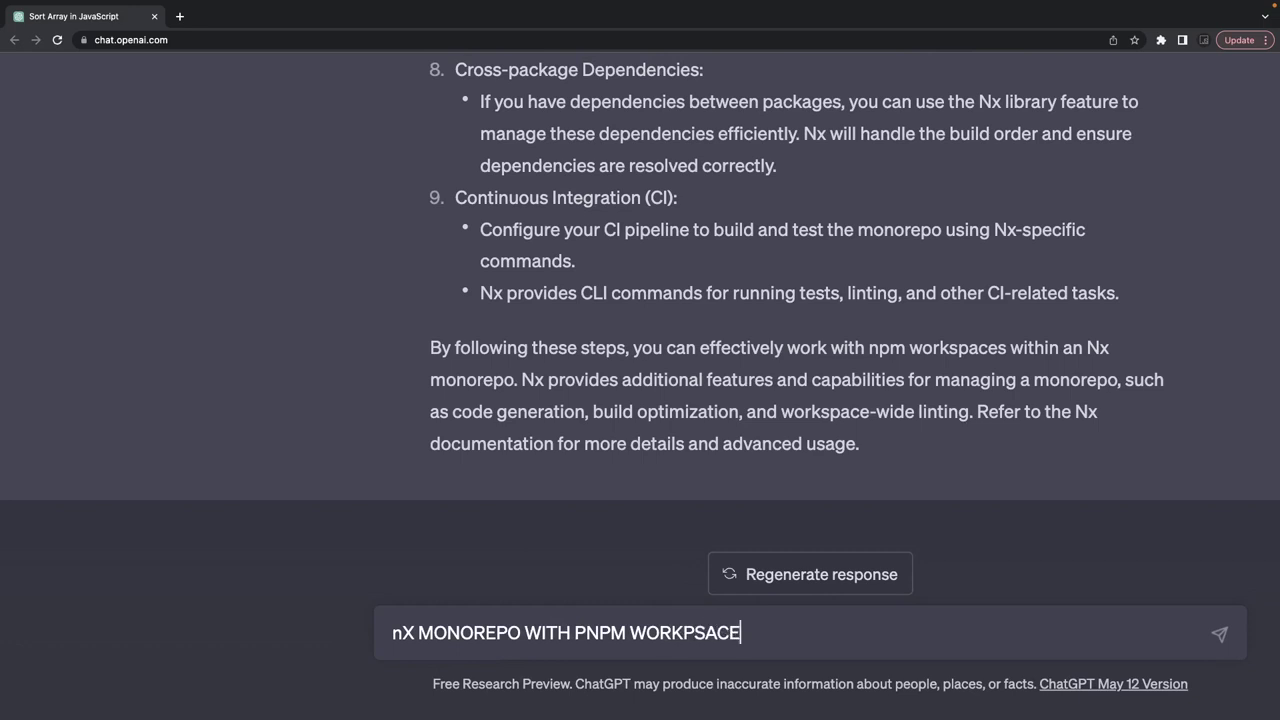
key(Return)
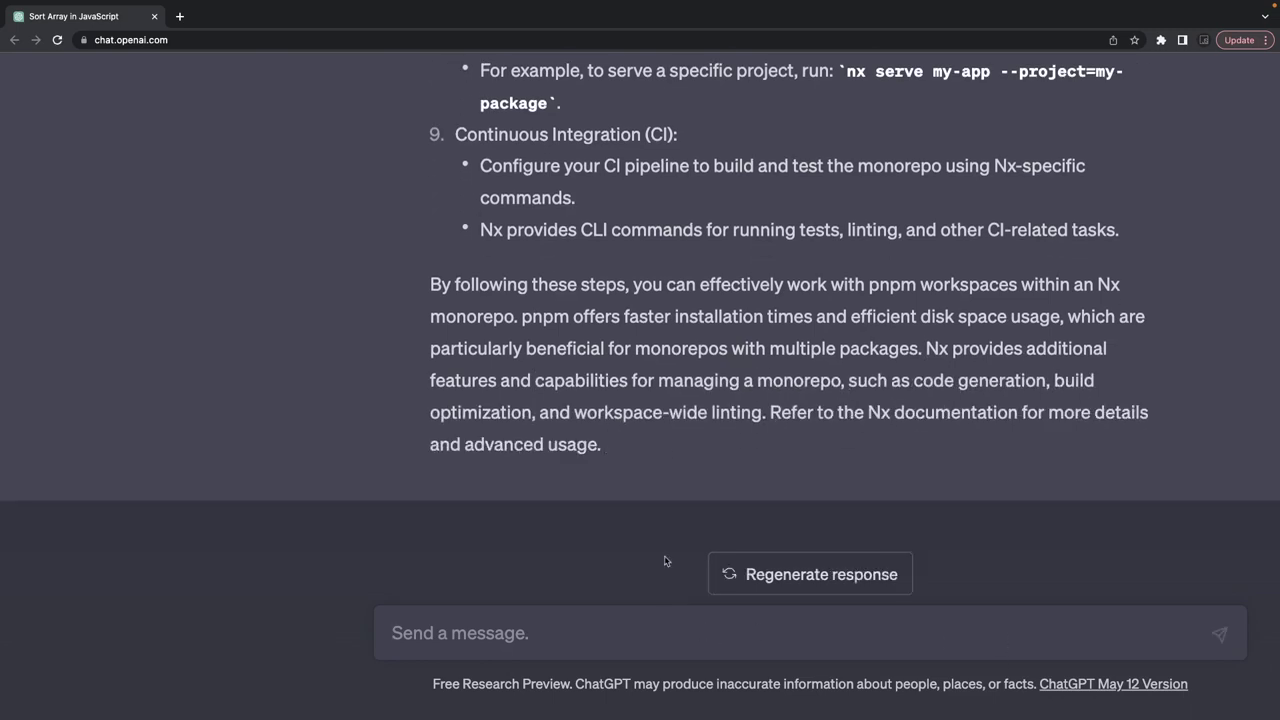
scroll(790, 347, up, 10)
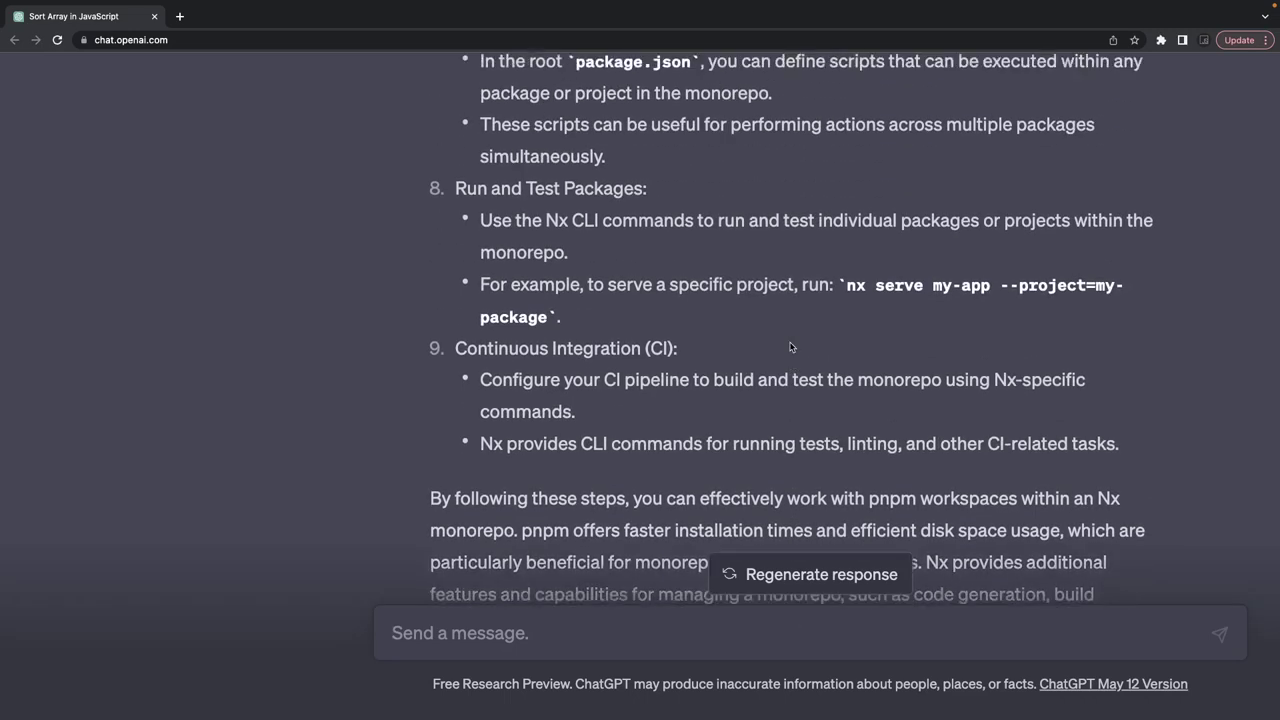
scroll(790, 347, down, 5)
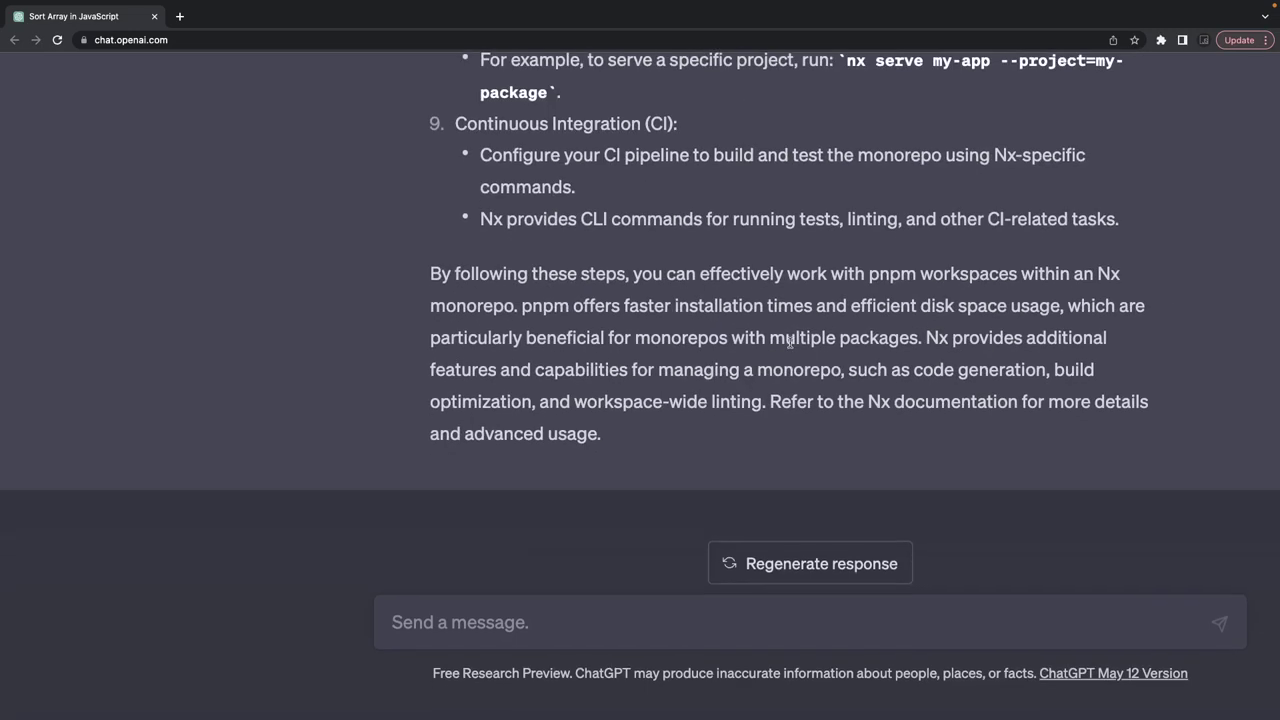
Step: Ask ChatGPT "how to write github action for node js app"
click(474, 632)
text(how t)
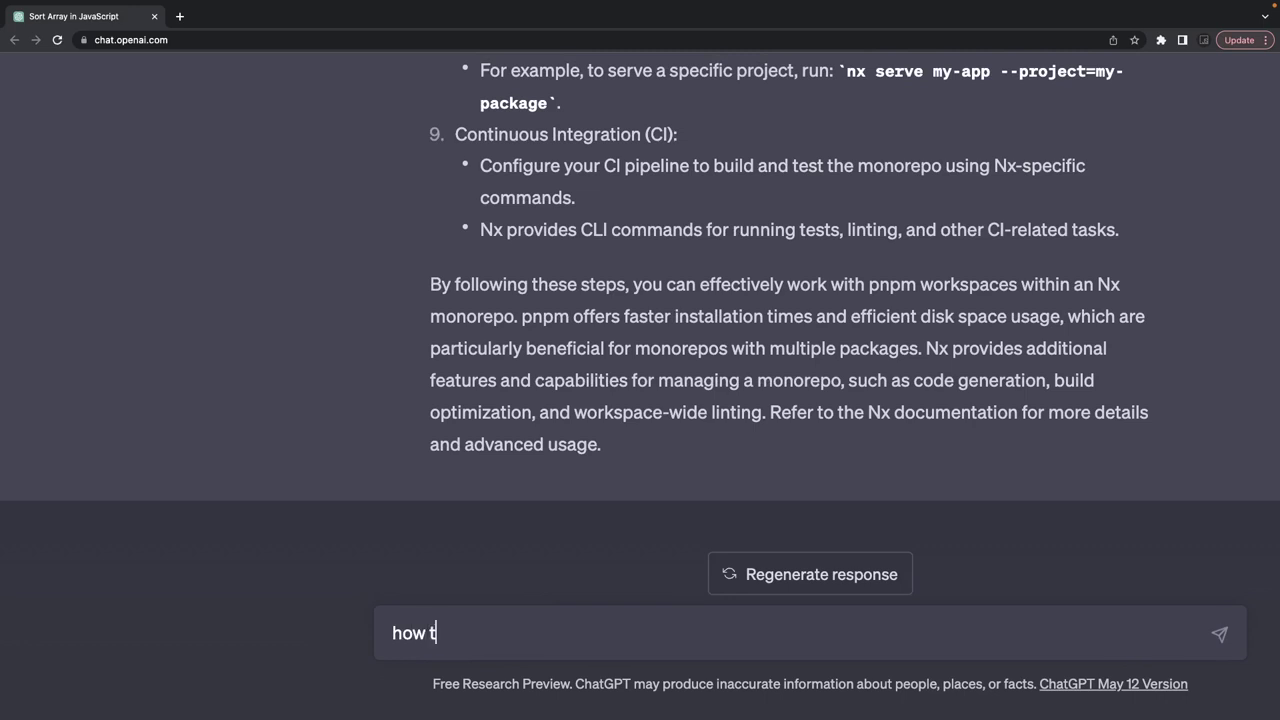
text(o write github action for)
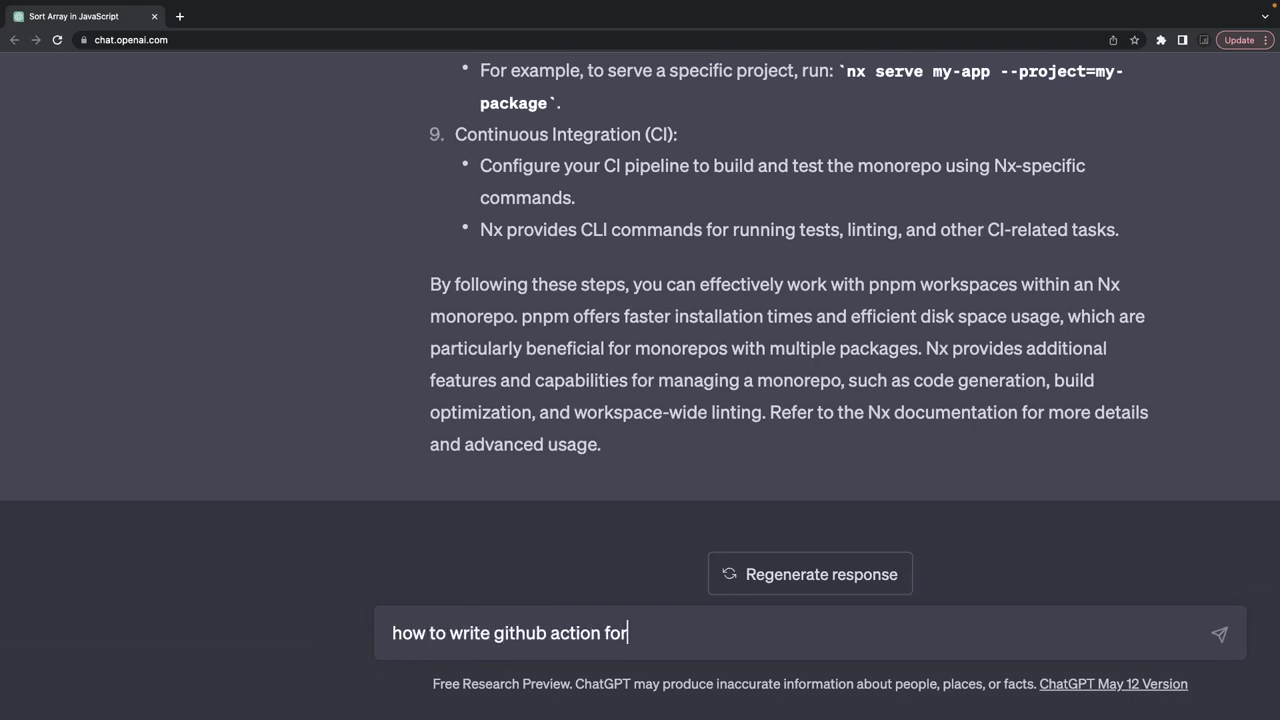
text( node js app)
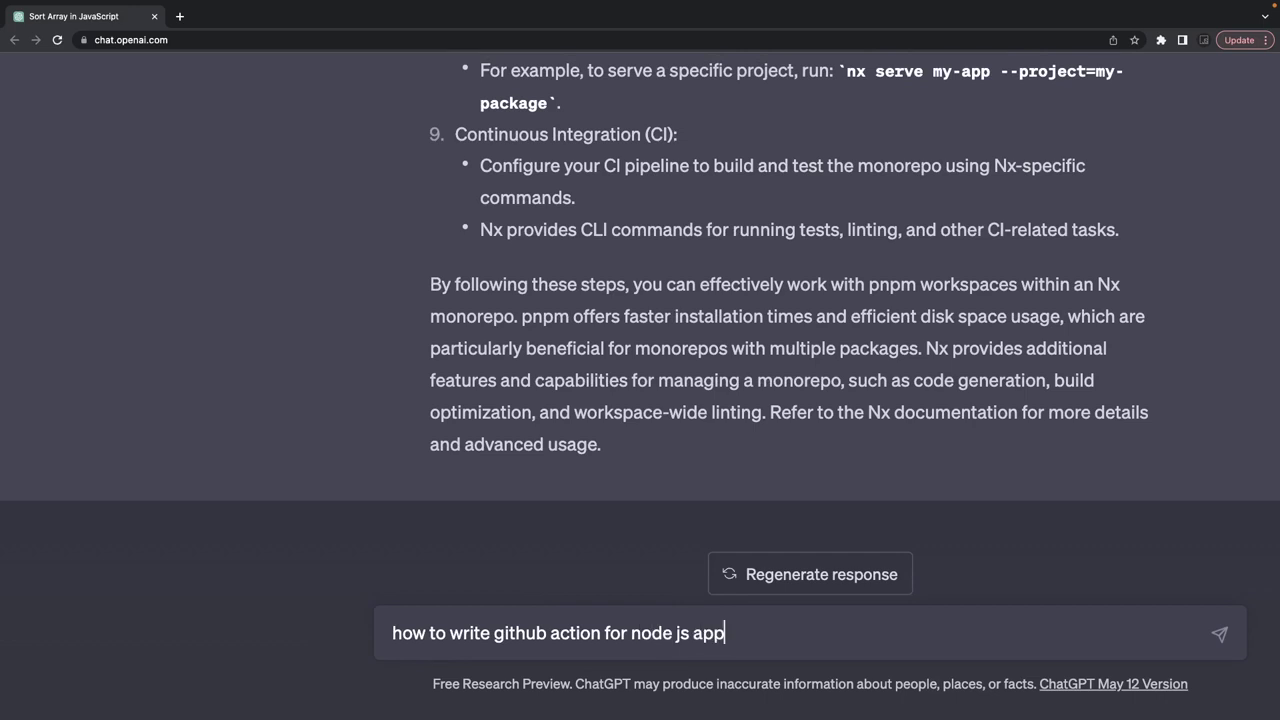
key(Return)
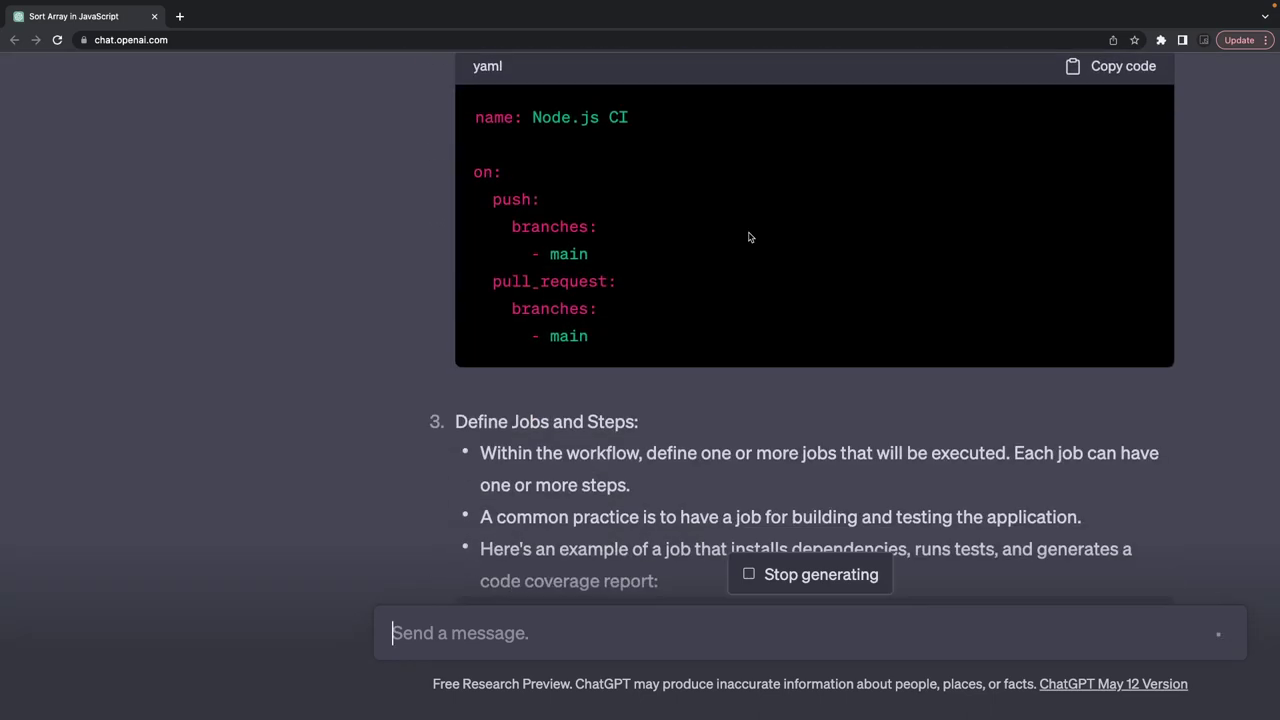
Step: Examine the push and pull_request branch triggers in the Node.js CI workflow definition
scroll(750, 237, up, 2)
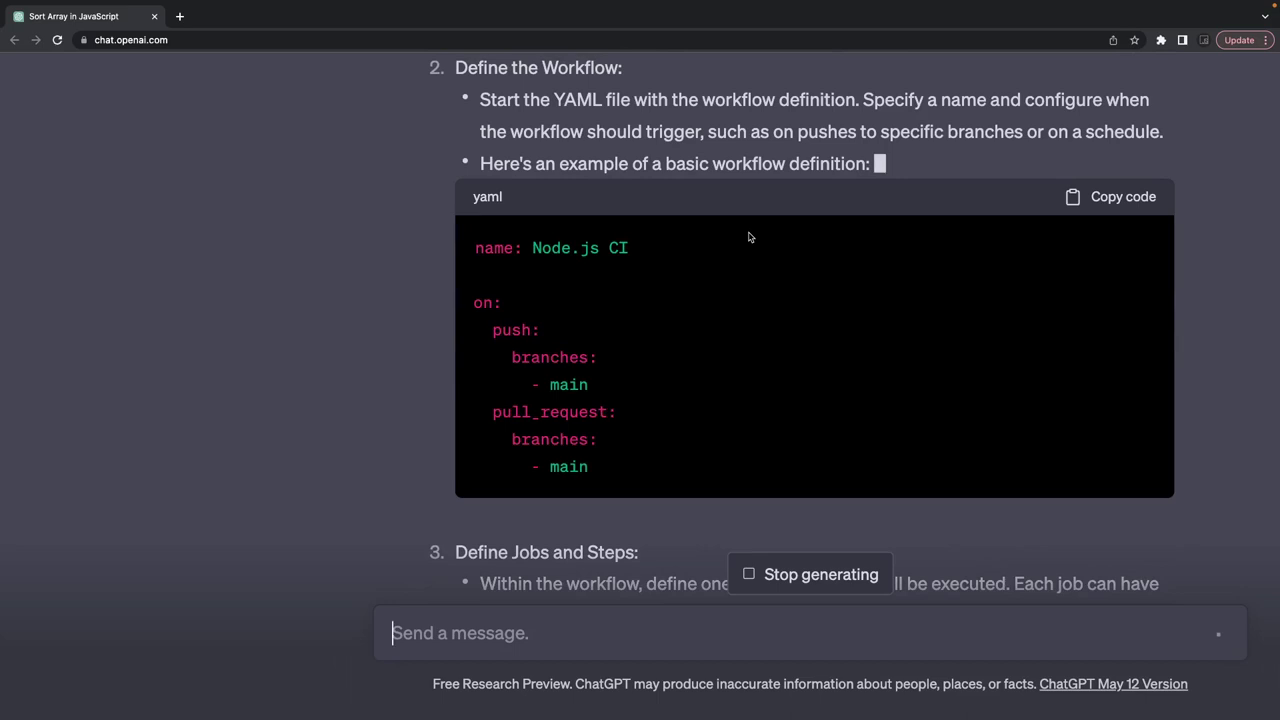
double_click(570, 384)
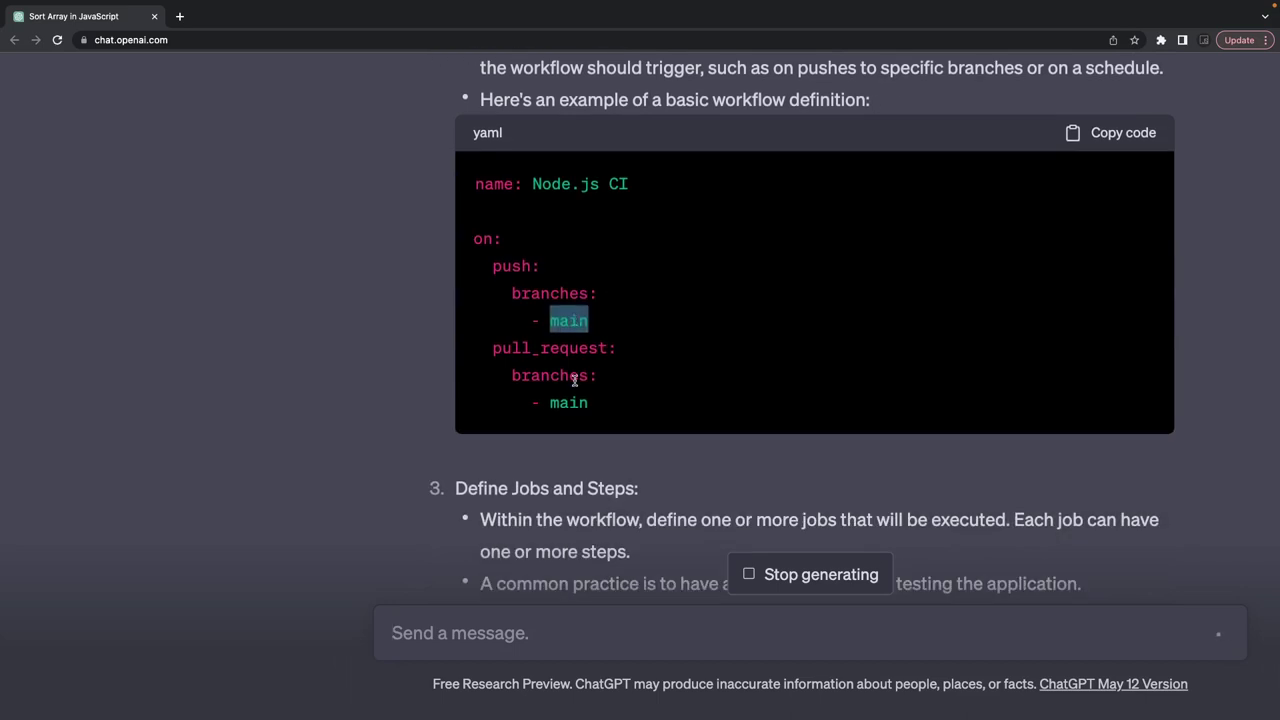
double_click(572, 348)
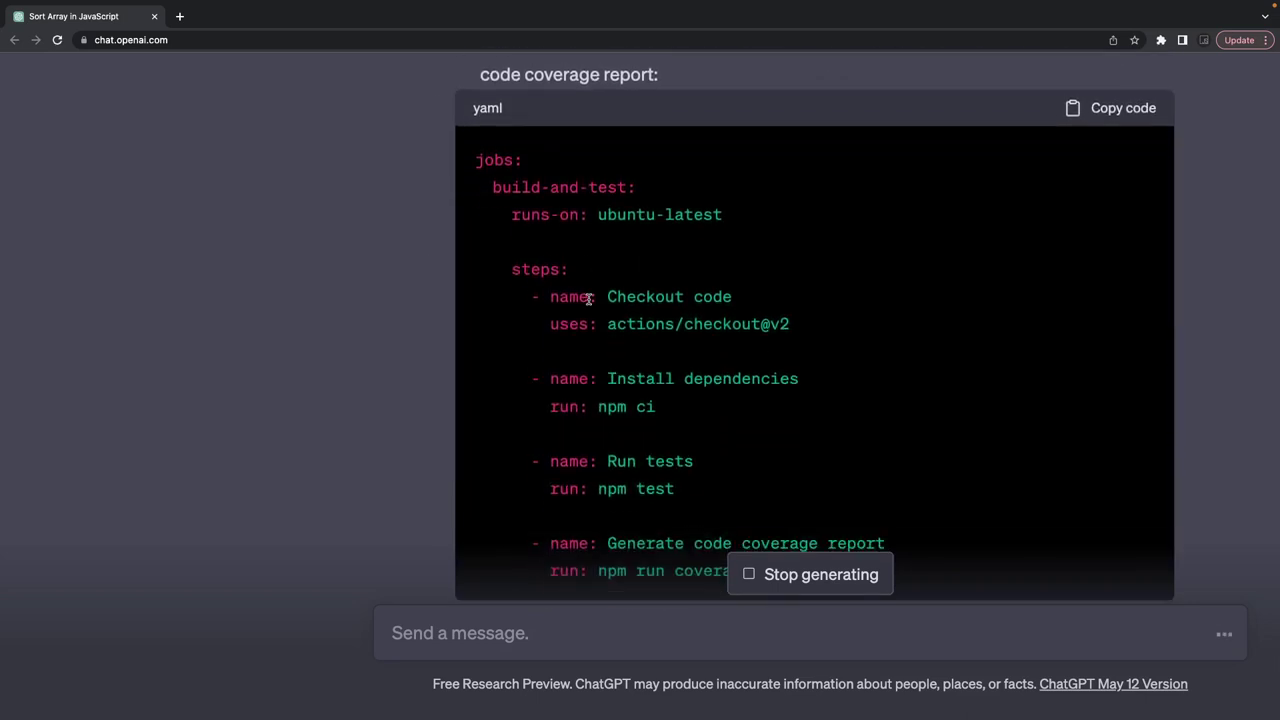
Step: Review the build-and-test job's checkout, install, test and coverage steps, and read on to the end of the answer
scroll(587, 217, down, 1)
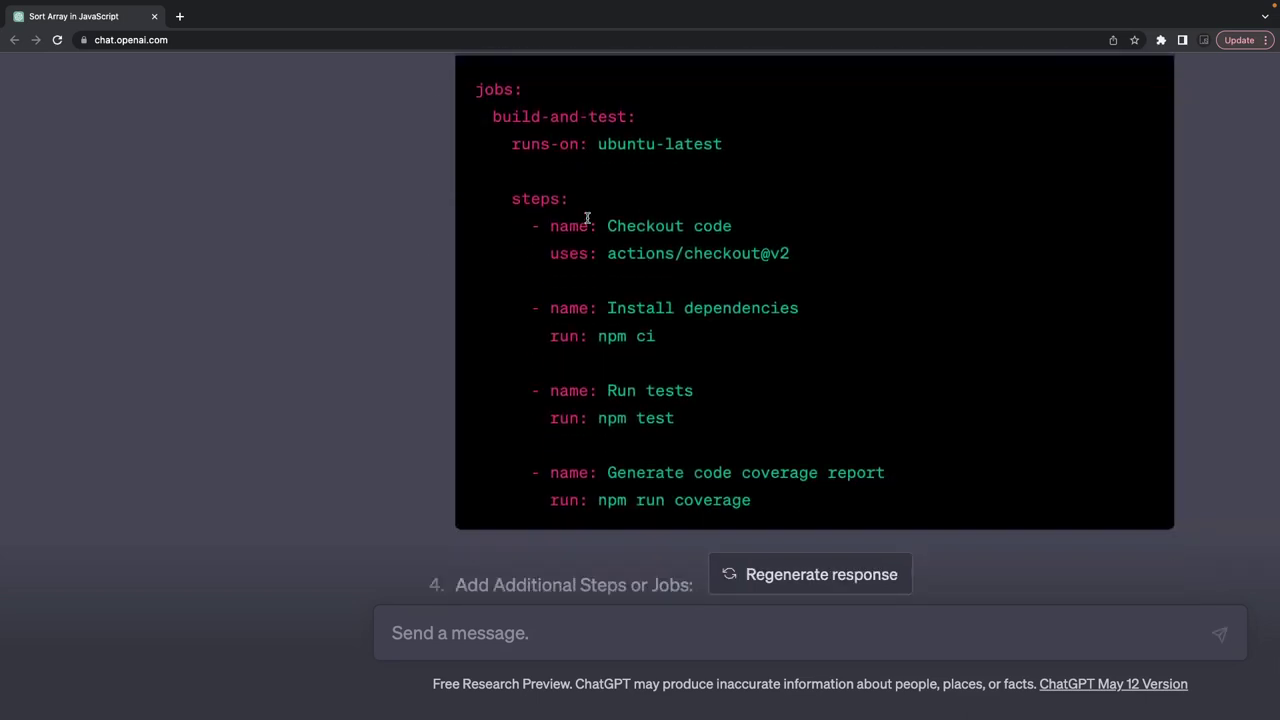
drag(597, 227, 740, 244)
drag(610, 305, 814, 308)
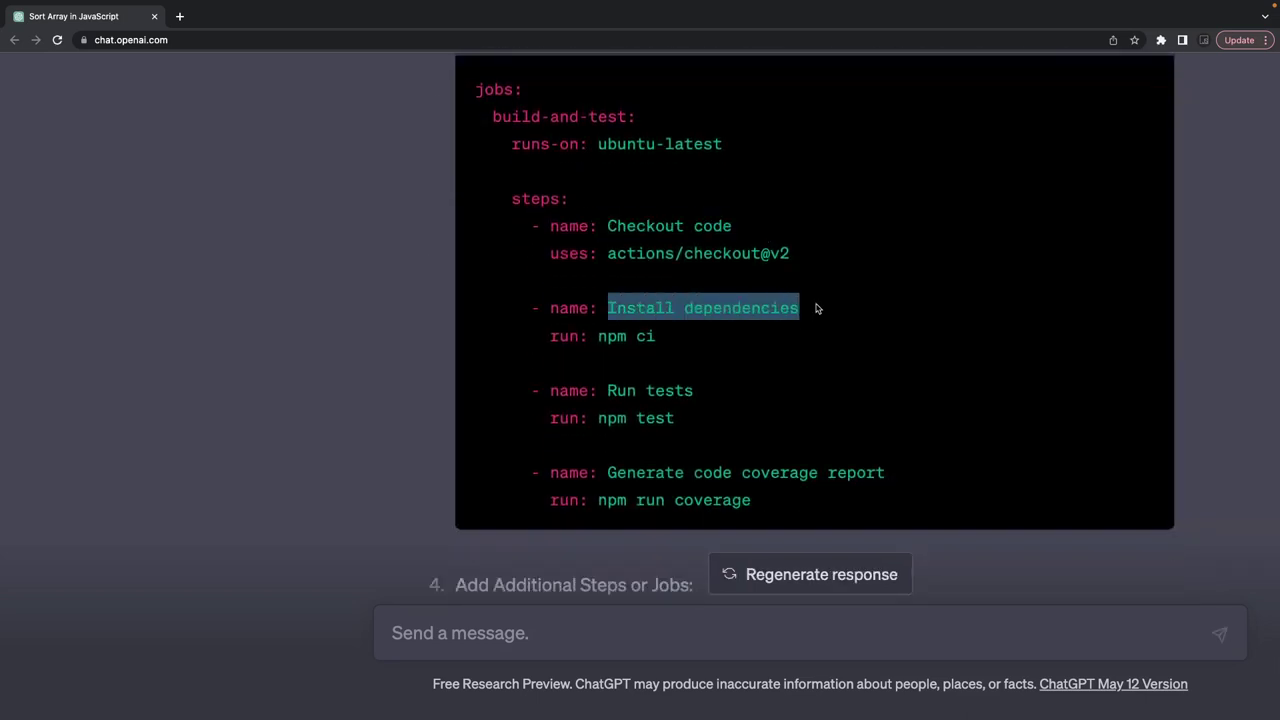
scroll(648, 366, down, 1)
drag(611, 366, 735, 364)
scroll(735, 364, down, 1)
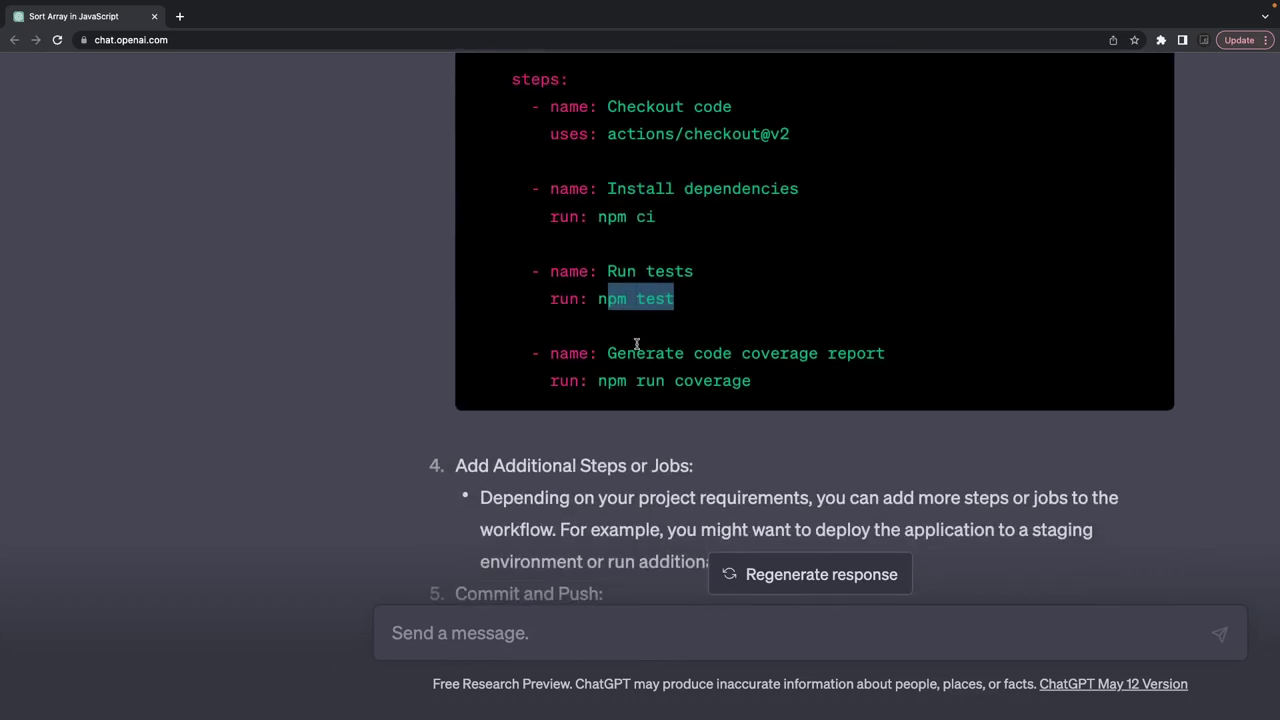
drag(637, 344, 929, 349)
scroll(929, 349, down, 5)
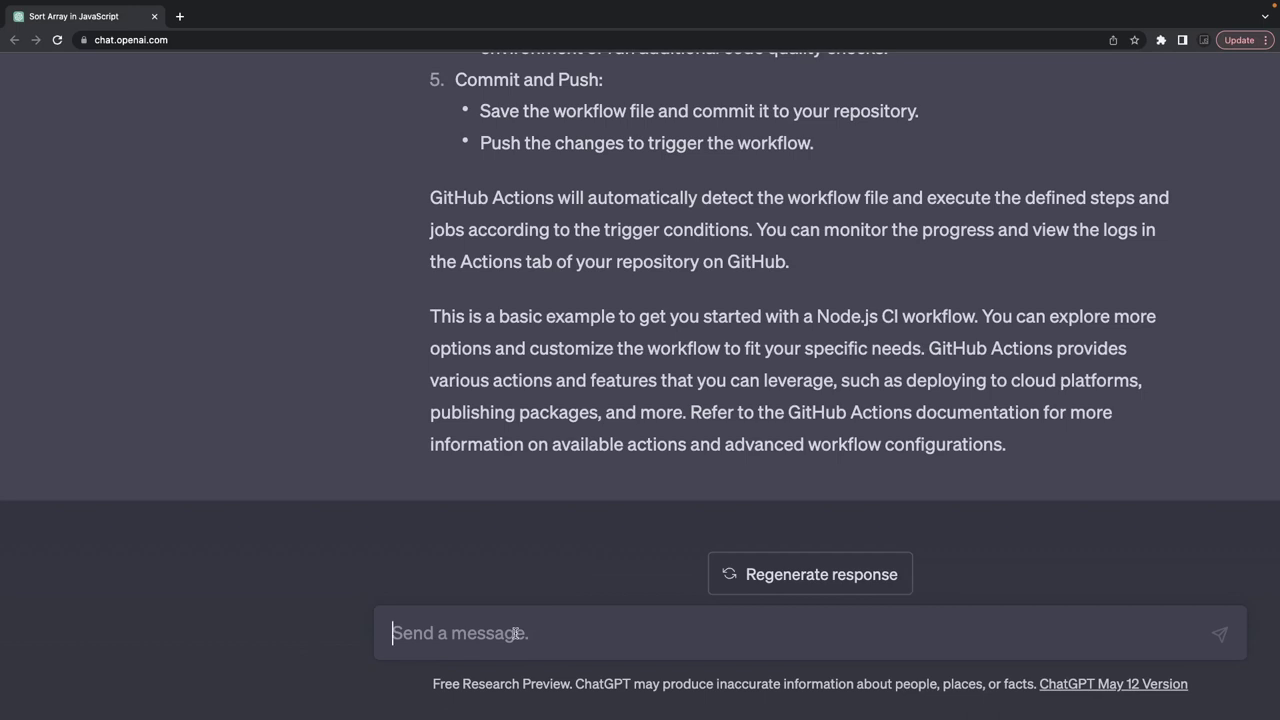
Step: Ask ChatGPT "write github actions to push code to aws lambda"
text(ho)
key(BackSpace)
key(BackSpace)
text(write)
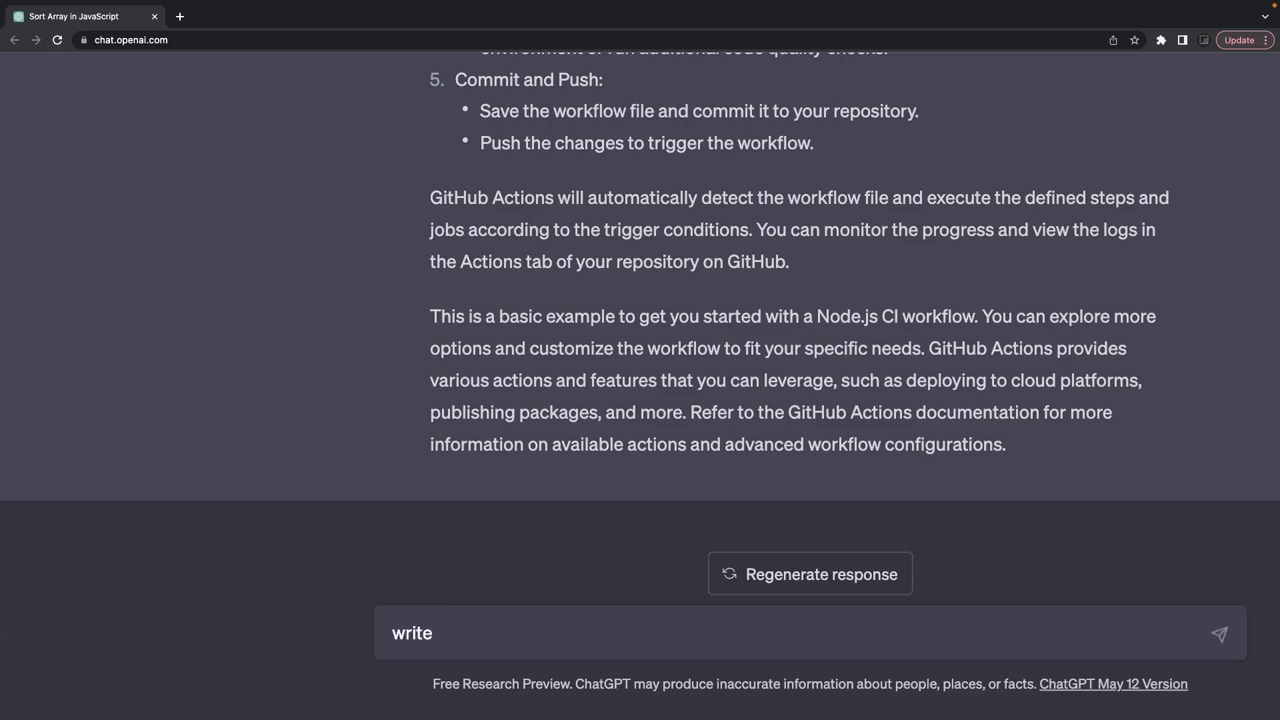
text( github actions)
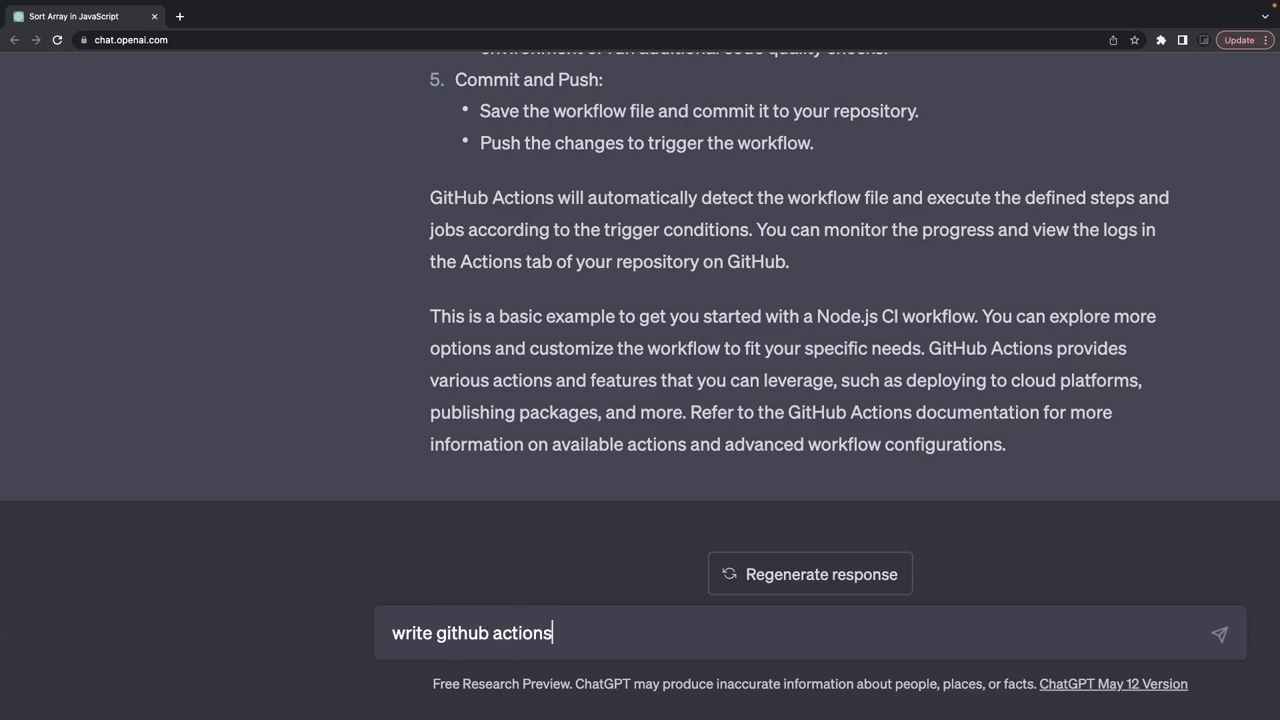
text( to push code)
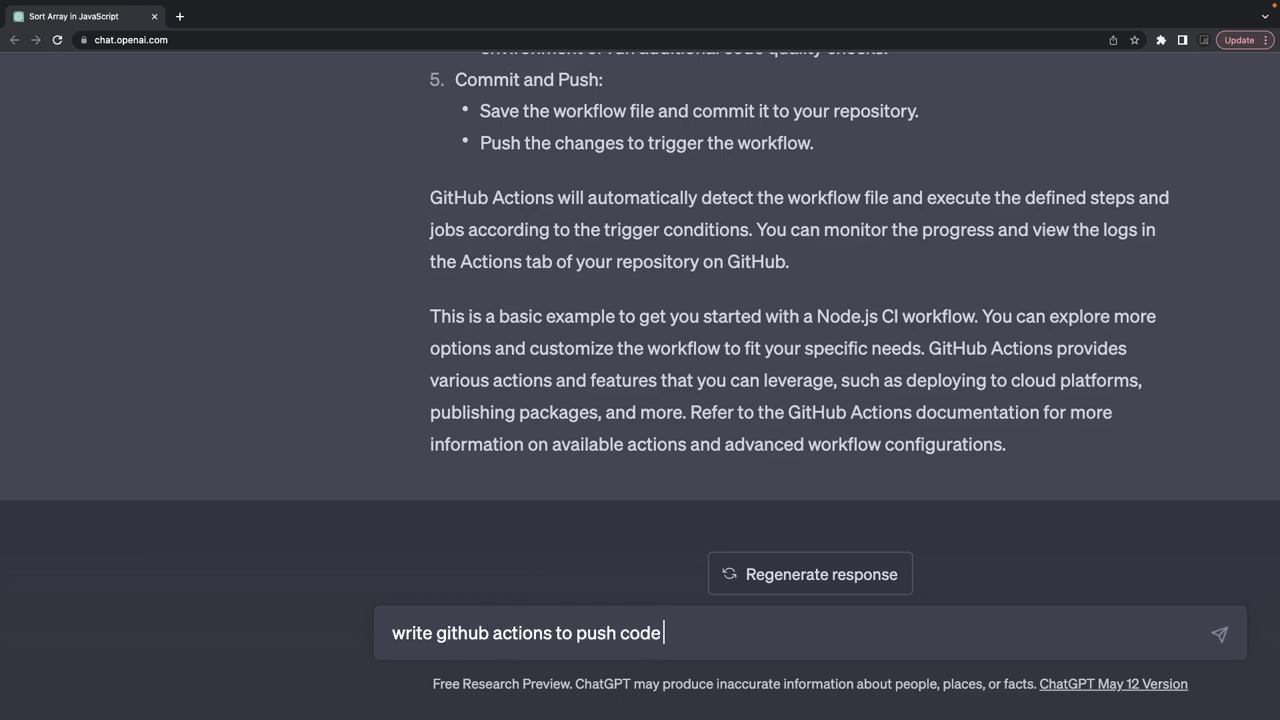
text( to aws lambda)
key(Return)
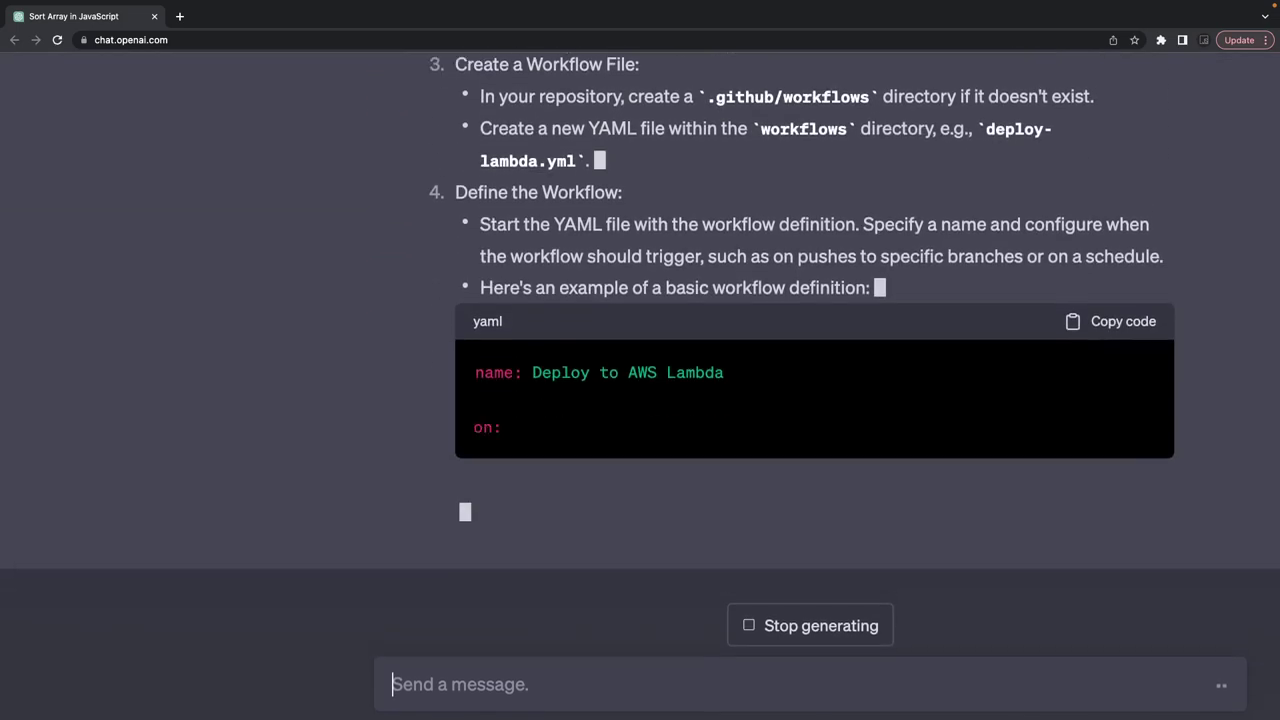
Step: Examine the AWS credentials and region settings in the deploy-lambda job of the generated workflow
scroll(738, 271, up, 3)
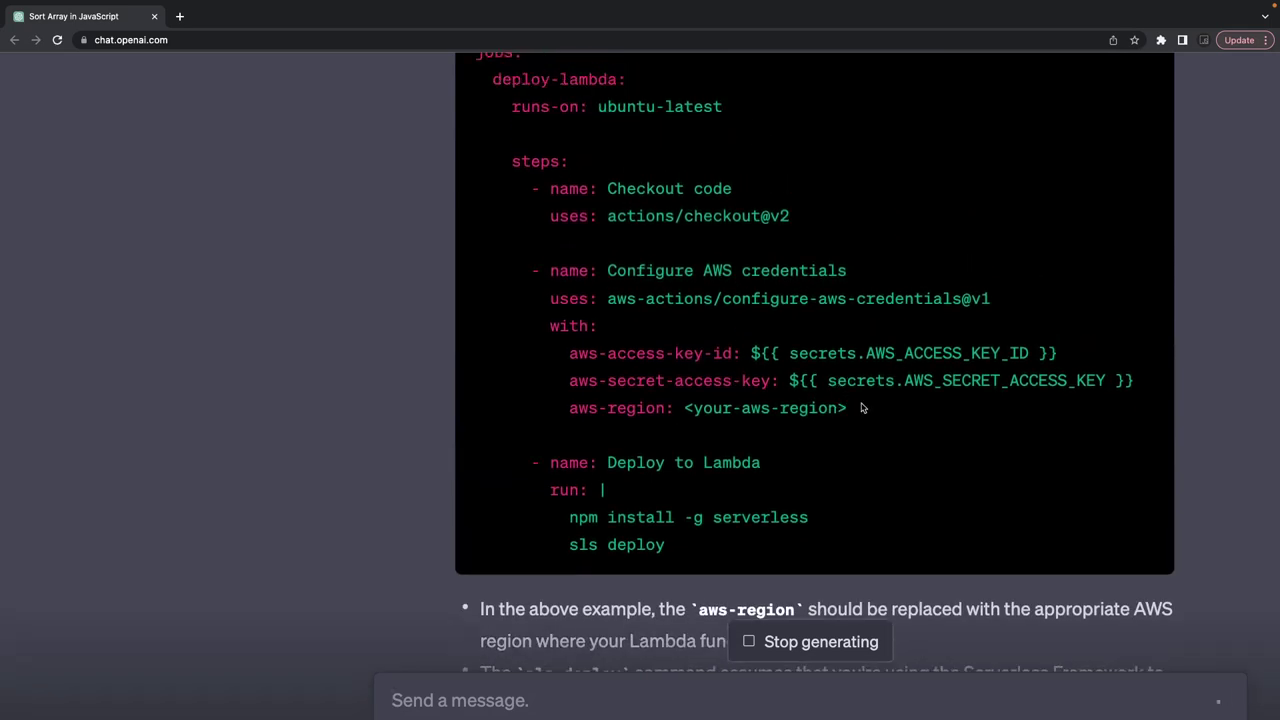
drag(862, 408, 555, 297)
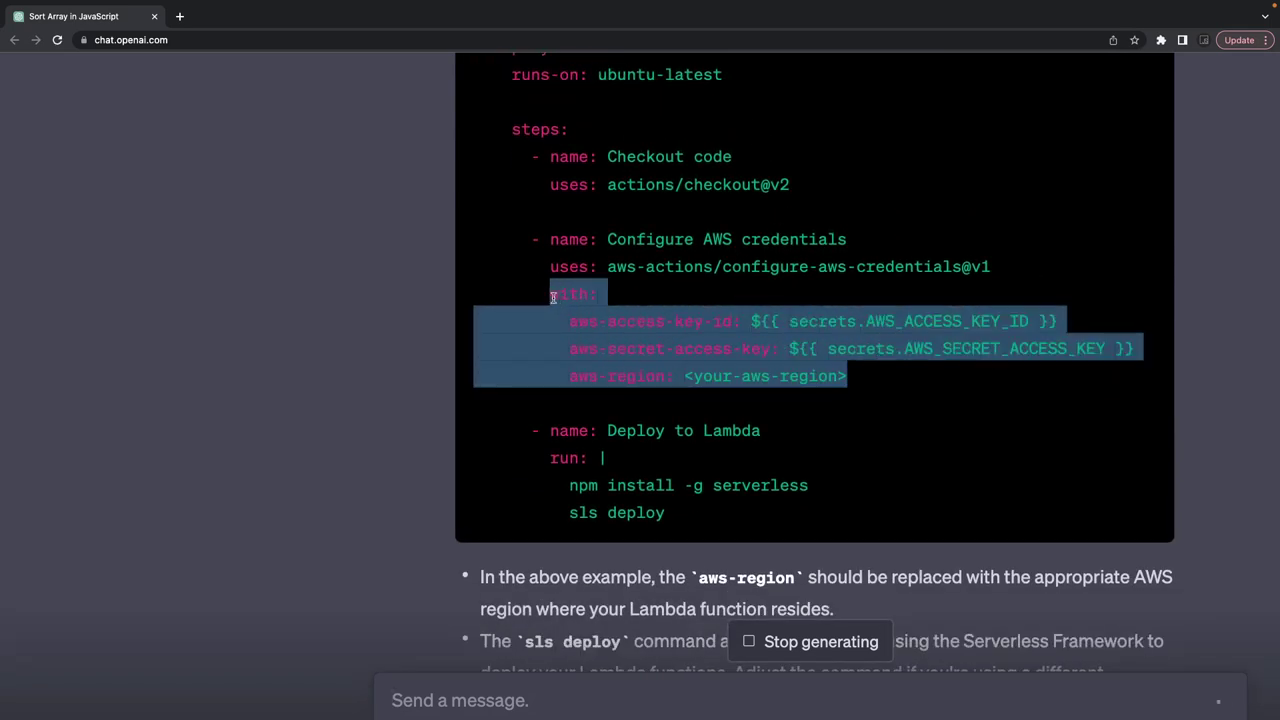
scroll(706, 277, up, 2)
scroll(623, 277, down, 5)
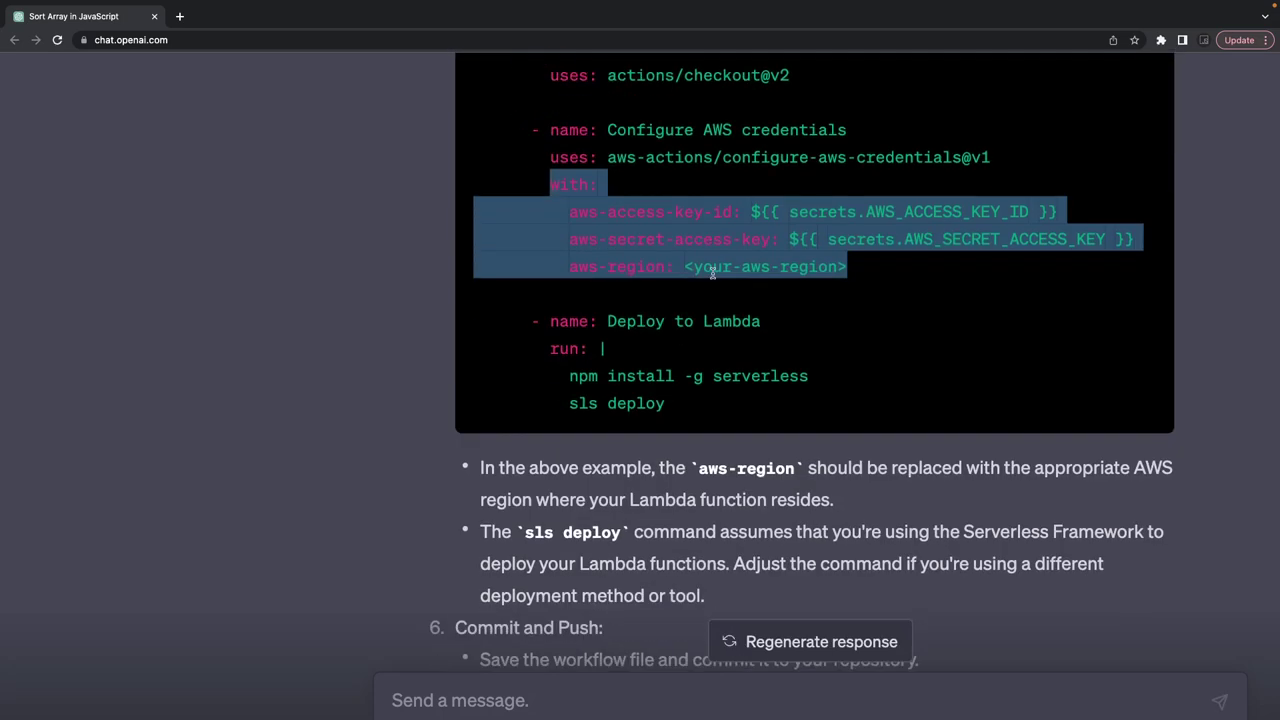
Step: Review the Deploy to Lambda step with its serverless install and sls deploy commands, and the closing notes
scroll(706, 277, up, 1)
drag(607, 325, 721, 325)
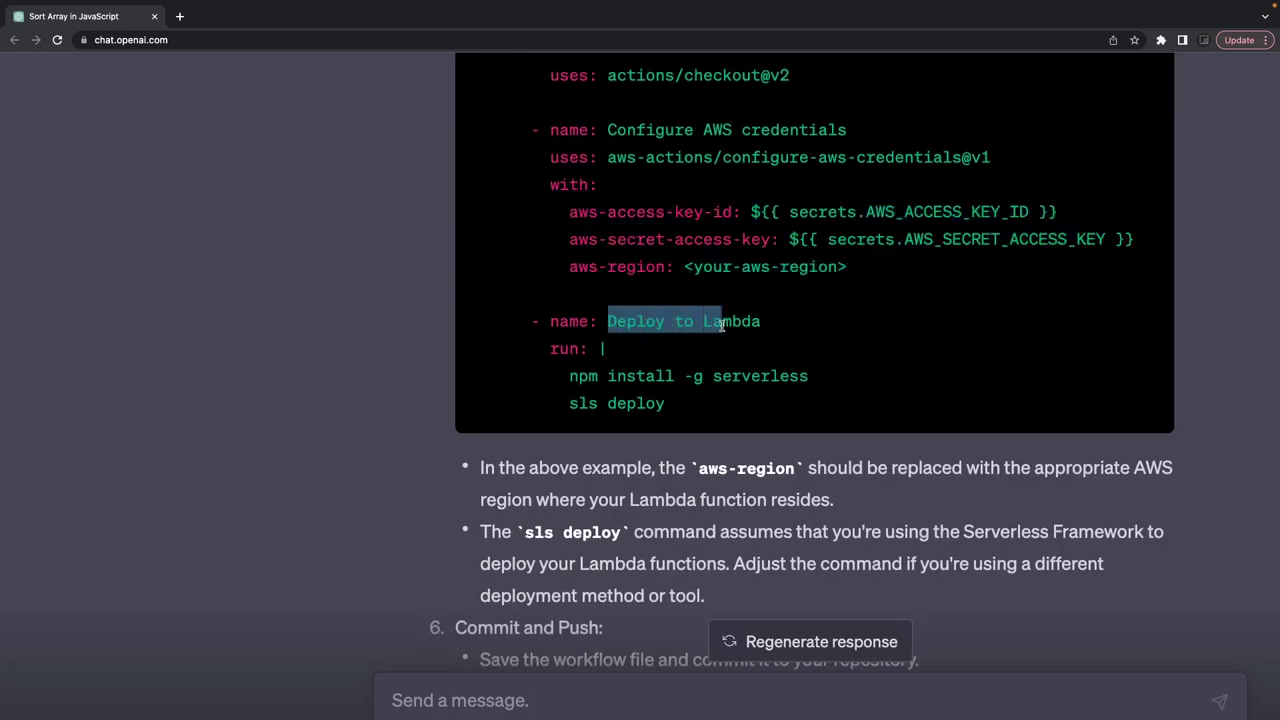
drag(572, 375, 813, 376)
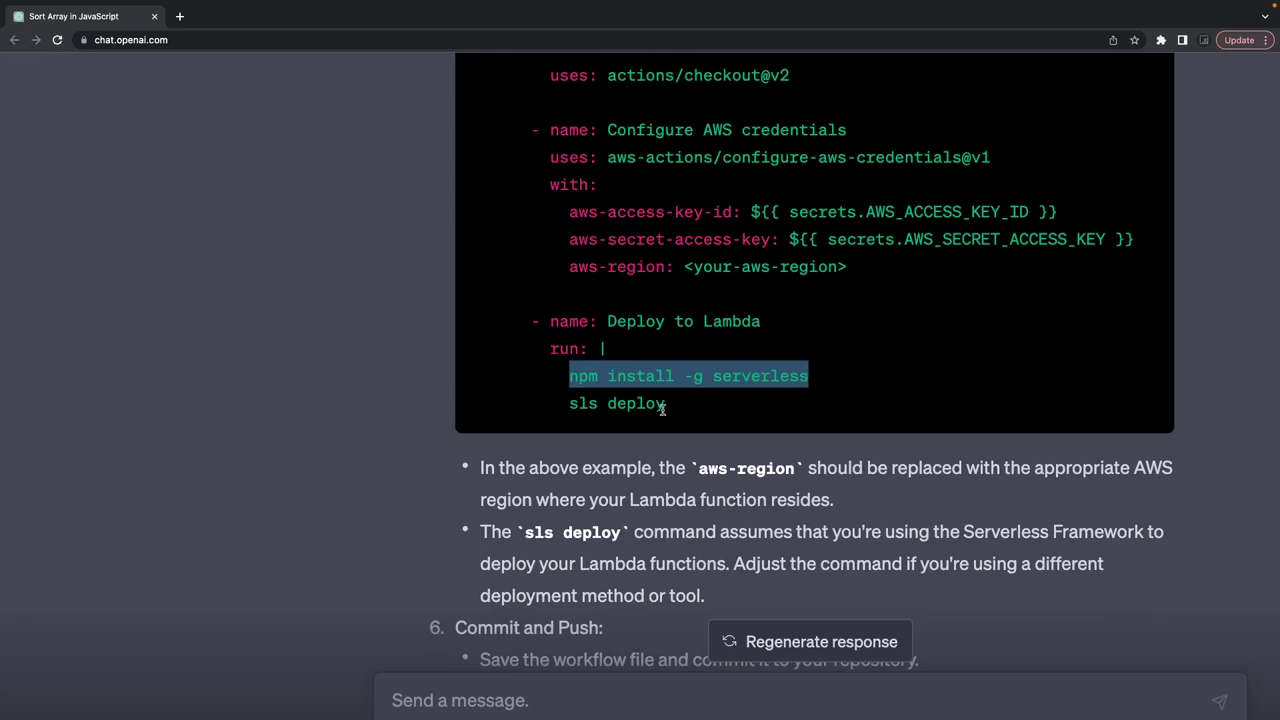
drag(662, 408, 569, 383)
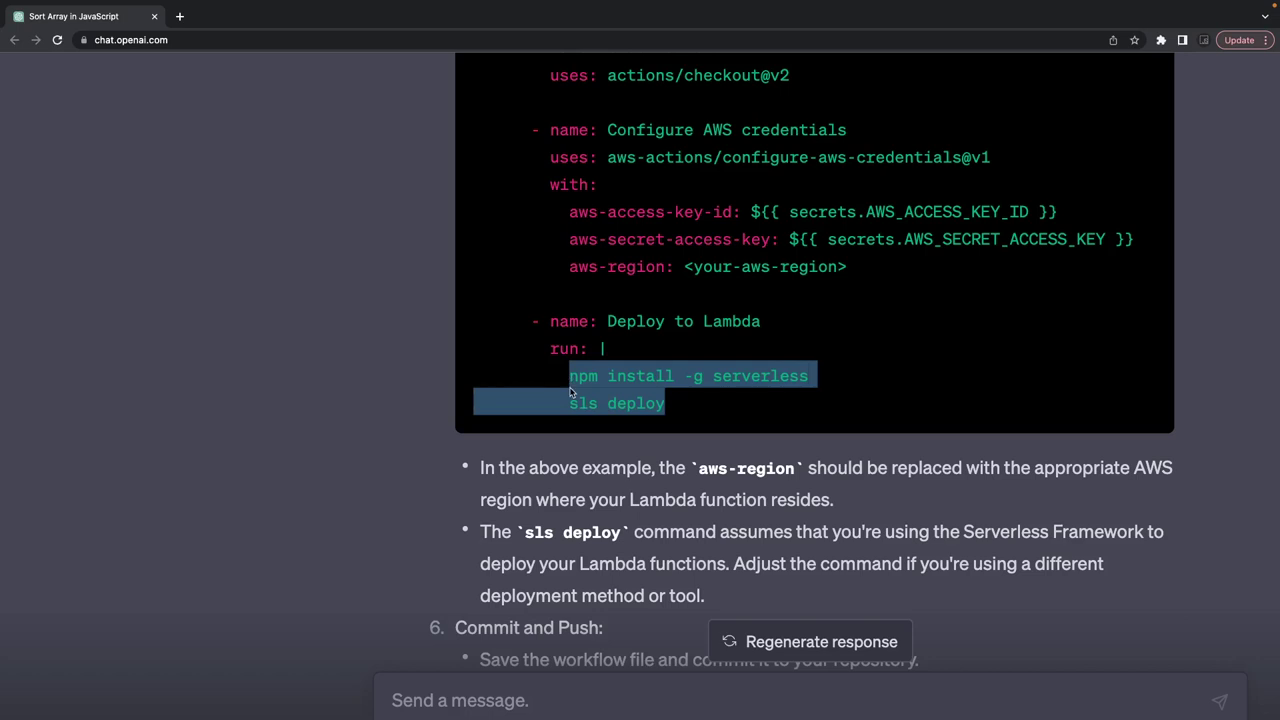
scroll(571, 393, down, 5)
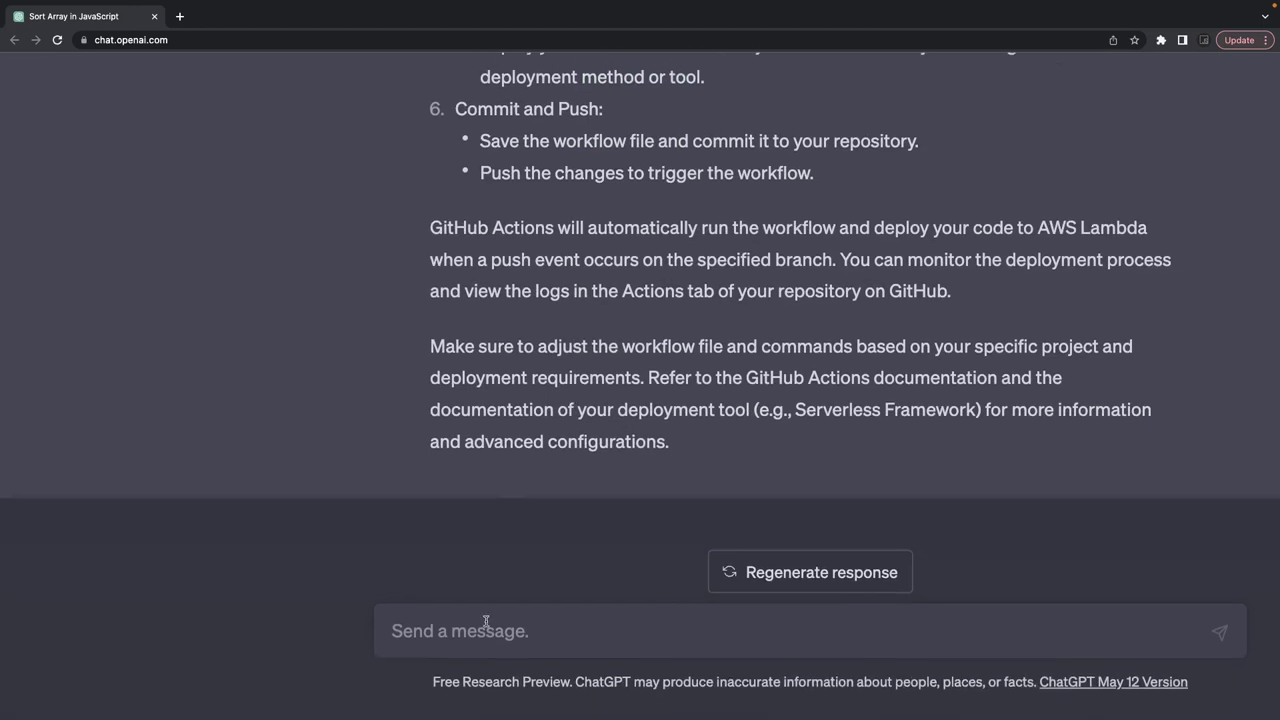
Step: Ask ChatGPT "how to deploy nestjs lambda to aws lambda using aws cdk" and look over the CDK stack and deployment instructions
click(486, 622)
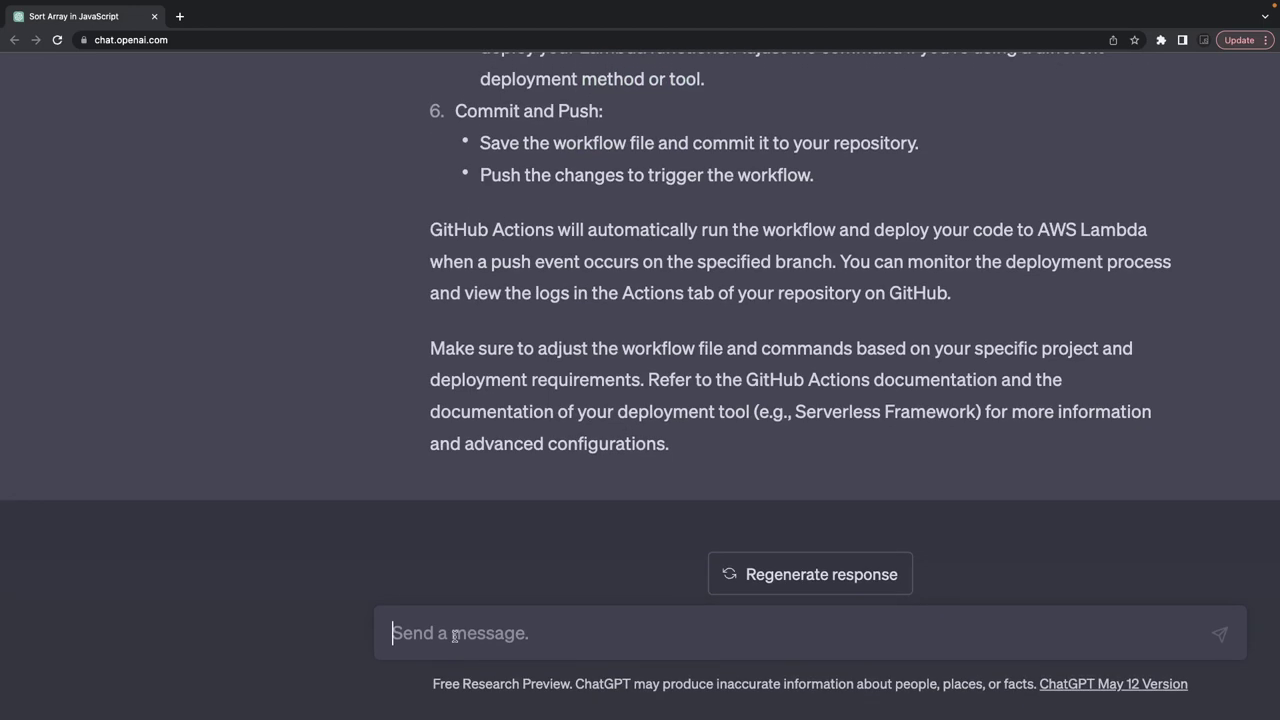
text(how to deploy nestjs lambda  to aws lambda using aws cdk)
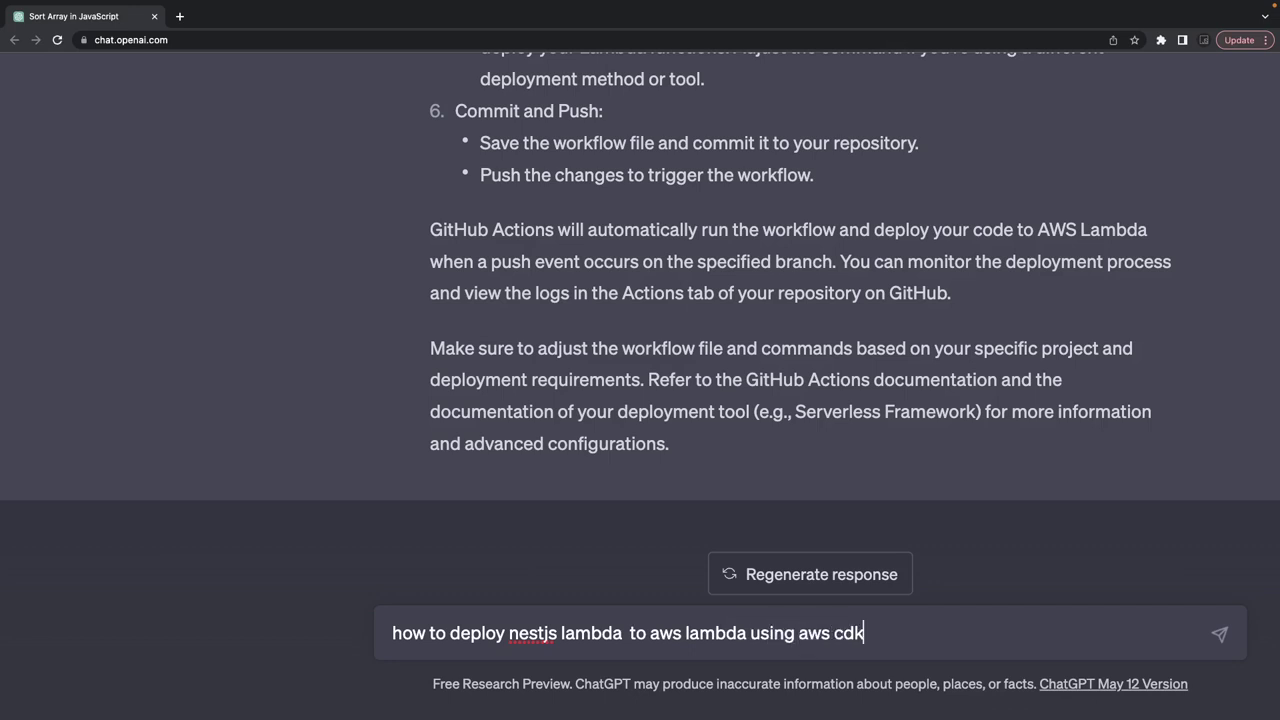
key(Return)
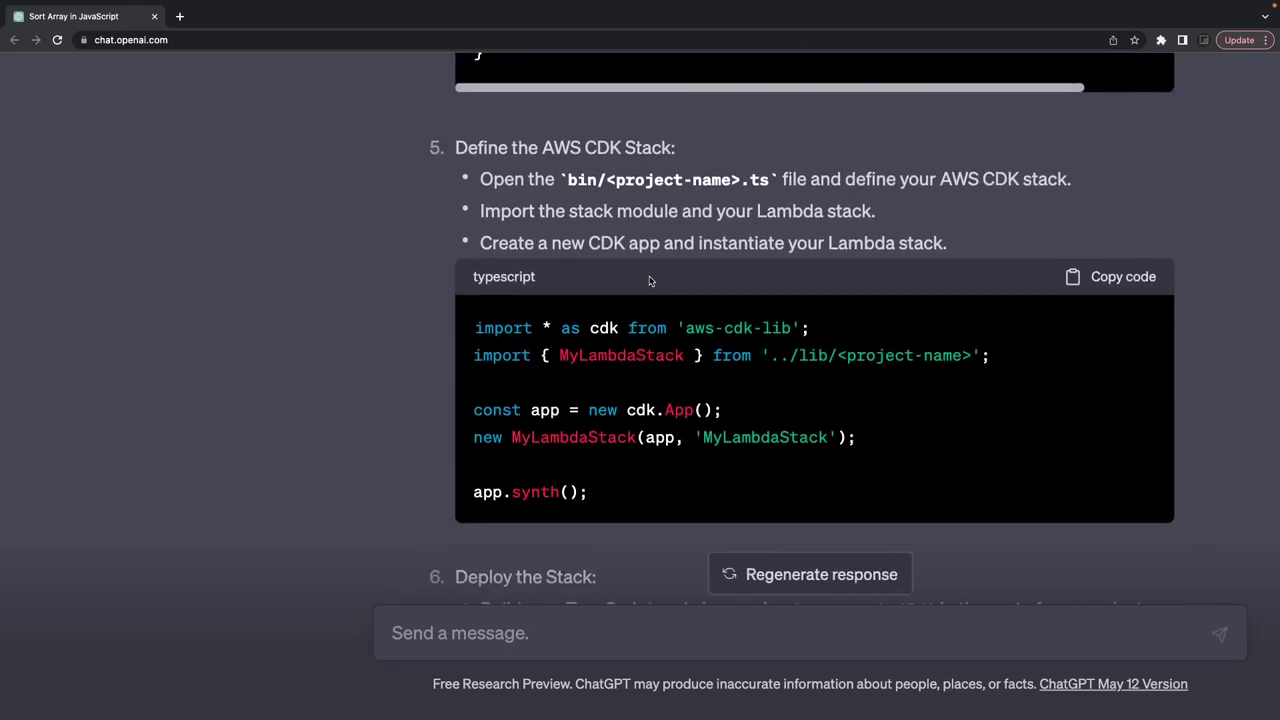
scroll(649, 280, up, 5)
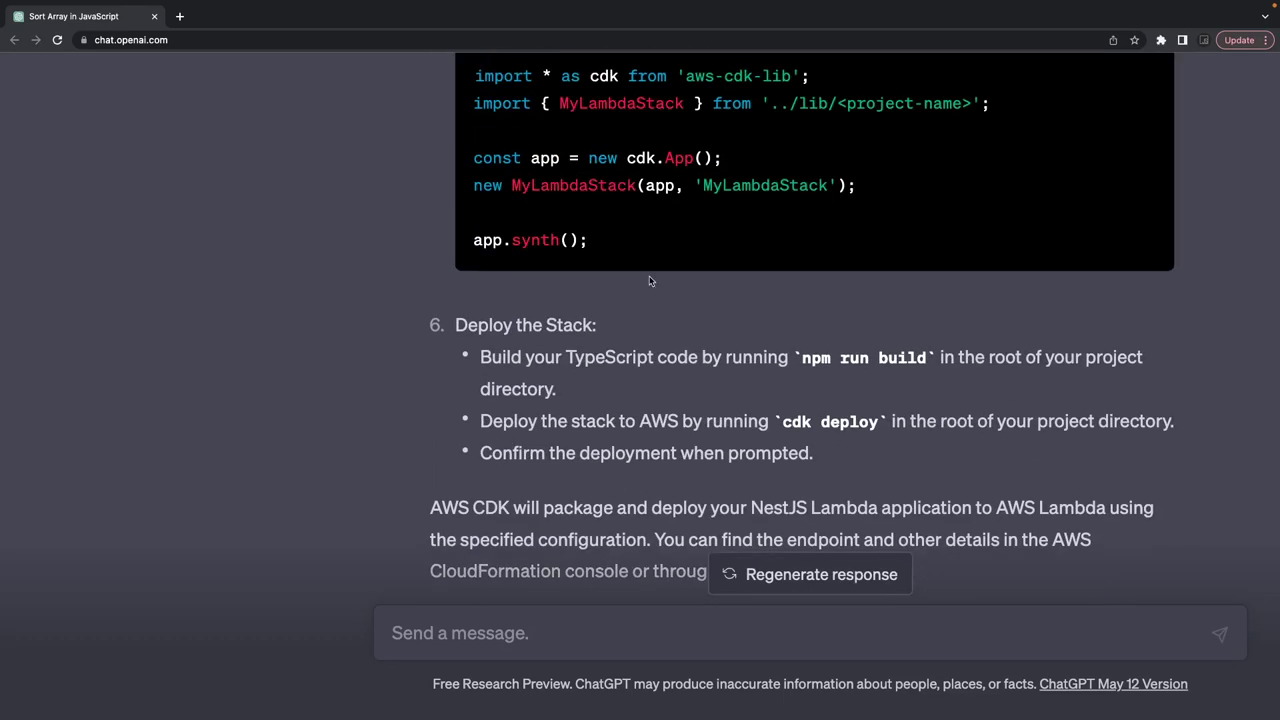
Step: Examine the NodejsFunction handler definition and its settings in the generated MyLambdaStack code
scroll(649, 281, up, 3)
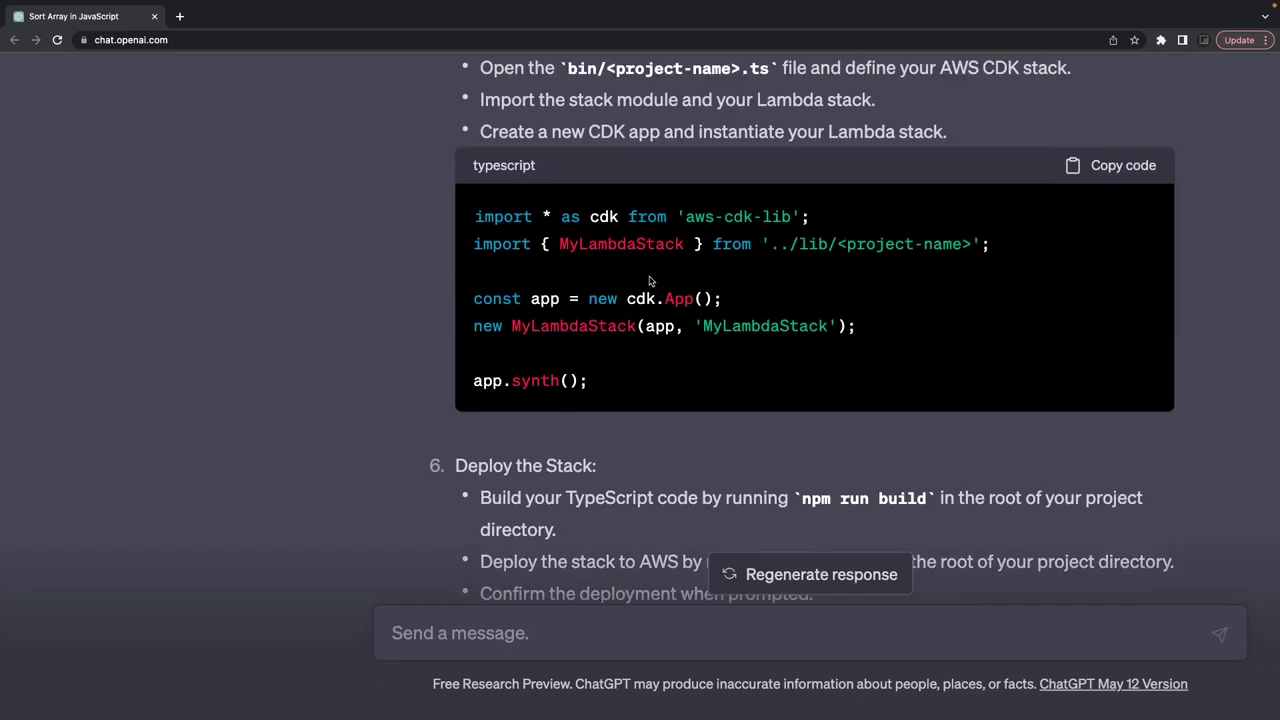
scroll(649, 281, down, 2)
scroll(649, 281, up, 5)
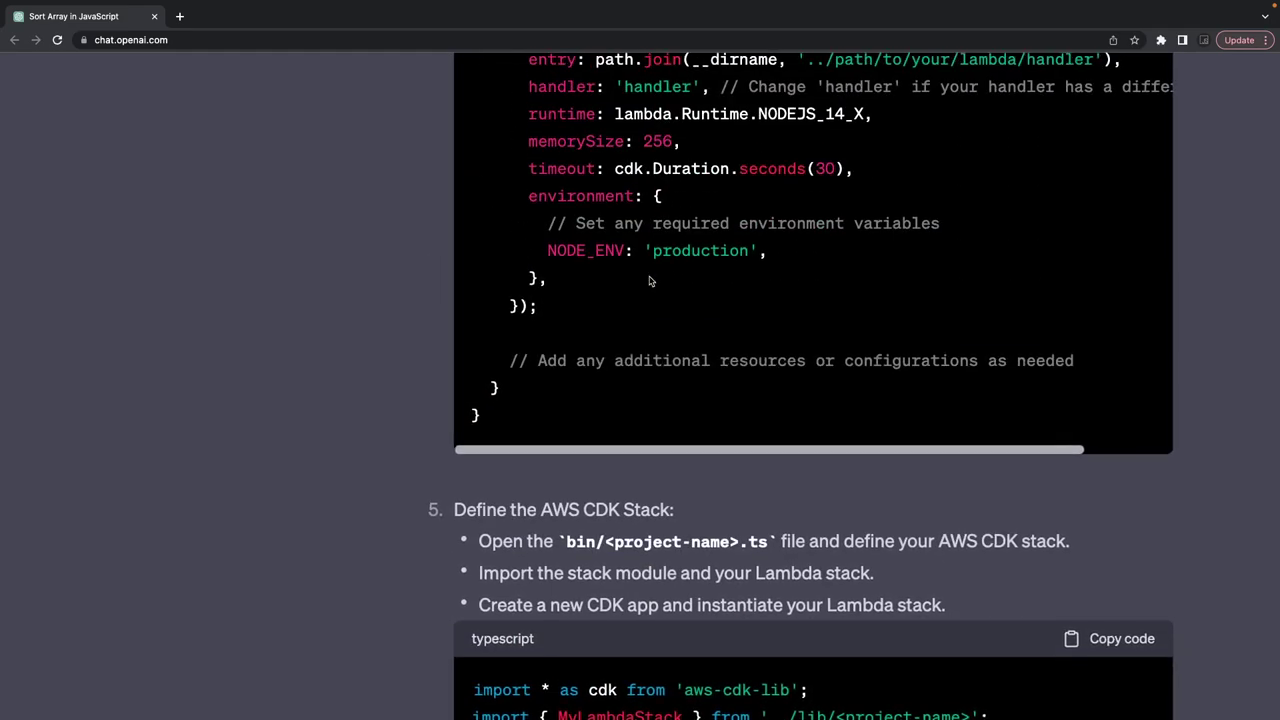
scroll(649, 281, up, 6)
scroll(649, 280, down, 4)
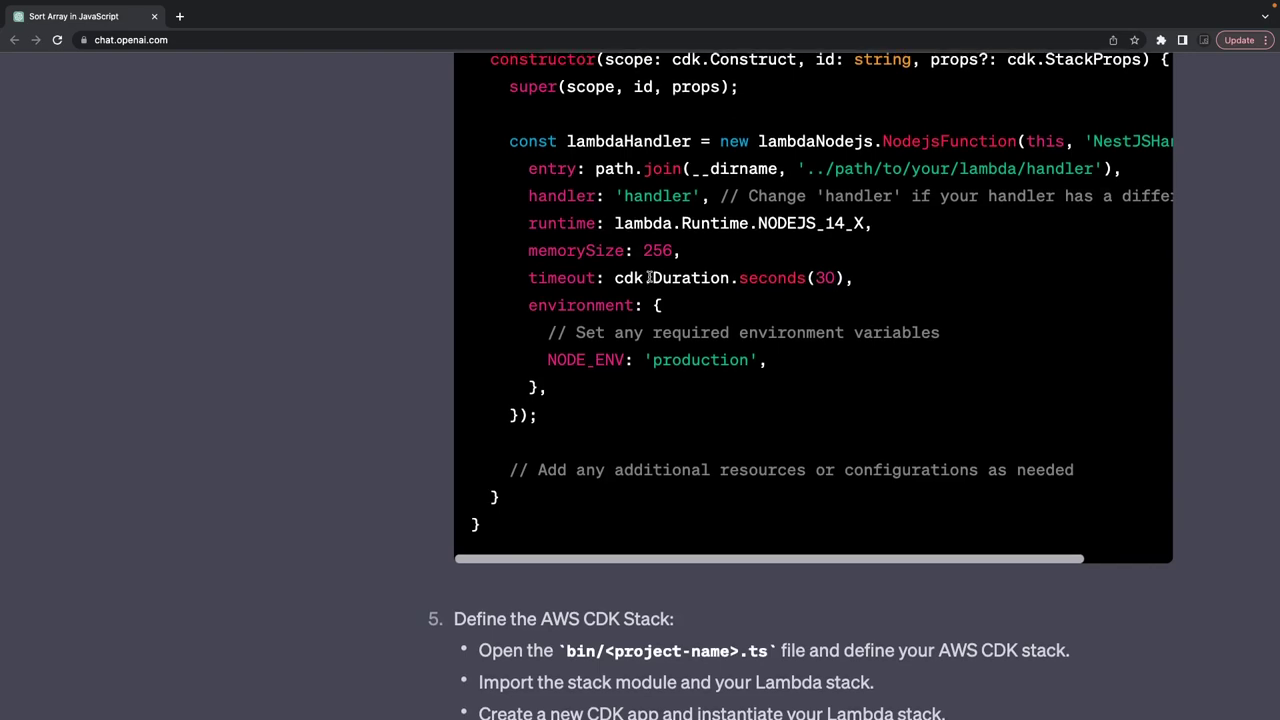
scroll(649, 277, up, 3)
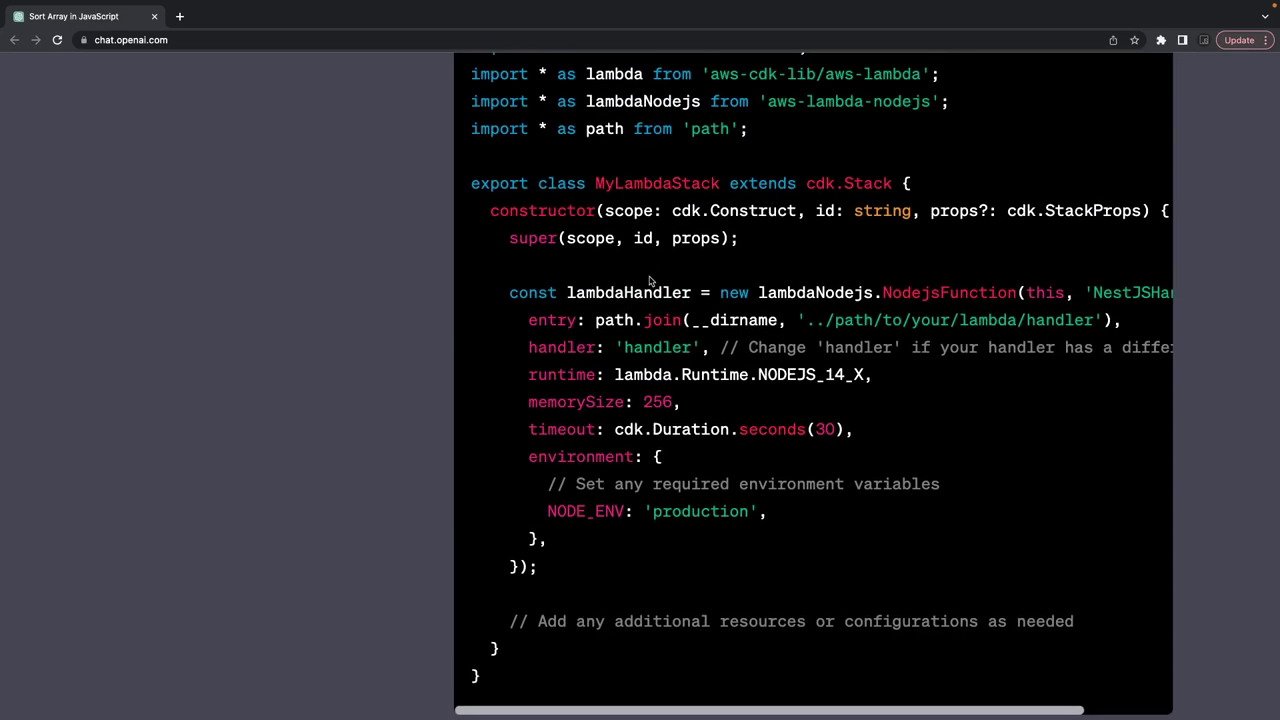
double_click(952, 300)
scroll(952, 300, down, 9)
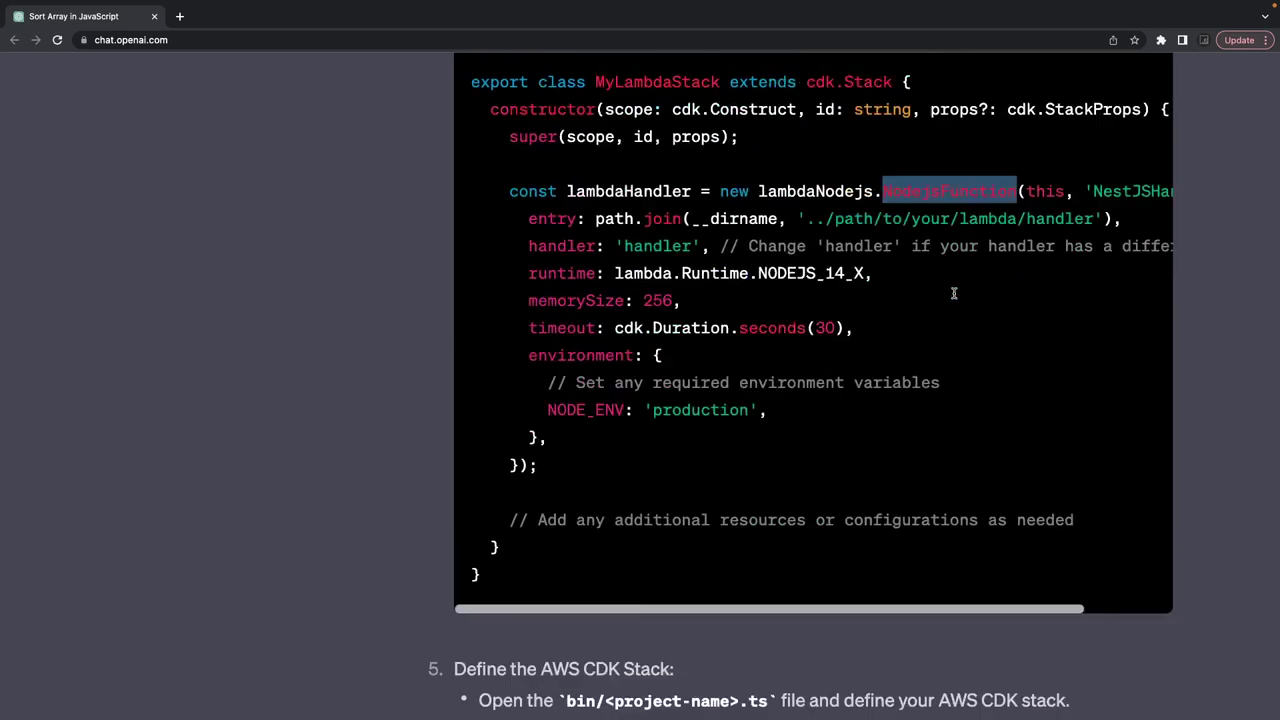
scroll(954, 297, up, 6)
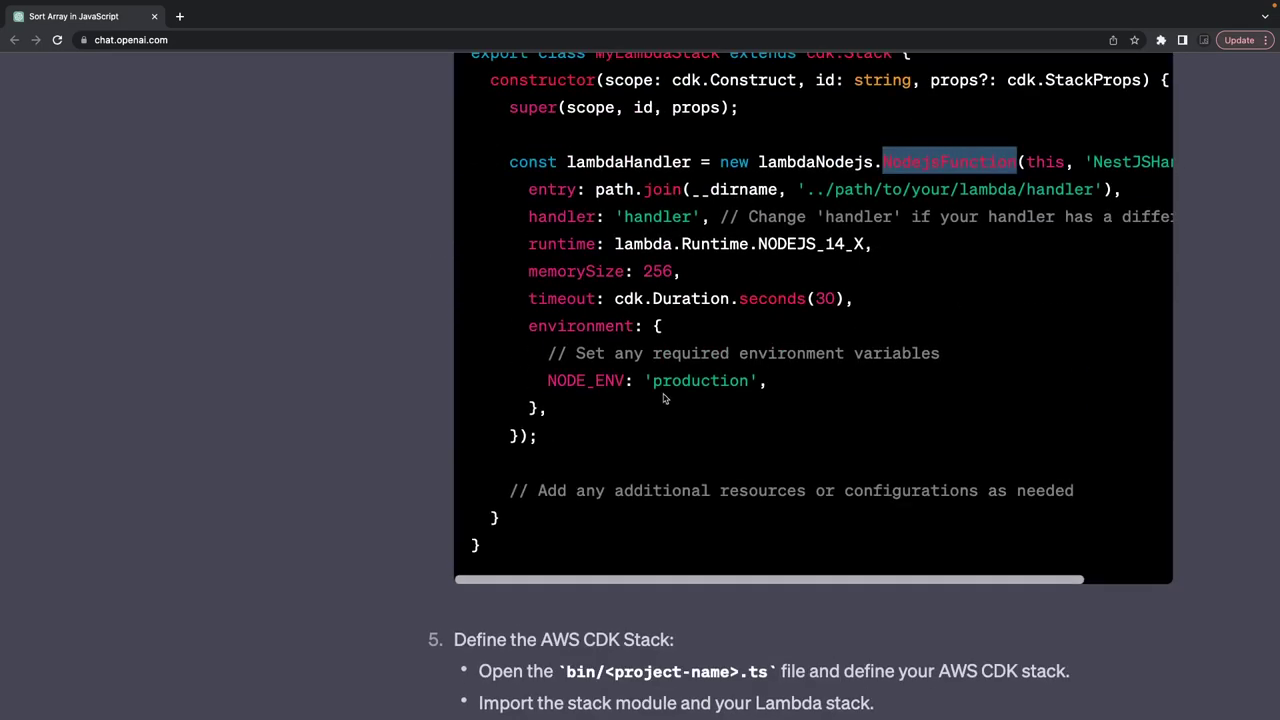
drag(580, 450, 508, 162)
scroll(470, 215, down, 14)
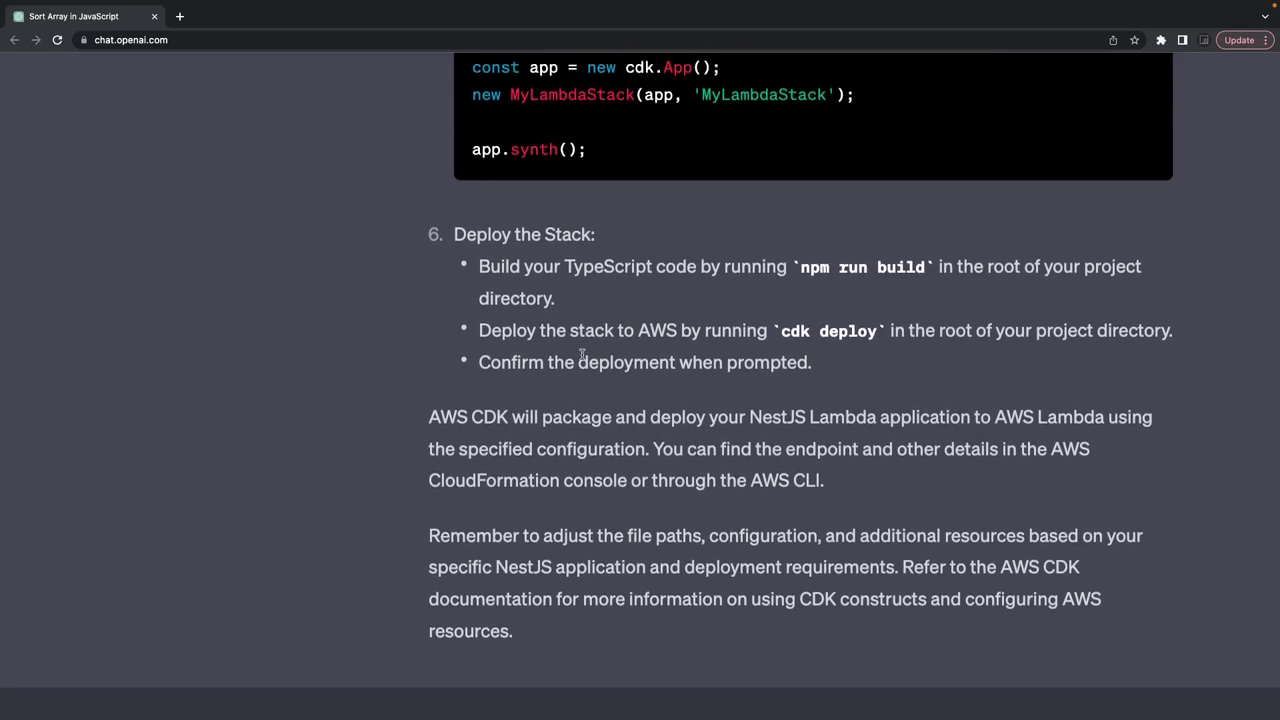
Step: Ask ChatGPT "deploy nestjs rest apis as lambda to aws using cdk"
scroll(578, 450, down, 4)
click(485, 622)
text(deploy nestjs re)
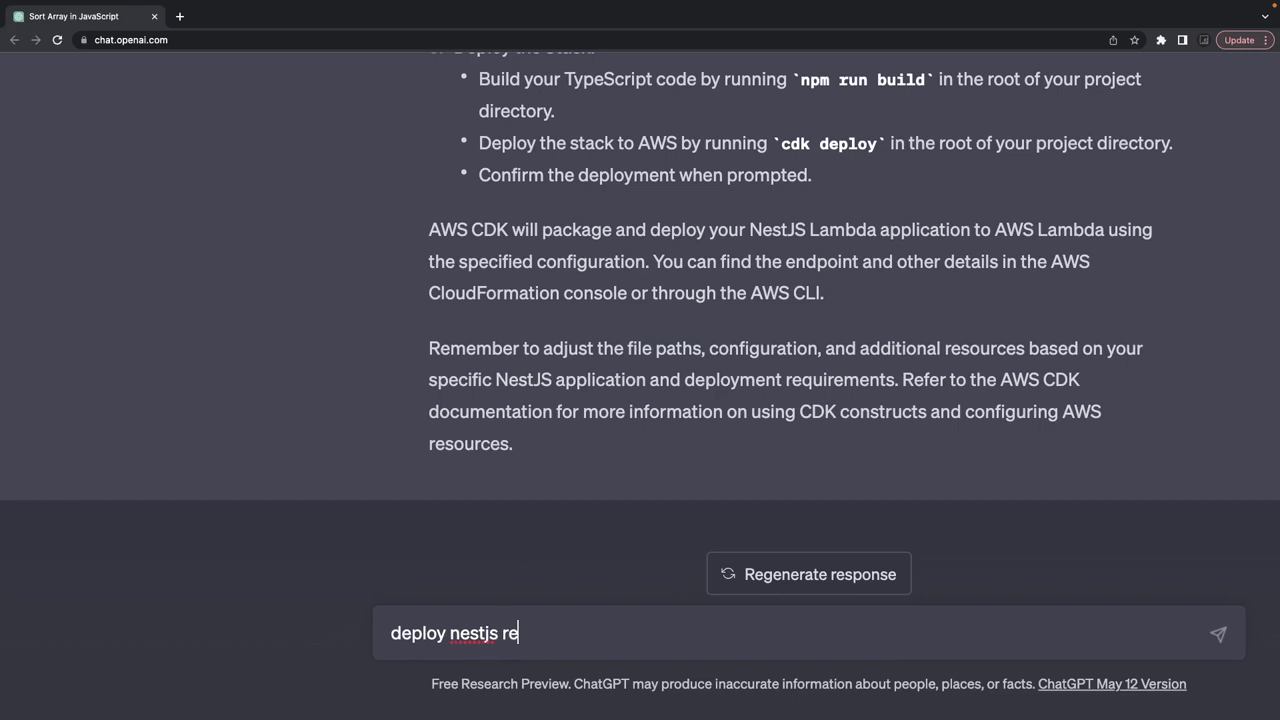
text(st apis as lambda to aws usi)
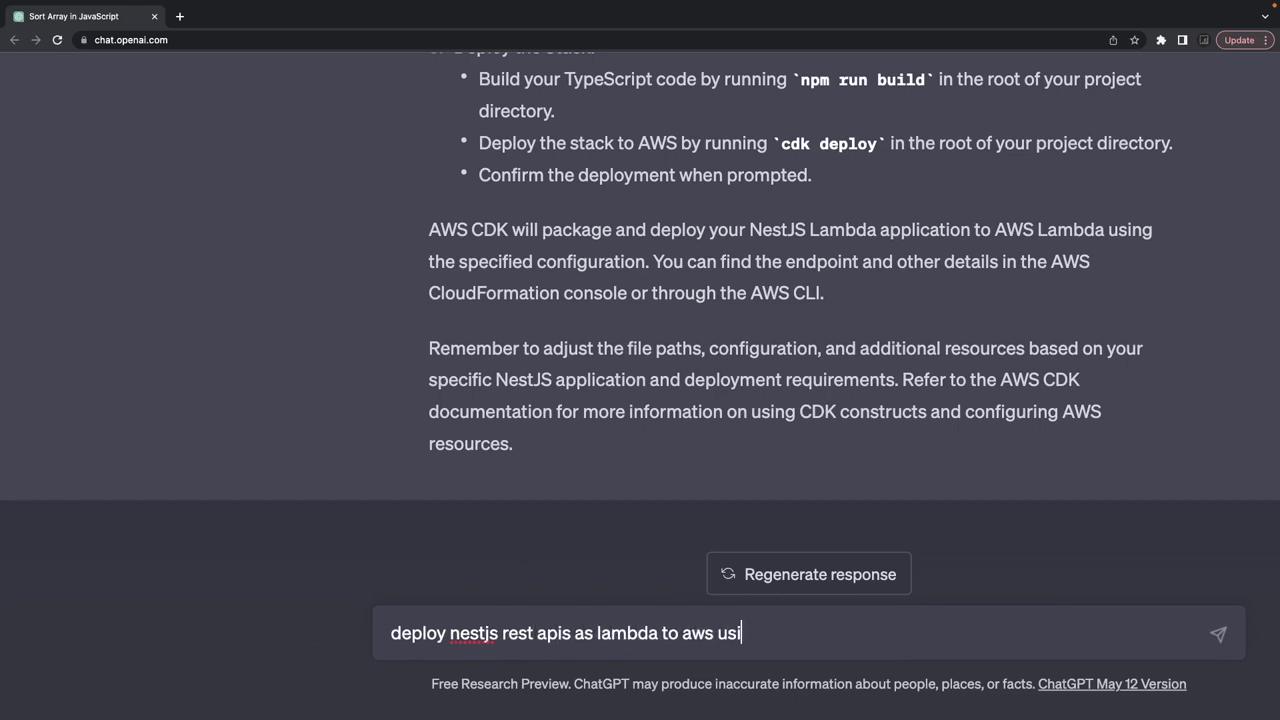
text(ng cdk)
key(Return)
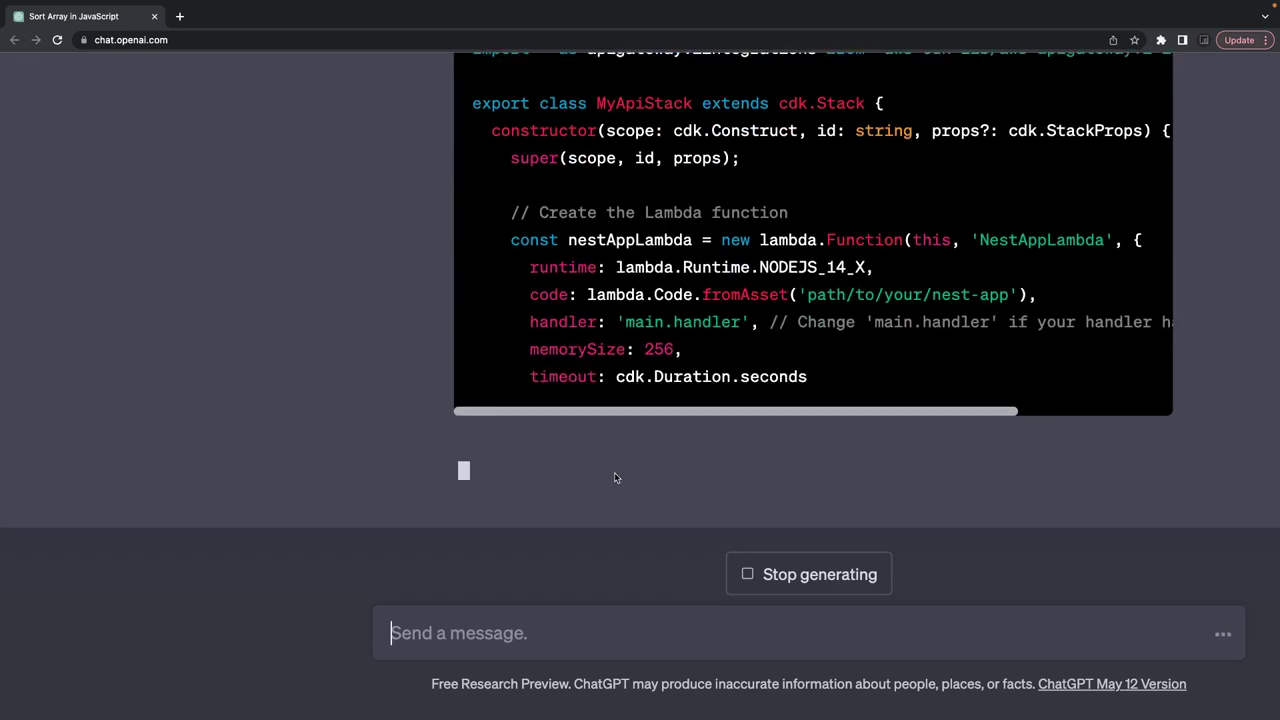
Step: Examine the Lambda function definition in the new stack code, focusing on the lambda.Code.fromAsset path
scroll(790, 313, up, 2)
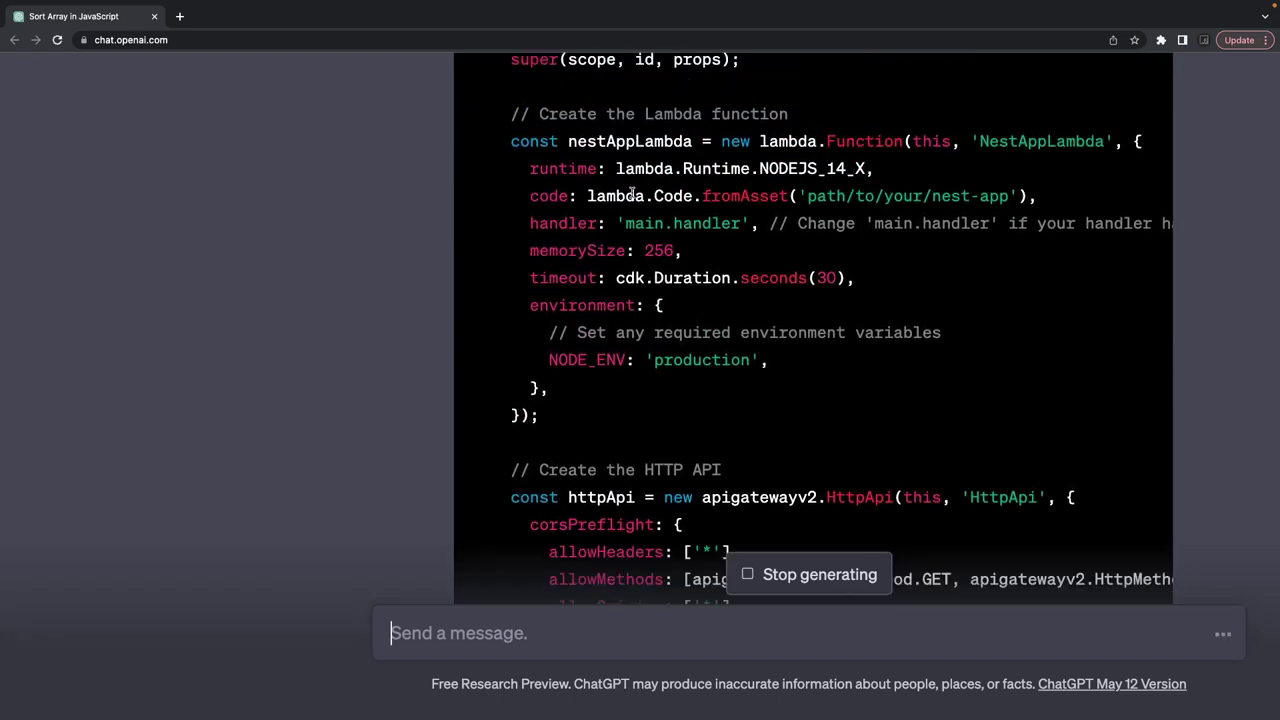
scroll(633, 195, up, 1)
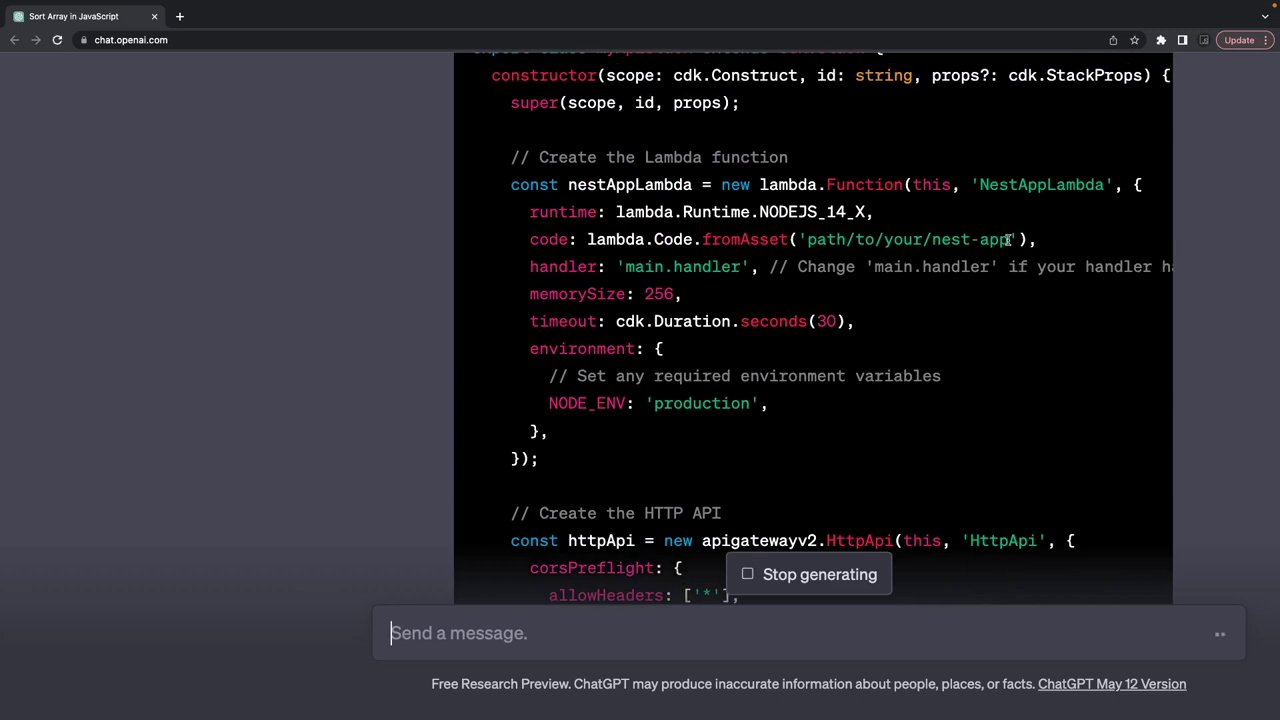
drag(1008, 240, 810, 240)
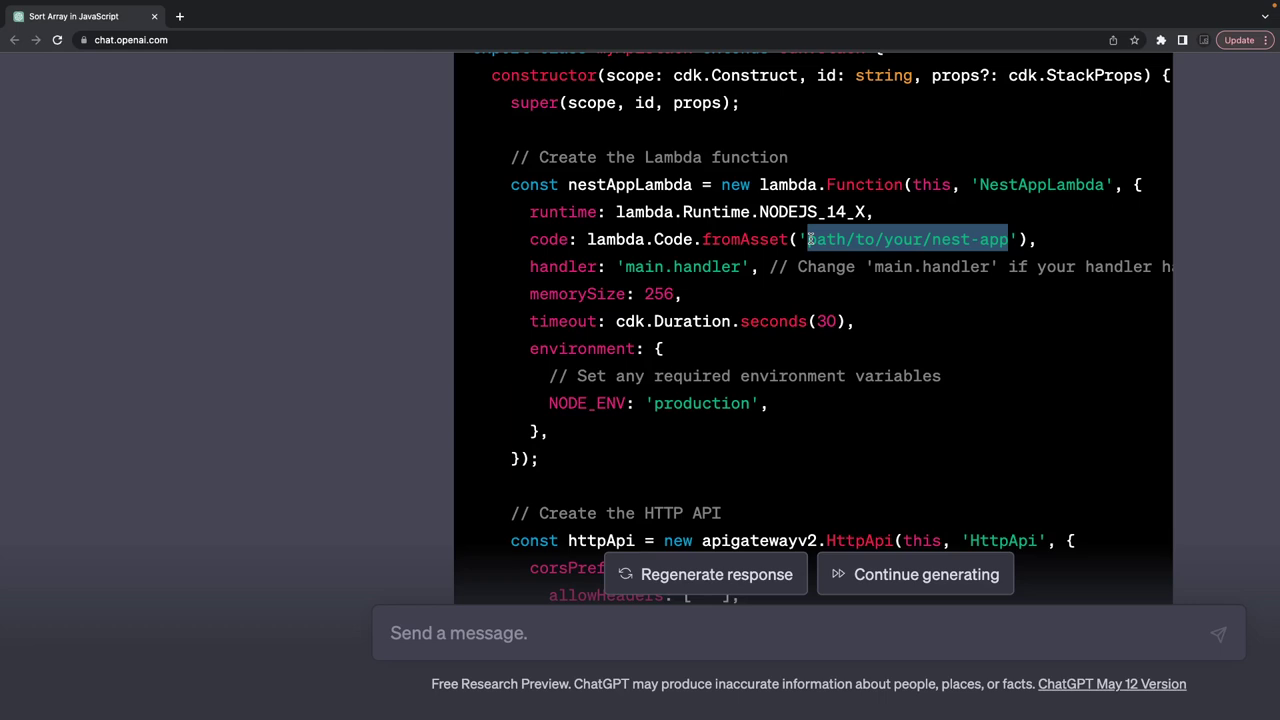
drag(589, 239, 1033, 231)
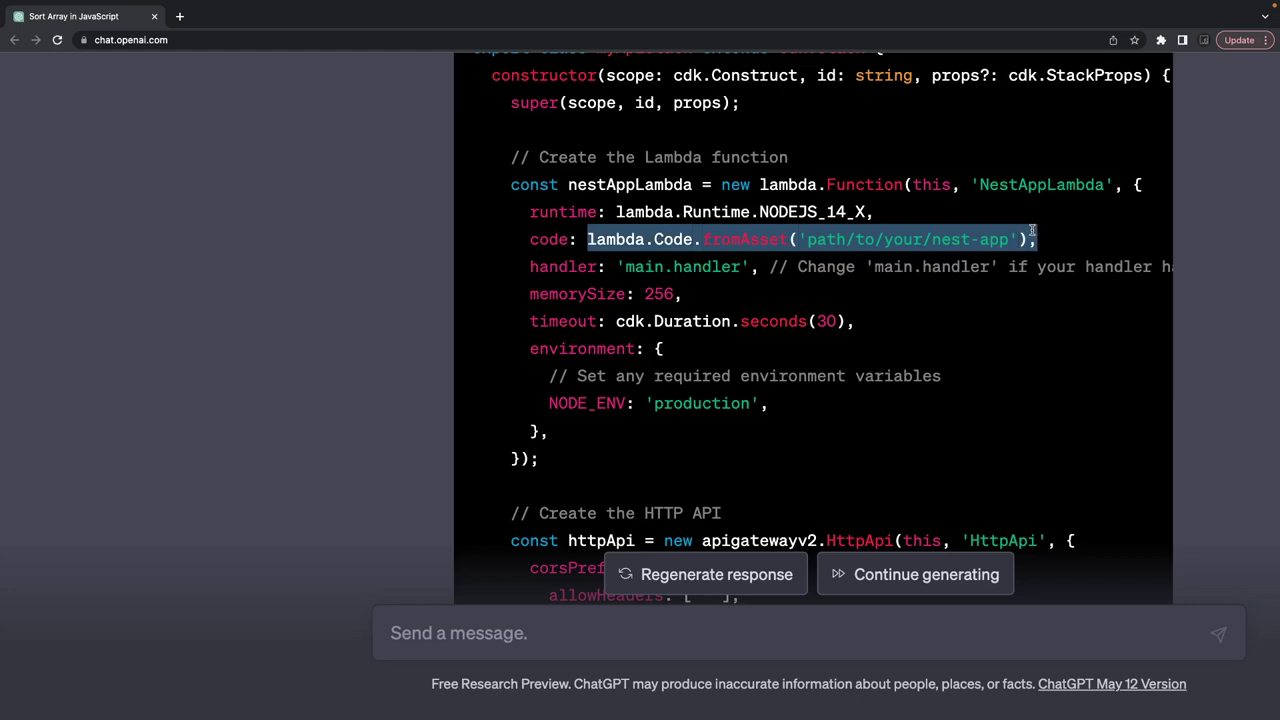
Step: Examine the apigatewayv2 HttpApi block with its CORS methods, default integration and the API endpoint output
scroll(1033, 231, down, 5)
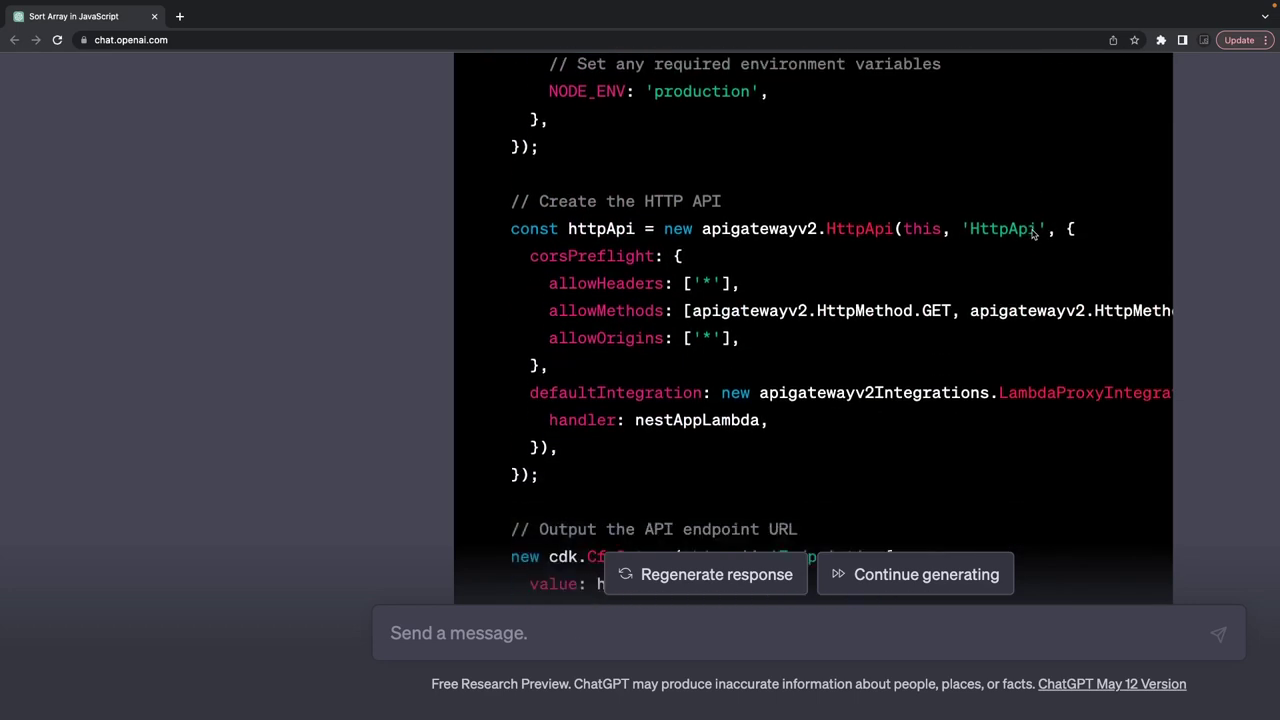
drag(705, 229, 911, 229)
scroll(911, 237, down, 1)
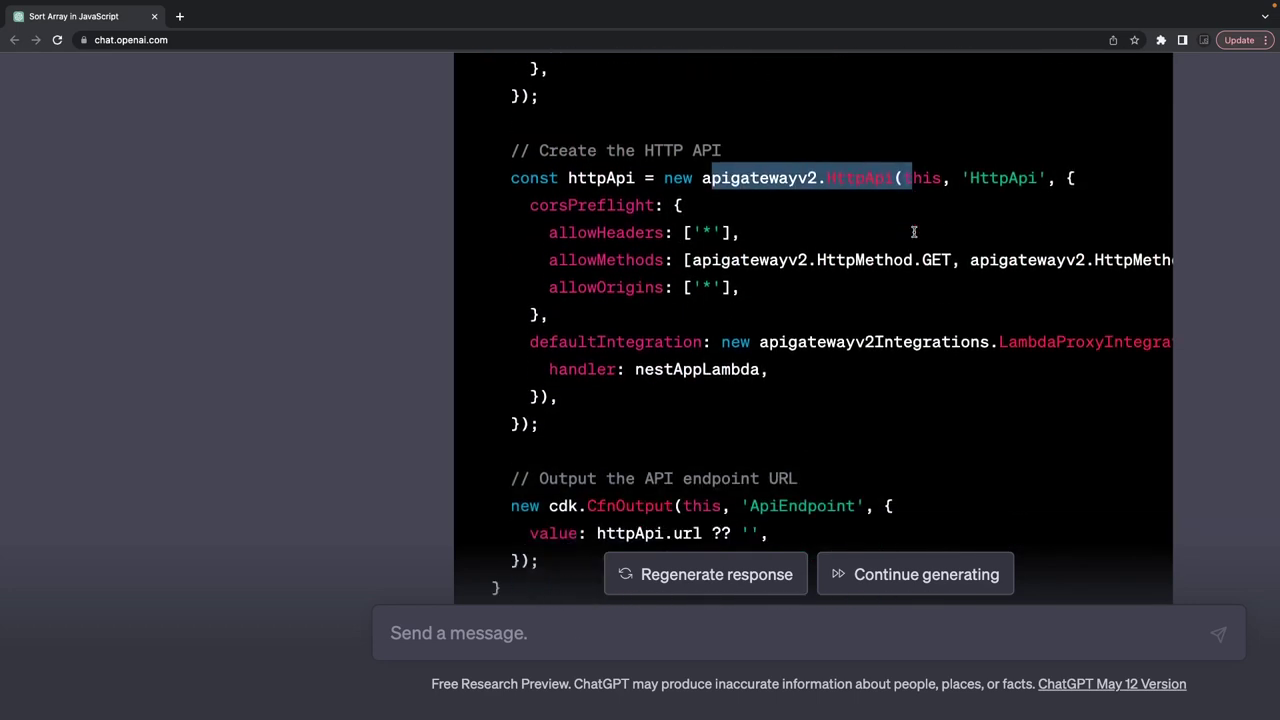
scroll(913, 236, right, 3)
scroll(914, 237, right, 5)
scroll(914, 239, left, 8)
scroll(620, 256, down, 1)
scroll(620, 256, down, 1)
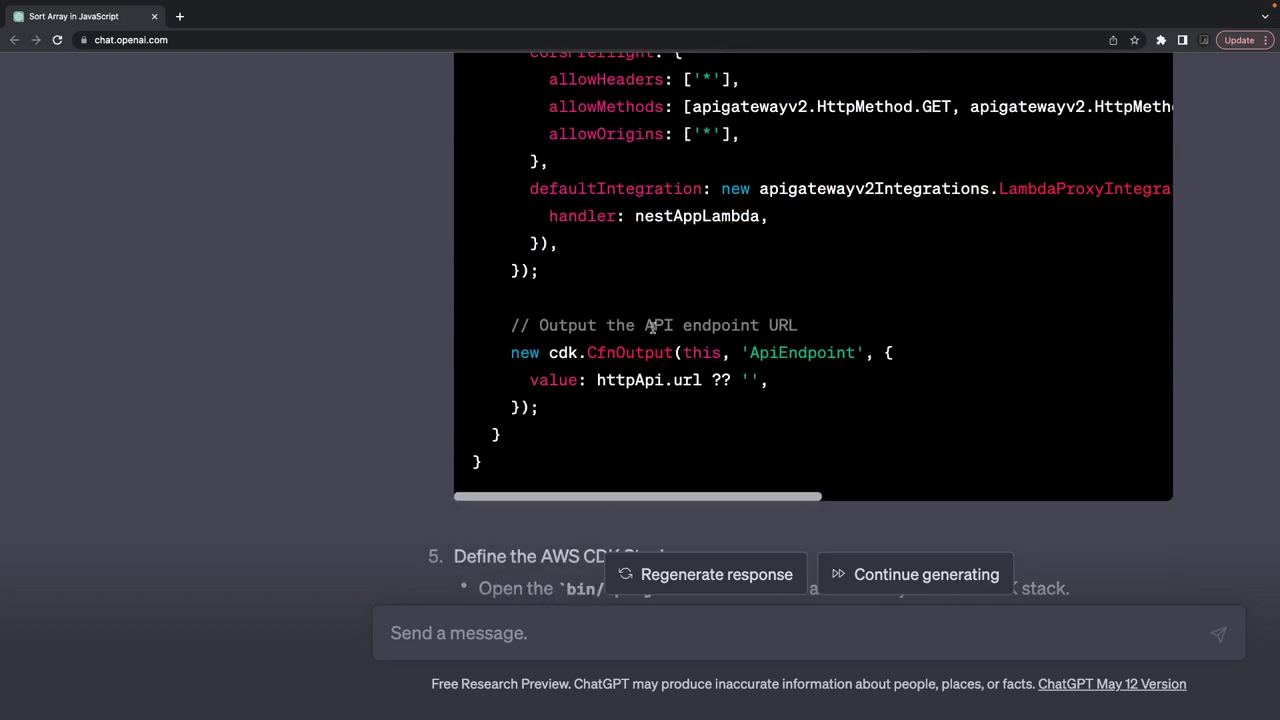
Step: Have ChatGPT continue generating the cut-off response from the unfinished CDK app code
scroll(651, 328, down, 2)
scroll(699, 309, down, 4)
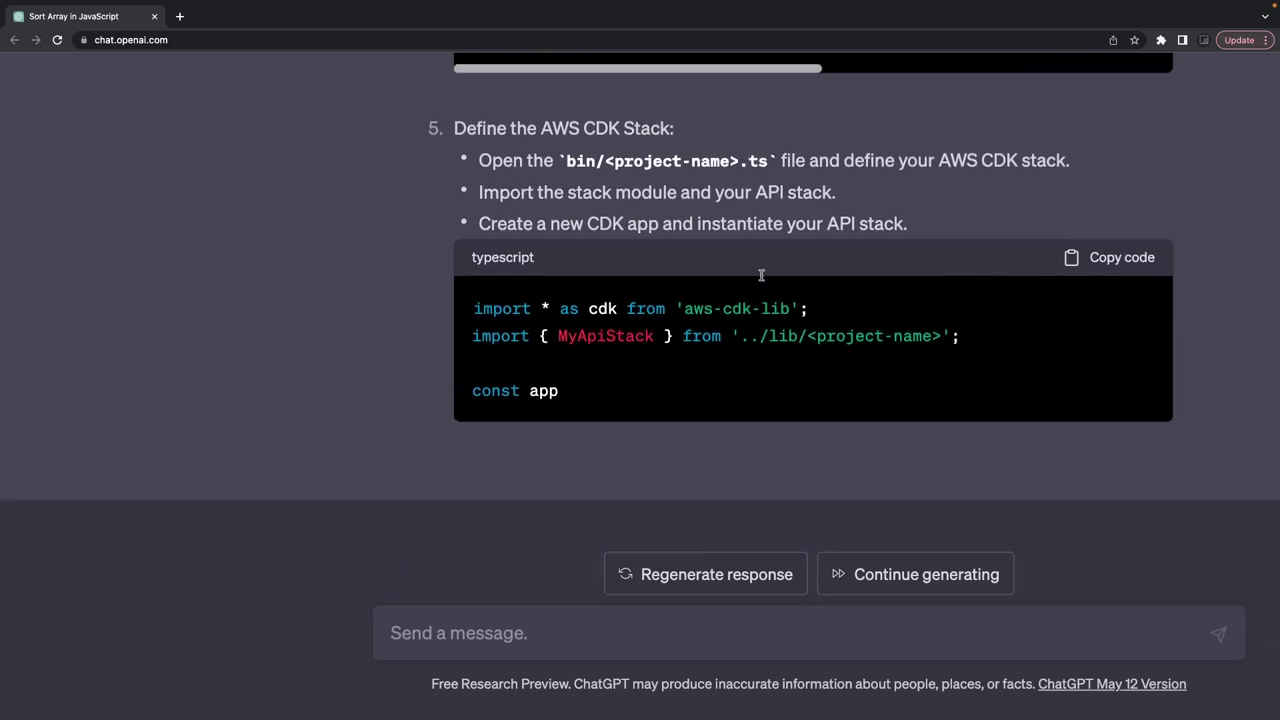
click(831, 570)
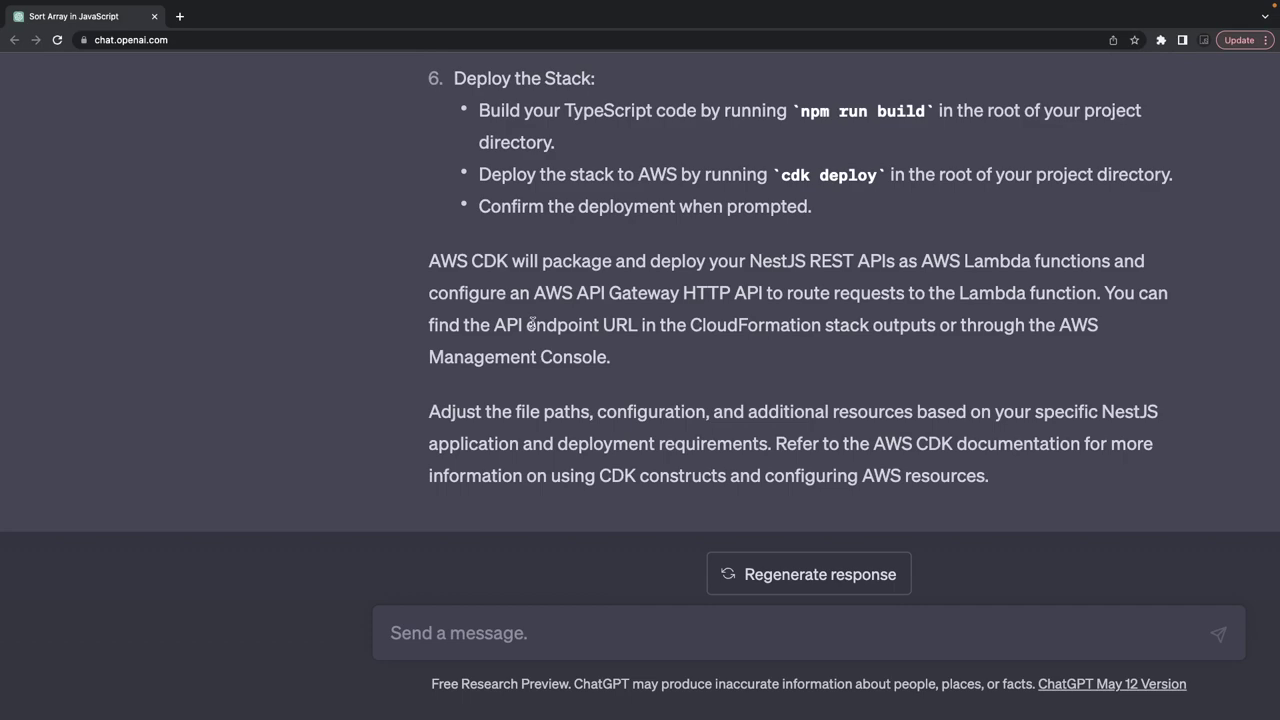
Step: Go back over the MyApiStack code, checking the nest-app asset path, the HTTP API section and the imports
scroll(597, 247, up, 10)
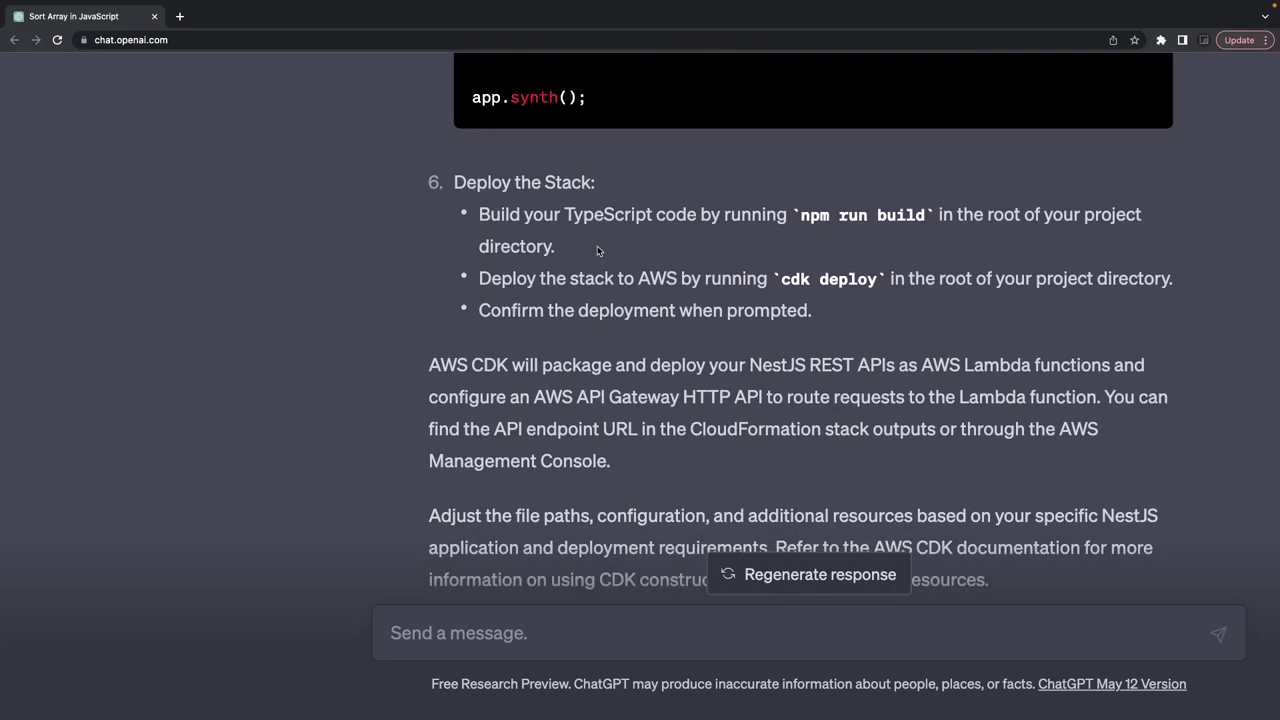
scroll(597, 250, up, 6)
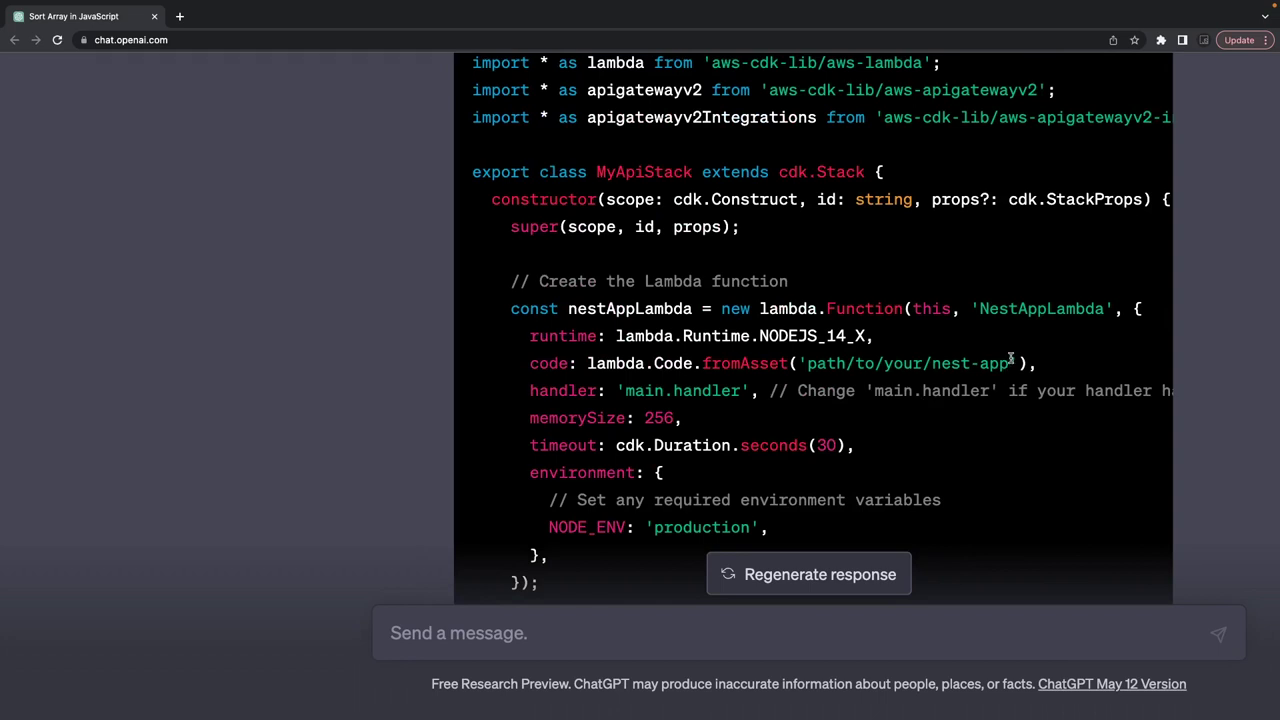
drag(1012, 360, 806, 358)
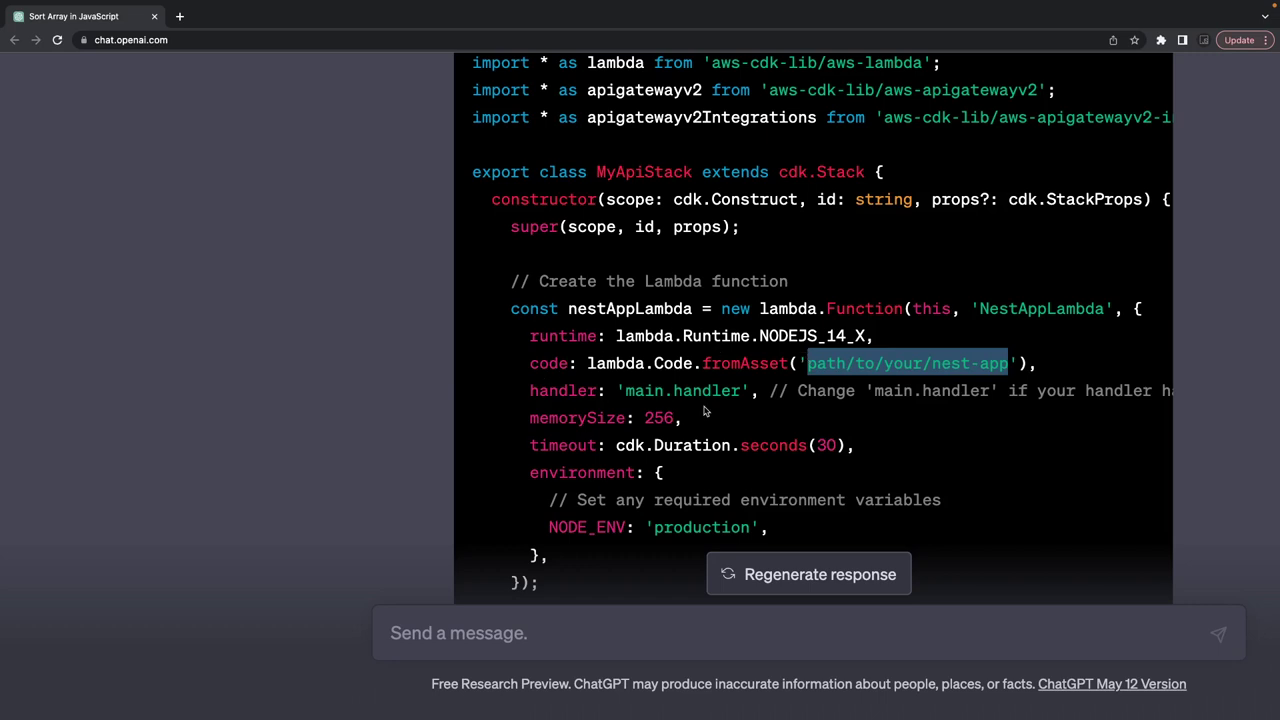
scroll(704, 410, down, 10)
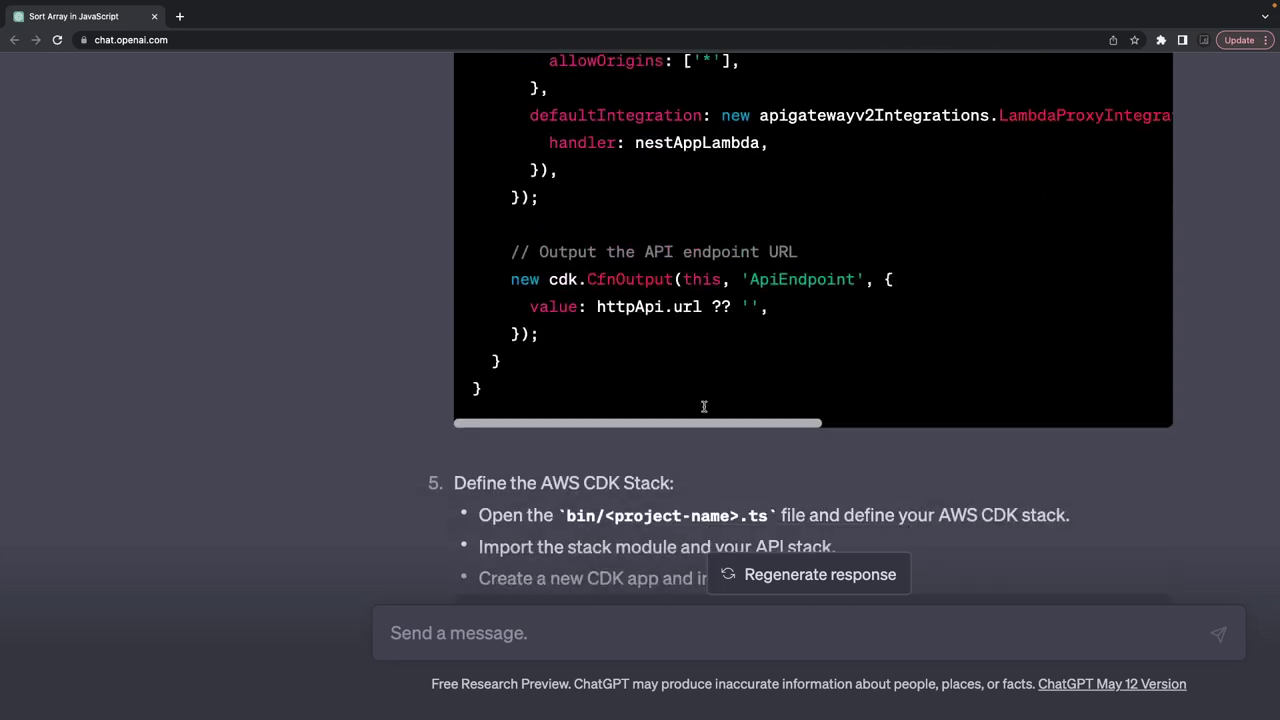
scroll(700, 283, up, 8)
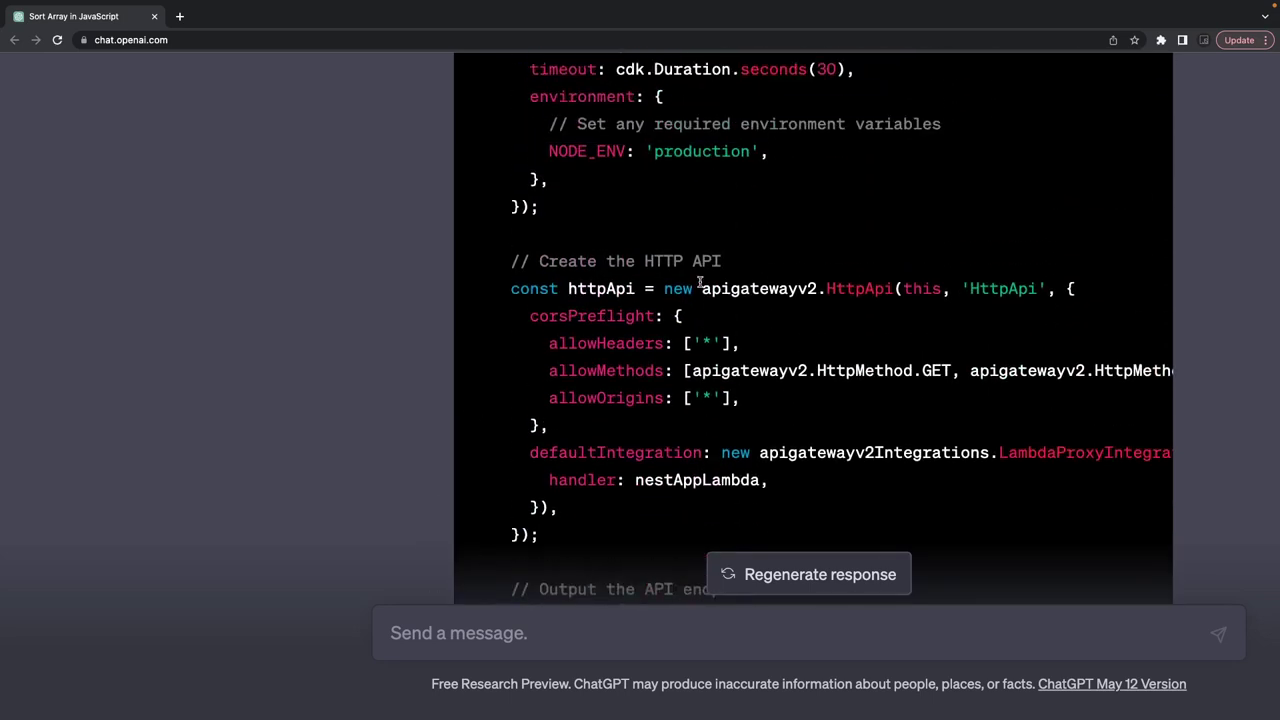
scroll(699, 281, up, 1)
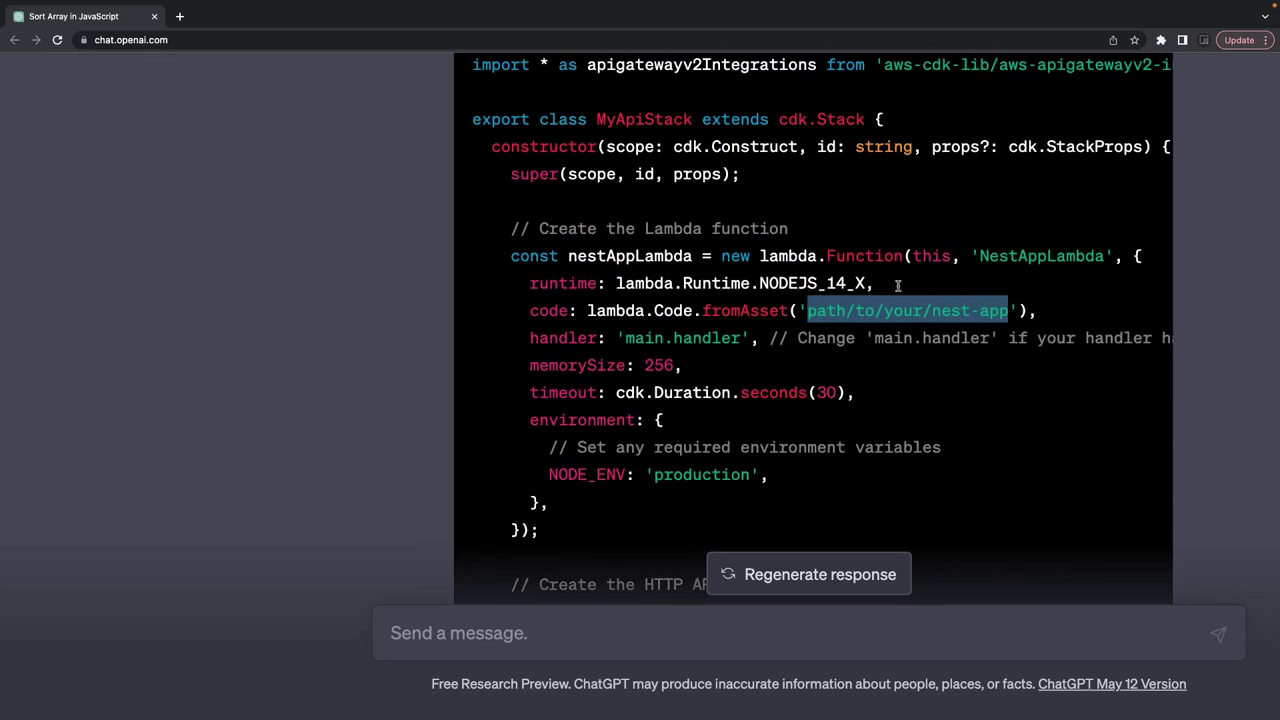
scroll(1018, 258, up, 3)
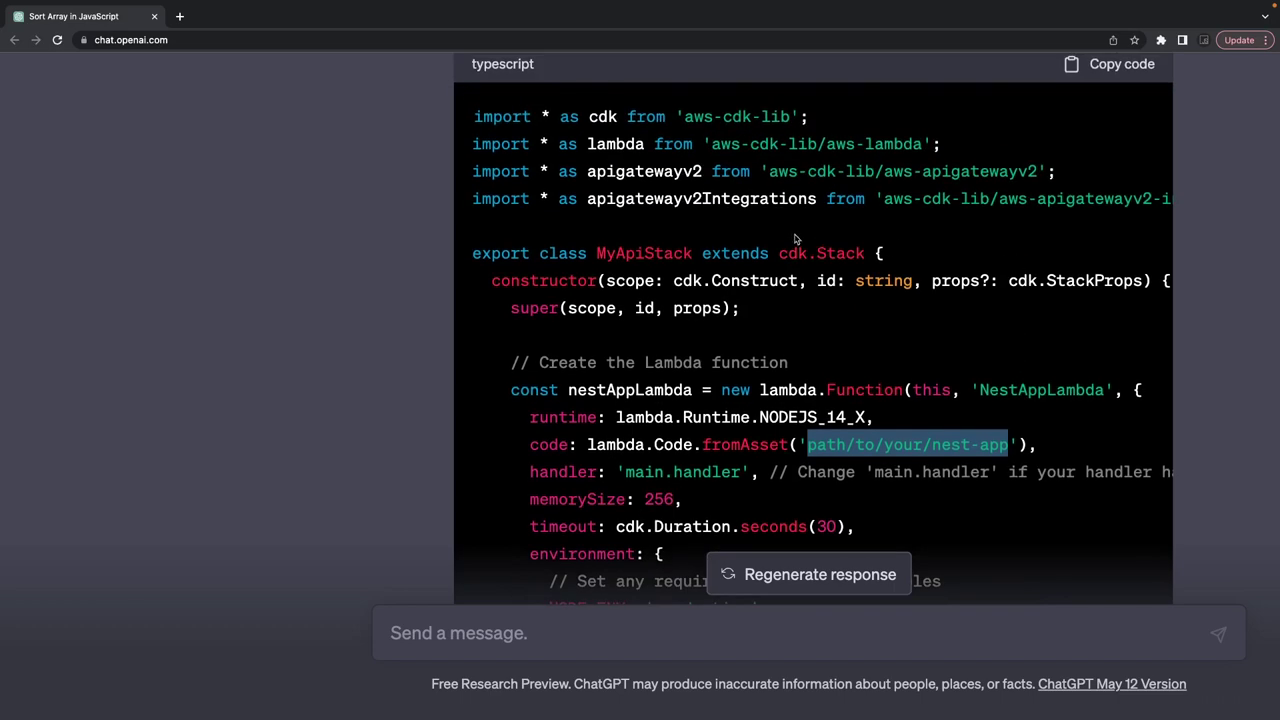
Step: Review the CDK app code that instantiates MyApiStack and the build and deploy instructions below it
scroll(849, 249, down, 10)
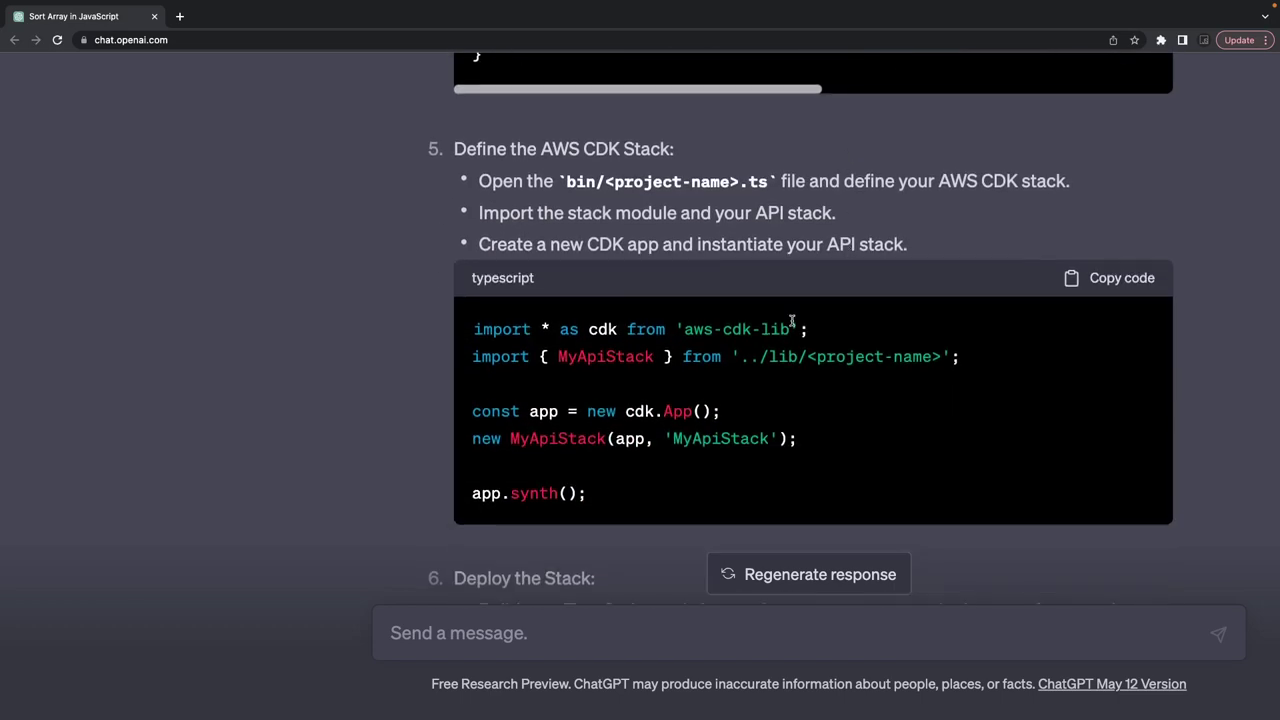
double_click(712, 439)
scroll(712, 439, down, 5)
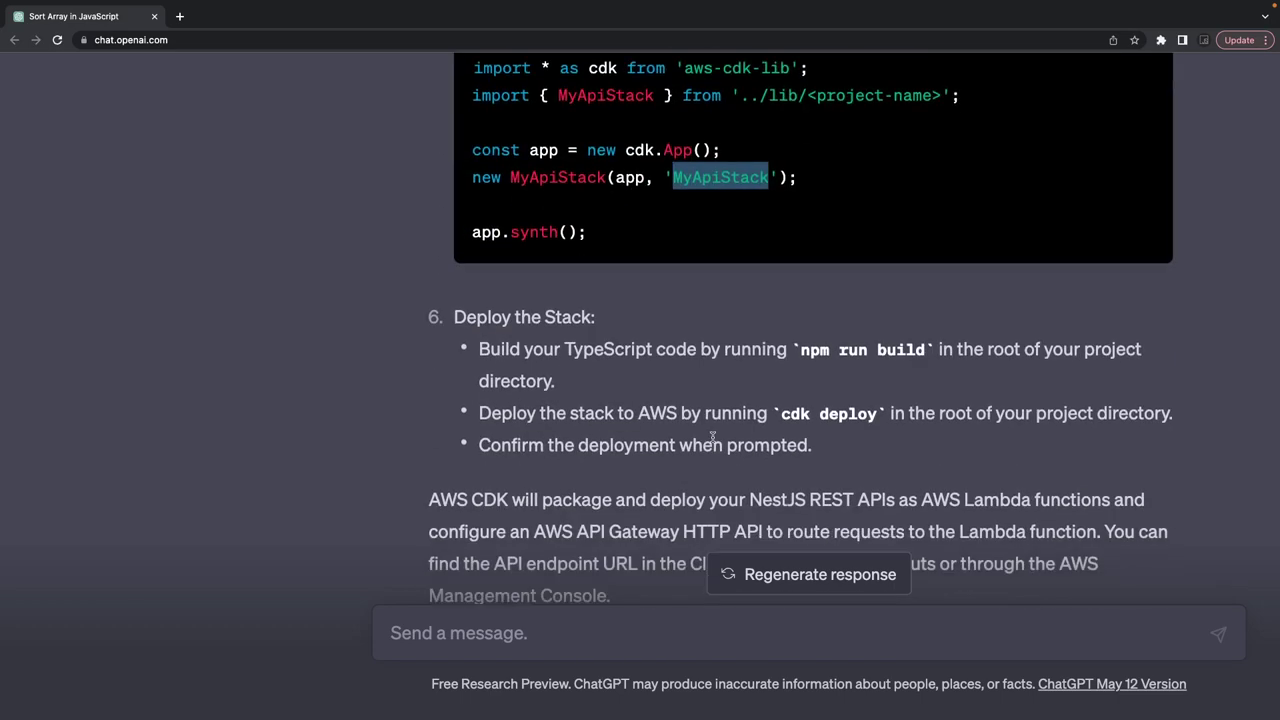
scroll(712, 439, up, 3)
scroll(712, 439, up, 1)
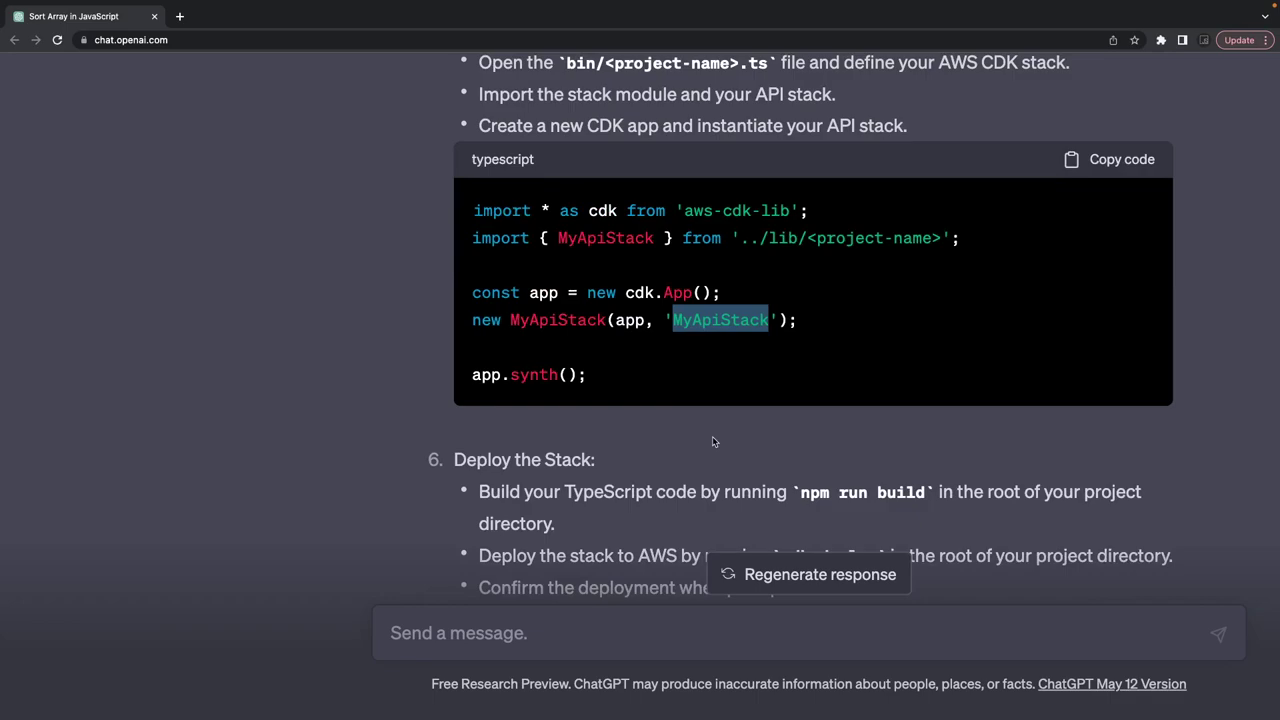
scroll(712, 436, up, 2)
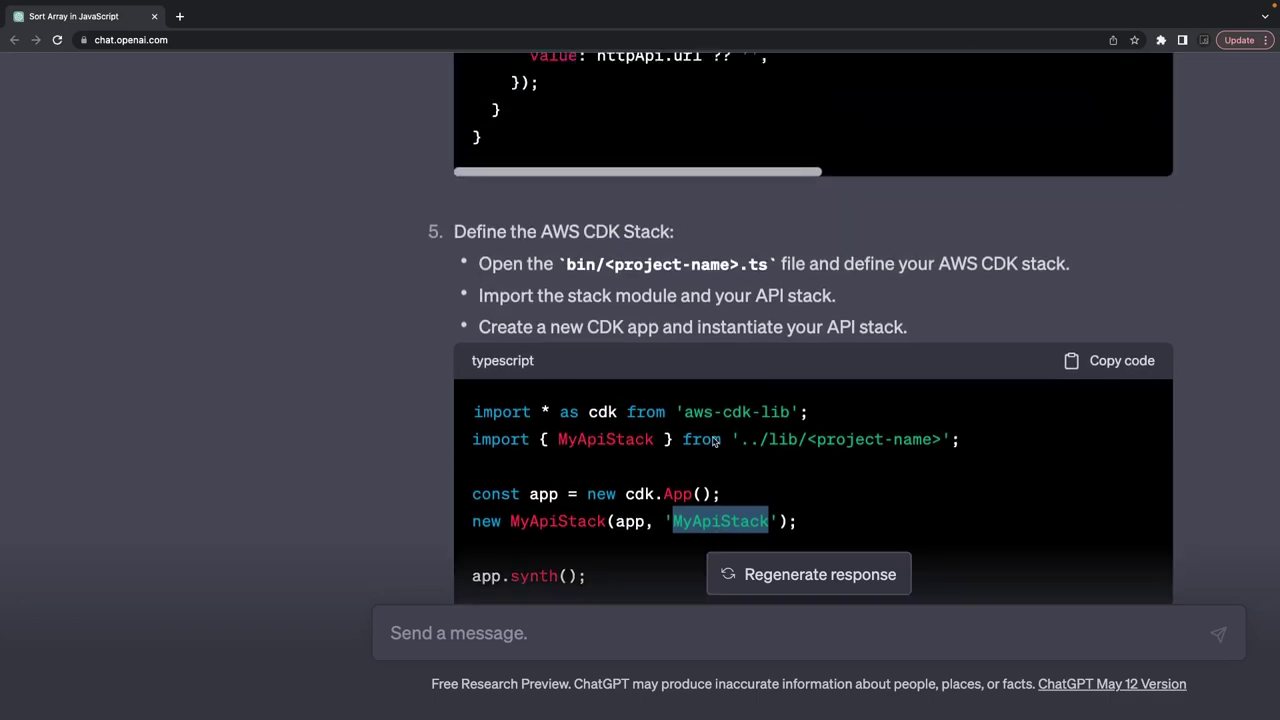
scroll(712, 436, down, 5)
Step: Review the answer's setup instructions, highlighting the aws-cdk install, cdk init and dependency install commands
scroll(712, 436, up, 4)
scroll(712, 436, up, 10)
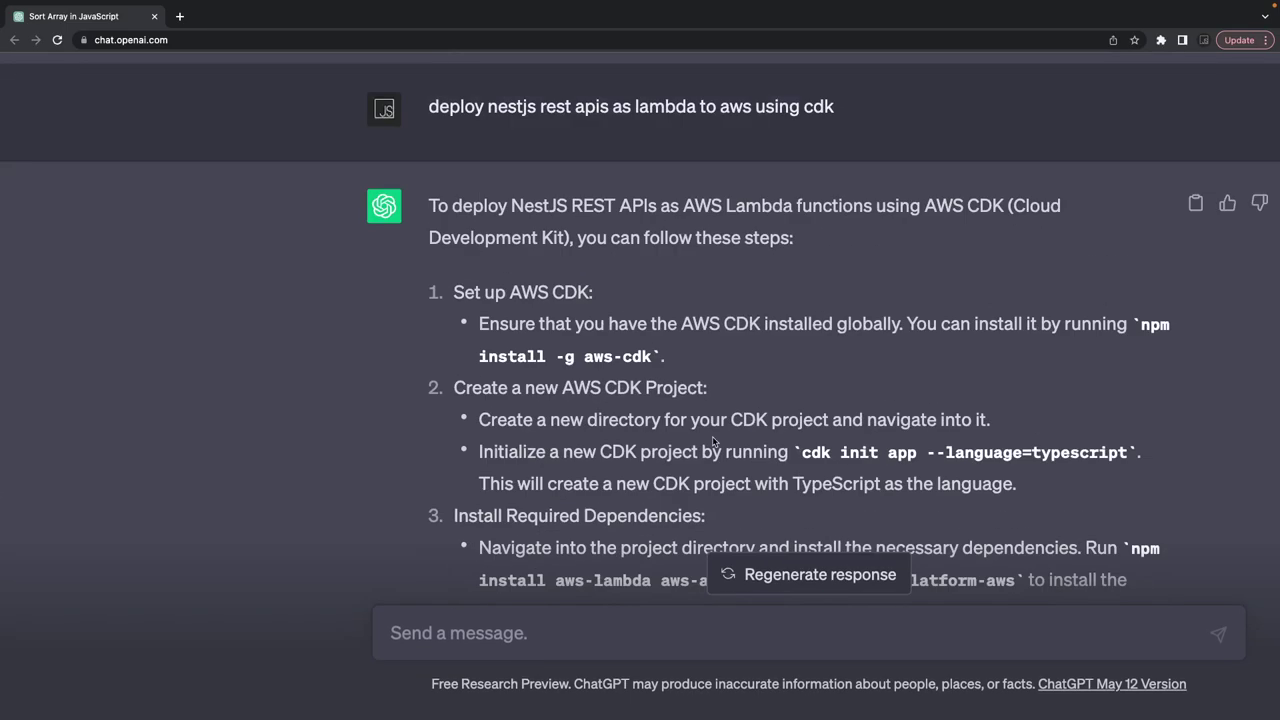
scroll(712, 436, down, 1)
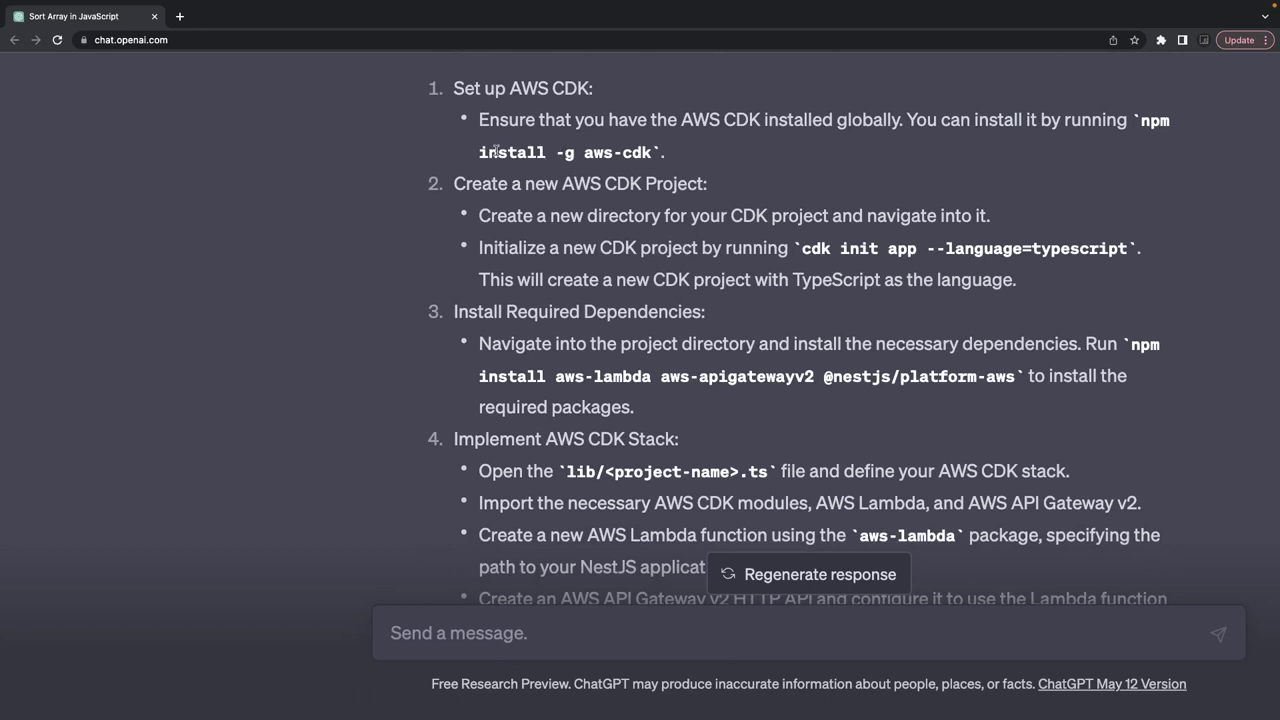
drag(497, 151, 690, 158)
scroll(690, 158, down, 2)
drag(802, 156, 1070, 157)
scroll(1050, 162, down, 2)
drag(970, 170, 716, 168)
Step: Ask ChatGPT "how to build gitlab ci to push code to s3 for react app"
scroll(639, 217, down, 15)
scroll(636, 213, down, 3)
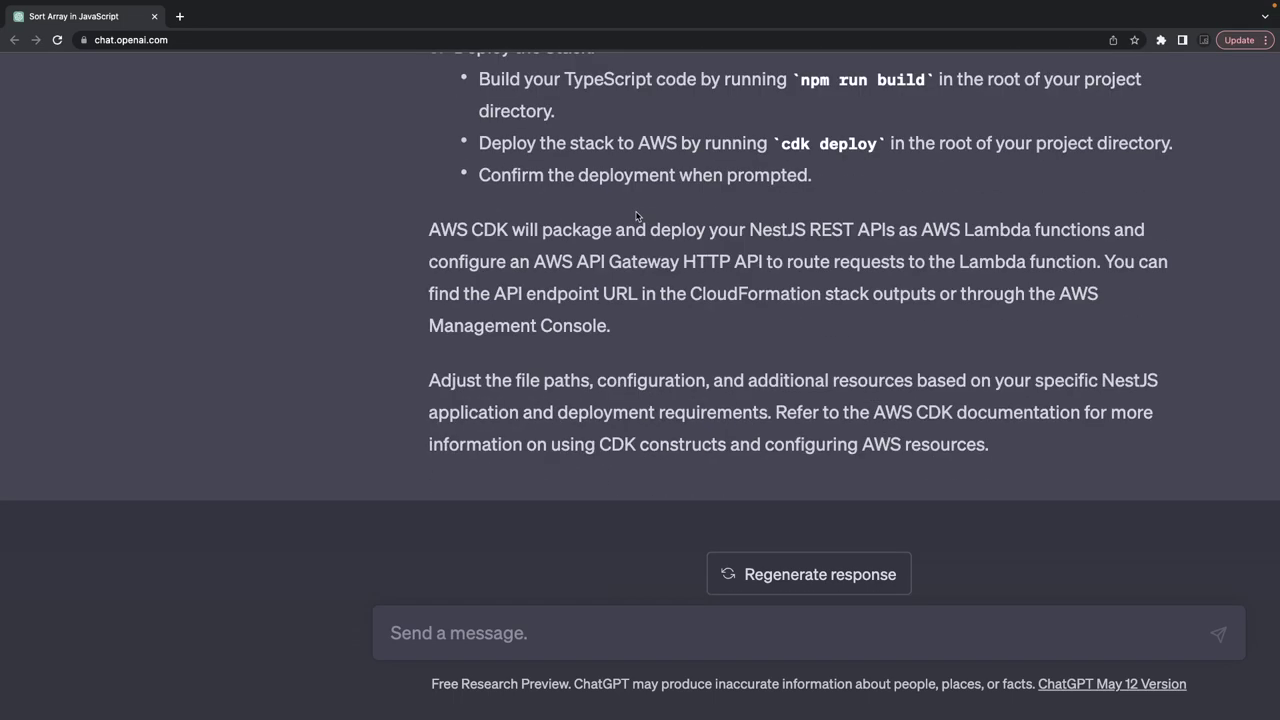
click(453, 634)
text(how t)
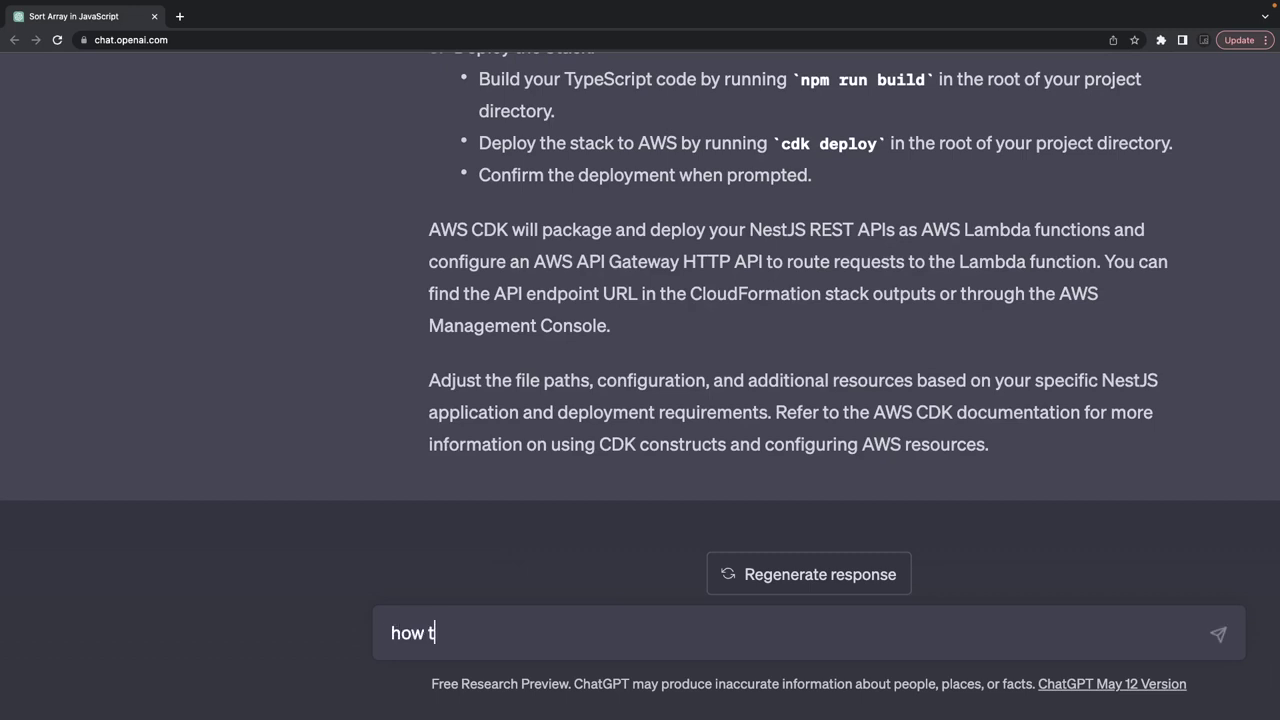
text(o build gitlab ci)
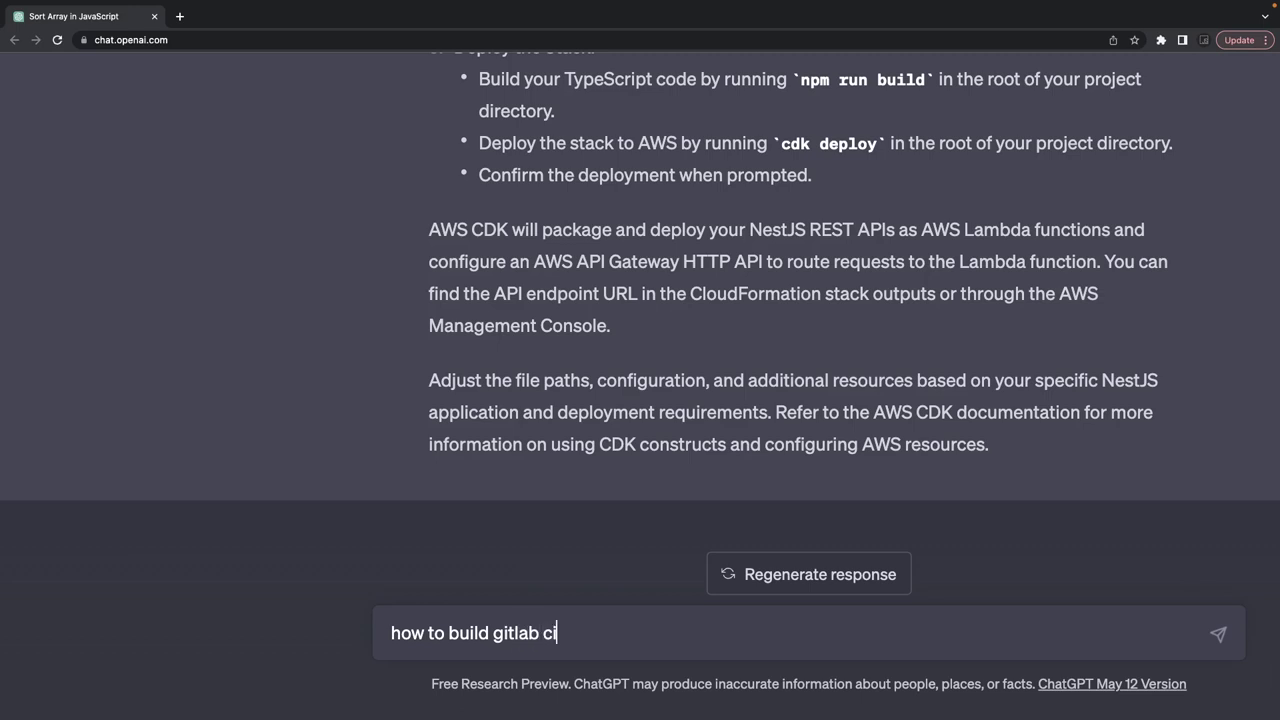
text( to push code to )
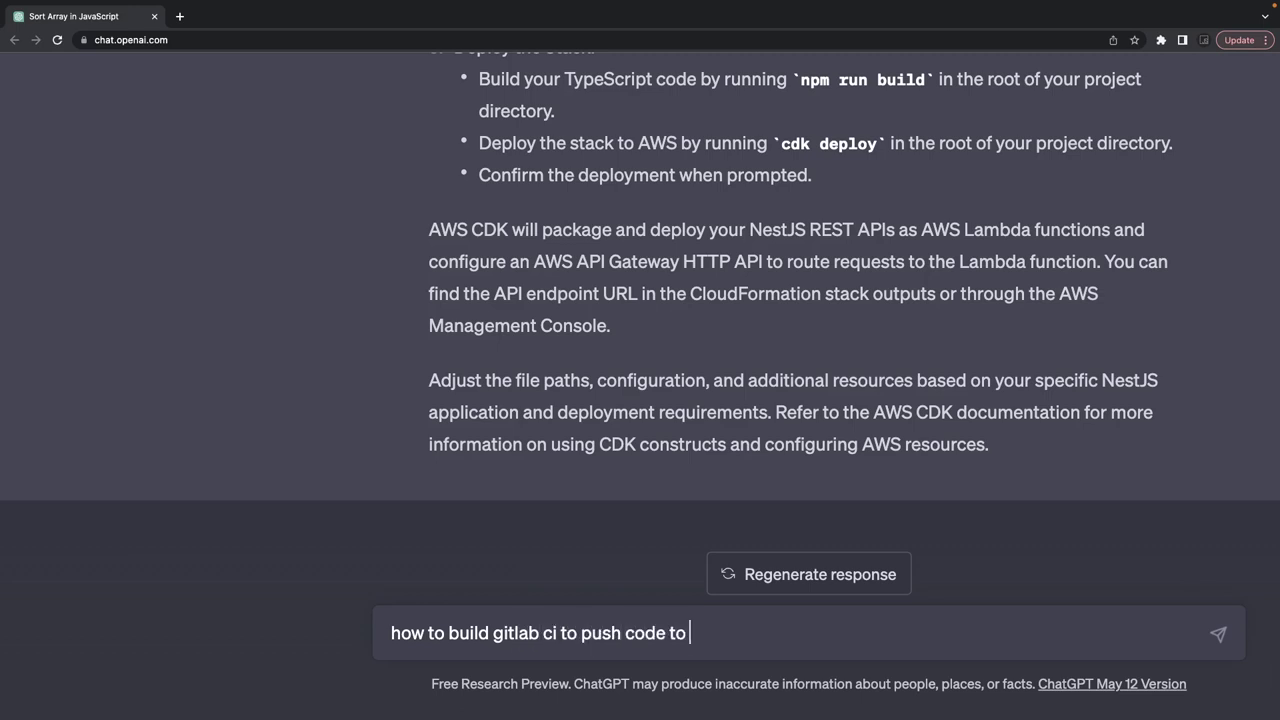
text(s3 for react app)
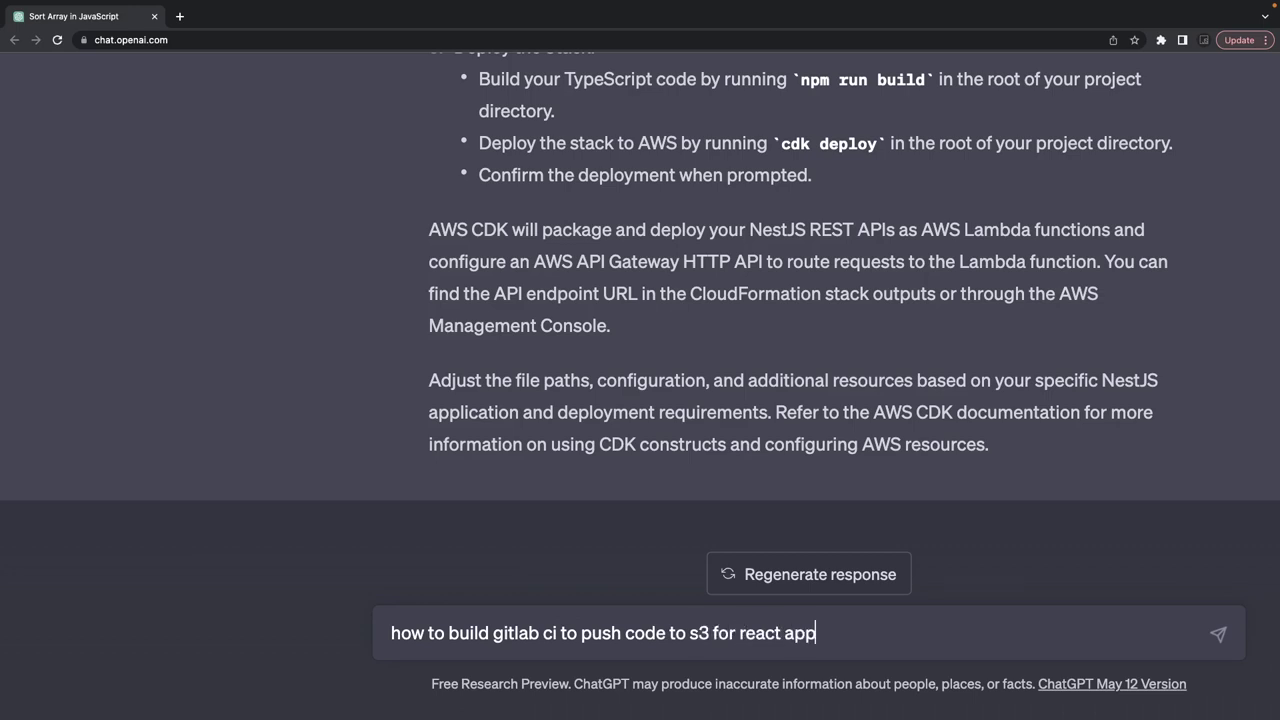
key(Return)
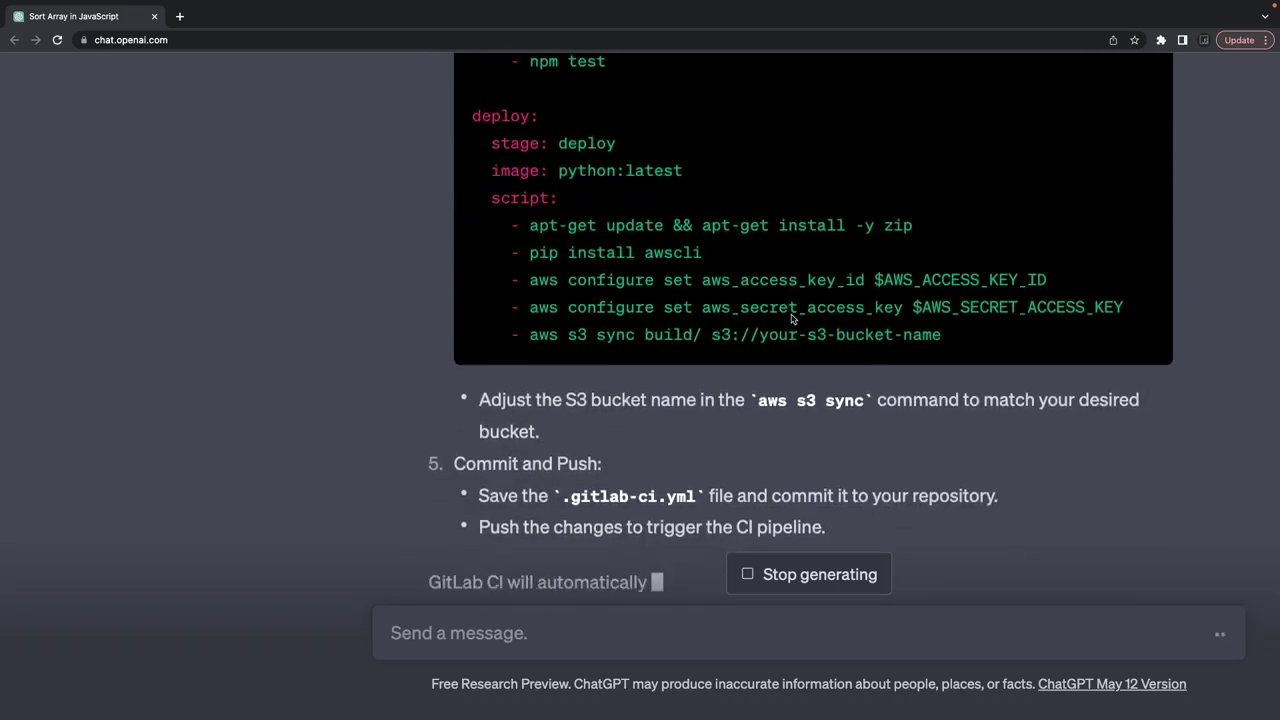
Step: Review the deploy job in the generated GitLab CI YAML, highlighting the awscli install, the access key configuration and the aws s3 sync command
scroll(792, 318, up, 3)
scroll(792, 318, down, 2)
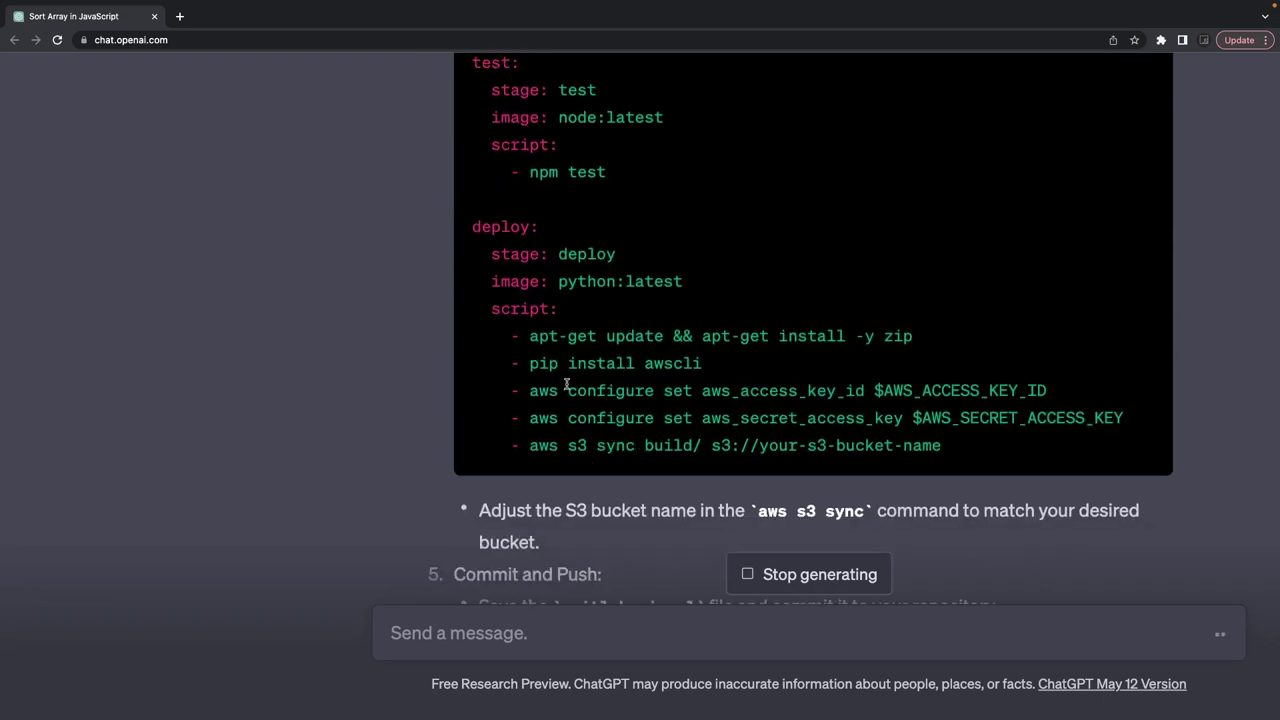
drag(606, 355, 663, 363)
drag(757, 391, 962, 391)
drag(953, 451, 528, 445)
scroll(530, 445, up, 2)
scroll(530, 445, up, 2)
scroll(530, 445, down, 8)
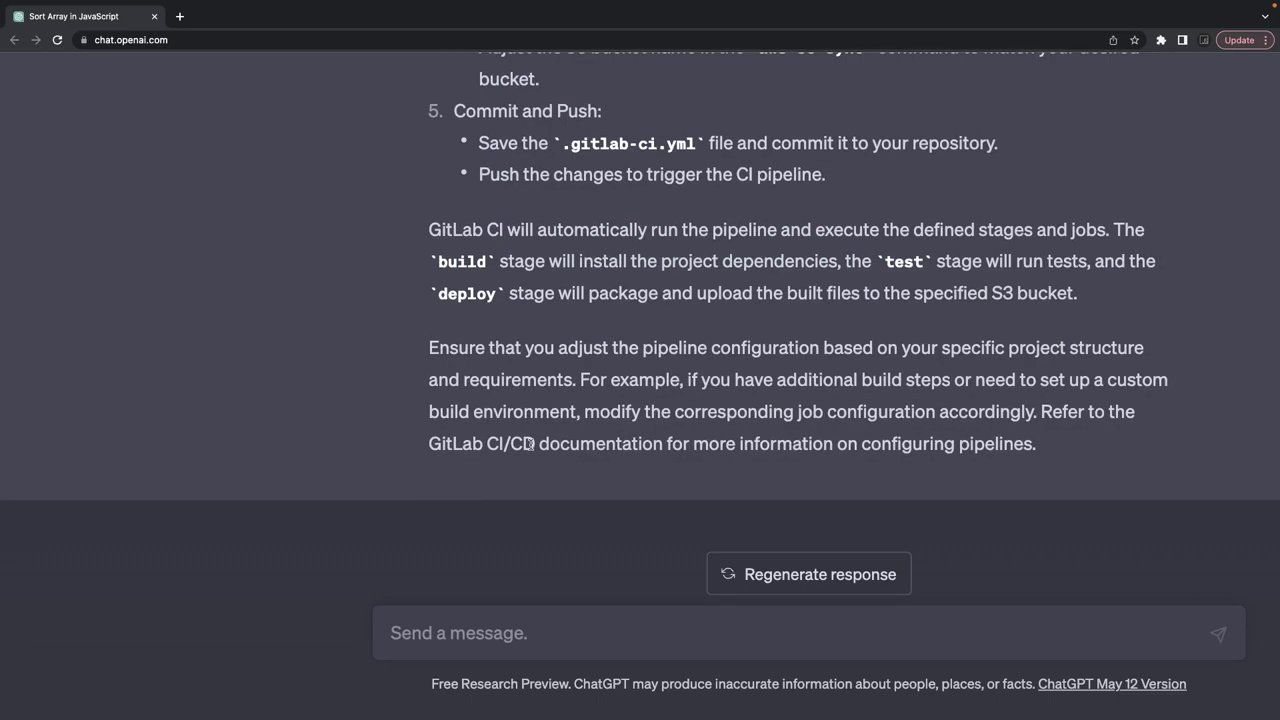
Step: Go back over the pipeline's build, test and deploy stages, highlighting the build stage and the build/ folder in the S3 sync command
scroll(640, 350, up, 8)
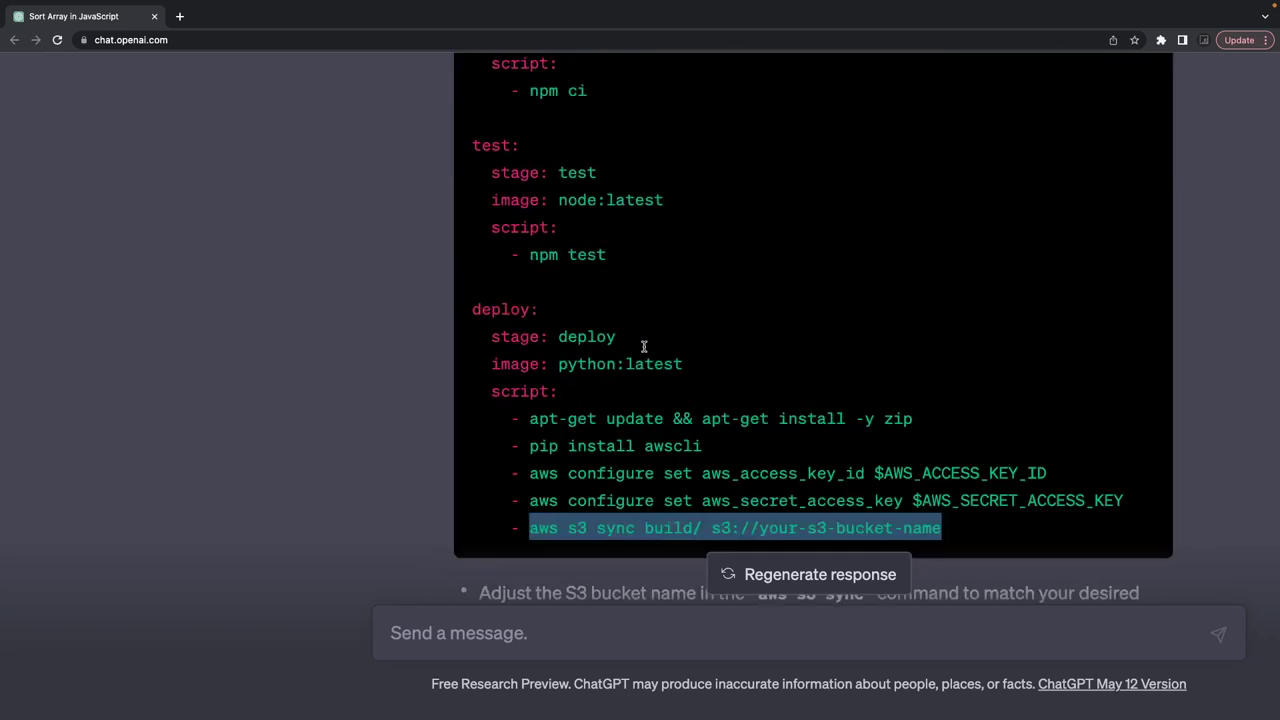
scroll(643, 350, down, 2)
scroll(643, 348, up, 1)
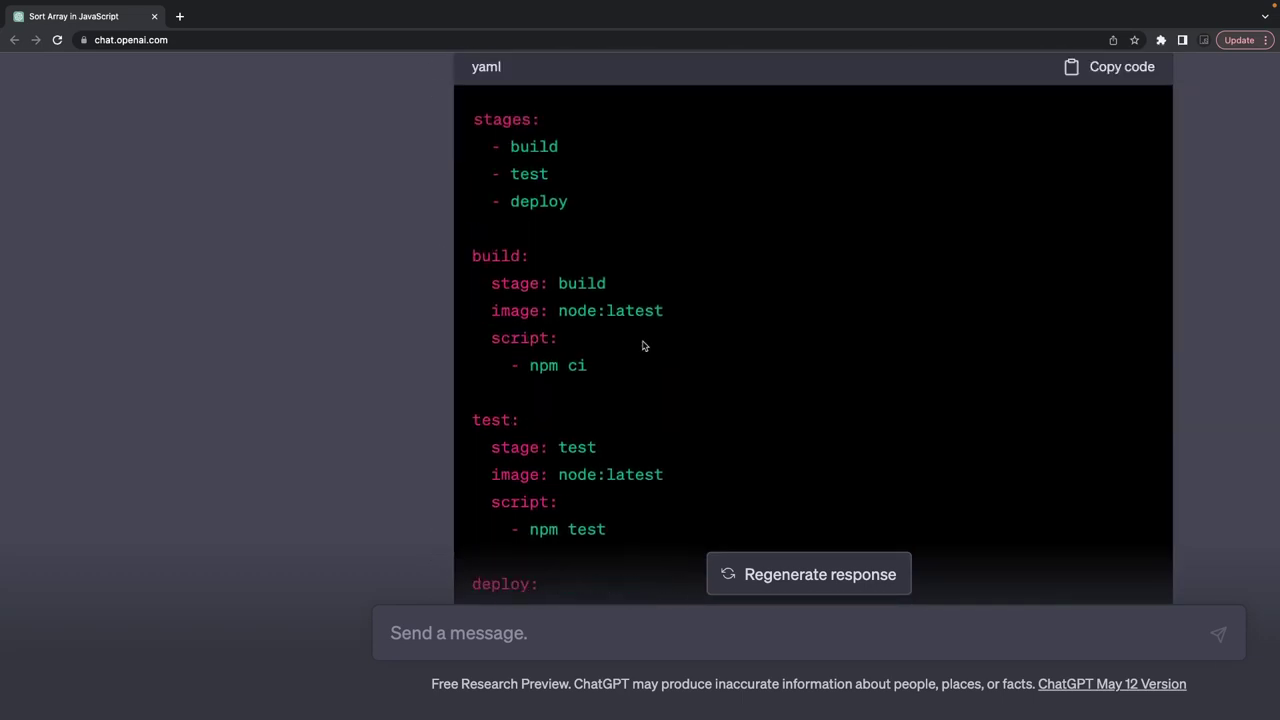
double_click(540, 148)
scroll(538, 150, down, 1)
scroll(538, 152, down, 1)
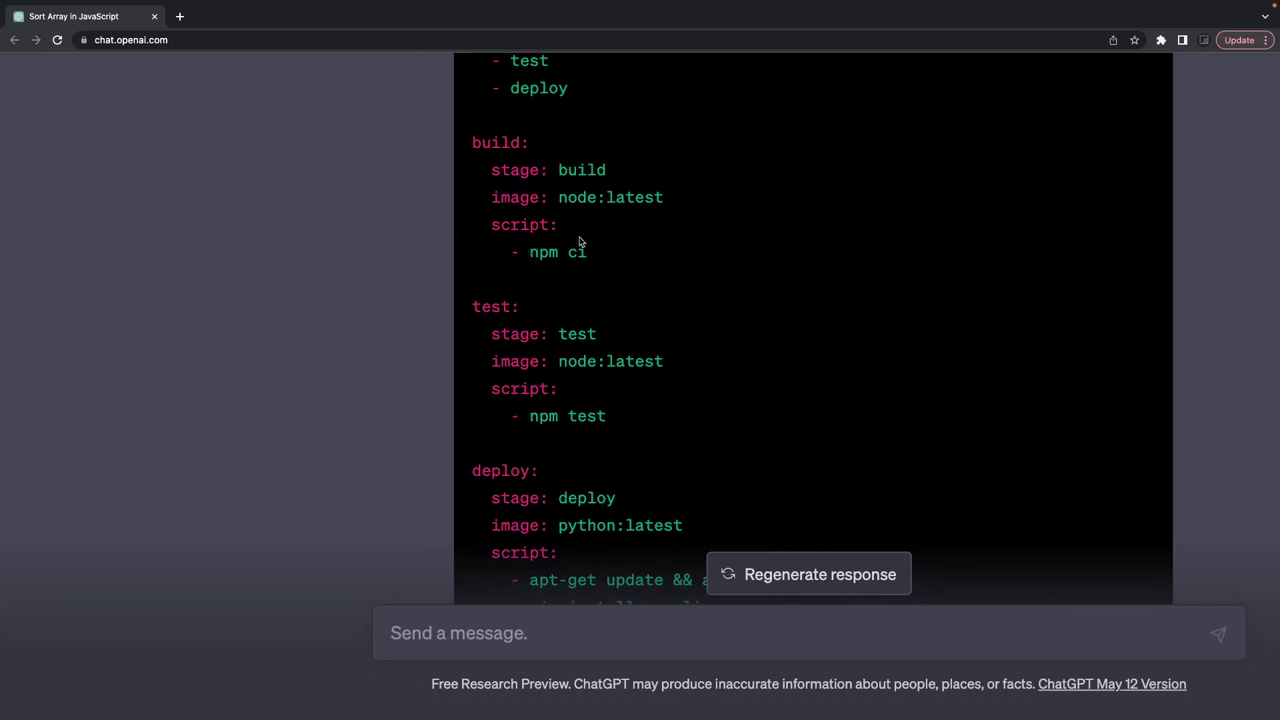
scroll(580, 242, down, 5)
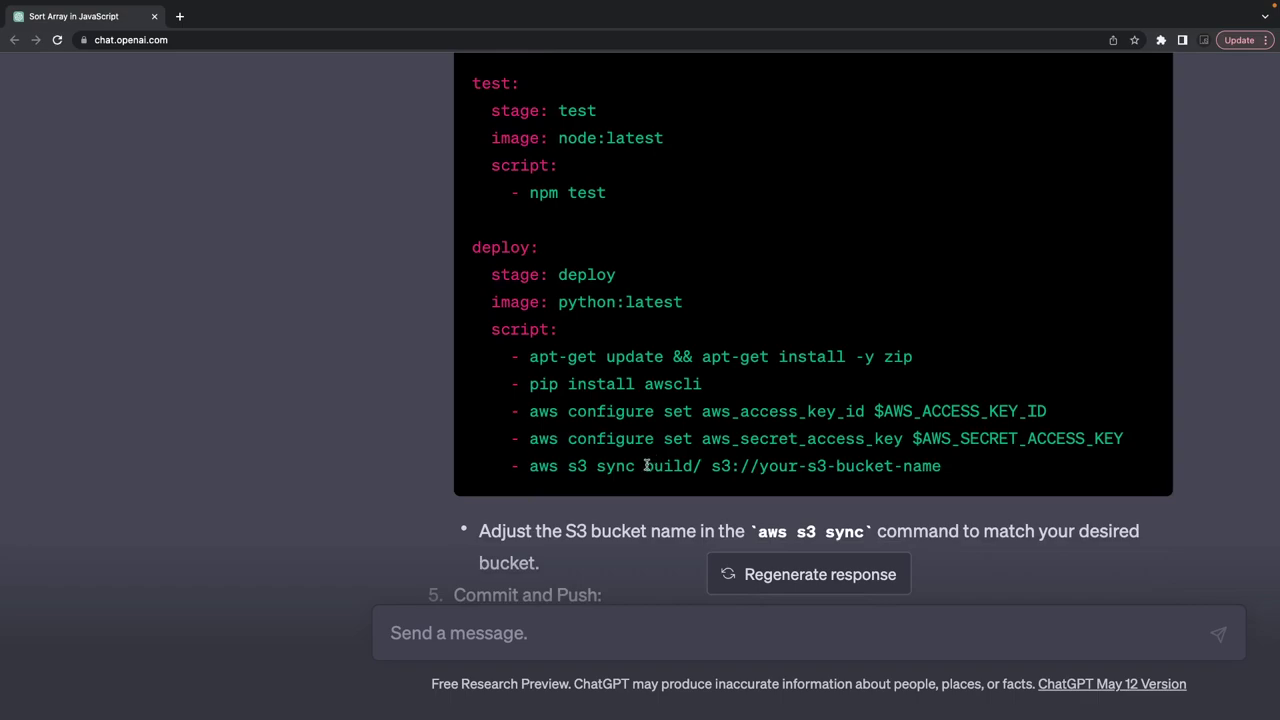
drag(646, 466, 706, 467)
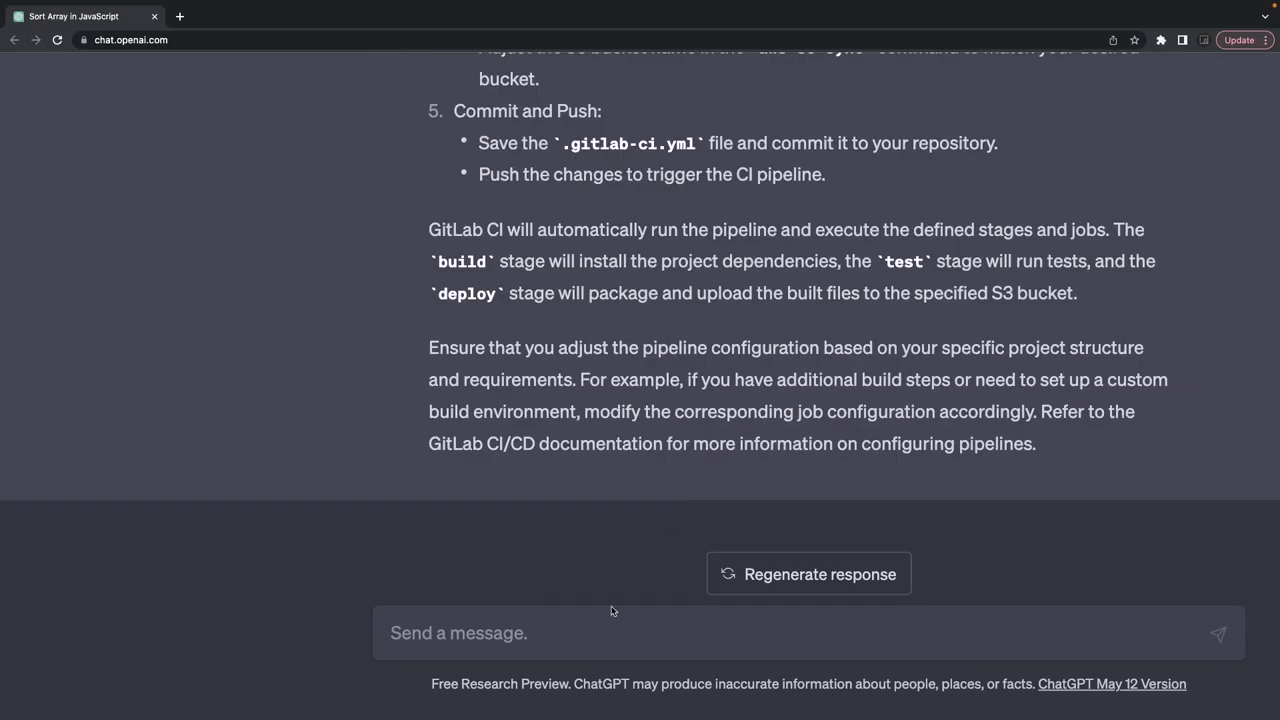
Step: Ask ChatGPT to "build chat application using express"
click(532, 631)
text(build chat)
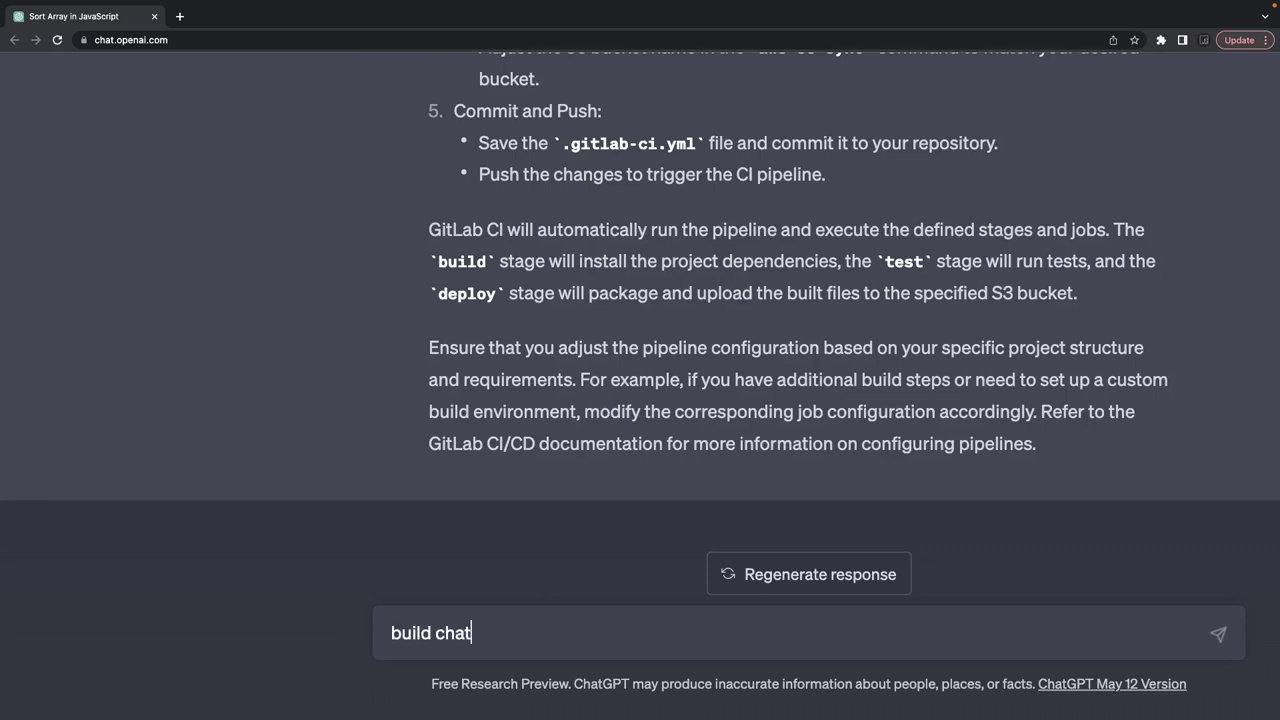
text( application )
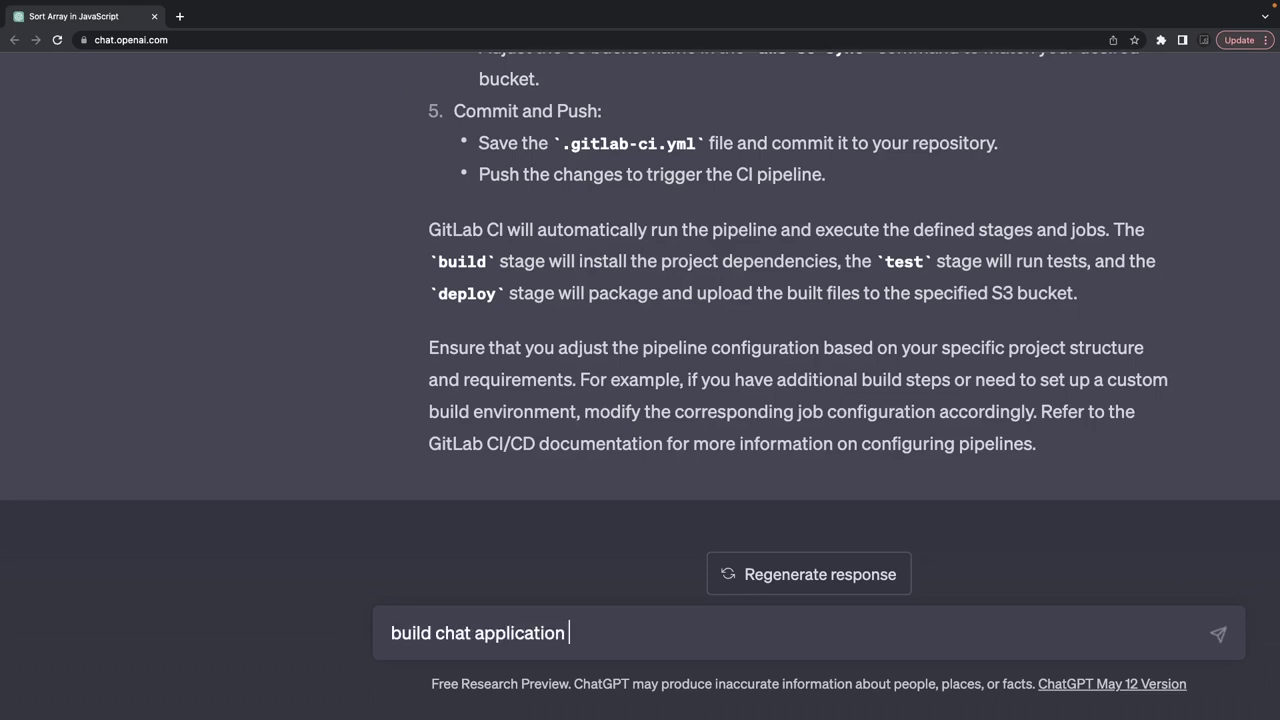
text(using express)
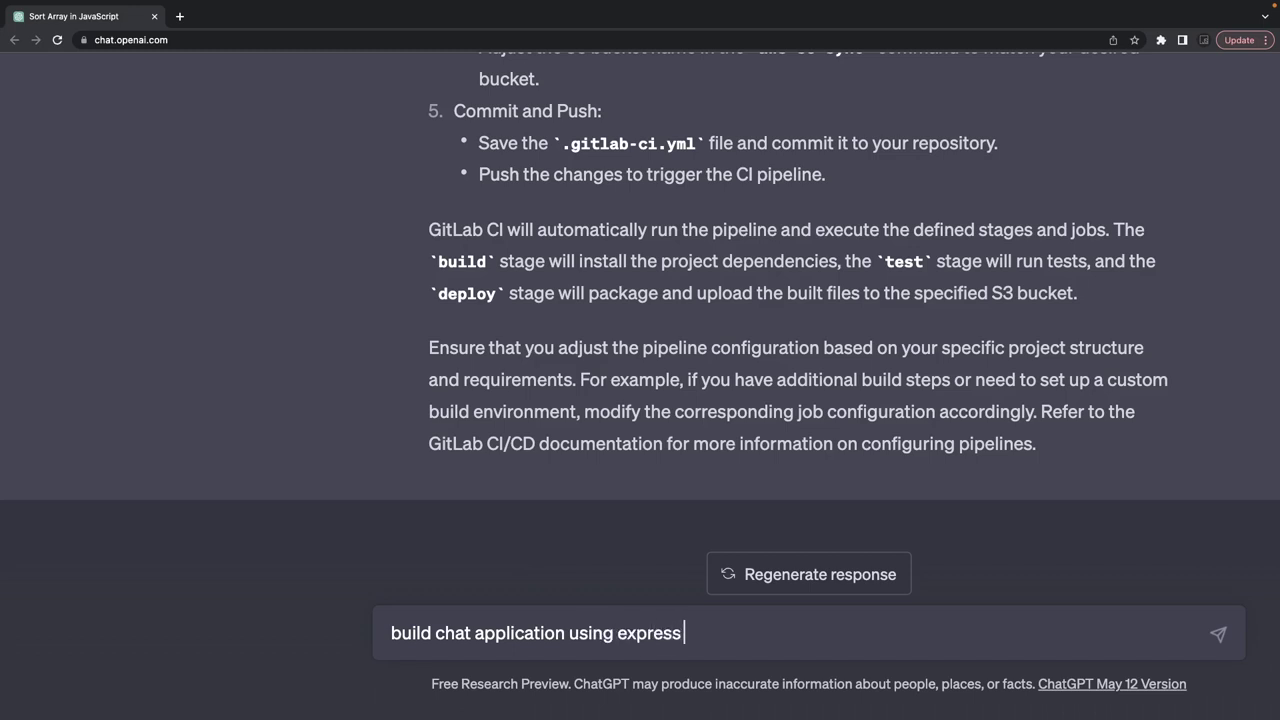
key(Return)
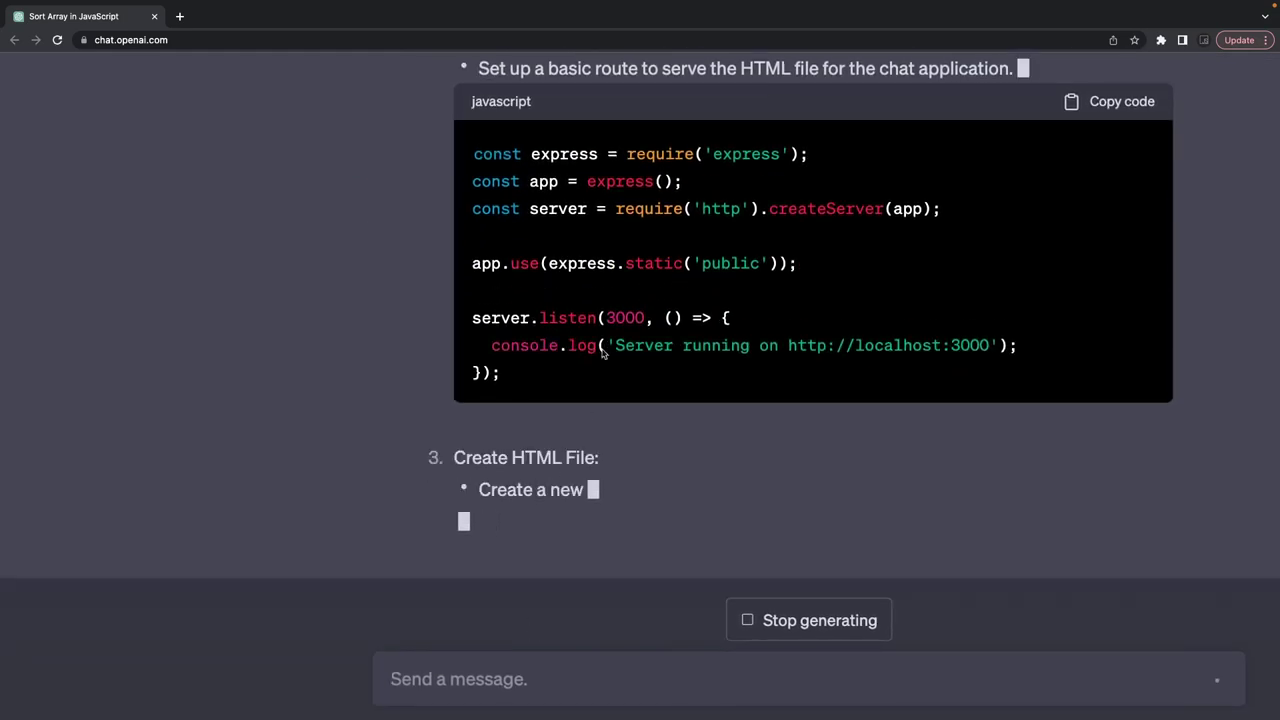
Step: Review the generated Socket.IO server and client code, highlighting the socket.io.js script tag and the form's addEventListener call
scroll(606, 320, up, 1)
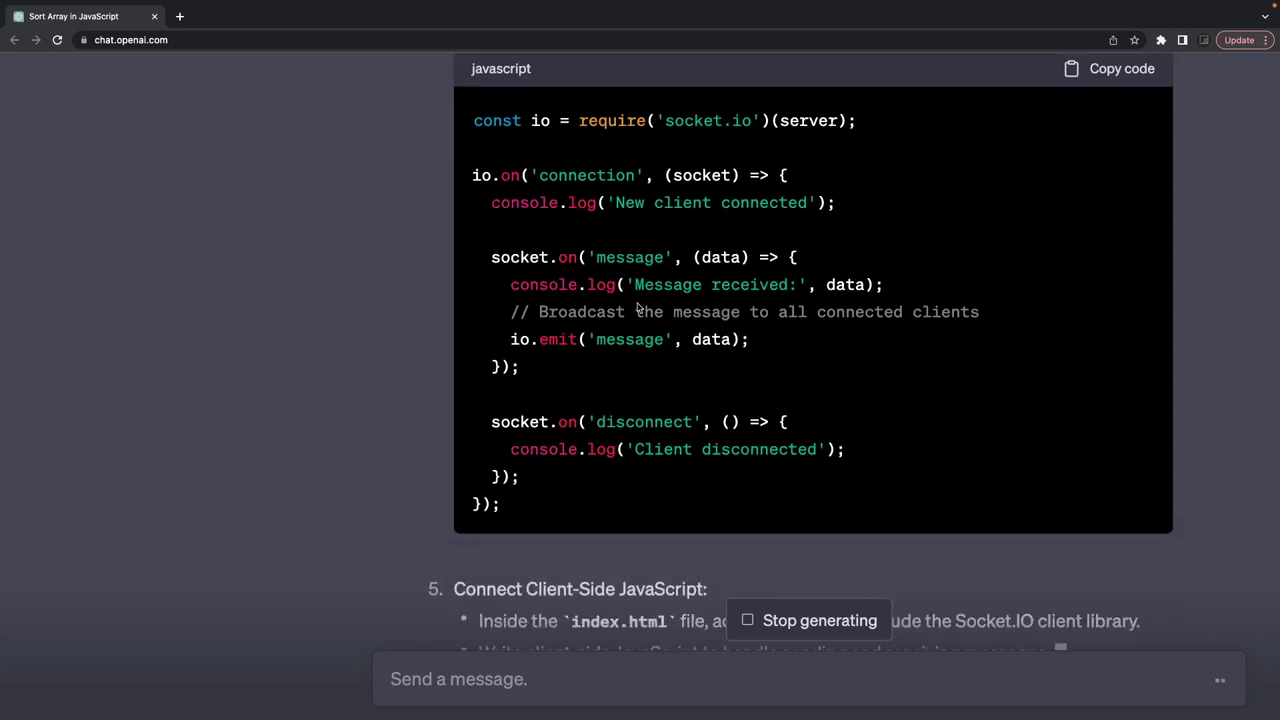
double_click(607, 307)
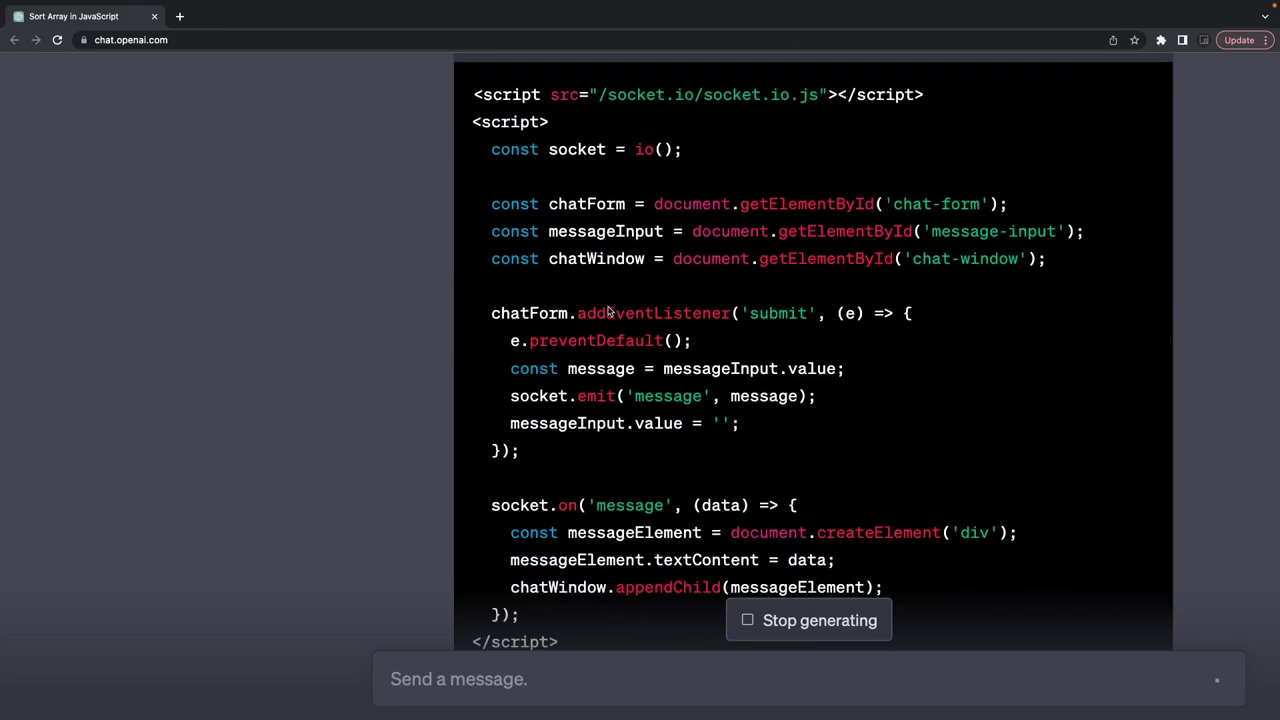
scroll(607, 310, up, 2)
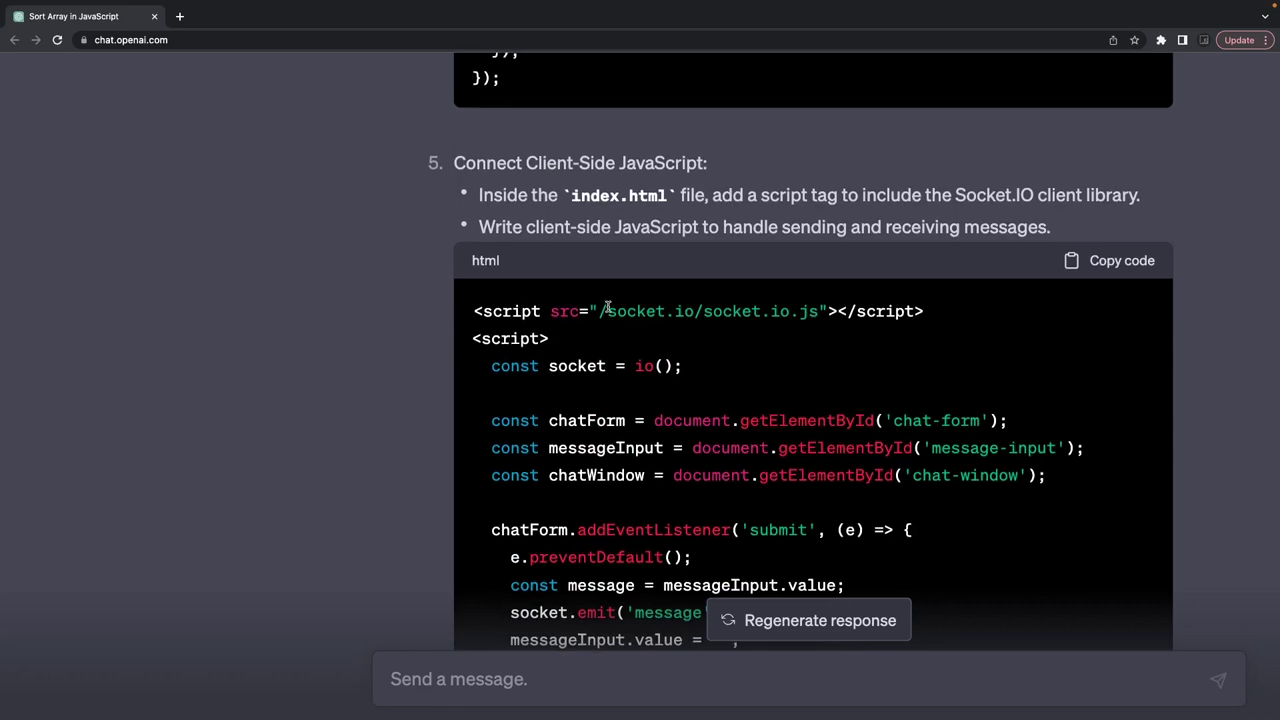
triple_click(607, 310)
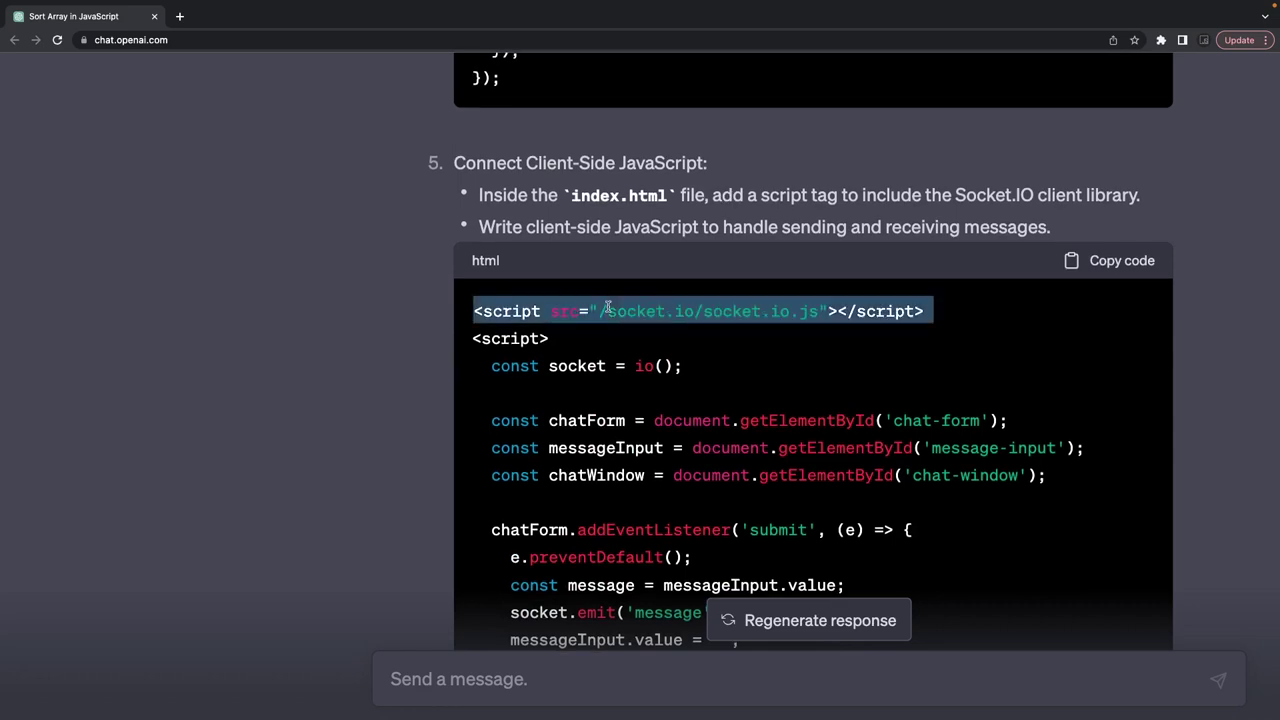
scroll(607, 310, down, 2)
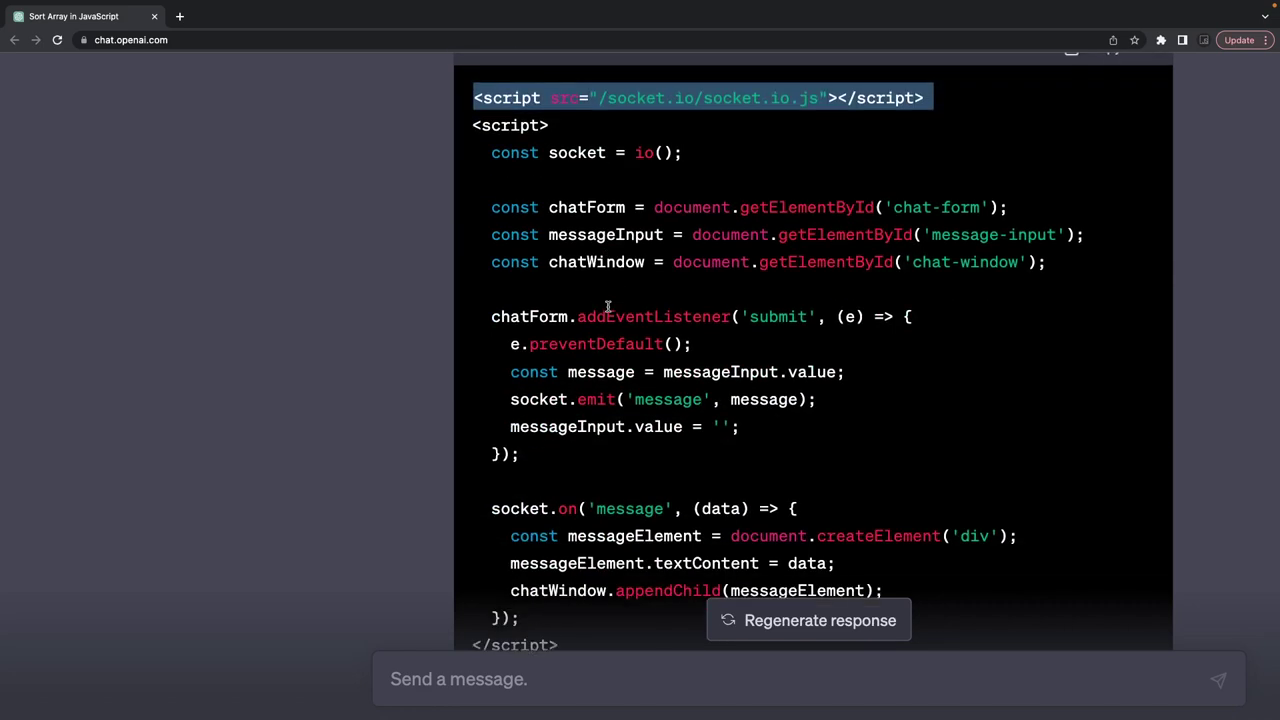
double_click(612, 309)
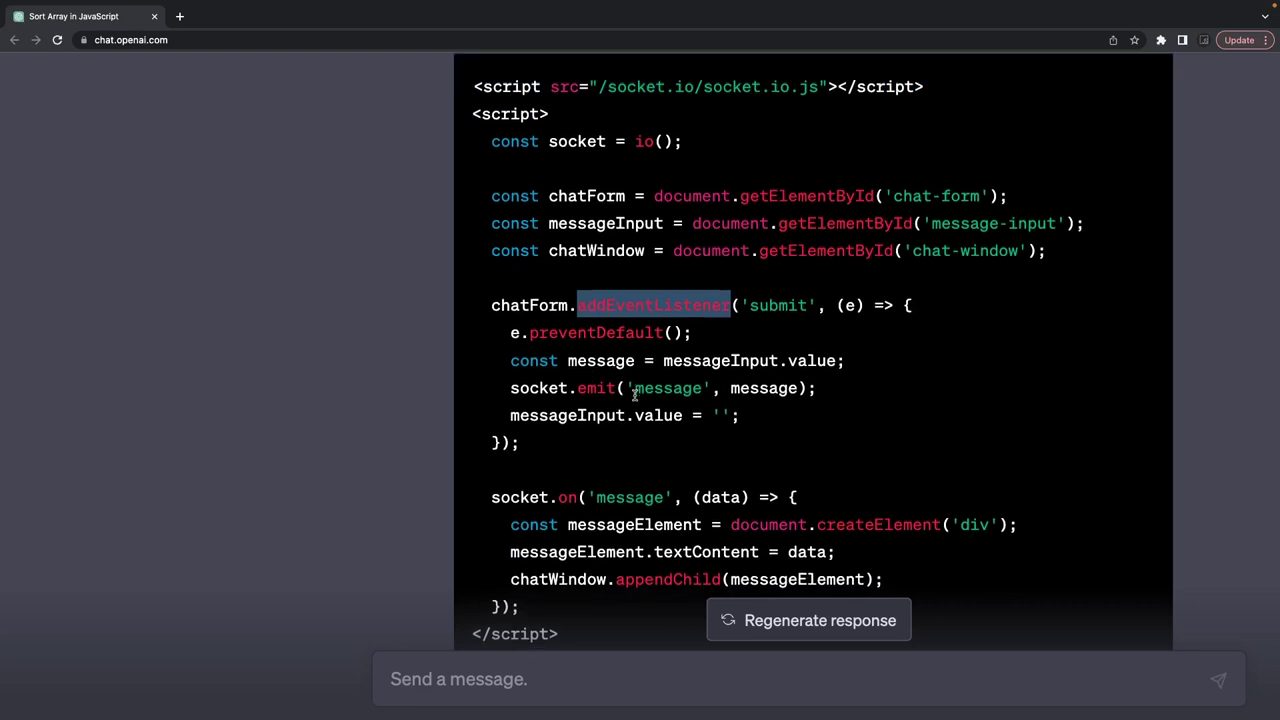
Step: Examine the client-side submit handler, highlighting chatForm and the socket object that emits the message
scroll(631, 393, down, 1)
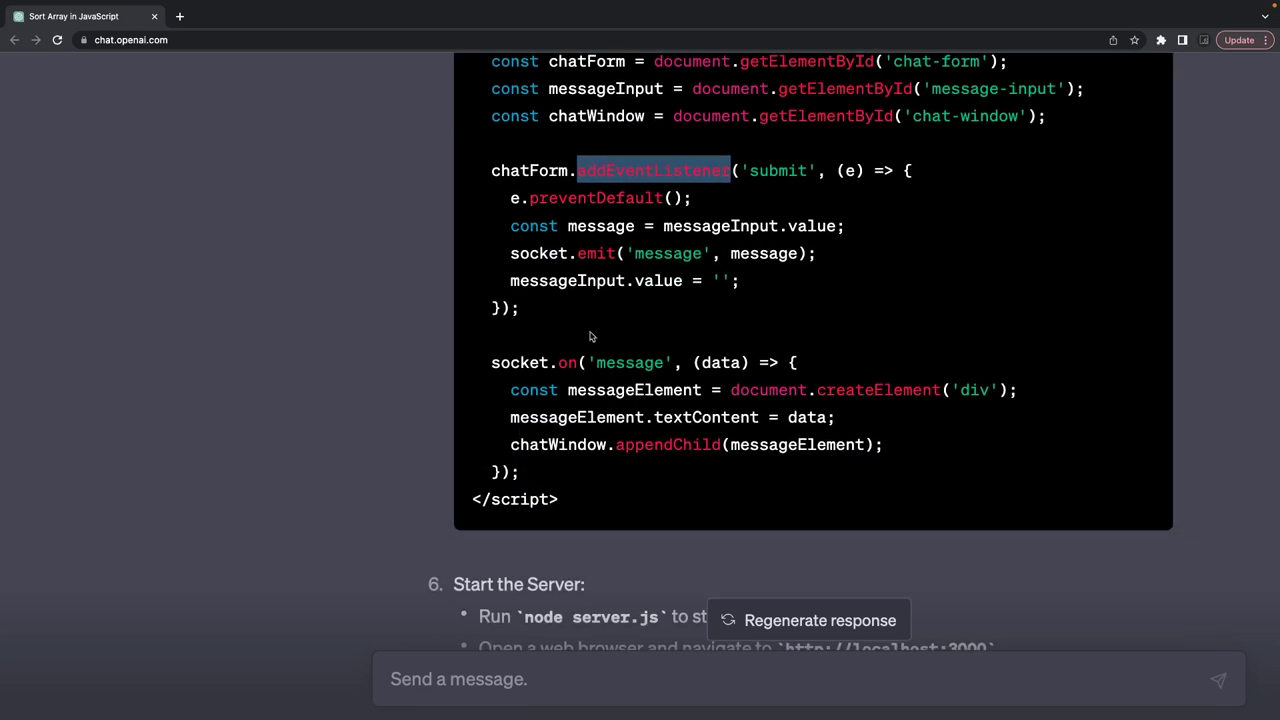
scroll(532, 276, up, 1)
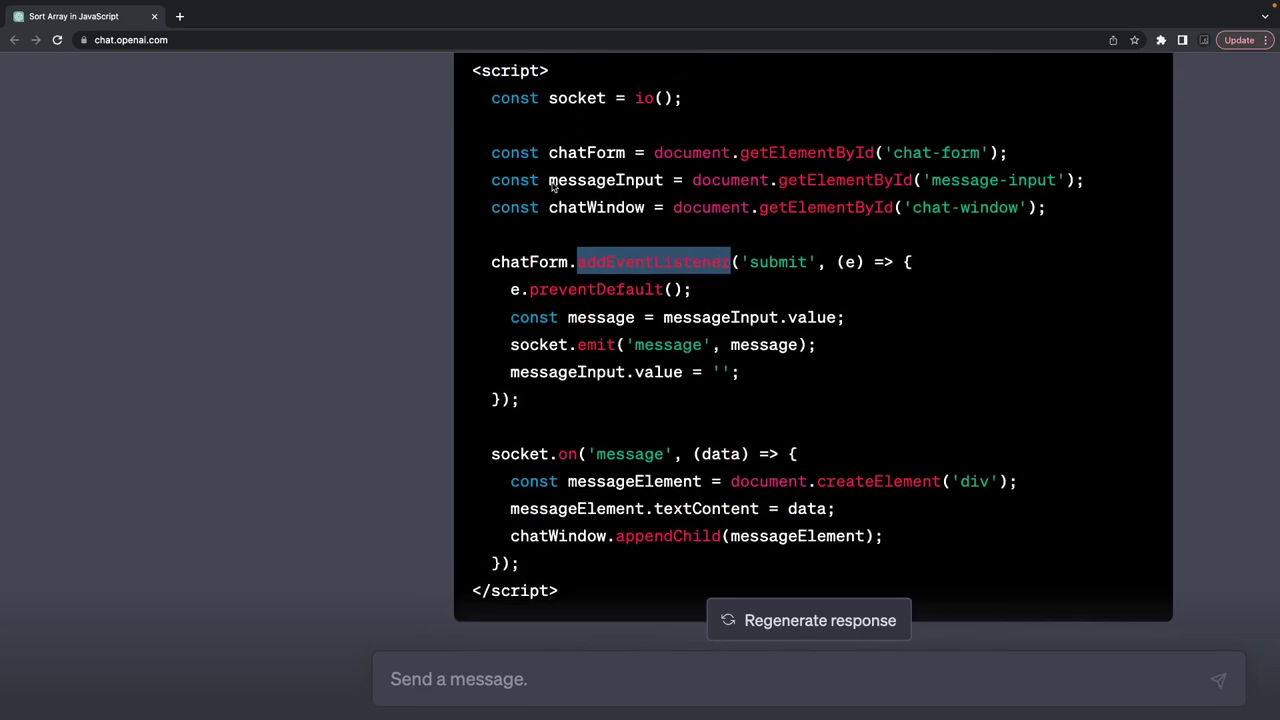
double_click(533, 266)
double_click(540, 346)
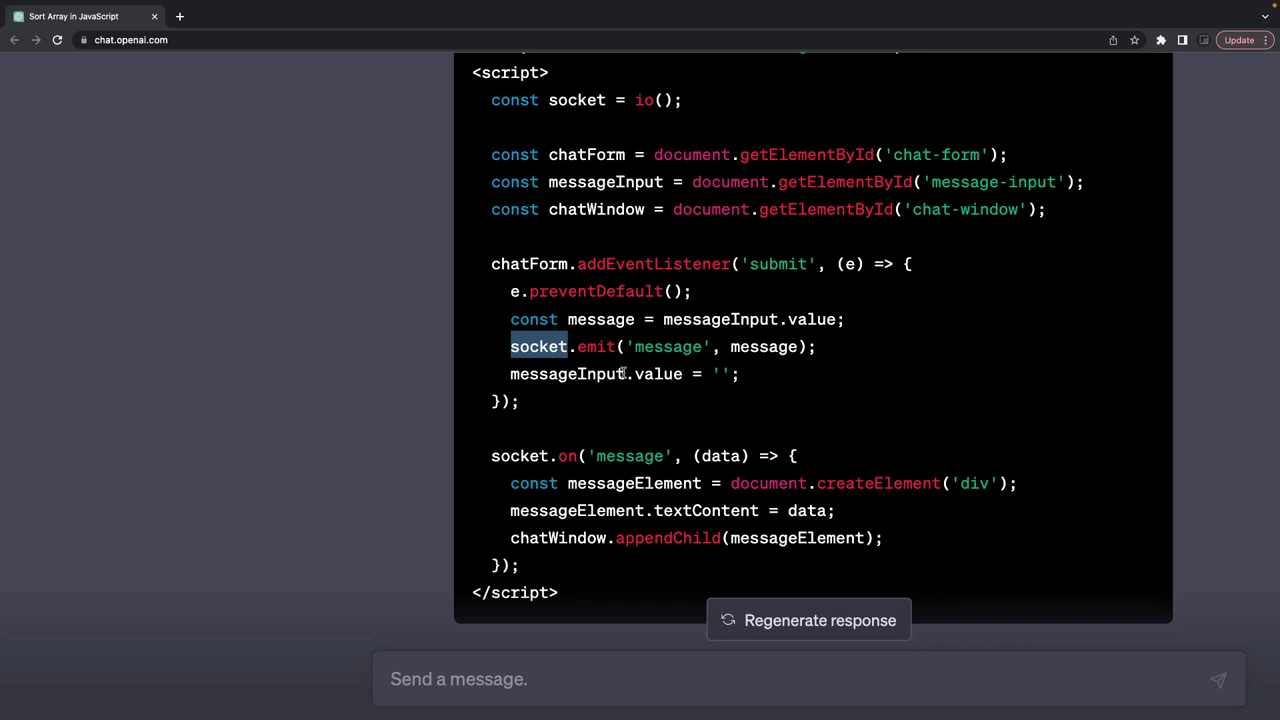
Step: Review the server-side Socket.IO code, highlighting the message and disconnect handlers
scroll(624, 373, up, 10)
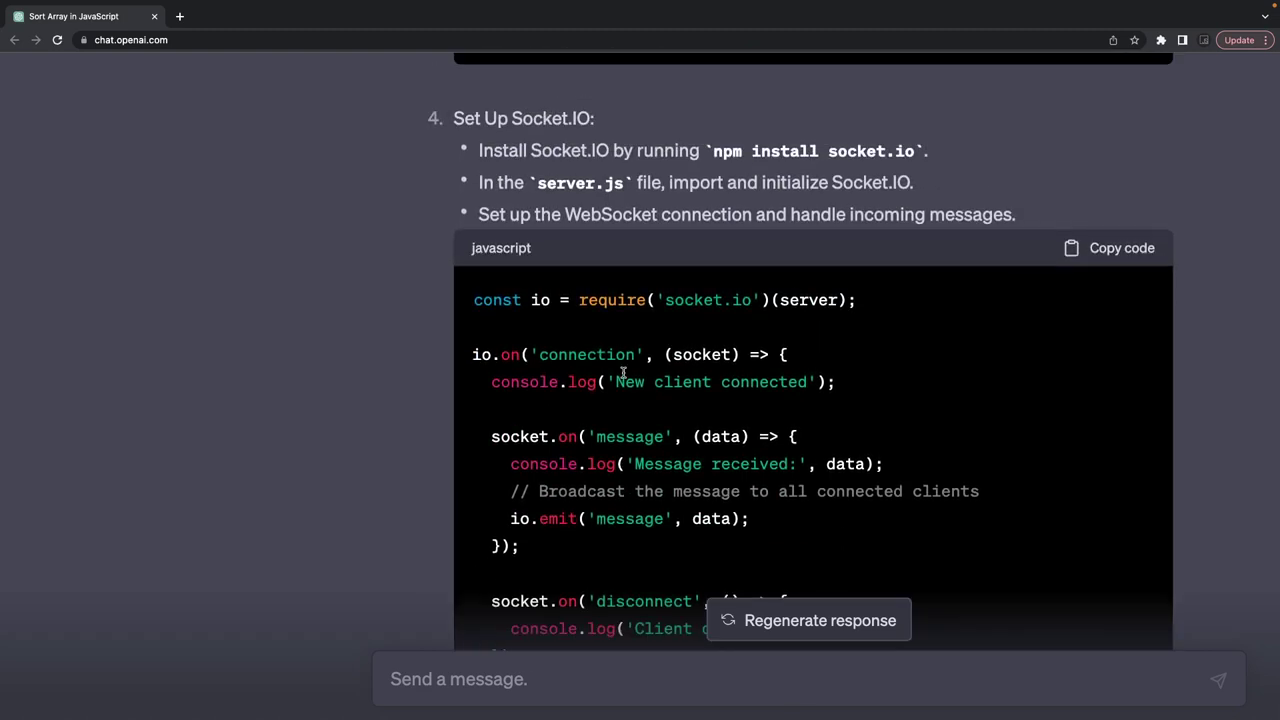
scroll(624, 373, down, 3)
drag(550, 424, 483, 279)
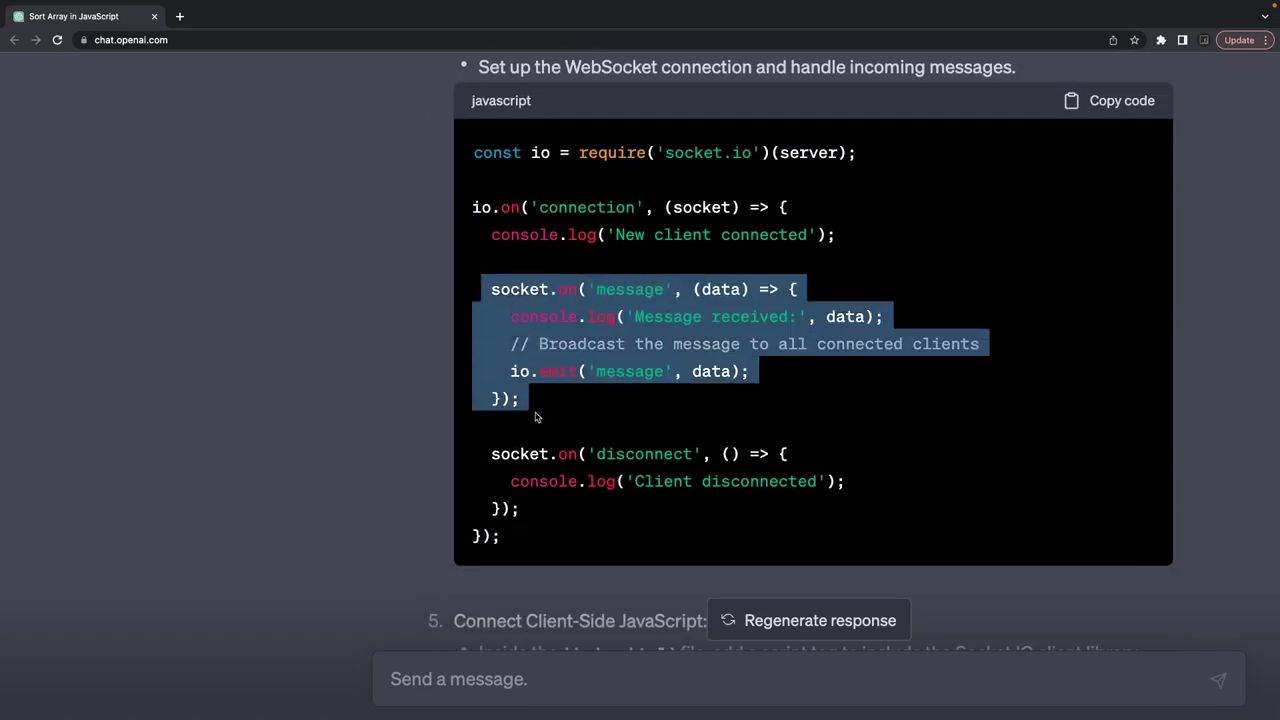
drag(532, 515, 490, 402)
drag(579, 397, 490, 289)
Step: Compare the client's socket.on 'message' listener with the server's message broadcast handler, highlighting both
scroll(490, 289, down, 10)
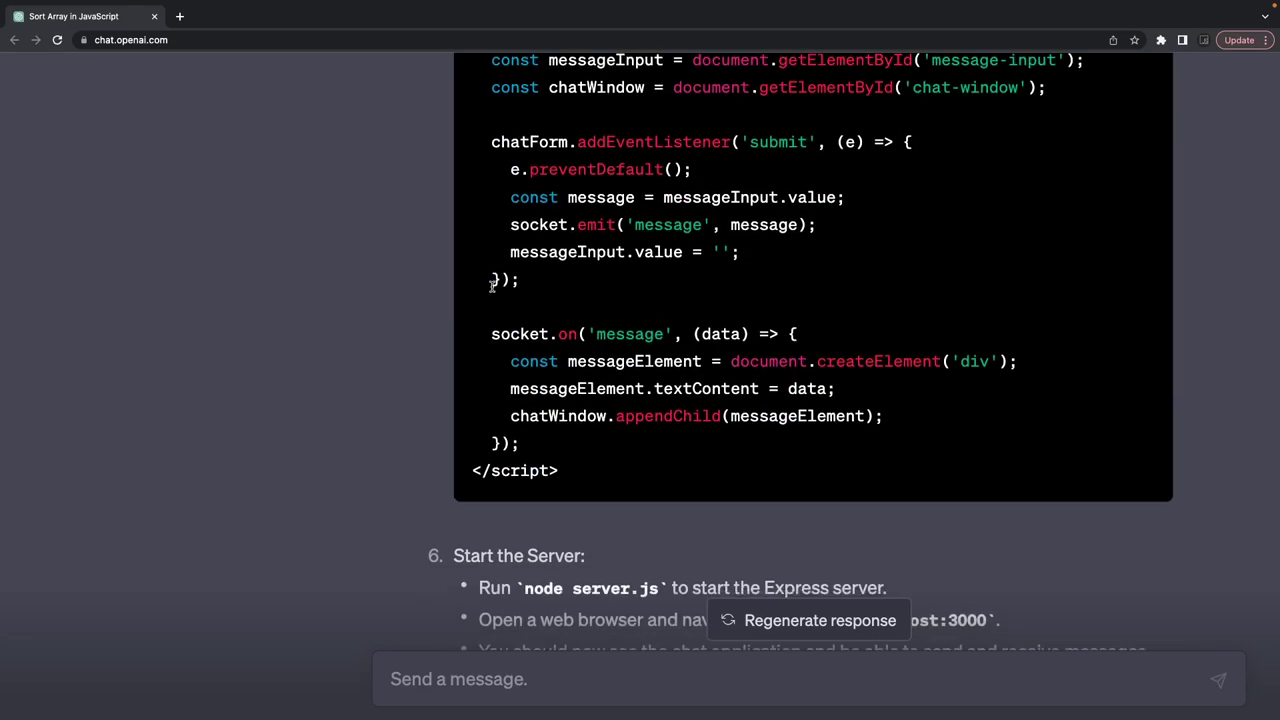
scroll(491, 291, up, 2)
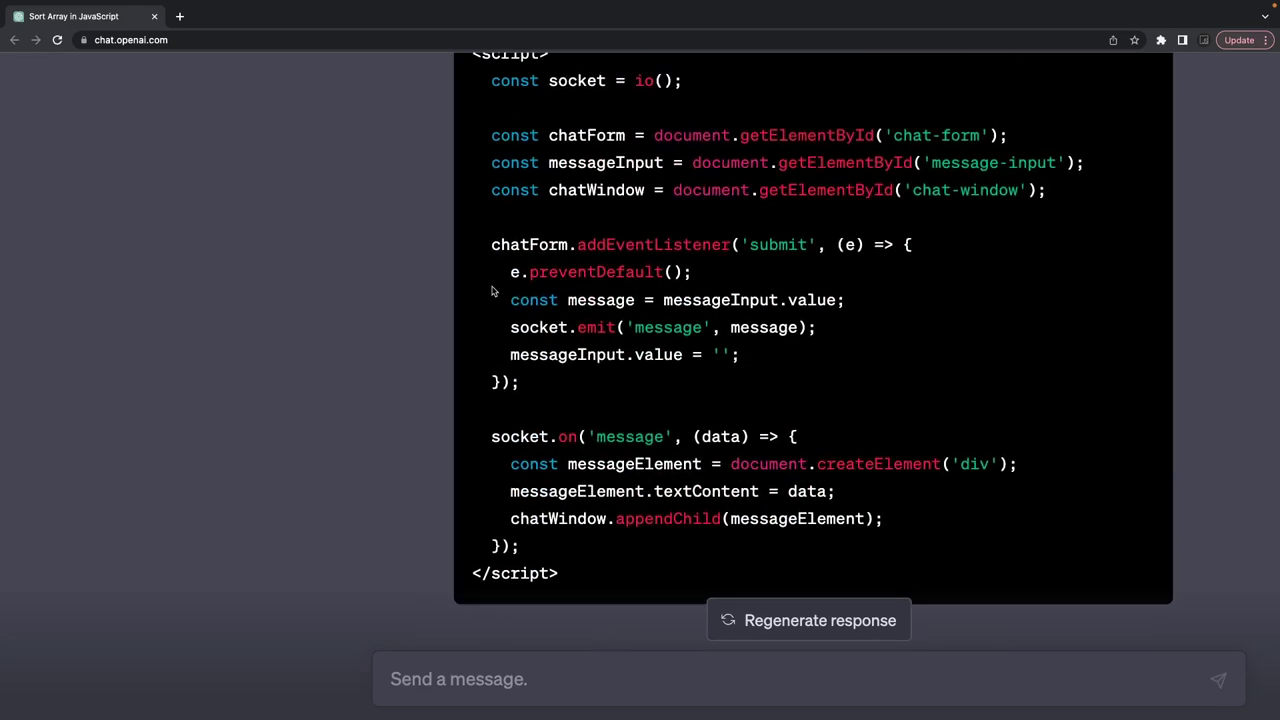
triple_click(552, 437)
double_click(620, 437)
scroll(620, 437, up, 5)
scroll(620, 437, up, 3)
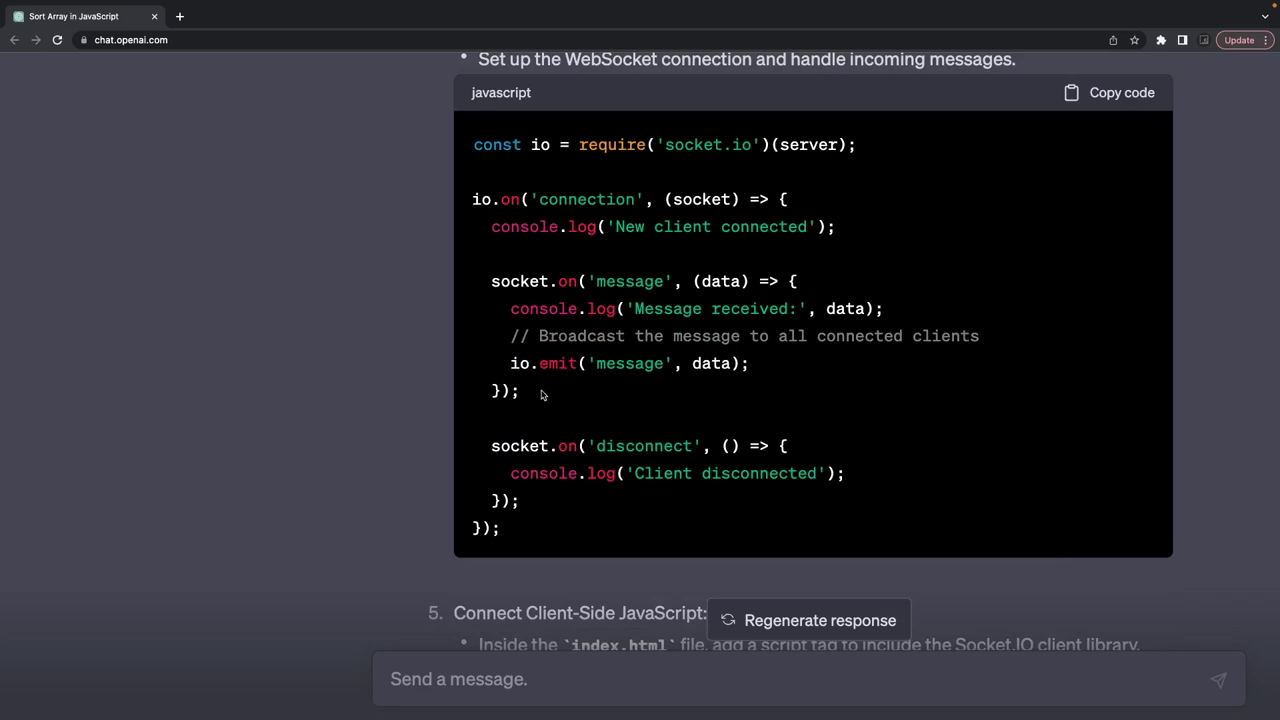
drag(548, 392, 492, 281)
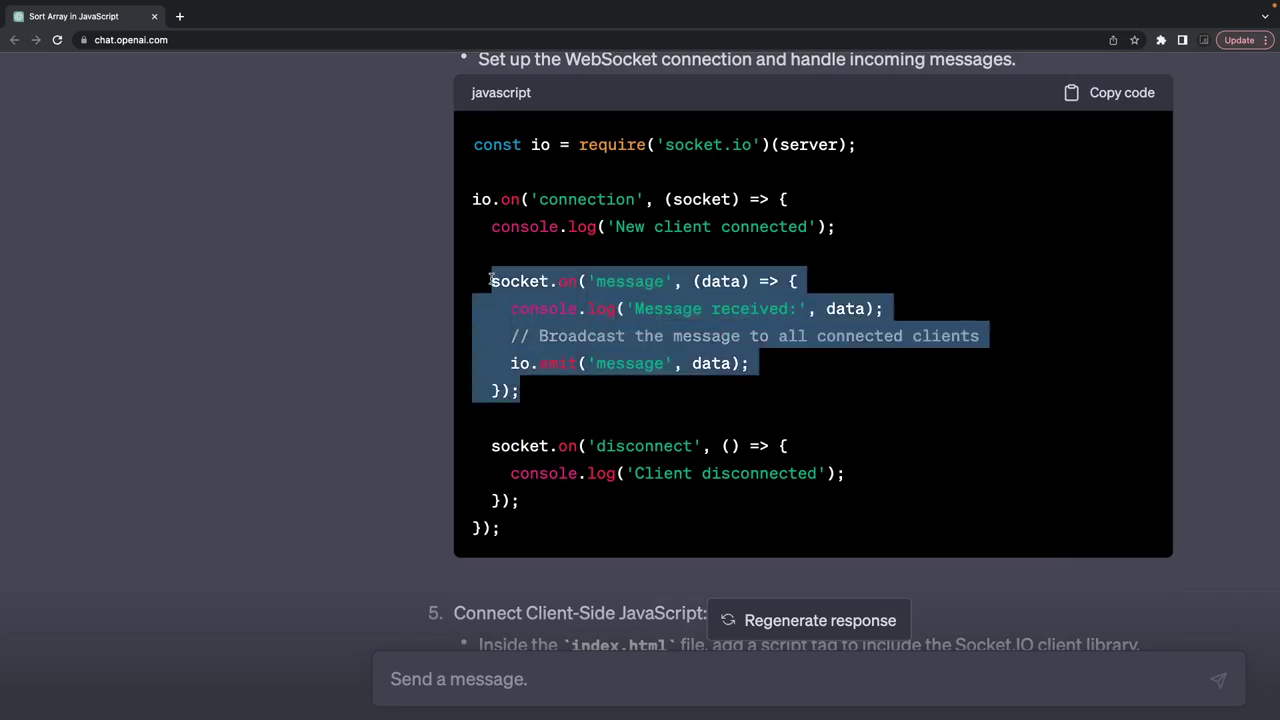
Step: Begin a new prompt below the chat application answer with the words "how to"
scroll(491, 280, down, 10)
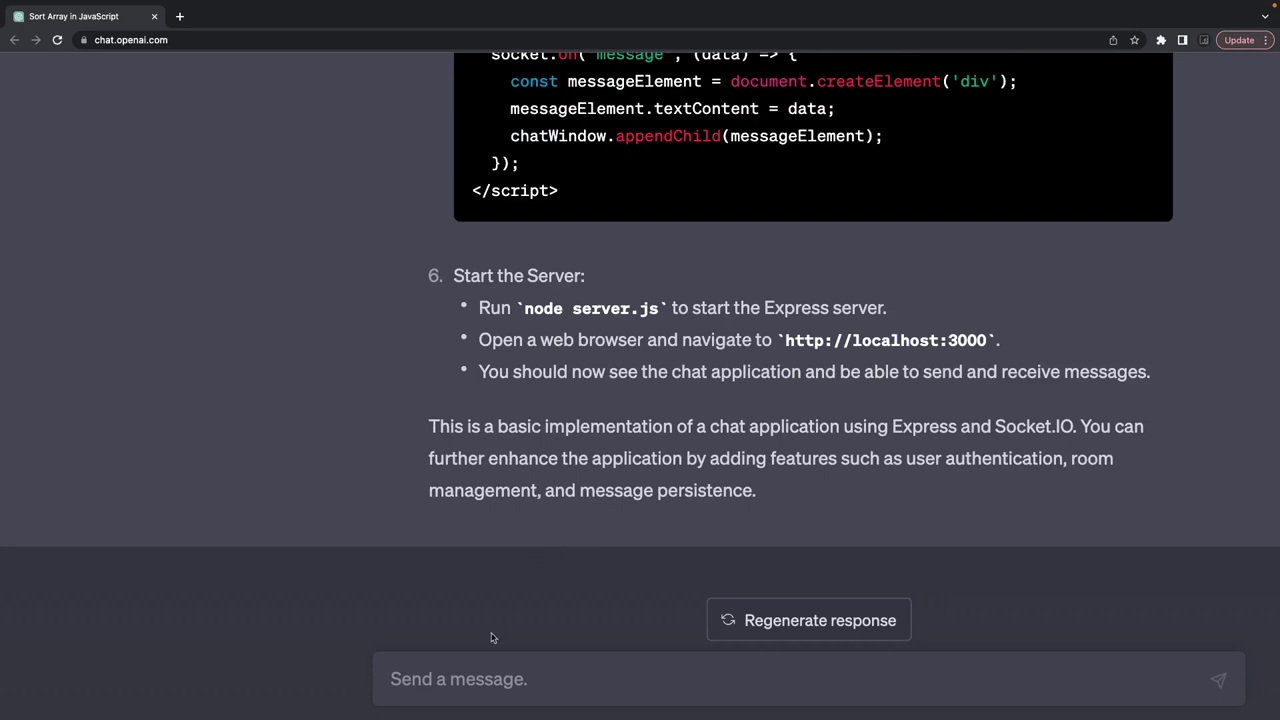
click(468, 668)
text(how to s)
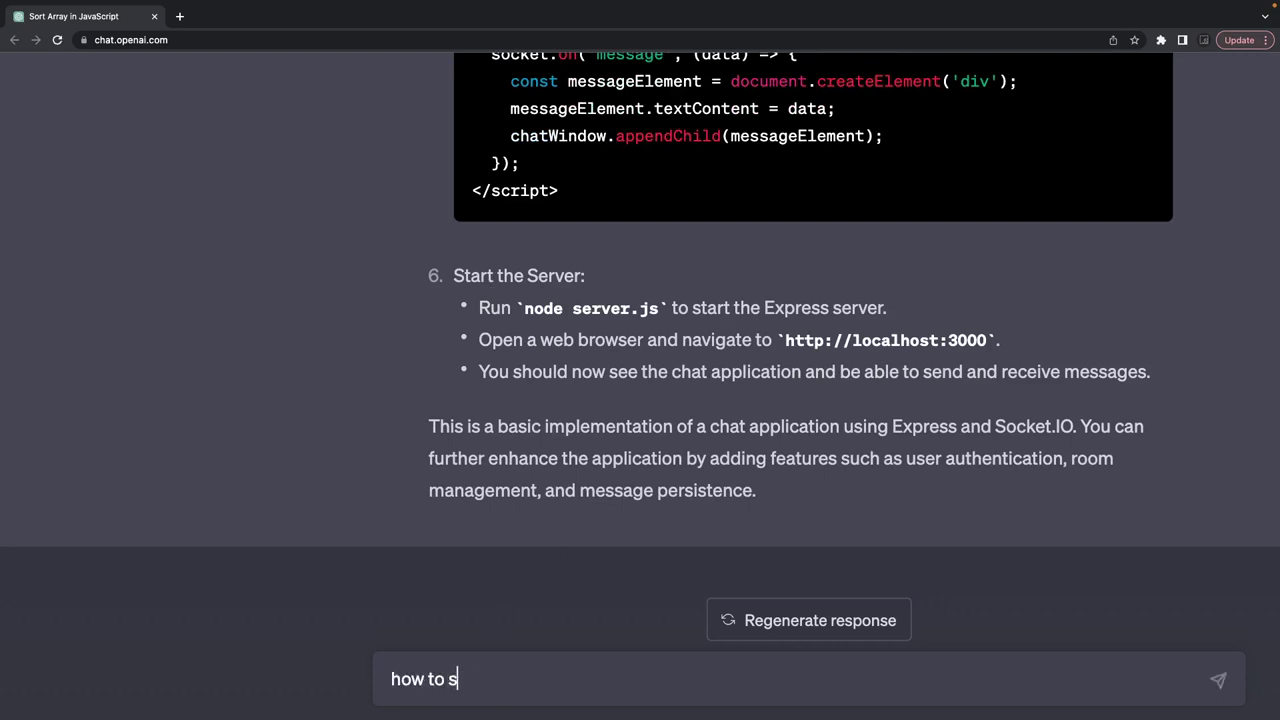
text(ecure chat)
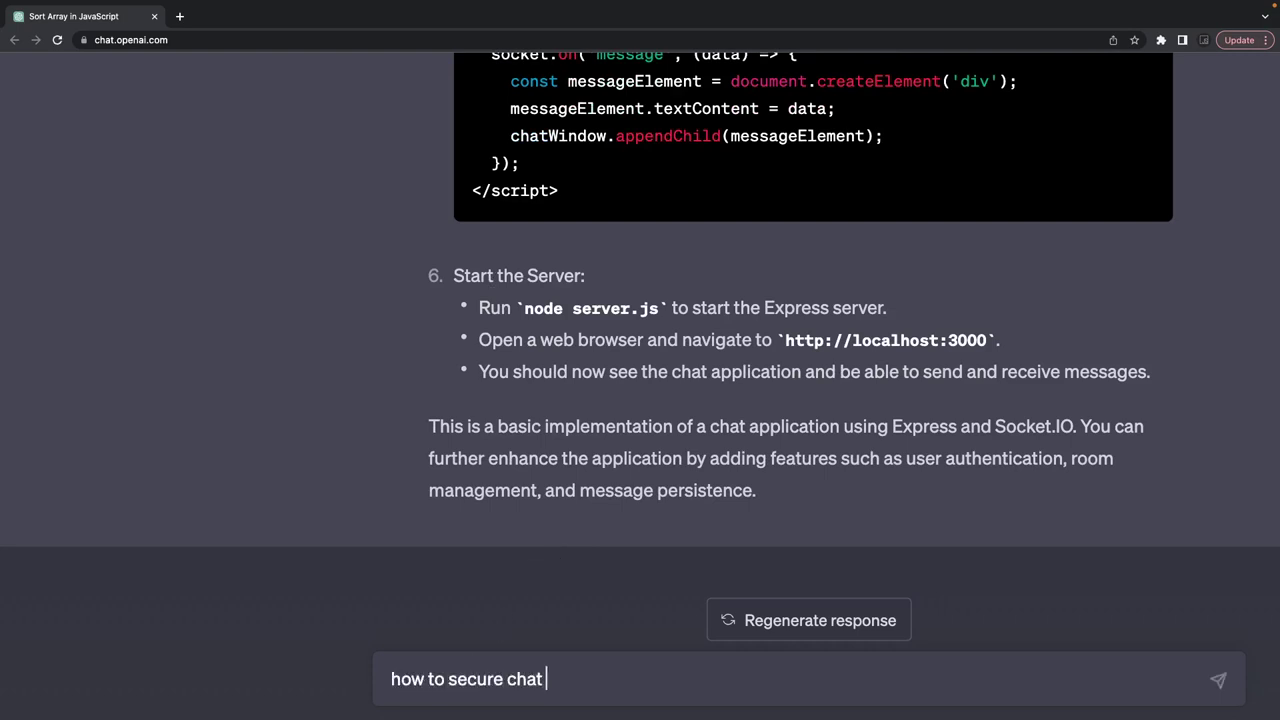
key(BackSpace)
key(BackSpace)
key(BackSpace)
key(BackSpace)
key(BackSpace)
key(BackSpace)
key(BackSpace)
key(BackSpace)
key(BackSpace)
key(BackSpace)
key(BackSpace)
key(BackSpace)
Step: Complete the prompt as "how to integrate pusher with express api chat" and send it
text(integra)
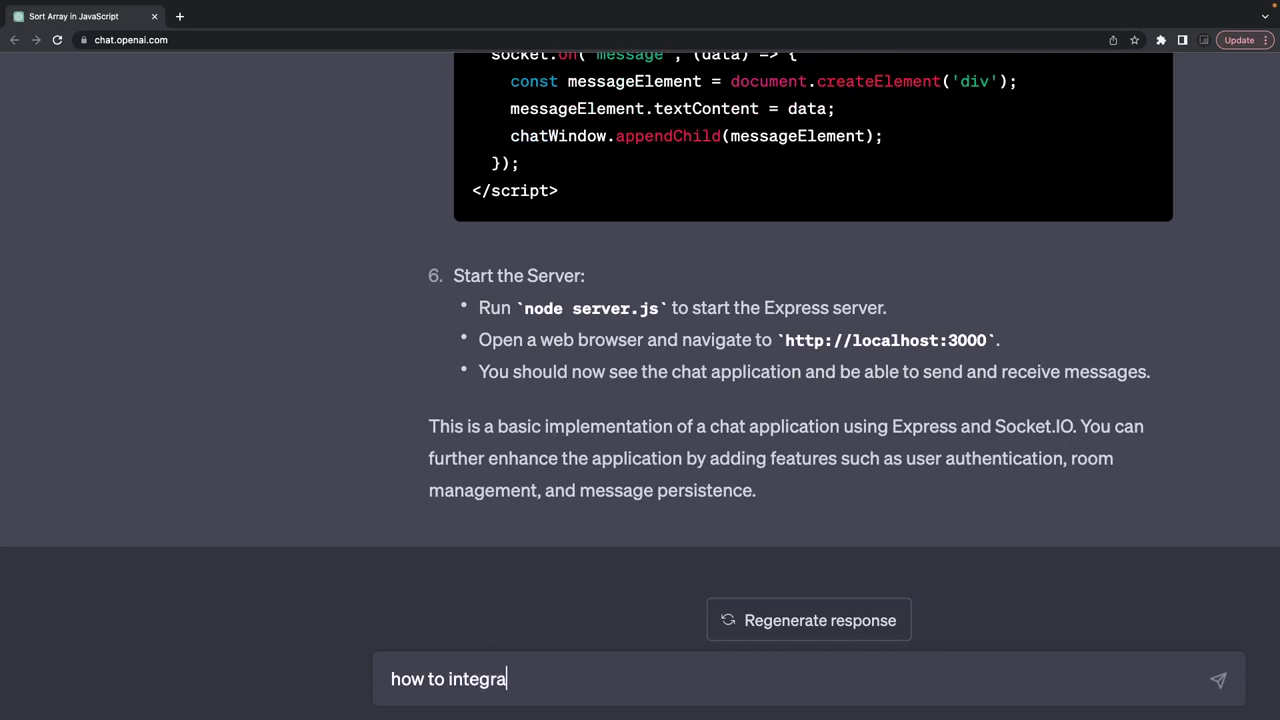
text(te pusher w)
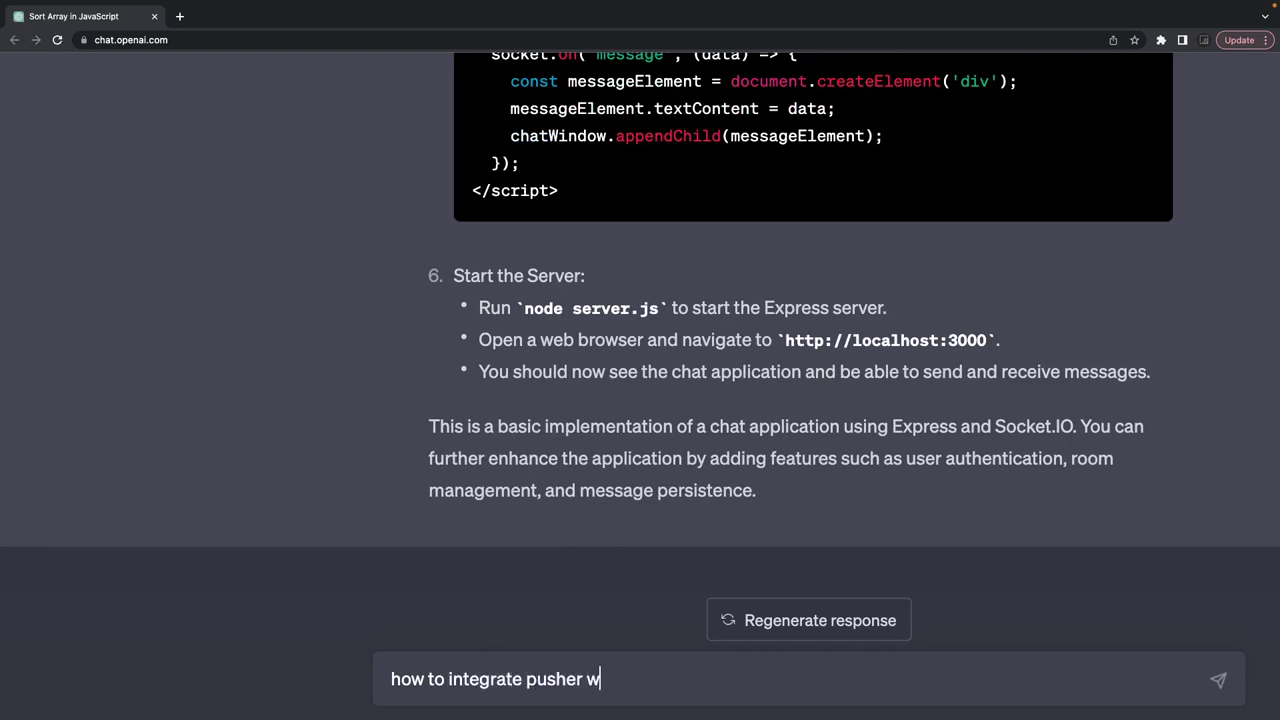
text(ith express api)
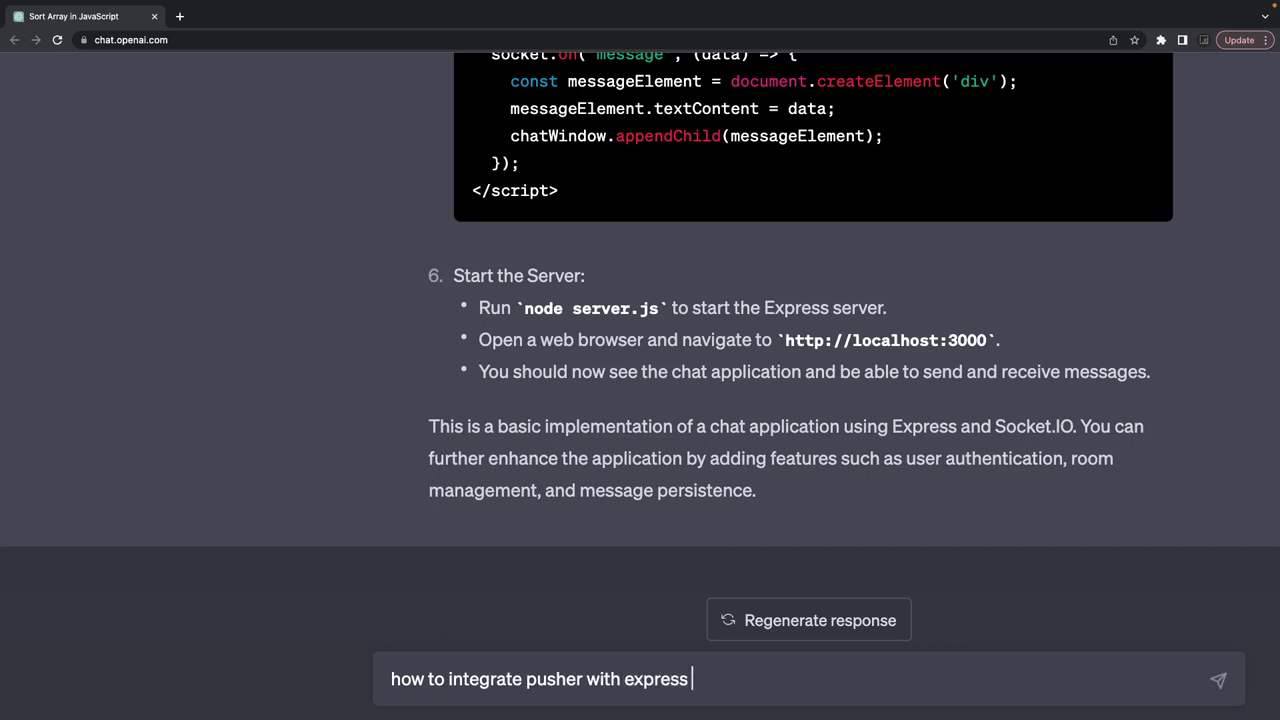
text( chat)
key(Return)
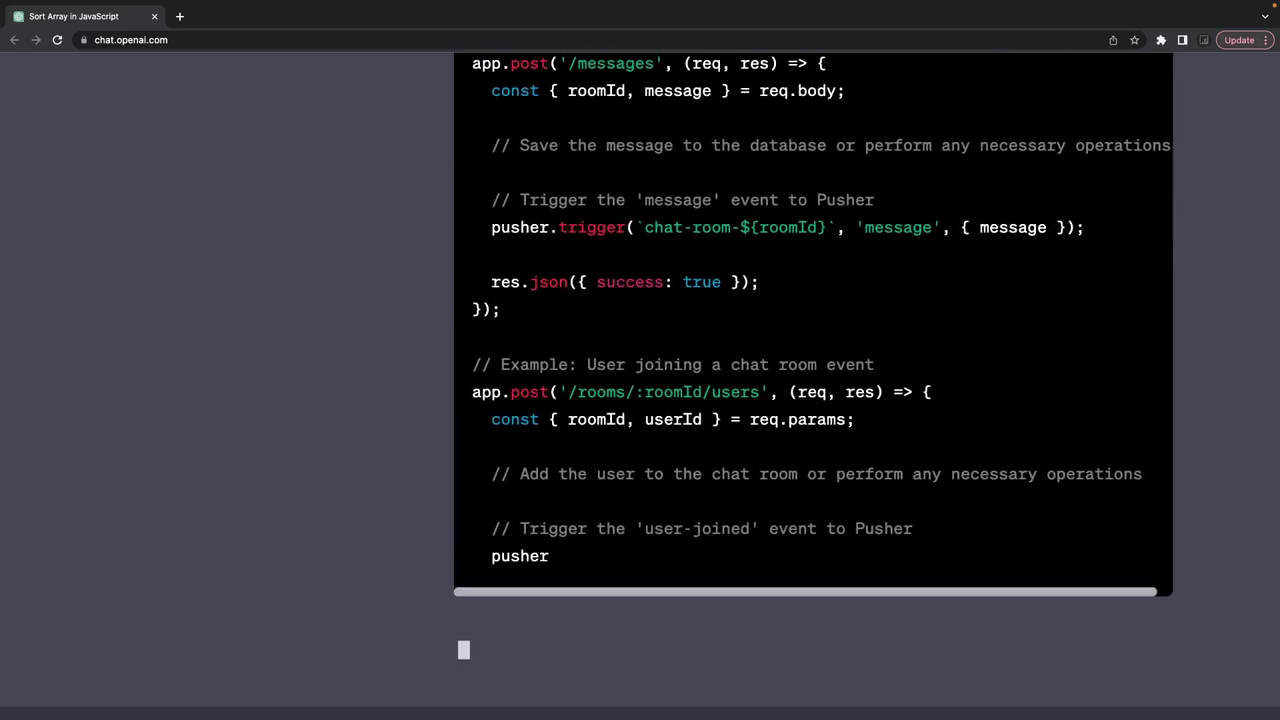
Step: Examine the server-side message event example, highlighting the '/messages' route and marking its pusher.trigger call
scroll(571, 437, up, 3)
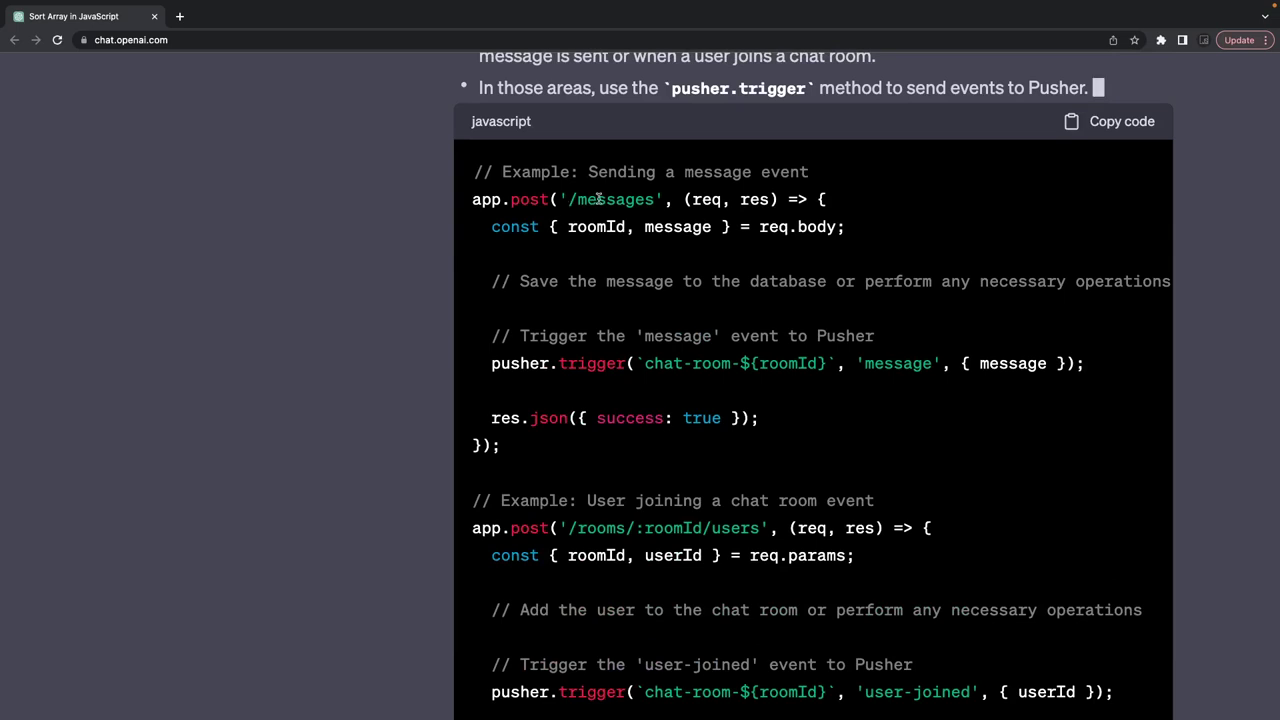
double_click(597, 199)
click(490, 362)
drag(490, 362, 966, 356)
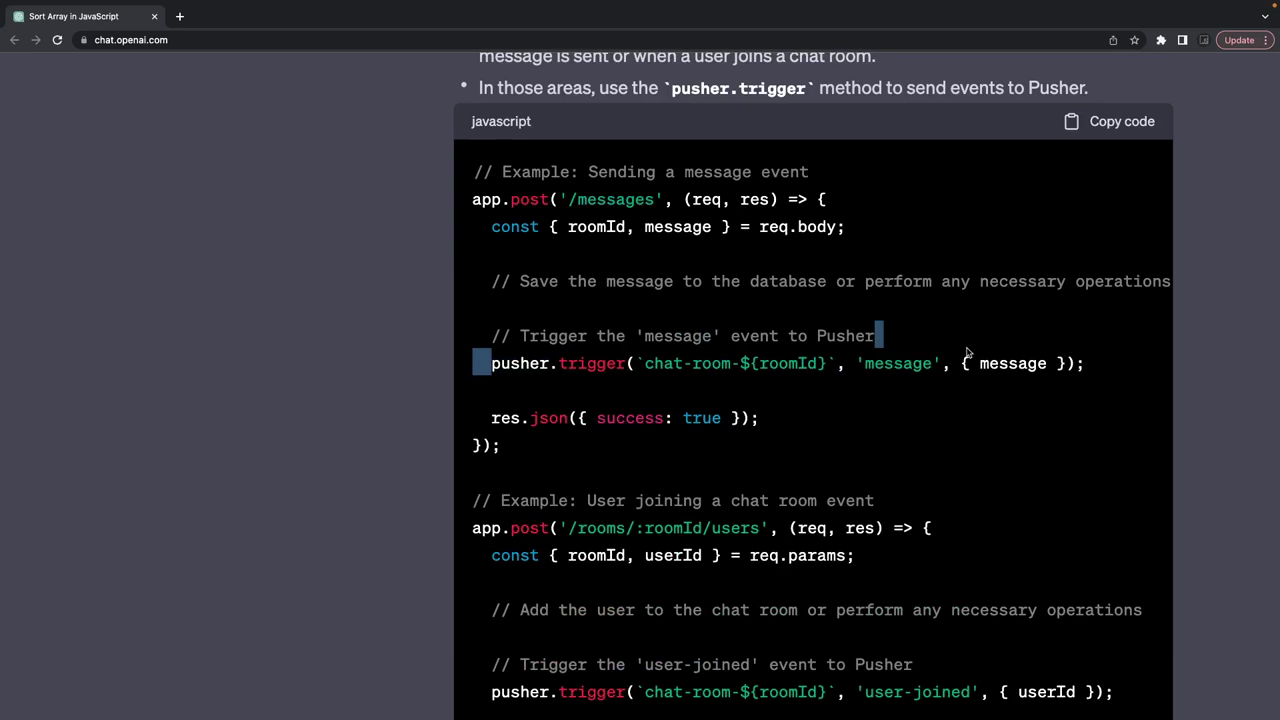
Step: Examine the front-end Pusher script, highlighting subscribe, the 'message' binding and the code from the Pusher constructor through the 'user-joined' binding
scroll(966, 352, down, 10)
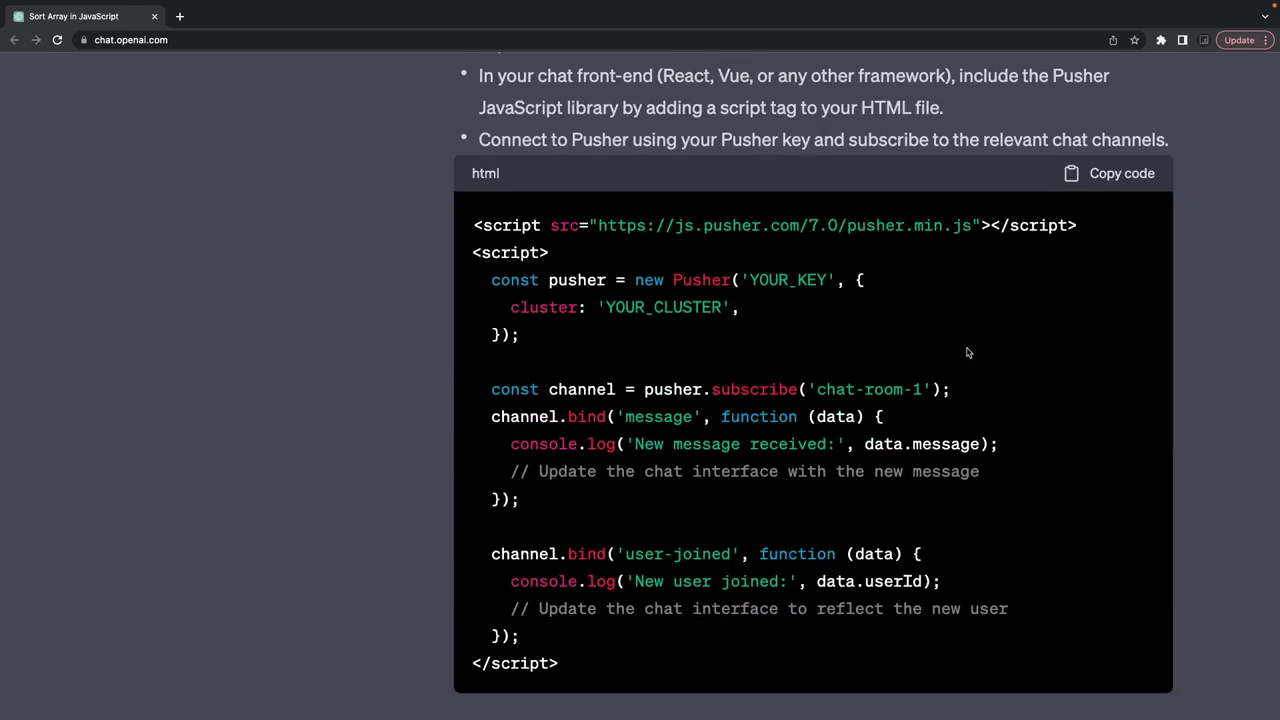
double_click(760, 394)
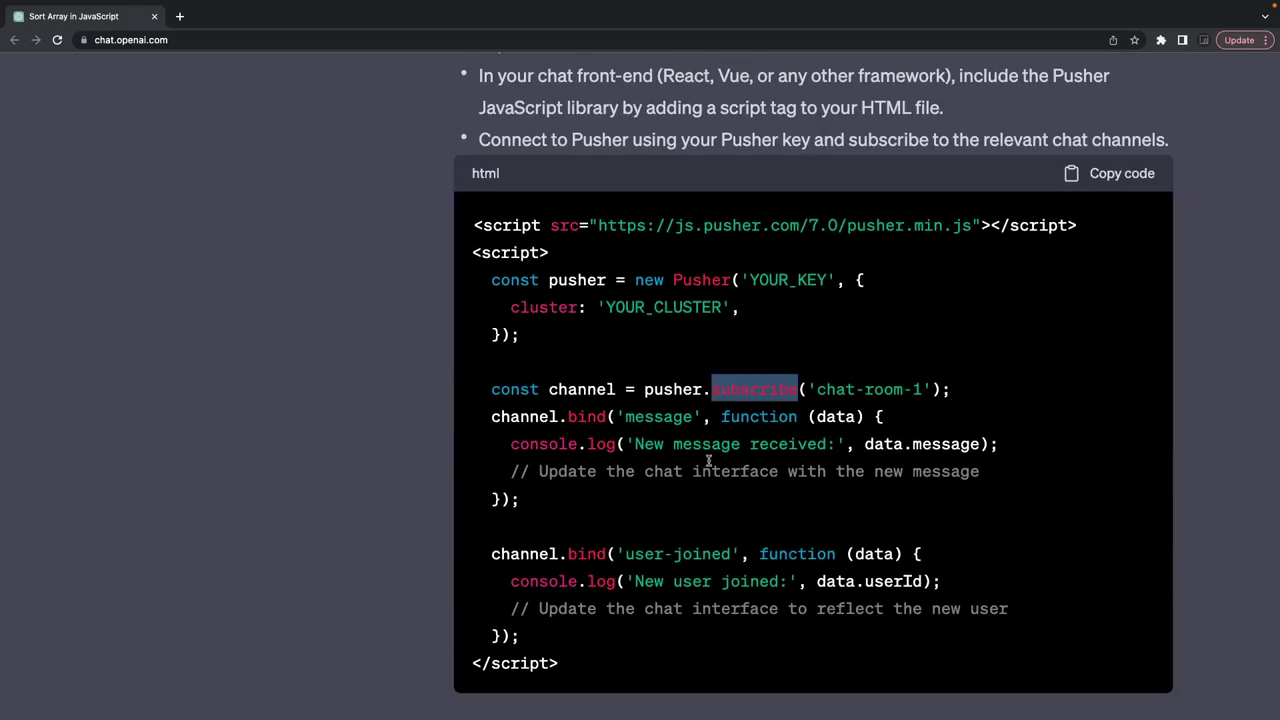
drag(543, 501, 486, 416)
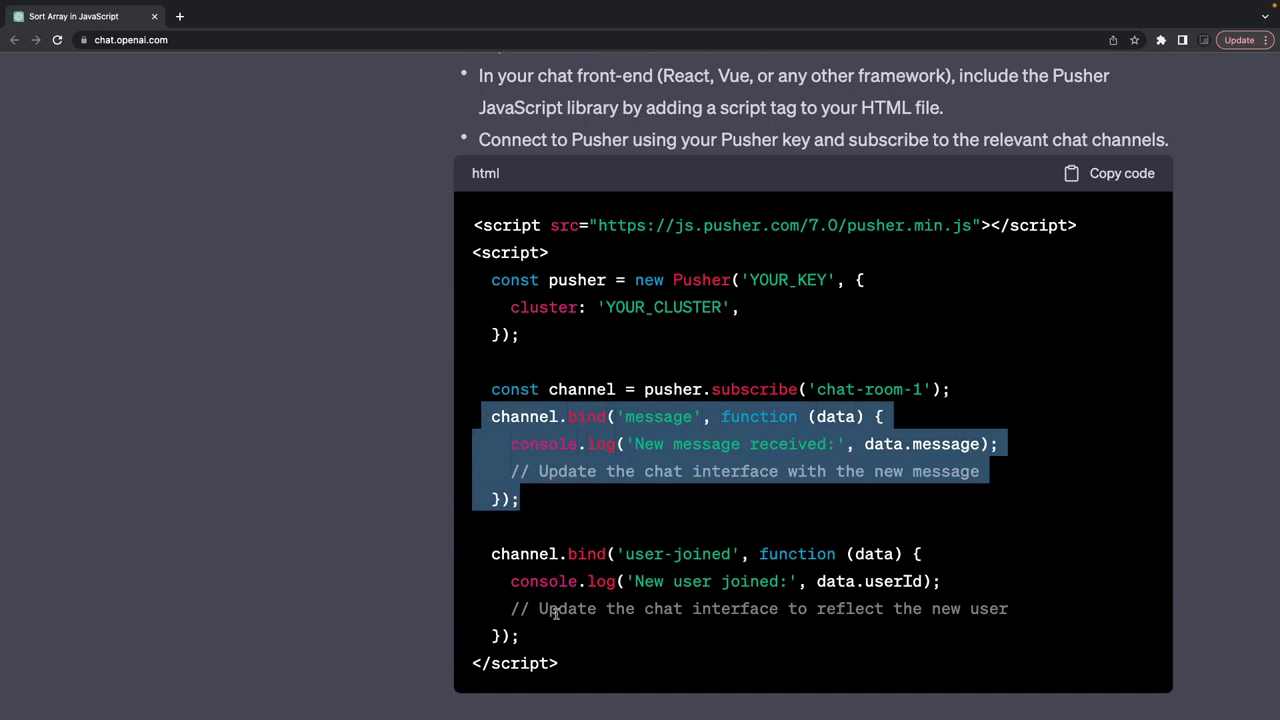
drag(543, 640, 490, 278)
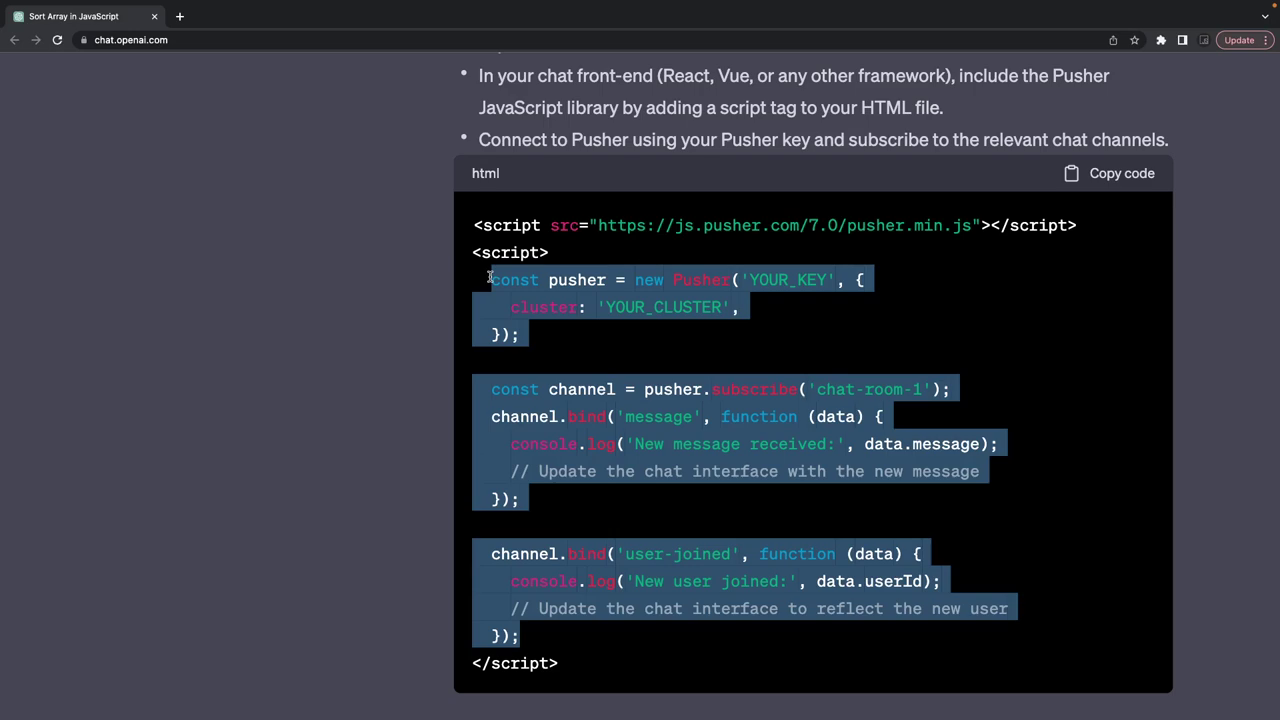
Step: Review the rest of the Pusher answer, covering the event handlers, the integration test steps and the server-side Pusher configuration
scroll(490, 278, up, 10)
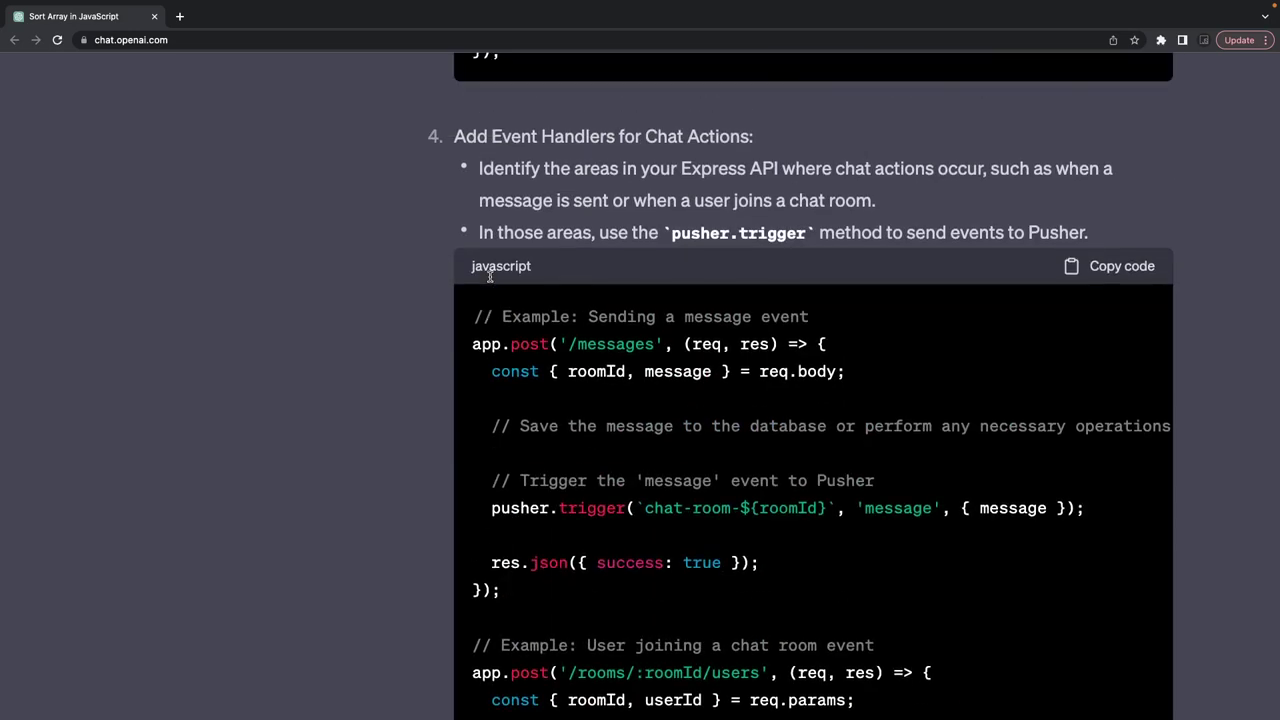
scroll(490, 278, down, 15)
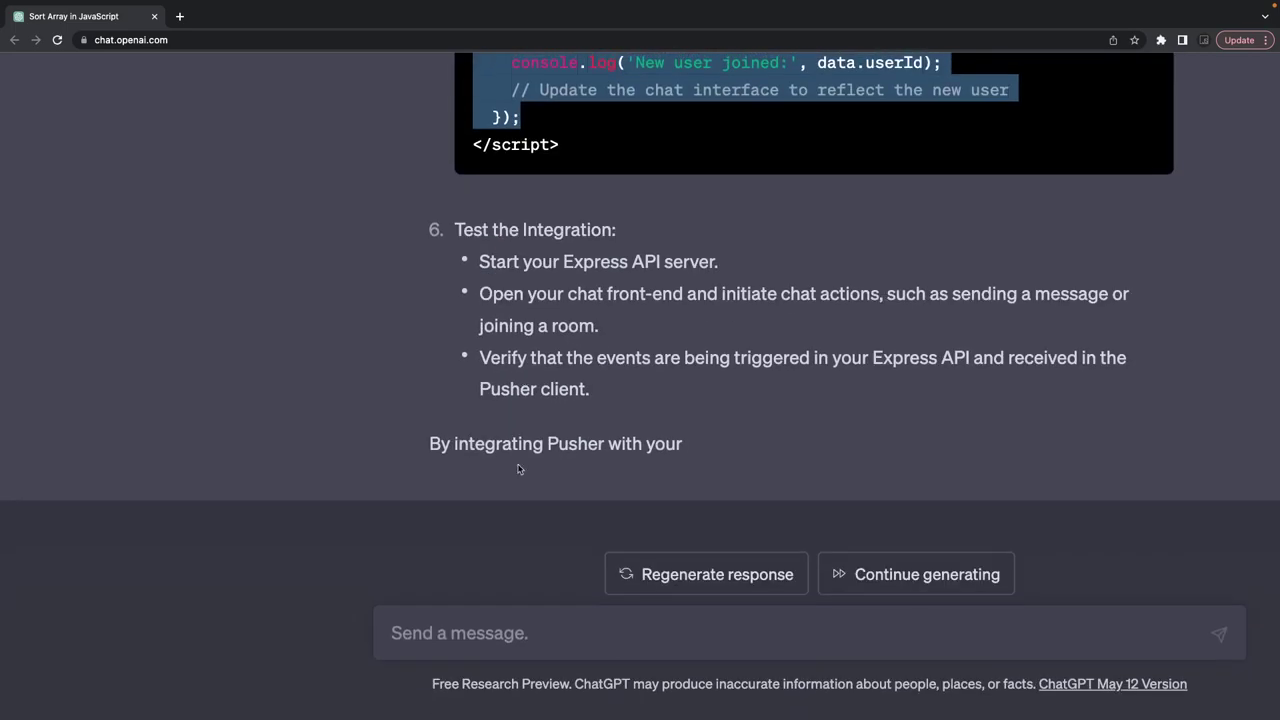
scroll(401, 370, up, 10)
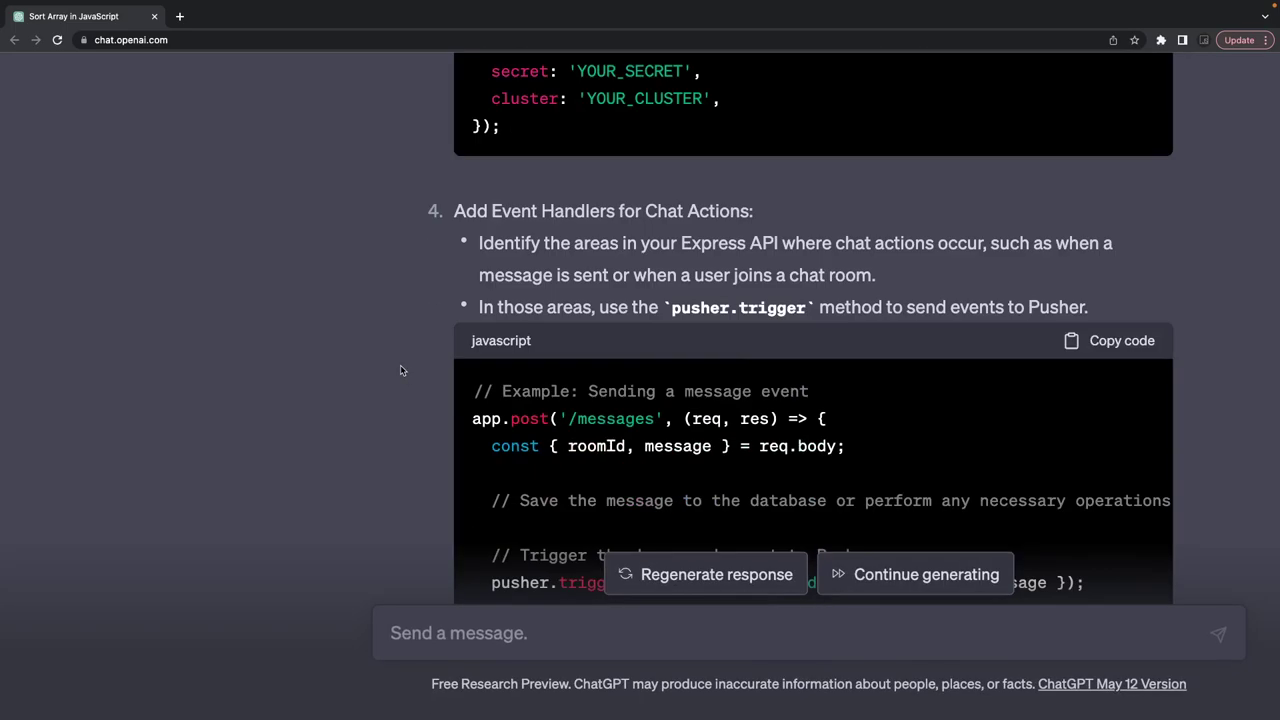
scroll(401, 370, up, 20)
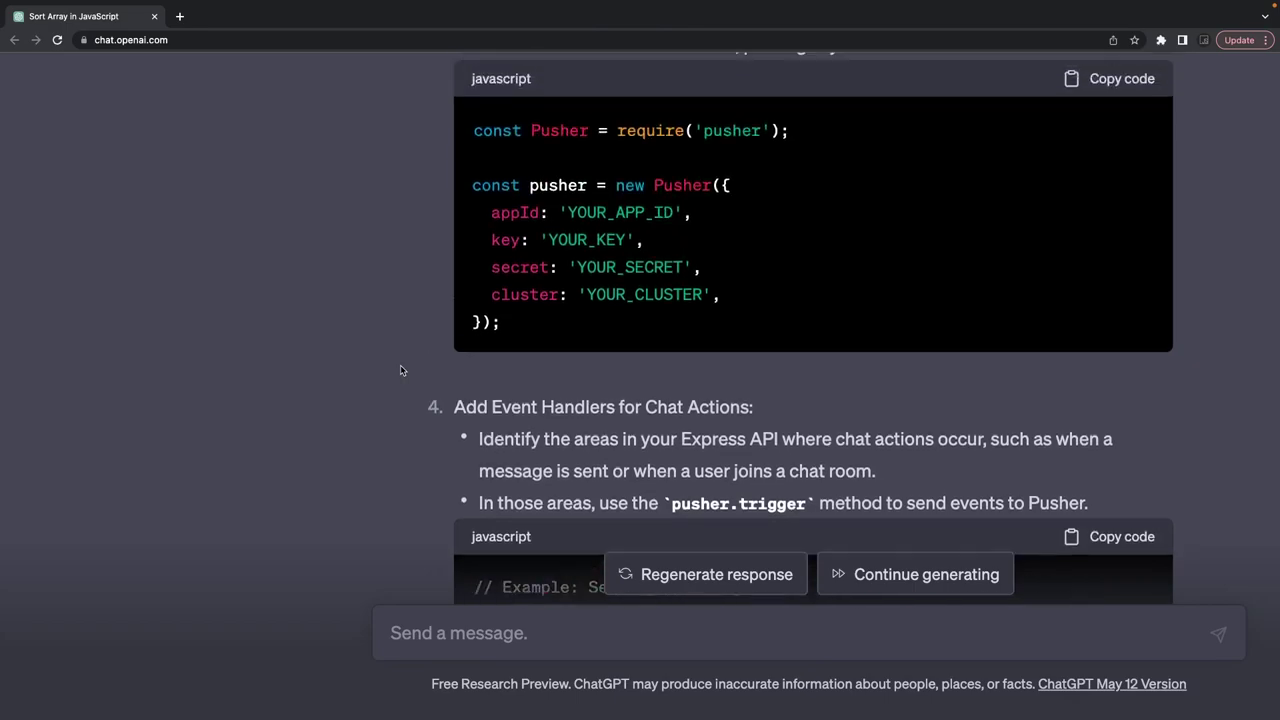